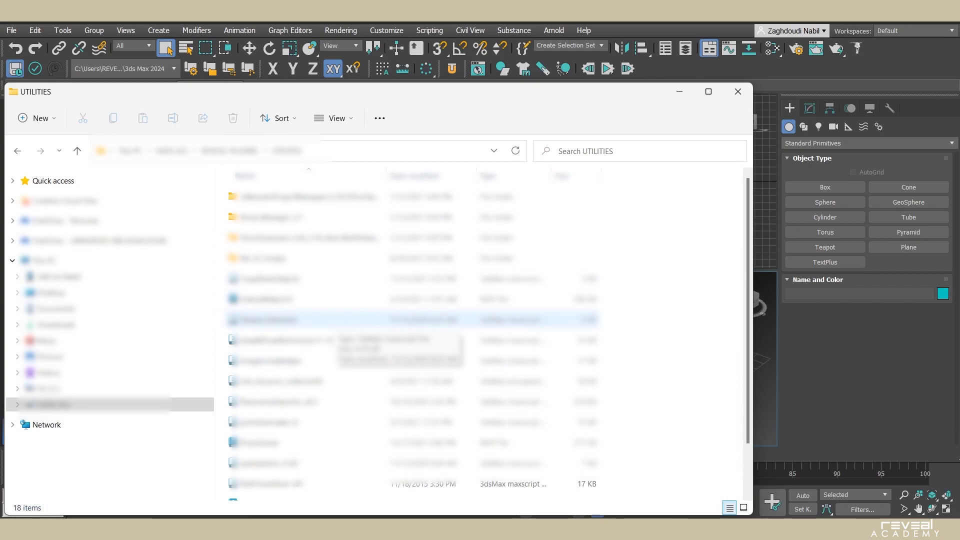
# - Copy the dragNDropReferences11 (1) script from the UTILITIES folder and open the 3ds Max 2024 folder on DATA (D:)
pyautogui.click(330, 341)
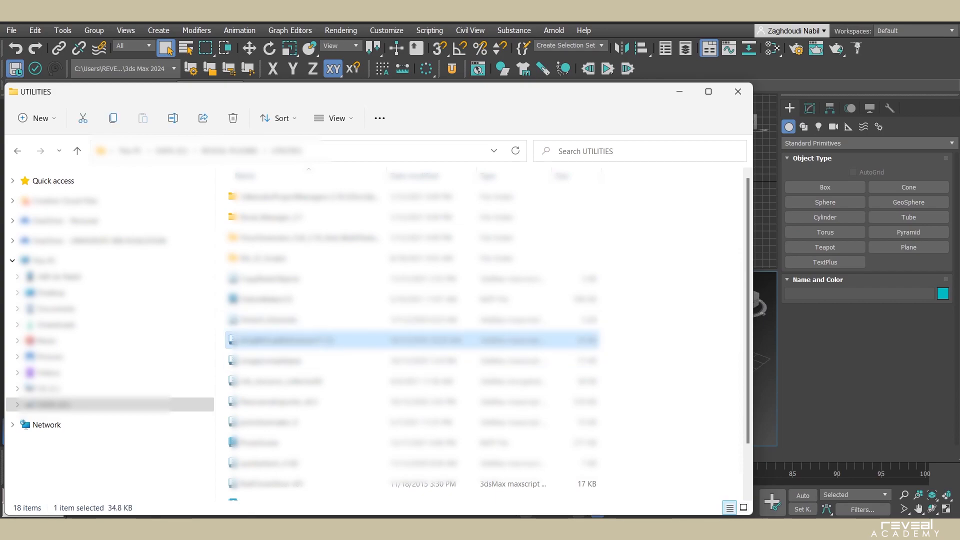
pyautogui.hotkey('ctrl', 'c')
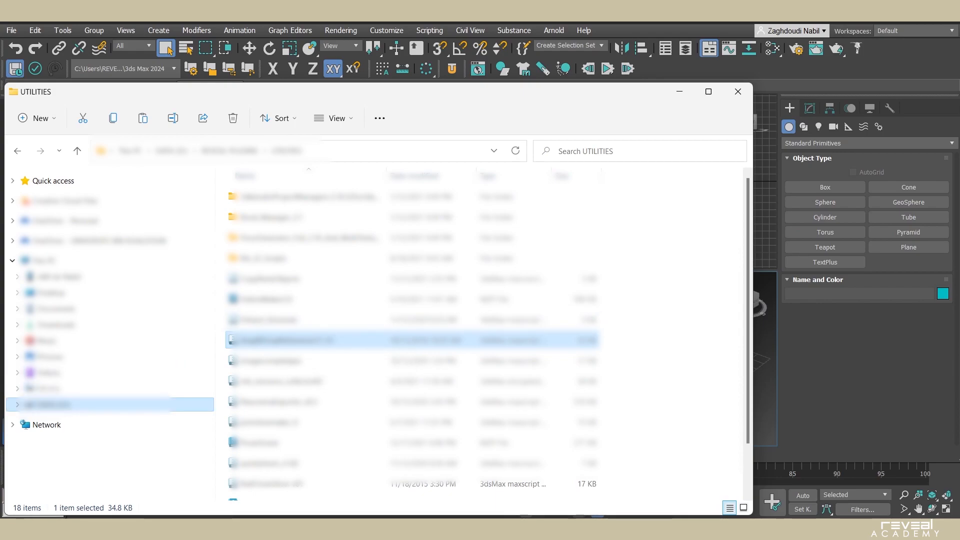
pyautogui.click(54, 404)
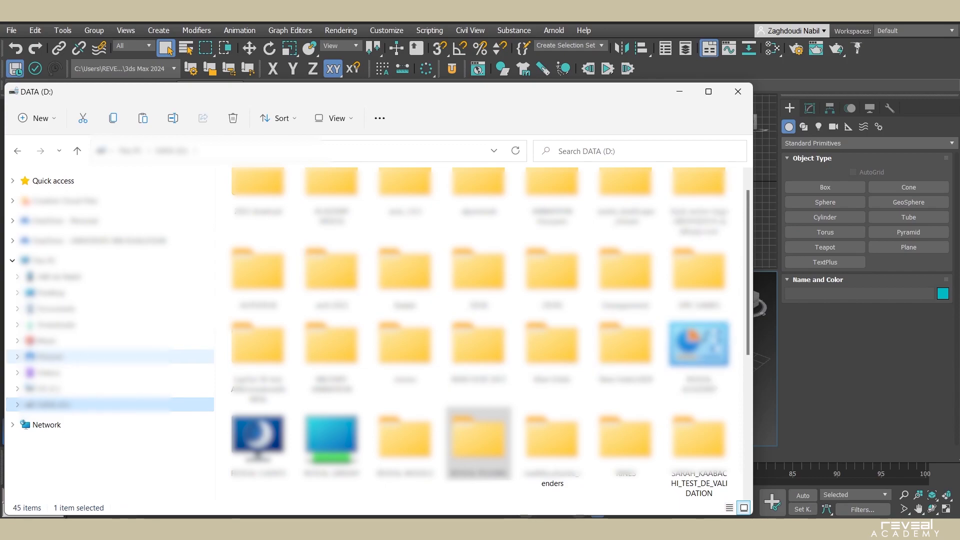
pyautogui.click(50, 388)
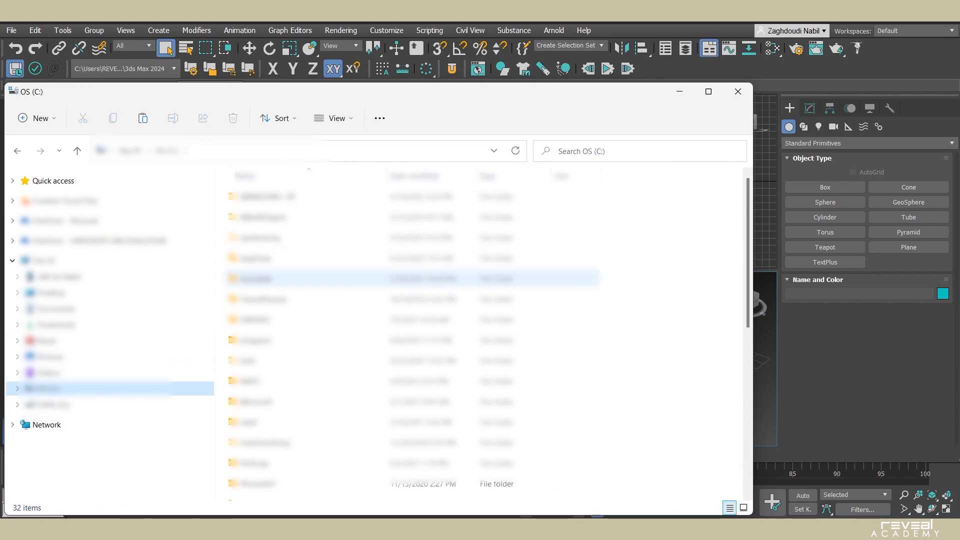
pyautogui.click(50, 404)
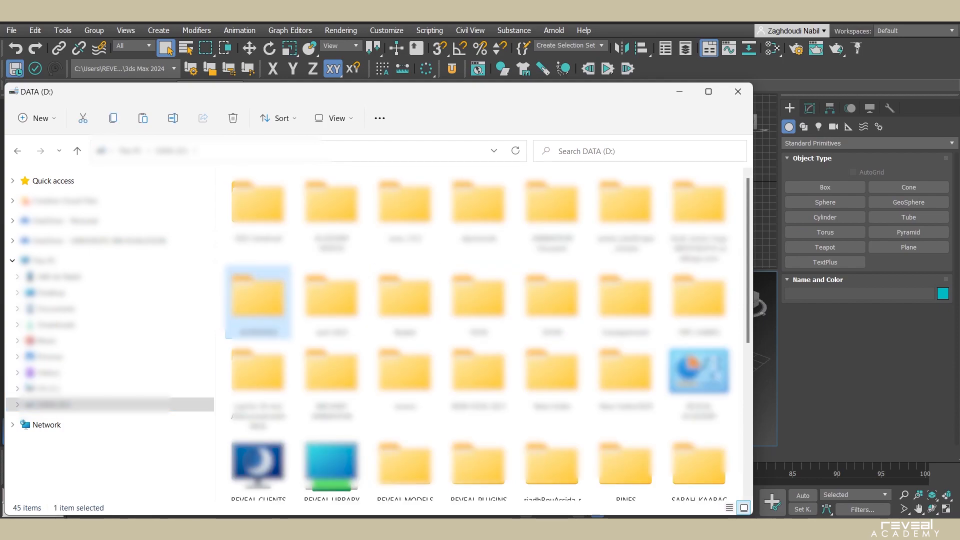
pyautogui.doubleClick(258, 298)
pyautogui.doubleClick(264, 216)
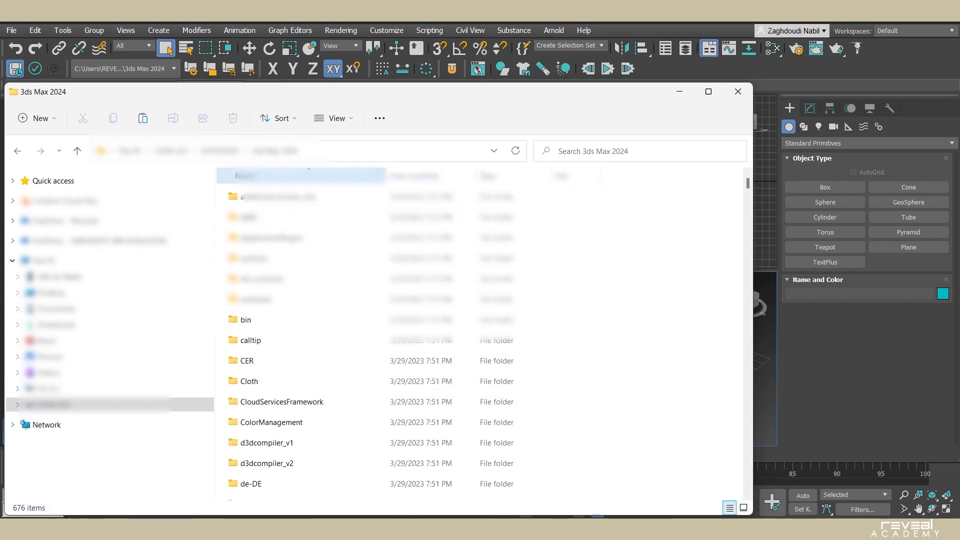
# - Paste the copied script into the scripts folder and close the file window
pyautogui.scroll(-2, 310, 326)
pyautogui.scroll(-6, 310, 346)
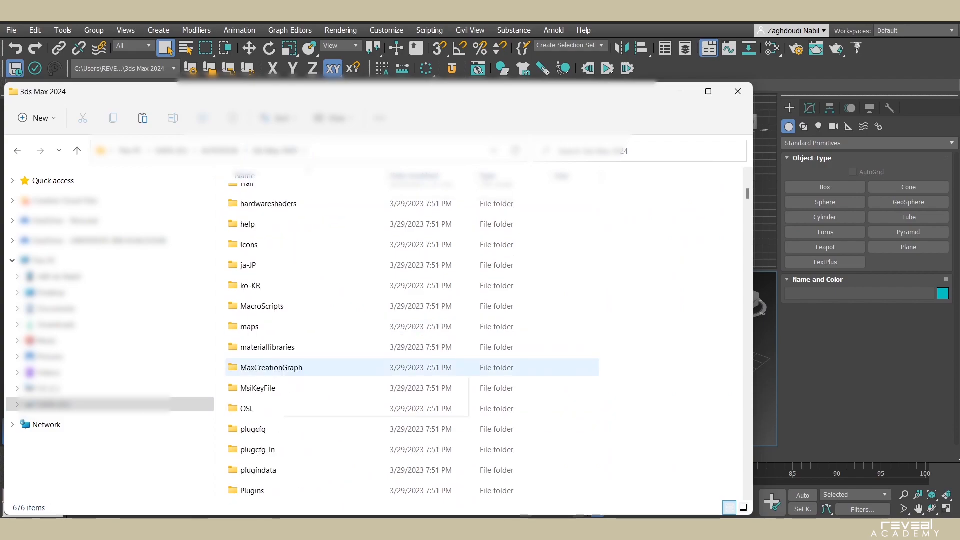
pyautogui.scroll(-8, 310, 367)
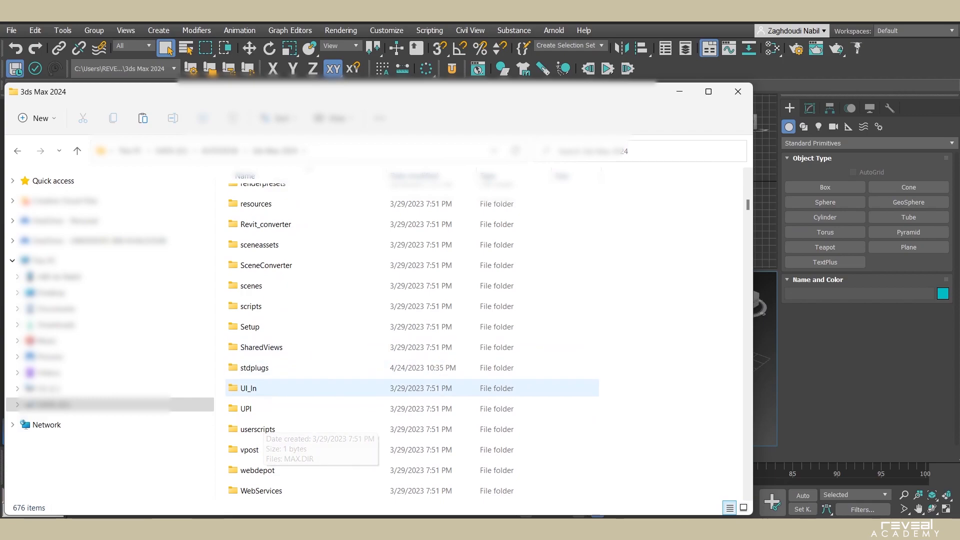
pyautogui.click(261, 306)
pyautogui.doubleClick(261, 306)
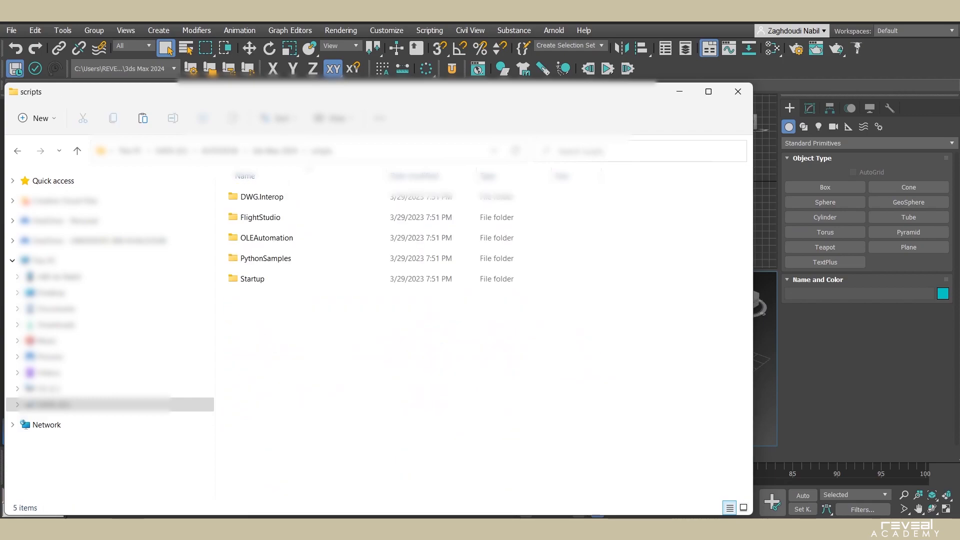
pyautogui.hotkey('ctrl', 'v')
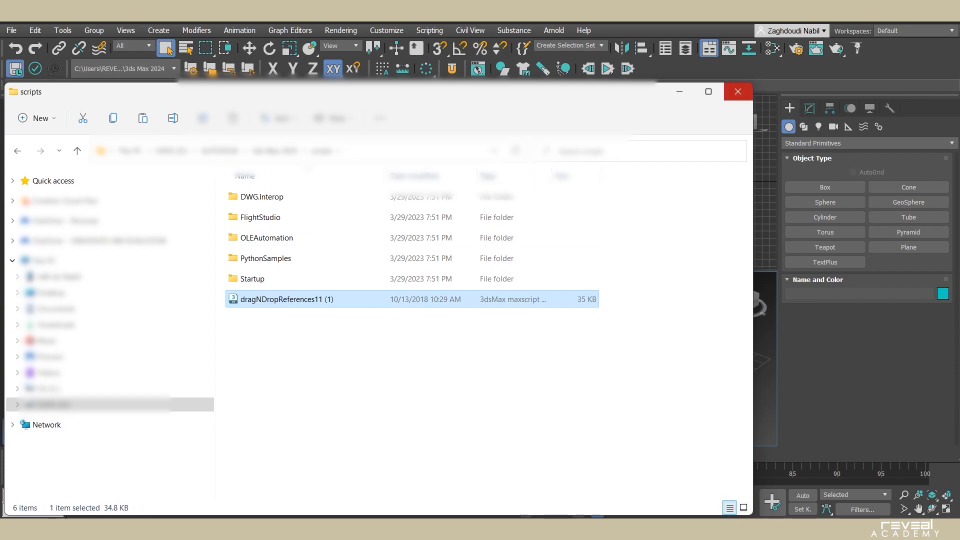
pyautogui.click(737, 91)
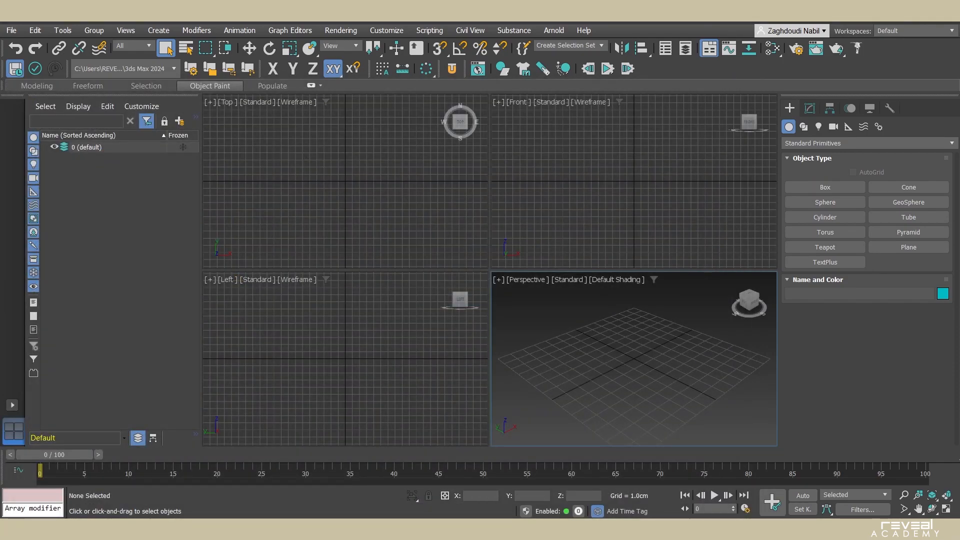
# - Set up a layout of two side-by-side viewports and switch the Front viewport to Perspective
pyautogui.click(12, 404)
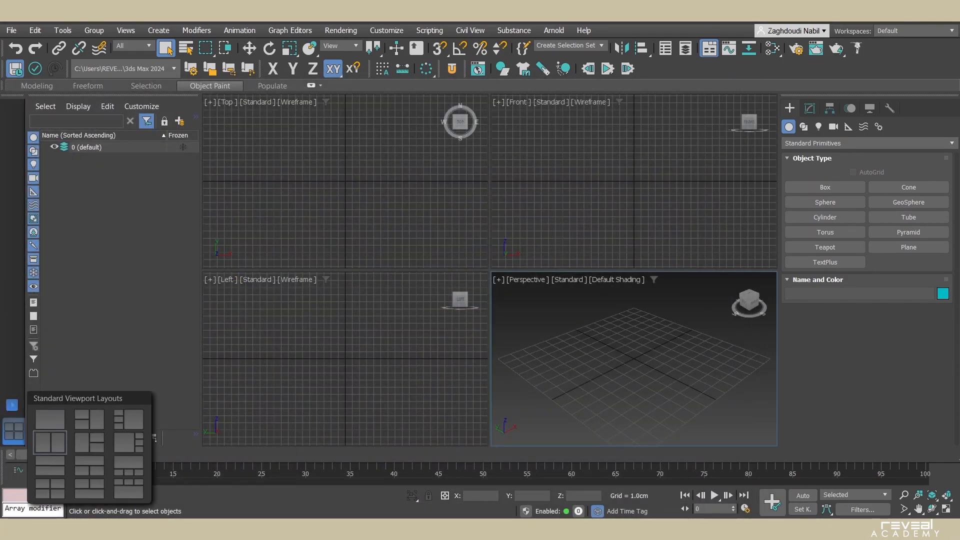
pyautogui.click(50, 442)
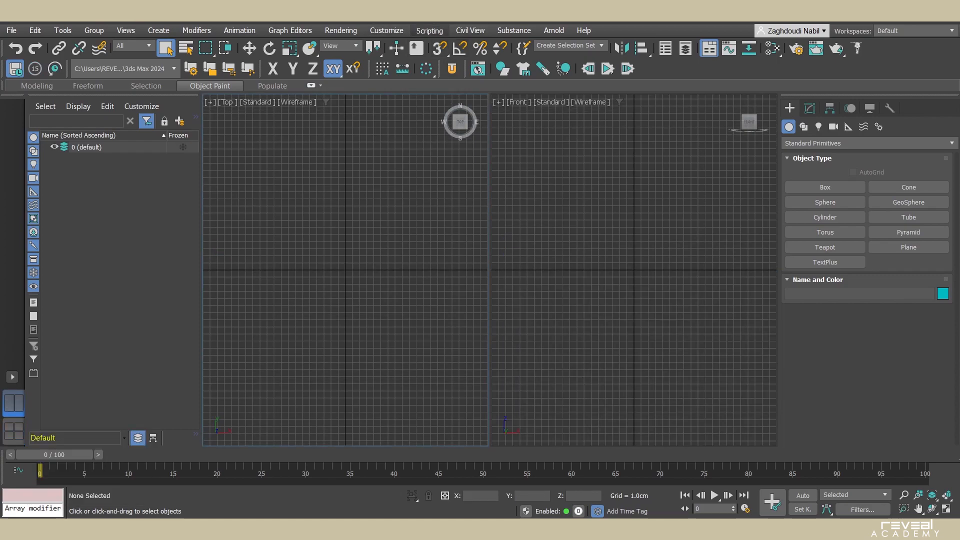
pyautogui.moveTo(600, 210); pyautogui.dragTo(550, 269, button='middle')
pyautogui.press('p')
# - Run the dragNDropReferences11 (1) script and move its window and the main program window to expose the desktop
pyautogui.click(430, 30)
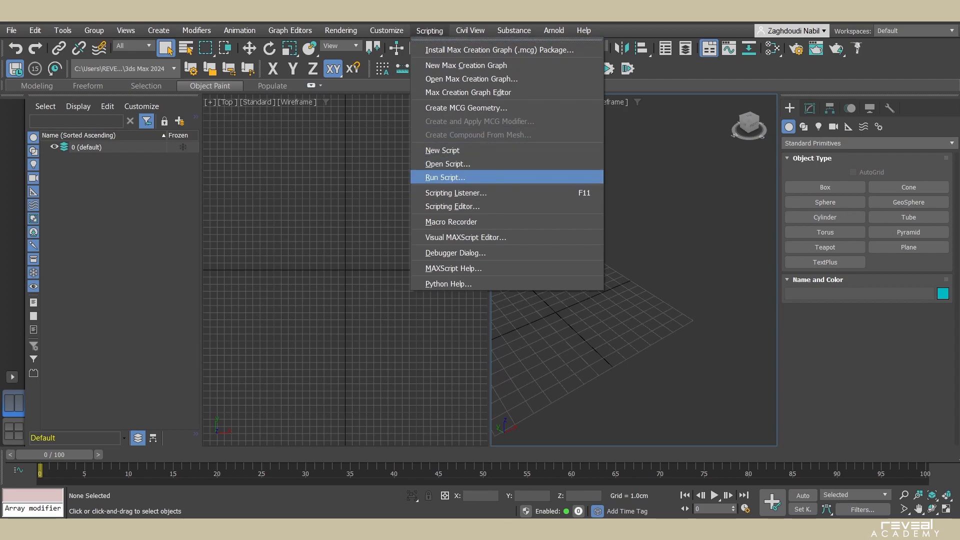
pyautogui.click(445, 178)
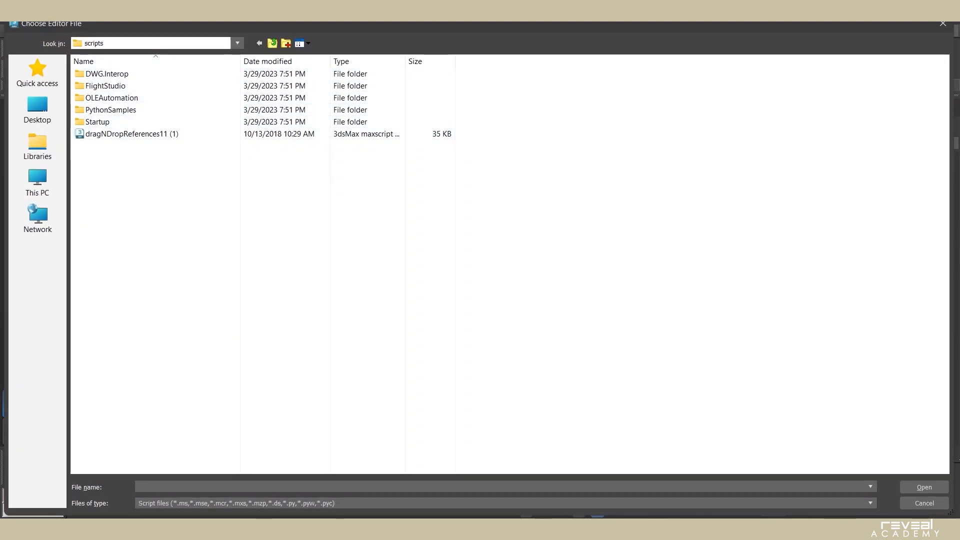
pyautogui.doubleClick(130, 134)
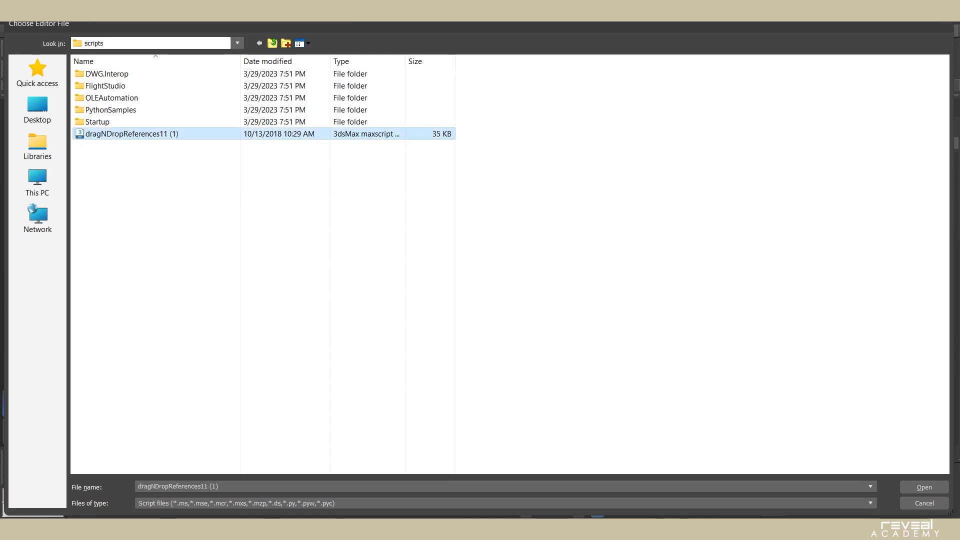
pyautogui.moveTo(477, 220); pyautogui.dragTo(708, 194)
pyautogui.moveTo(701, 14); pyautogui.dragTo(556, 274)
# - Open the CHAMBRE A COUCHER references folder inside REVEAL ACADEMY fichiers formation, under exercicesRevealAcademy on DATA (D:)
pyautogui.click(830, 100)
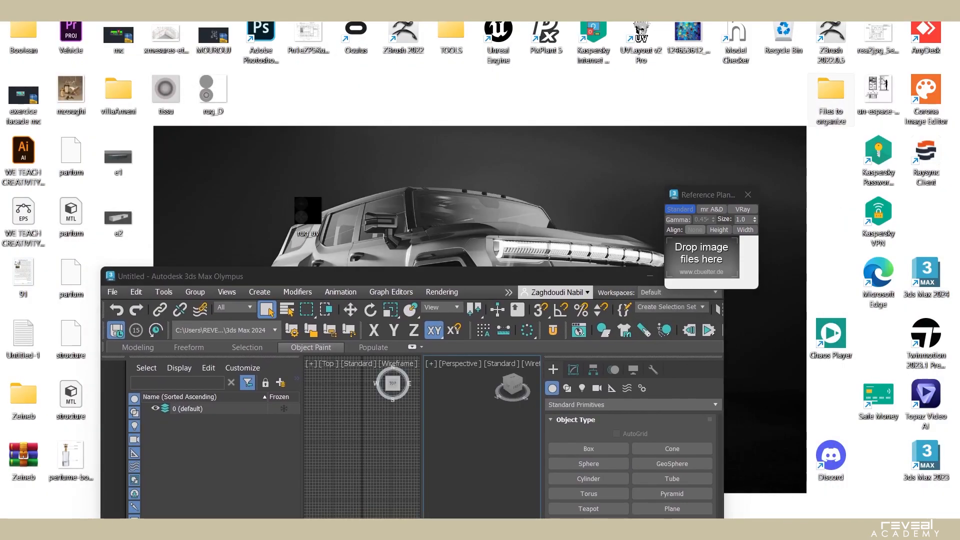
pyautogui.doubleClick(830, 100)
pyautogui.click(53, 404)
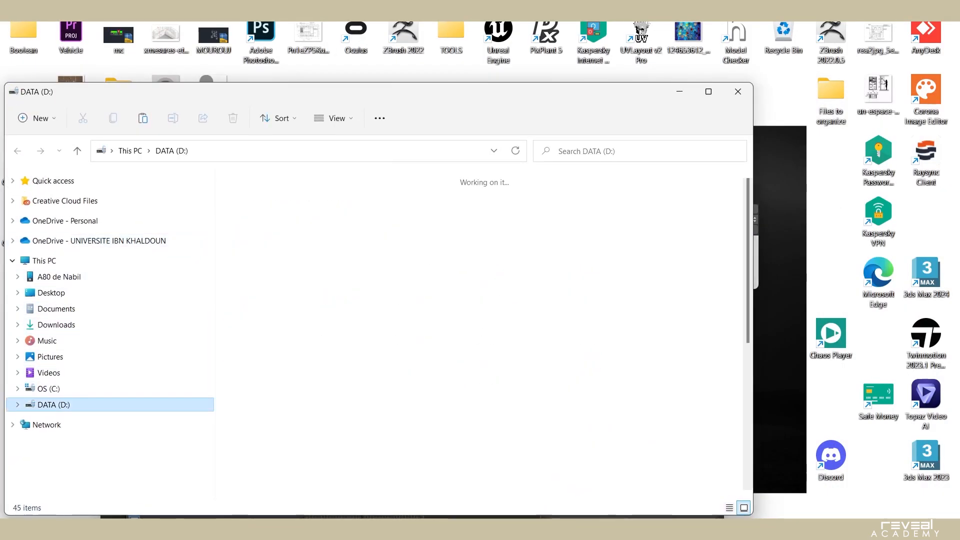
pyautogui.doubleClick(699, 375)
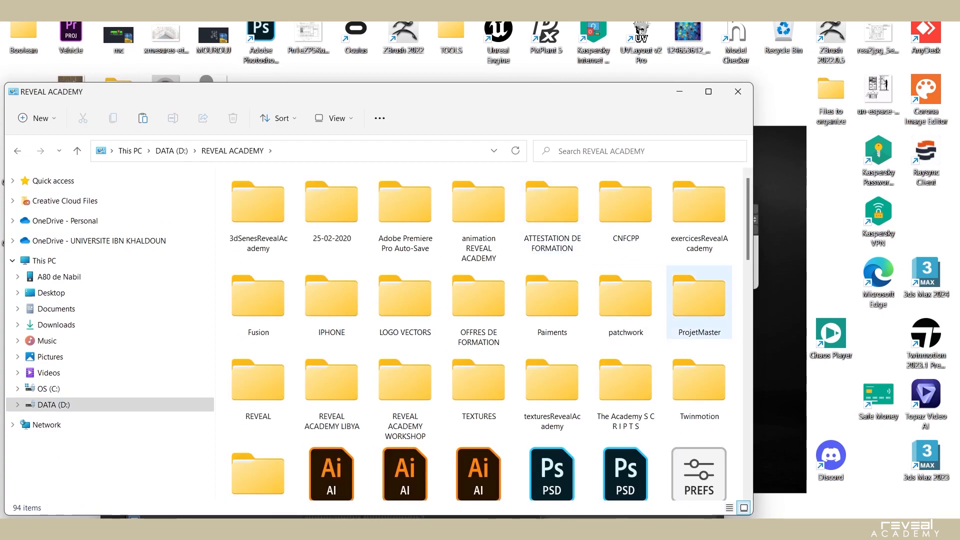
pyautogui.doubleClick(699, 213)
pyautogui.click(300, 422)
pyautogui.click(302, 442)
pyautogui.doubleClick(302, 443)
pyautogui.doubleClick(265, 381)
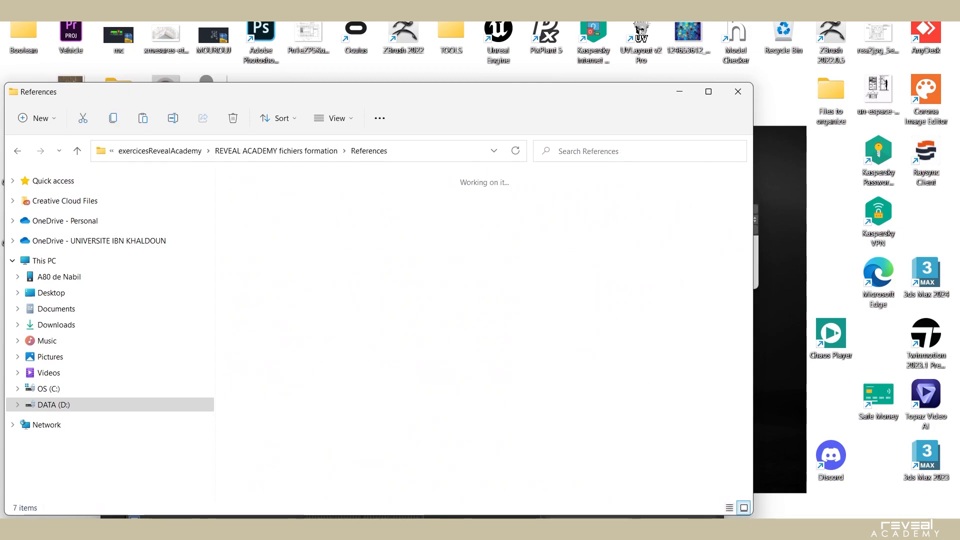
pyautogui.doubleClick(258, 205)
# - Arrange the image folder window and the 3ds Max window side by side so both are accessible
pyautogui.moveTo(400, 92); pyautogui.dragTo(338, 96)
pyautogui.click(540, 529)
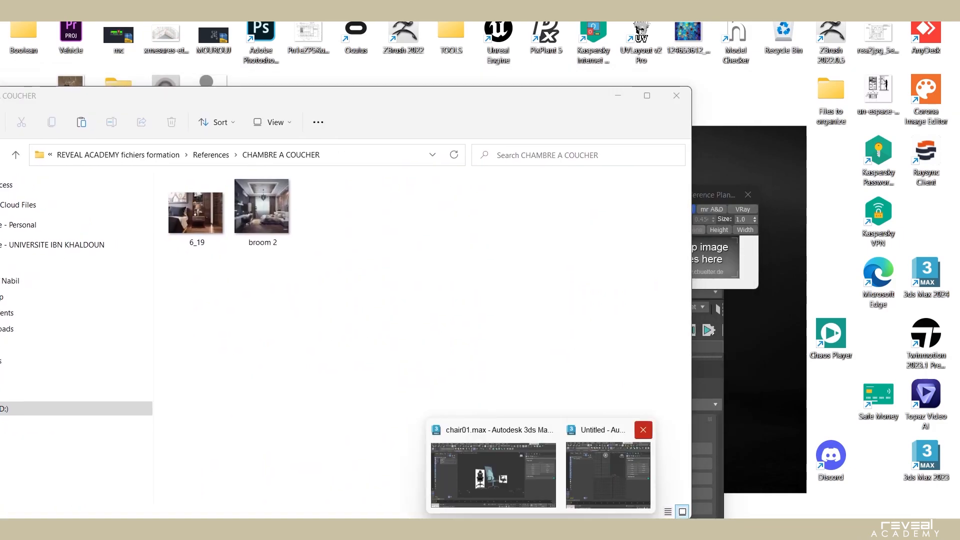
pyautogui.moveTo(557, 97); pyautogui.dragTo(451, 98)
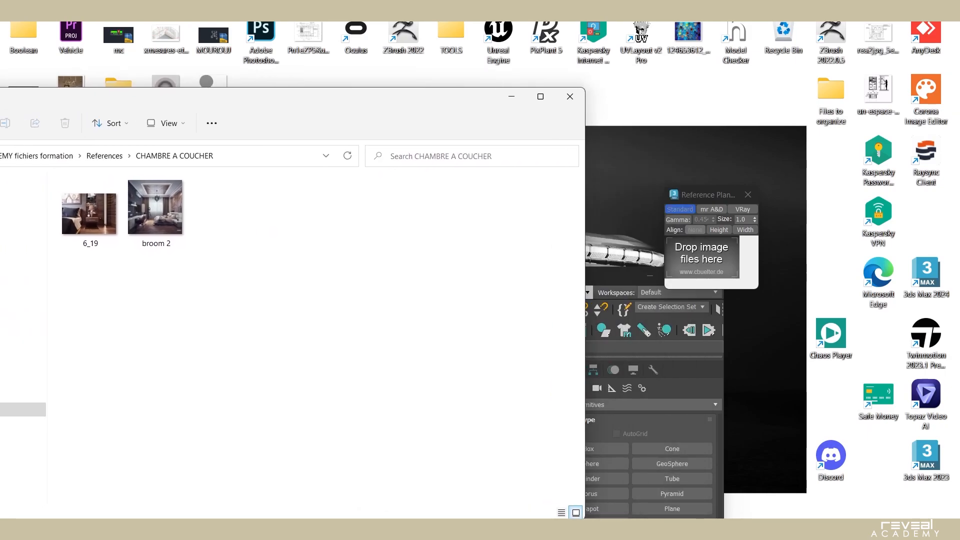
pyautogui.click(620, 277)
pyautogui.moveTo(602, 279); pyautogui.dragTo(796, 61)
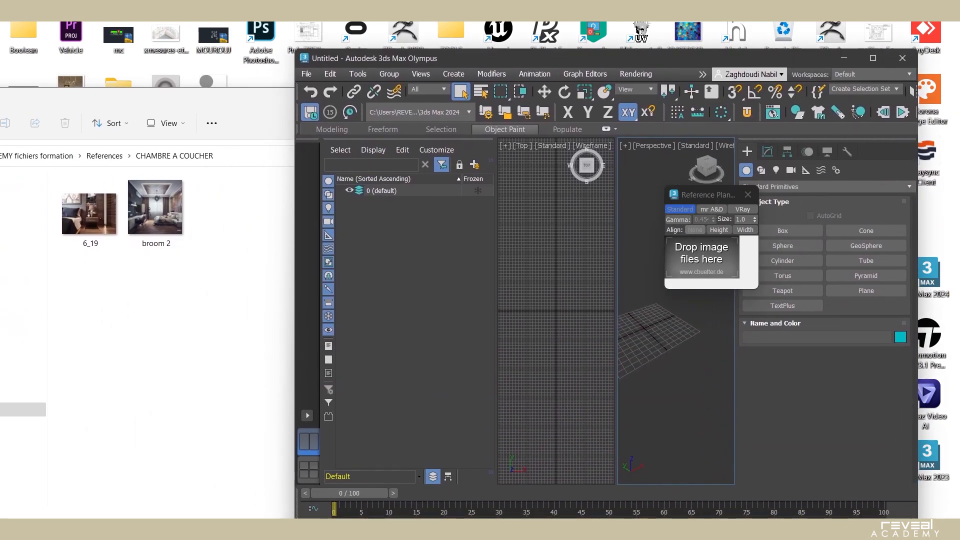
# - Create a reference plane from the broom 2 image, maximize the 3ds Max window and close the reference script window
pyautogui.moveTo(156, 214); pyautogui.dragTo(159, 215)
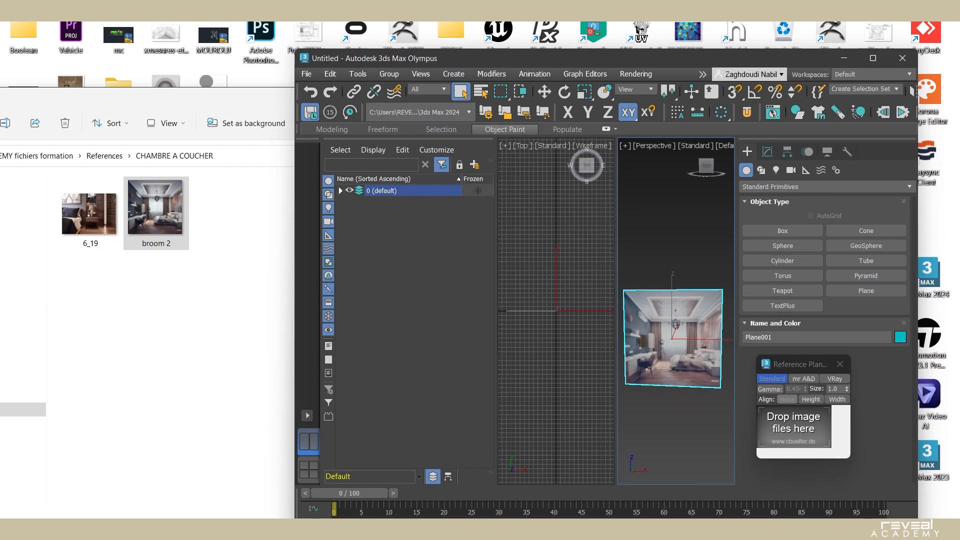
pyautogui.click(873, 58)
pyautogui.click(840, 364)
# - Switch the Perspective viewport to the Front view and frame the bedroom reference plane in it
pyautogui.moveTo(611, 319); pyautogui.dragTo(606, 245, button='middle')
pyautogui.scroll(-4, 606, 262)
pyautogui.press('f')
pyautogui.press('z')
pyautogui.scroll(-2, 630, 255)
pyautogui.scroll(3, 636, 246)
pyautogui.scroll(-3, 644, 207)
pyautogui.moveTo(644, 208); pyautogui.dragTo(663, 248, button='middle')
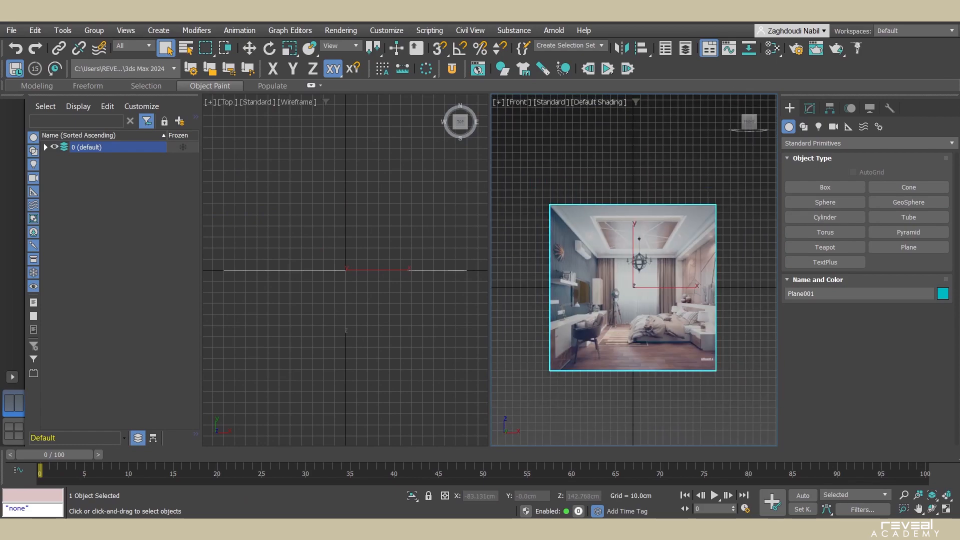
pyautogui.scroll(4, 642, 295)
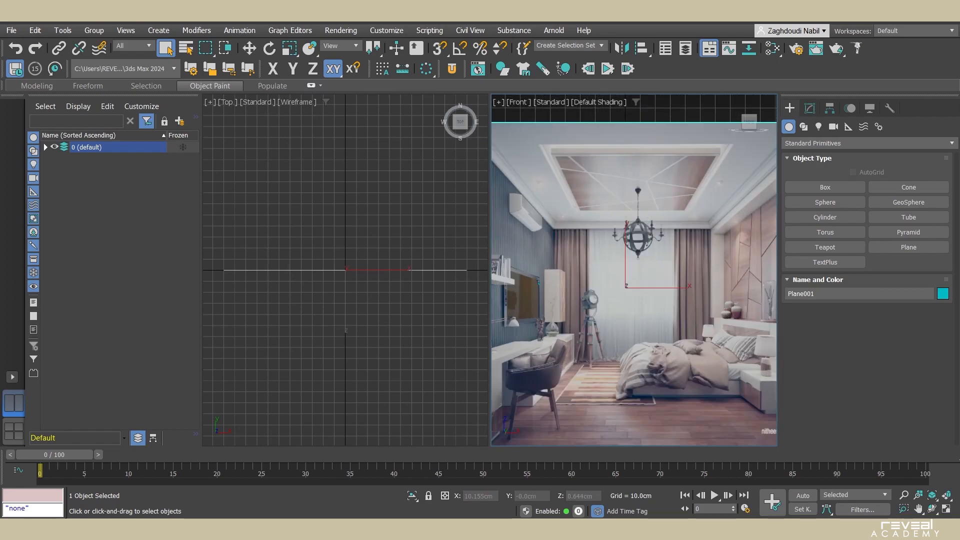
pyautogui.scroll(-4, 371, 318)
# - Change the Top viewport to a Left view with default shading
pyautogui.press('f')
pyautogui.press('z')
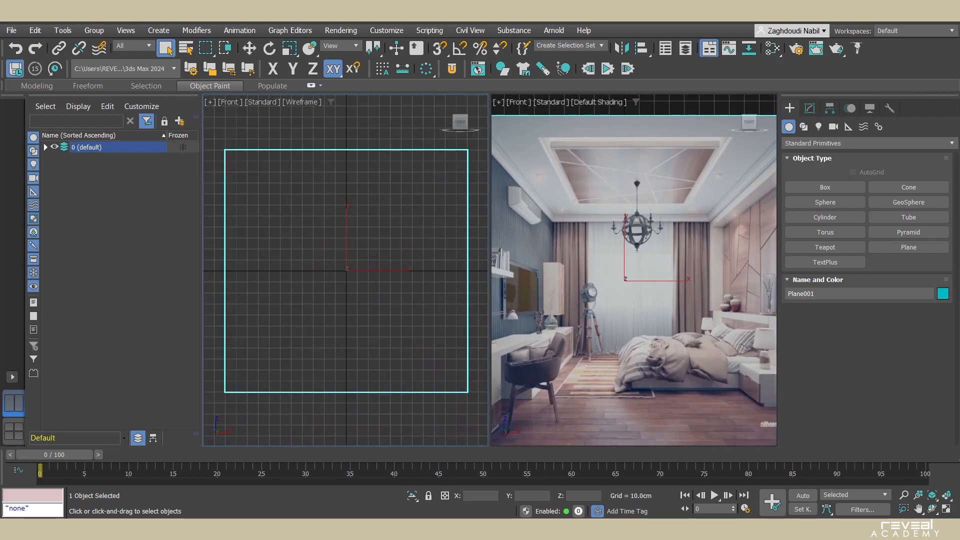
pyautogui.press('F3')
pyautogui.press('l')
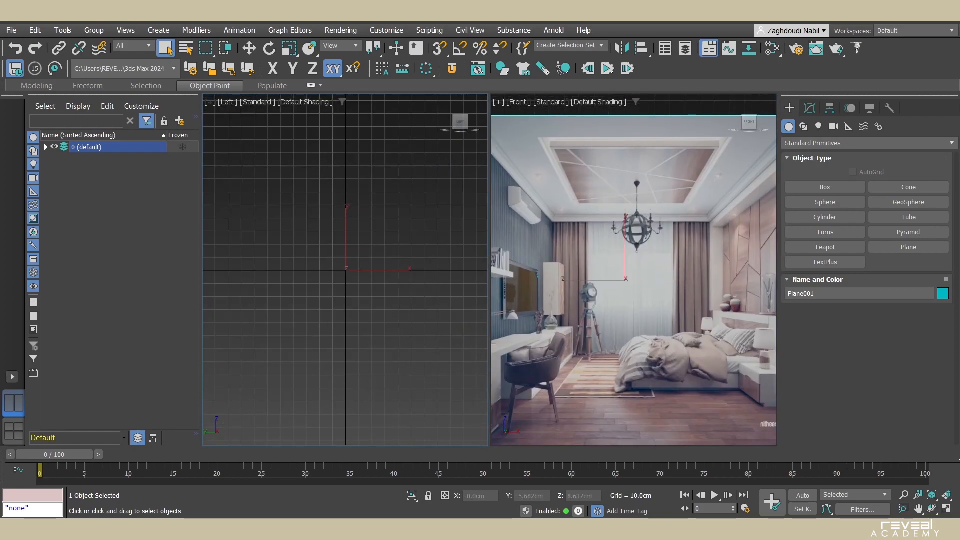
pyautogui.moveTo(650, 215); pyautogui.dragTo(610, 217, button='middle')
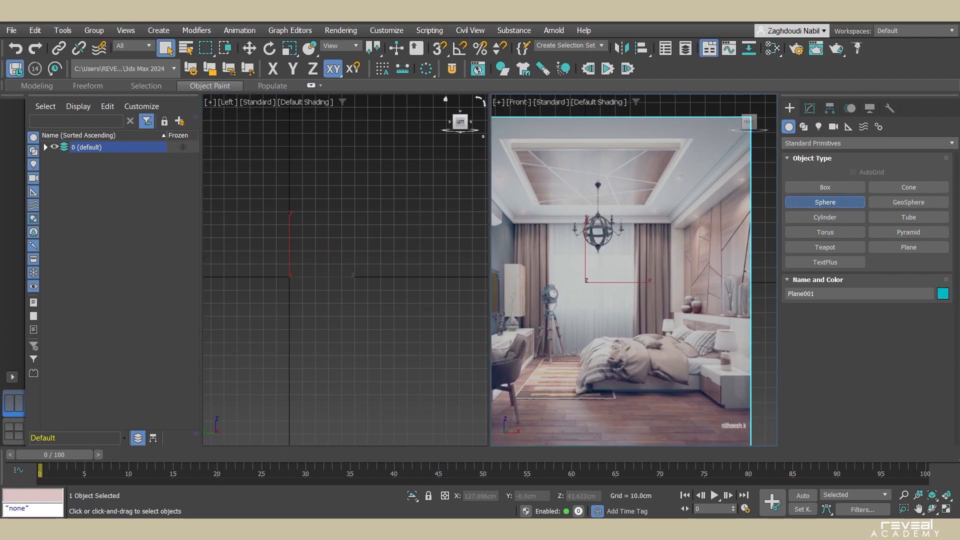
# - Create a sphere with a radius of about 20 cm over the chandelier in the Front view and show its modifier parameters
pyautogui.click(825, 202)
pyautogui.moveTo(605, 244); pyautogui.dragTo(636, 251)
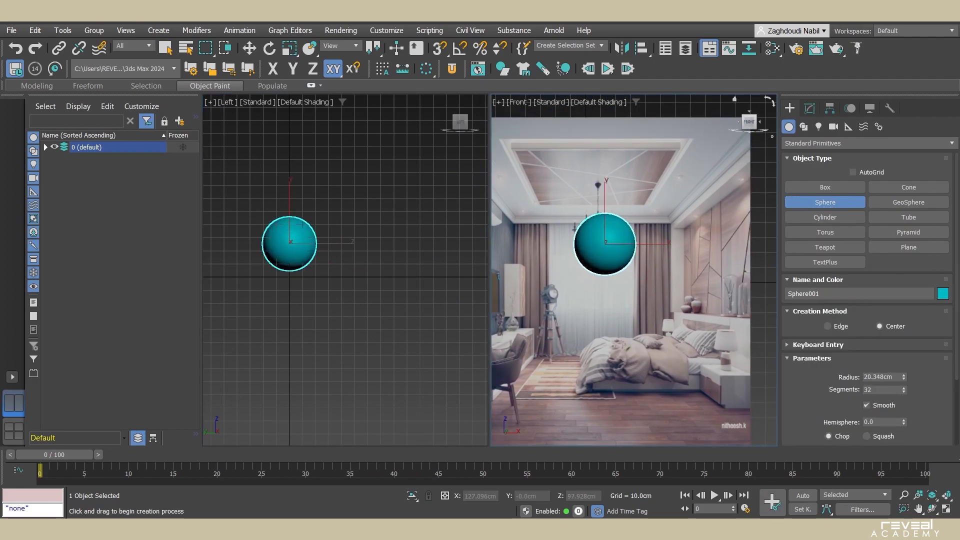
pyautogui.click(809, 108)
pyautogui.scroll(4, 620, 232)
pyautogui.scroll(2, 577, 181)
pyautogui.moveTo(577, 181); pyautogui.dragTo(591, 219, button='middle')
# - Move the sphere along X away from the chandelier, and set its X and Z positions to 0 cm
pyautogui.press('w')
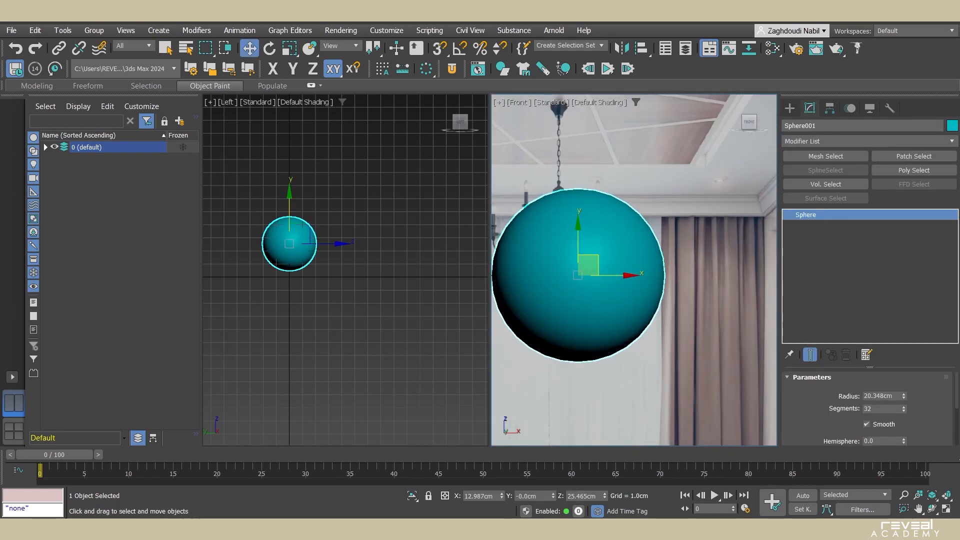
pyautogui.moveTo(614, 275); pyautogui.dragTo(699, 275)
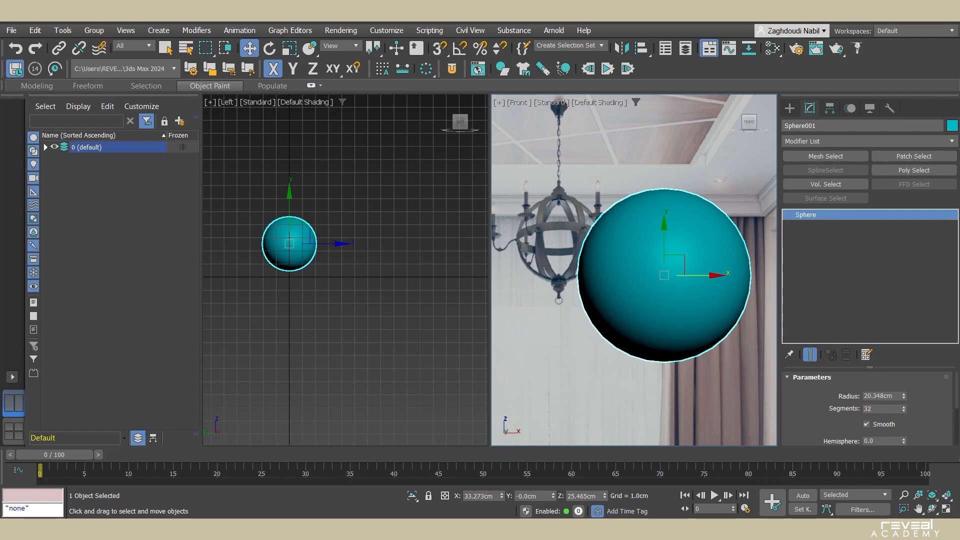
pyautogui.moveTo(664, 275); pyautogui.dragTo(619, 231, button='middle')
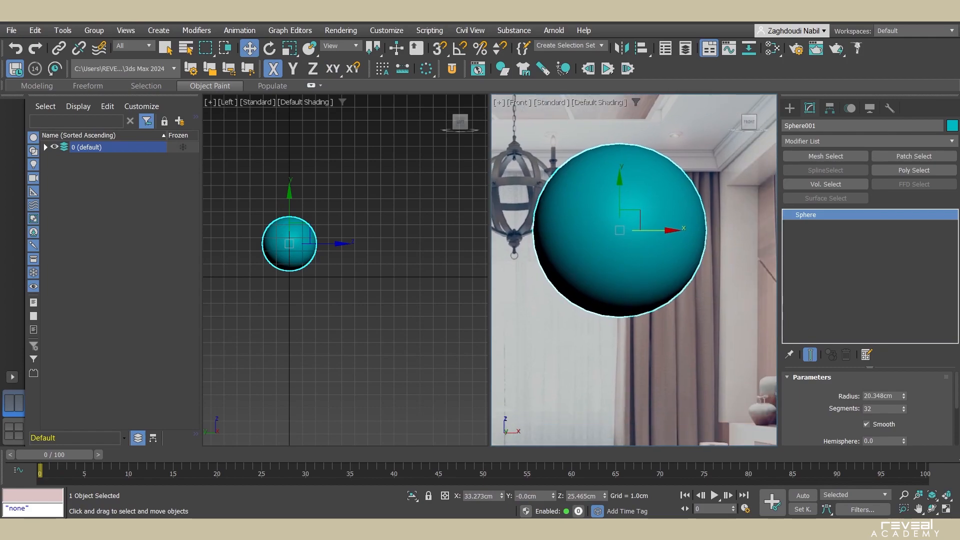
pyautogui.write('0')
pyautogui.press('Return')
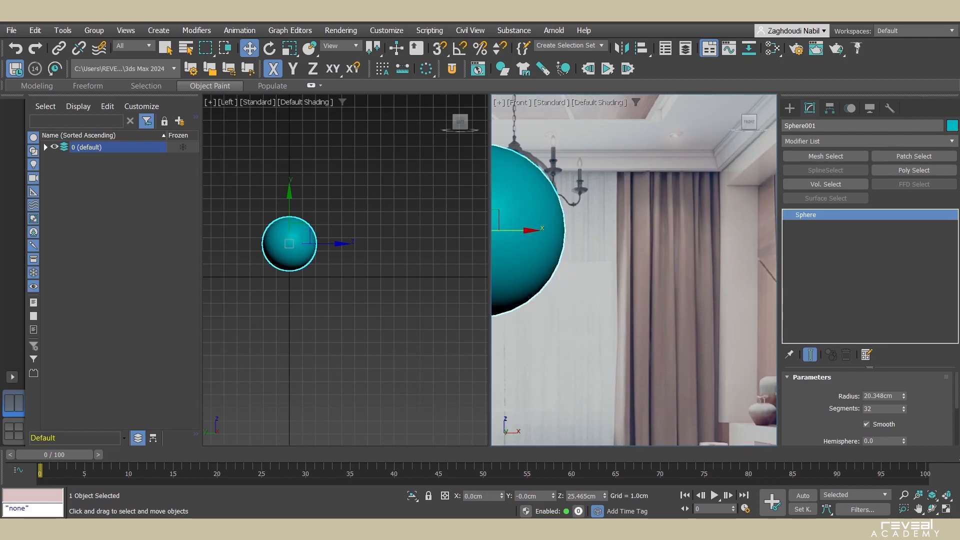
pyautogui.rightClick(605, 496)
pyautogui.scroll(-6, 671, 295)
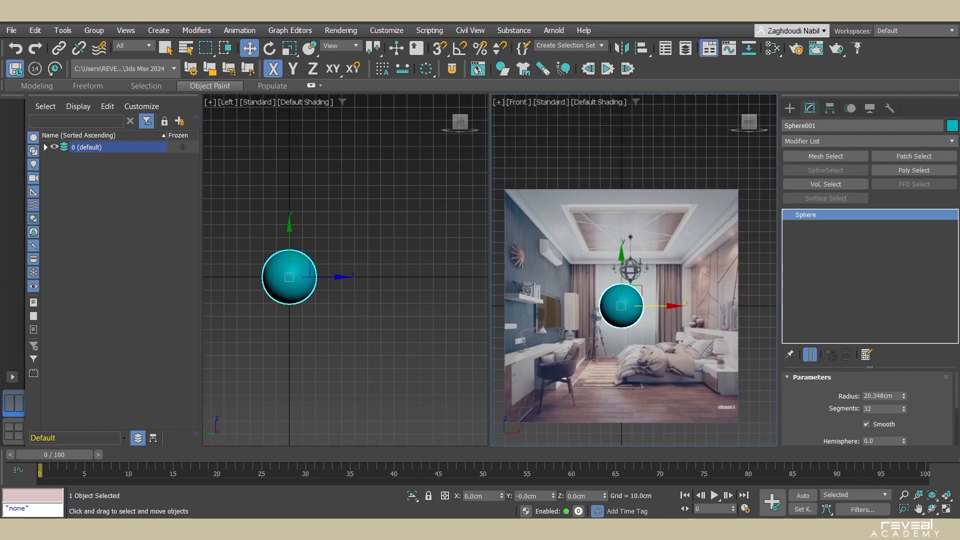
# - Set the sphere's radius to 30 cm and turn on see-through display so the reference picture shows behind it
pyautogui.scroll(5, 614, 297)
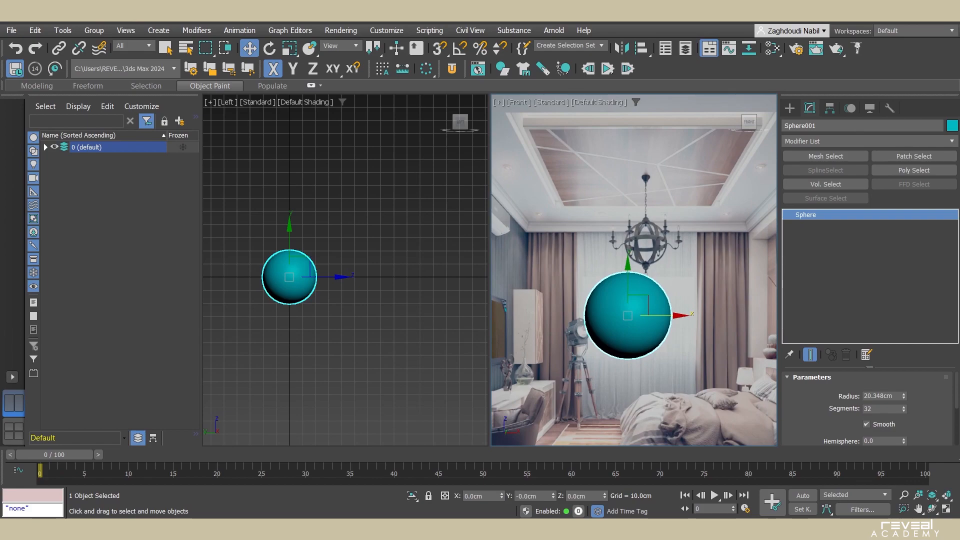
pyautogui.write('30')
pyautogui.press('Return')
pyautogui.scroll(4, 697, 313)
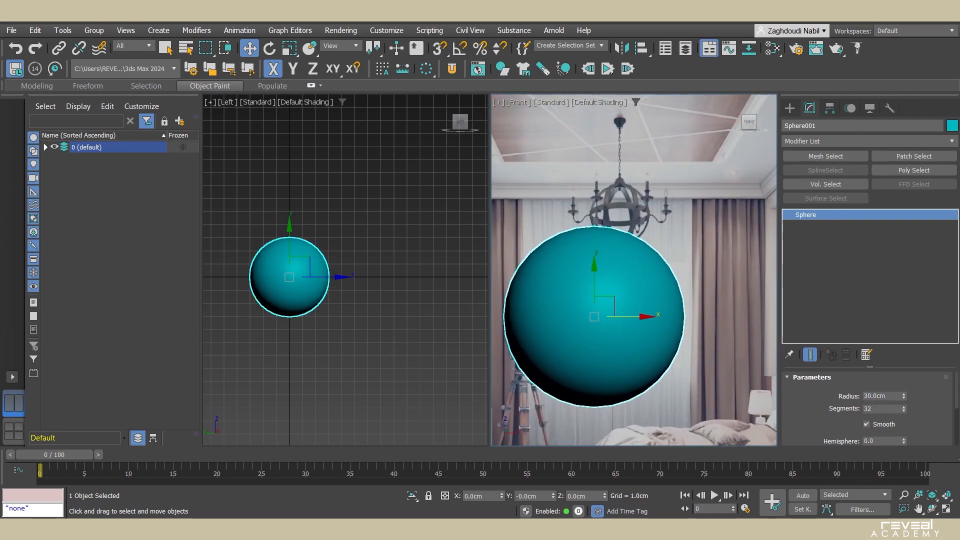
pyautogui.hotkey('alt', 'x')
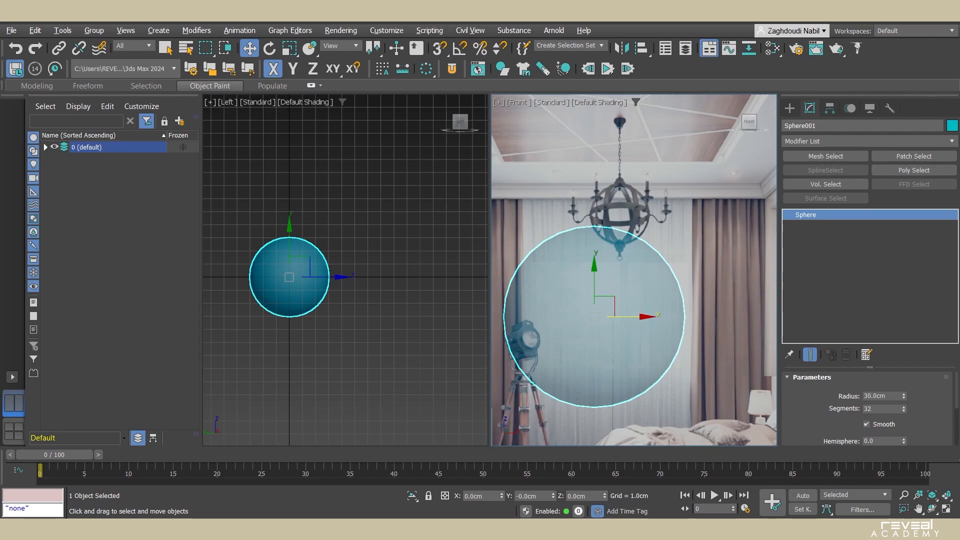
pyautogui.scroll(-5, 620, 300)
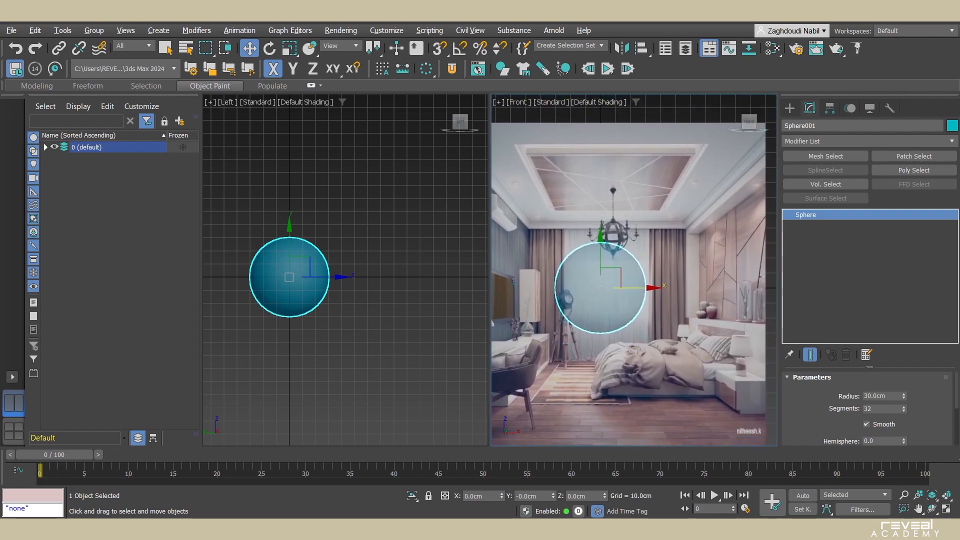
# - Select the bedroom reference plane in the Front view and scale it down uniformly to about 82%
pyautogui.click(658, 273)
pyautogui.scroll(4, 623, 295)
pyautogui.moveTo(620, 316); pyautogui.dragTo(619, 341, button='middle')
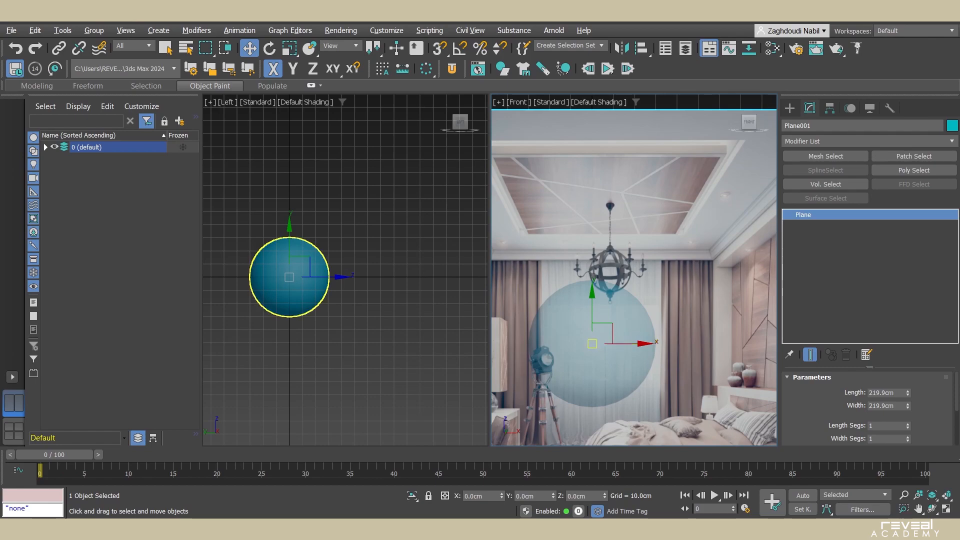
pyautogui.scroll(4, 605, 293)
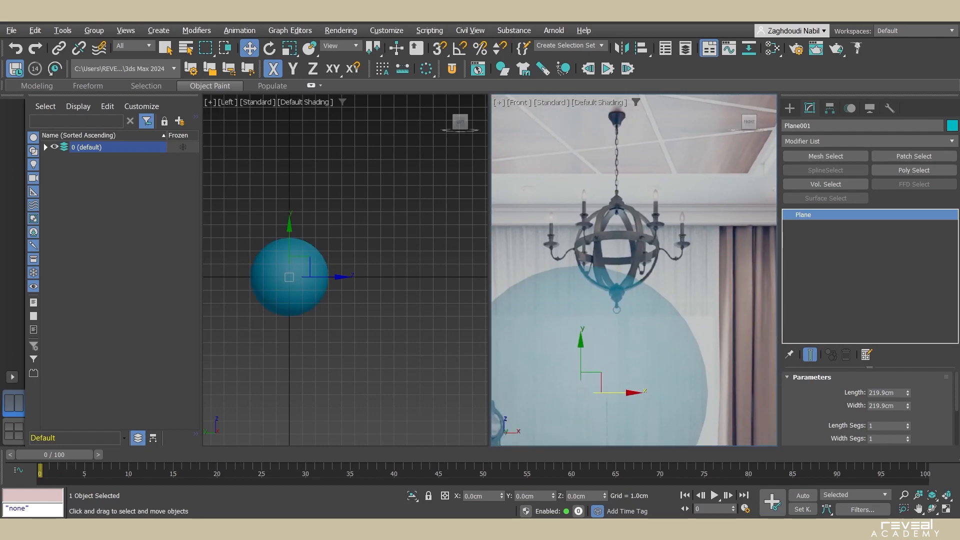
pyautogui.press('r')
pyautogui.scroll(-4, 604, 292)
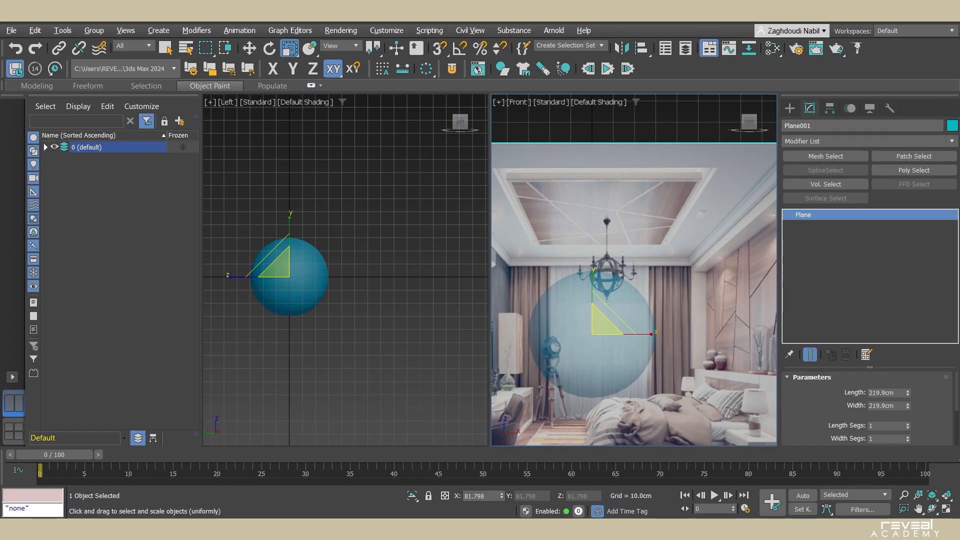
# - Move only the reference plane's pivot to the centre of the chandelier's globe, and leave pivot editing
pyautogui.click(830, 107)
pyautogui.click(867, 189)
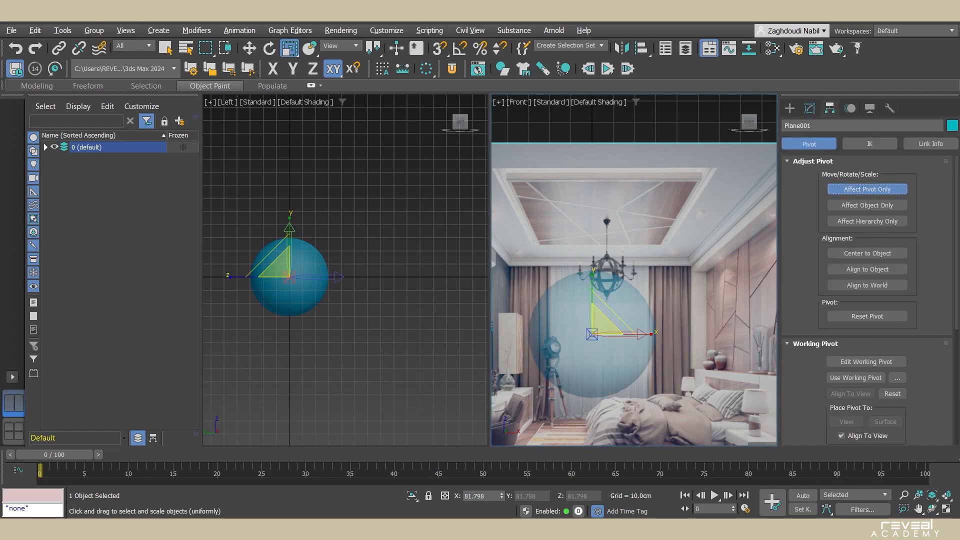
pyautogui.scroll(5, 619, 294)
pyautogui.press('w')
pyautogui.moveTo(563, 374); pyautogui.dragTo(620, 251)
pyautogui.scroll(8, 565, 250)
pyautogui.scroll(-6, 620, 251)
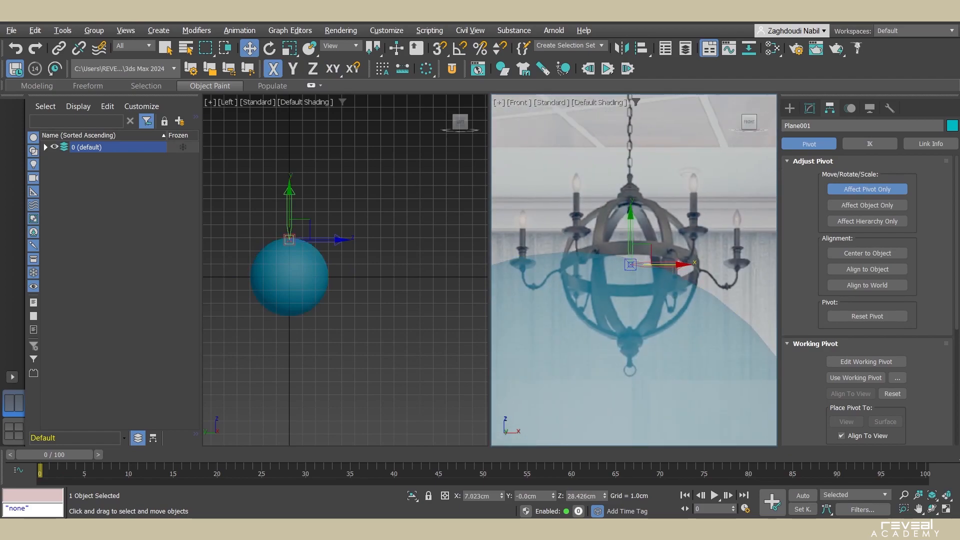
pyautogui.press('Insert')
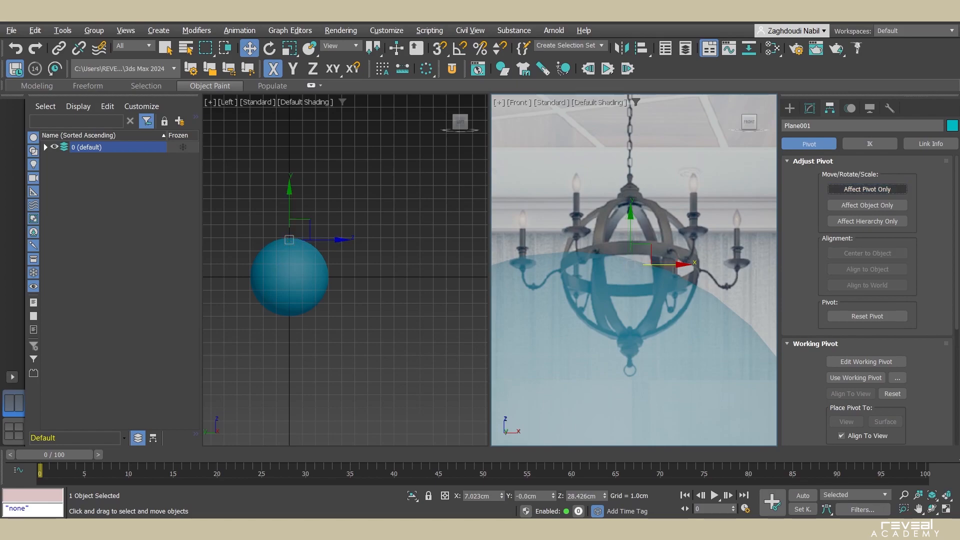
# - Scale the reference plane uniformly to about 67% around its new pivot and align the plane to the sphere
pyautogui.scroll(-4, 634, 270)
pyautogui.press('r')
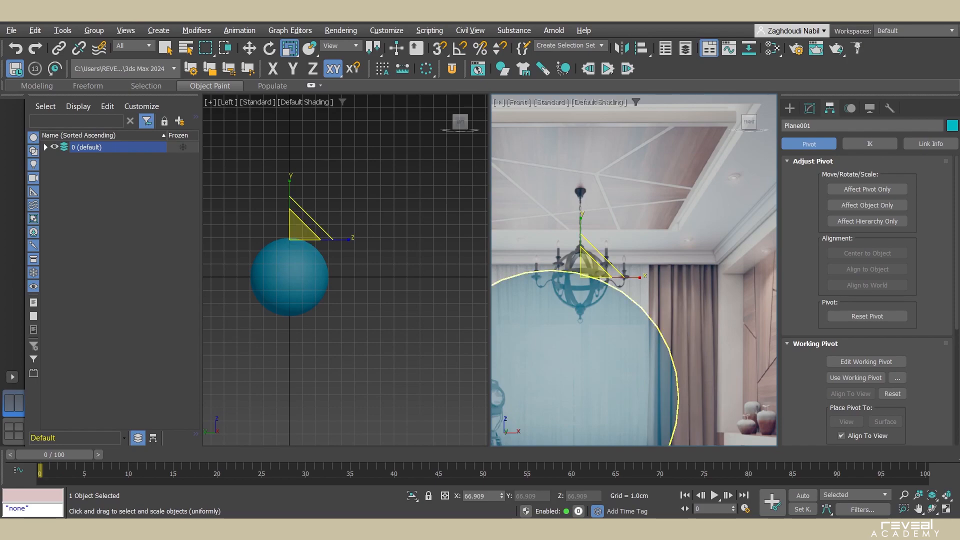
pyautogui.moveTo(560, 362); pyautogui.dragTo(600, 300, button='middle')
pyautogui.press('w')
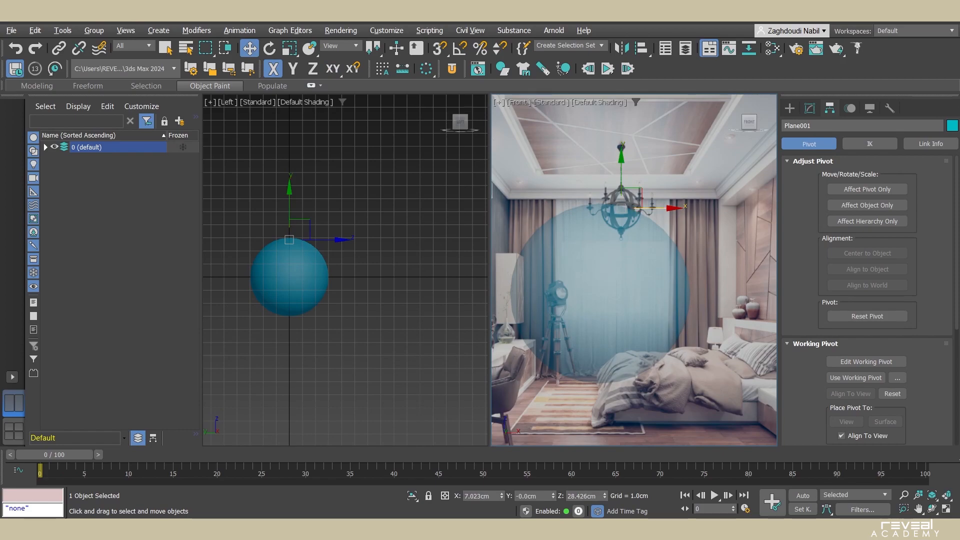
pyautogui.moveTo(641, 49); pyautogui.dragTo(642, 88)
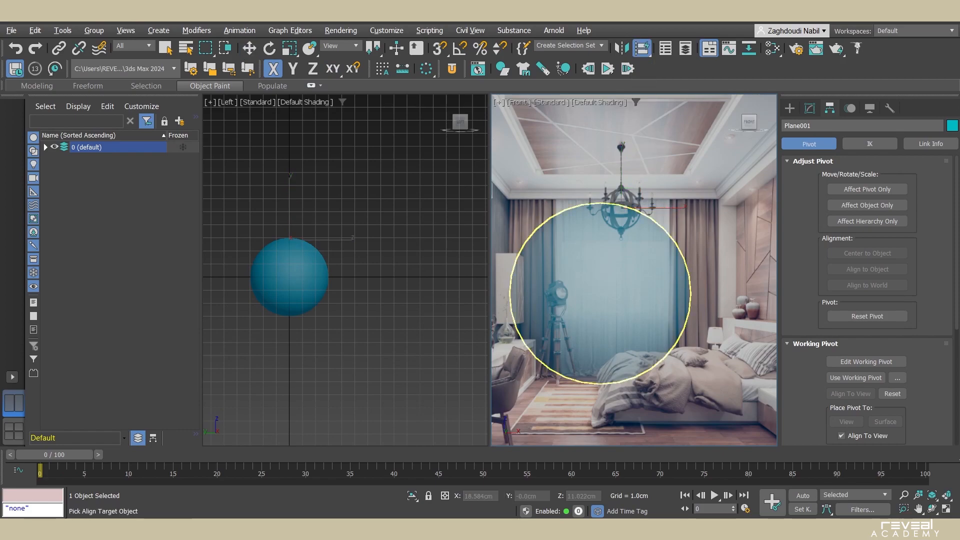
pyautogui.click(631, 303)
# - Enlarge the reference plane until the chandelier's globe matches the sphere, and shift it vertically to a Z of about 2.25 cm
pyautogui.scroll(3, 632, 305)
pyautogui.press('r')
pyautogui.moveTo(597, 278); pyautogui.dragTo(600, 168)
pyautogui.moveTo(601, 210); pyautogui.dragTo(619, 229, button='middle')
pyautogui.moveTo(615, 298); pyautogui.dragTo(605, 271)
pyautogui.press('w')
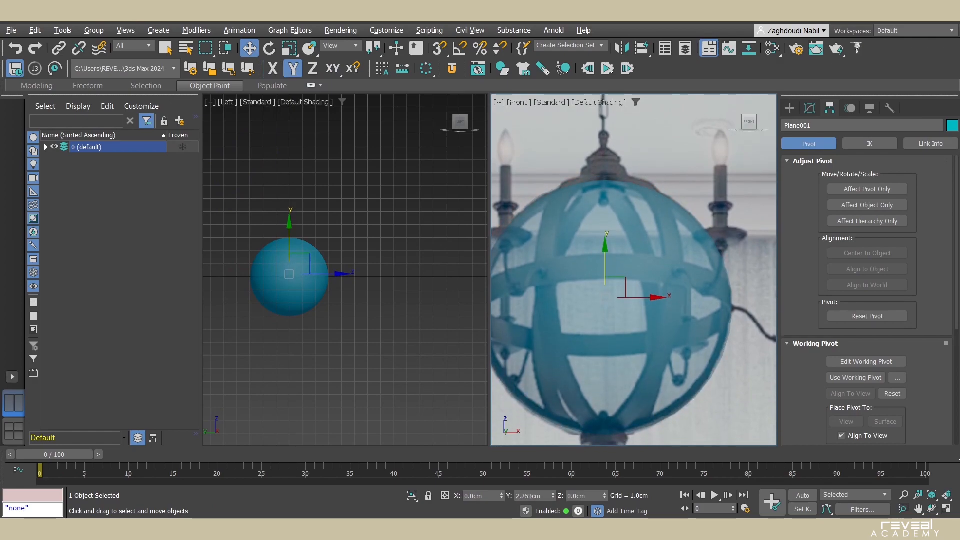
pyautogui.press('z')
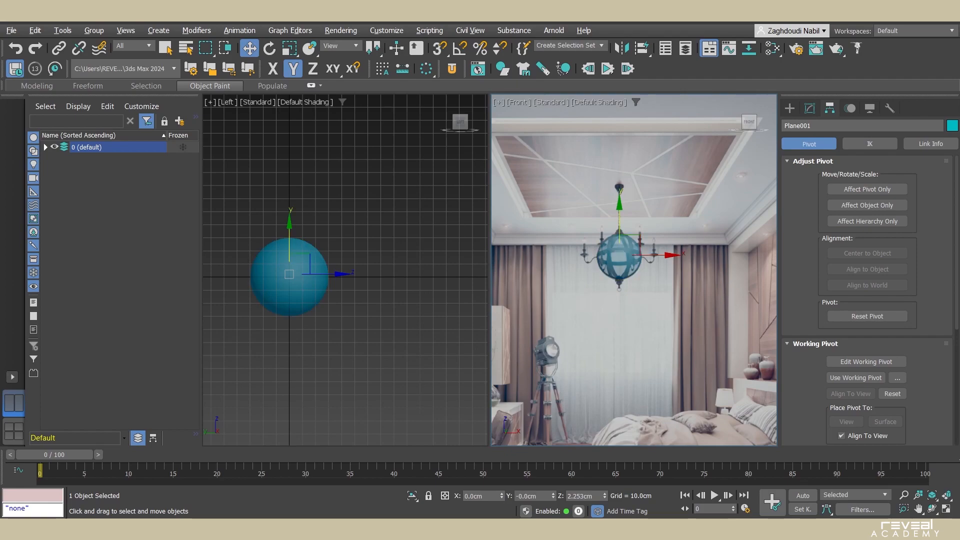
# - Draw a five-vertex corner line down the right half-profile of the chandelier's ceiling cup, ending at the centre of its base
pyautogui.scroll(10, 616, 186)
pyautogui.scroll(4, 576, 168)
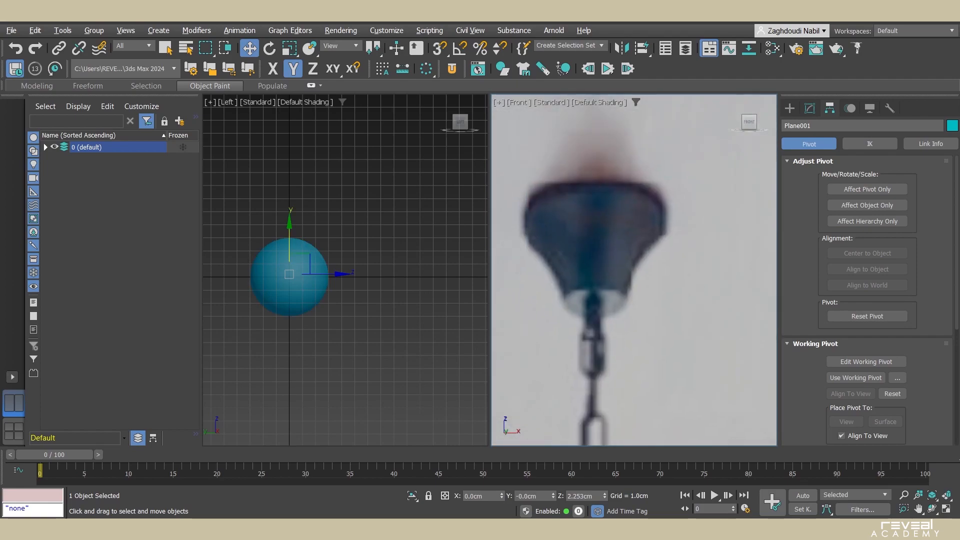
pyautogui.click(789, 108)
pyautogui.click(803, 127)
pyautogui.click(824, 202)
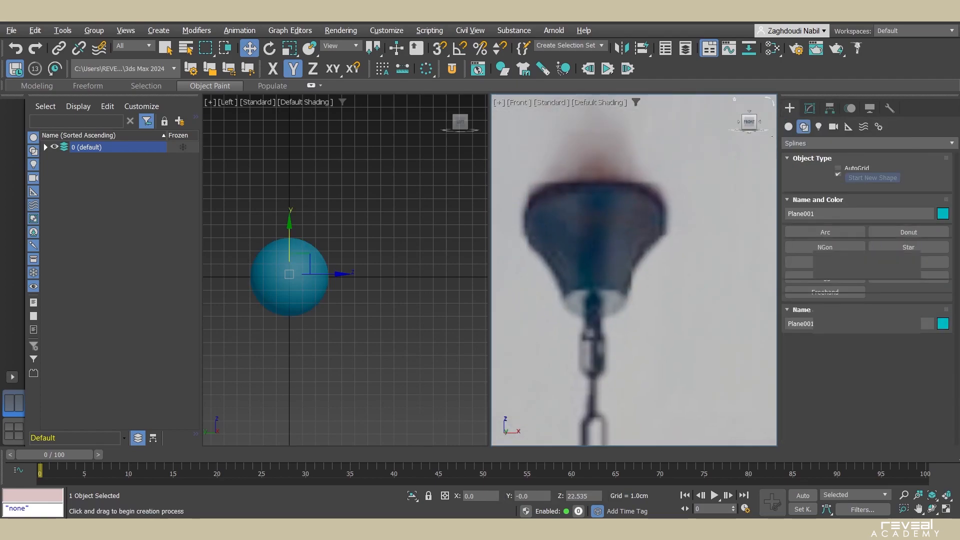
pyautogui.scroll(3, 580, 300)
pyautogui.click(714, 160)
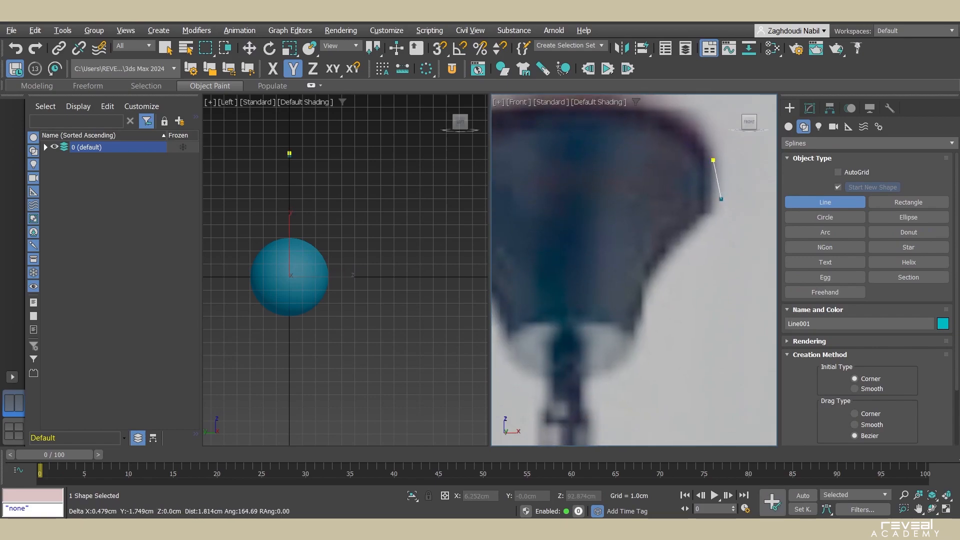
pyautogui.scroll(-3, 715, 173)
pyautogui.moveTo(715, 173); pyautogui.dragTo(716, 222, button='middle')
pyautogui.scroll(3, 716, 221)
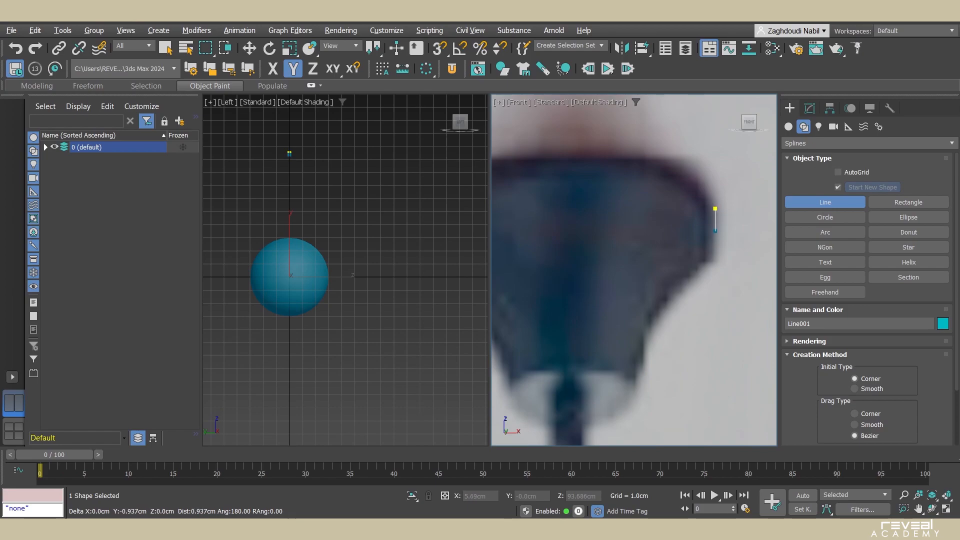
pyautogui.click(715, 230)
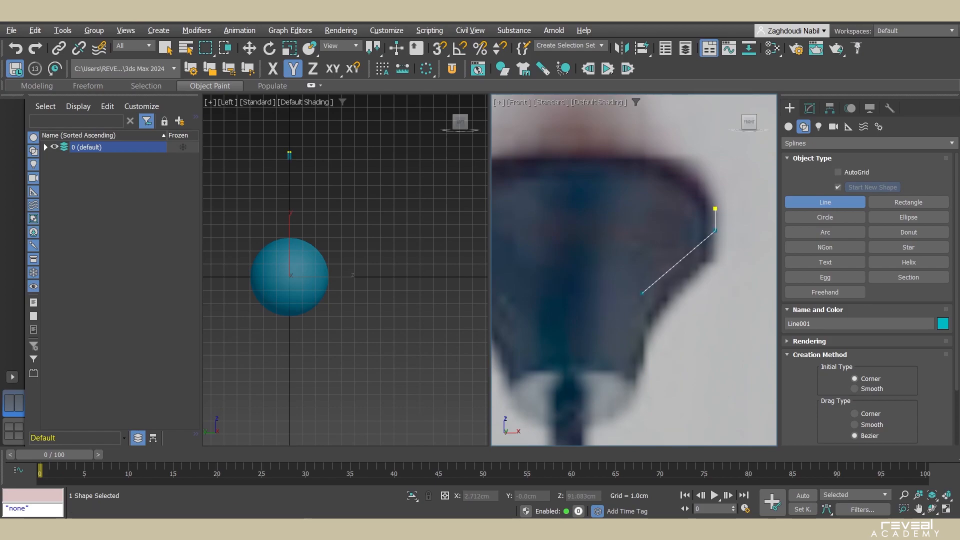
pyautogui.click(643, 297)
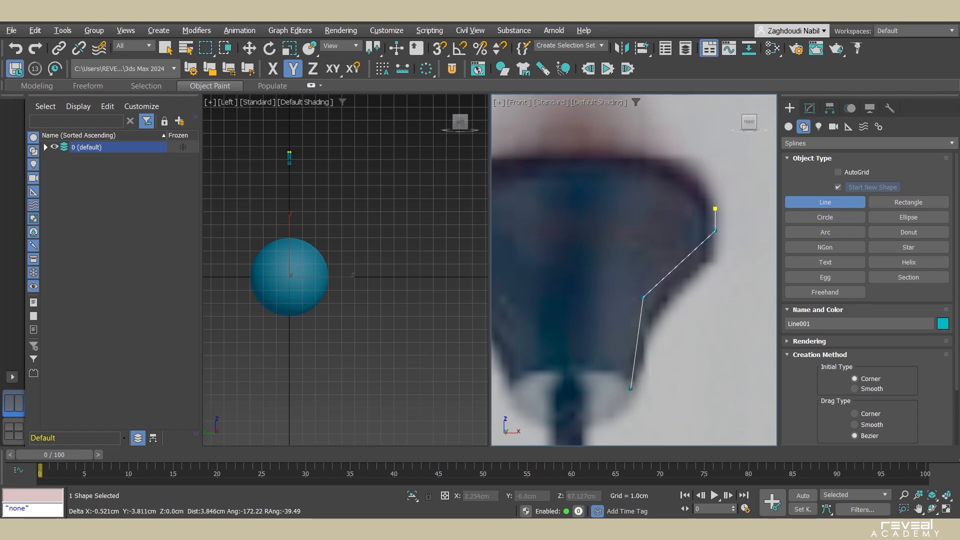
pyautogui.click(629, 399)
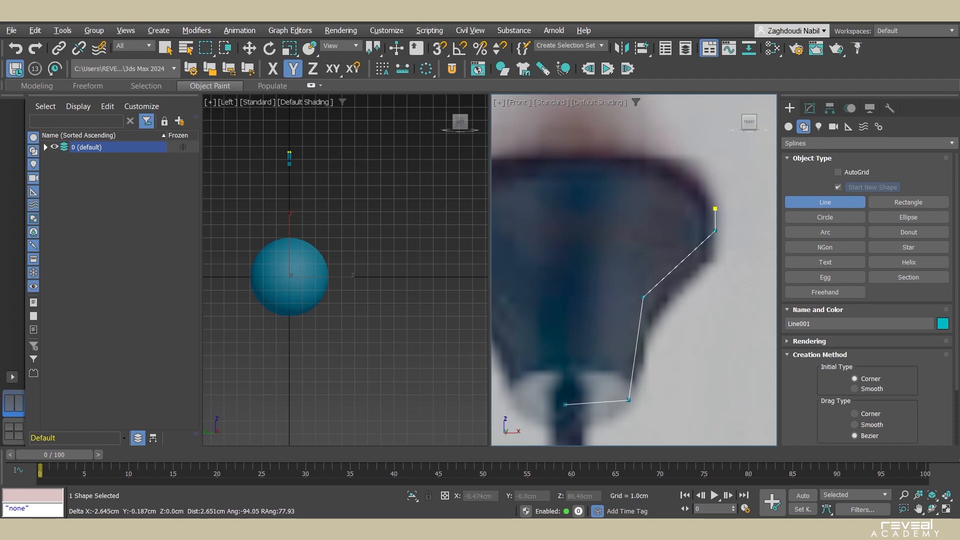
pyautogui.click(566, 400)
pyautogui.rightClick(634, 280)
pyautogui.moveTo(634, 281); pyautogui.dragTo(626, 241, button='middle')
# - Edit the profile line at Vertex level and set the X position of its end vertex near the central axis to 0 cm
pyautogui.click(809, 108)
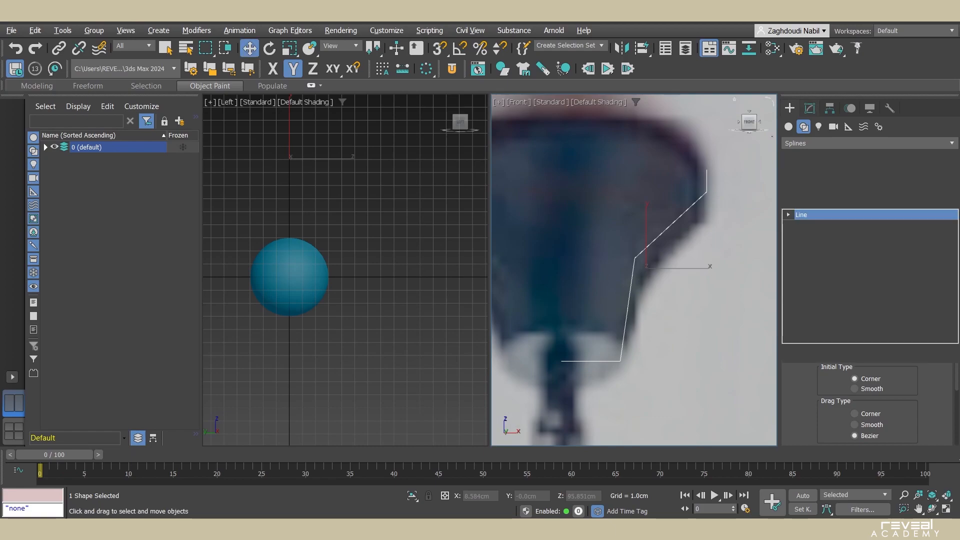
pyautogui.click(788, 214)
pyautogui.click(810, 225)
pyautogui.click(561, 361)
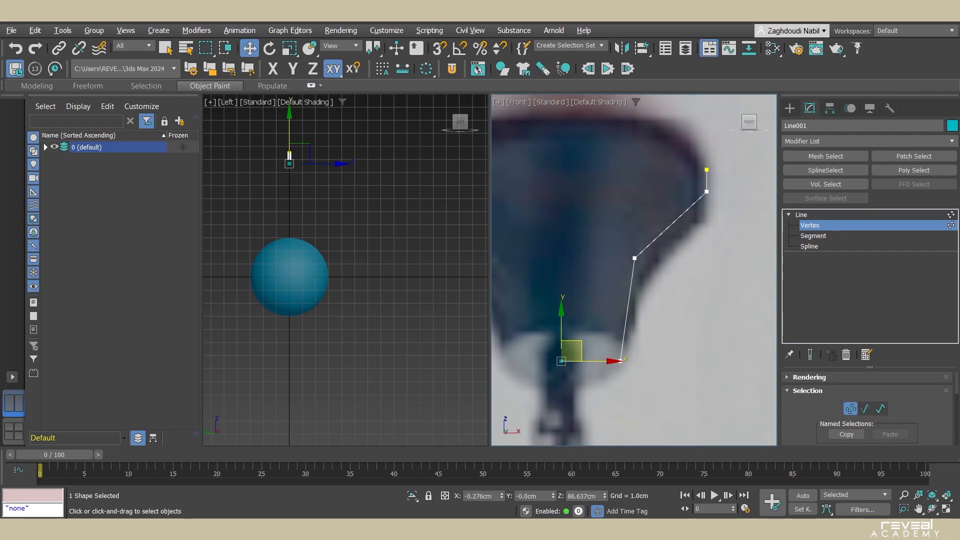
pyautogui.rightClick(502, 496)
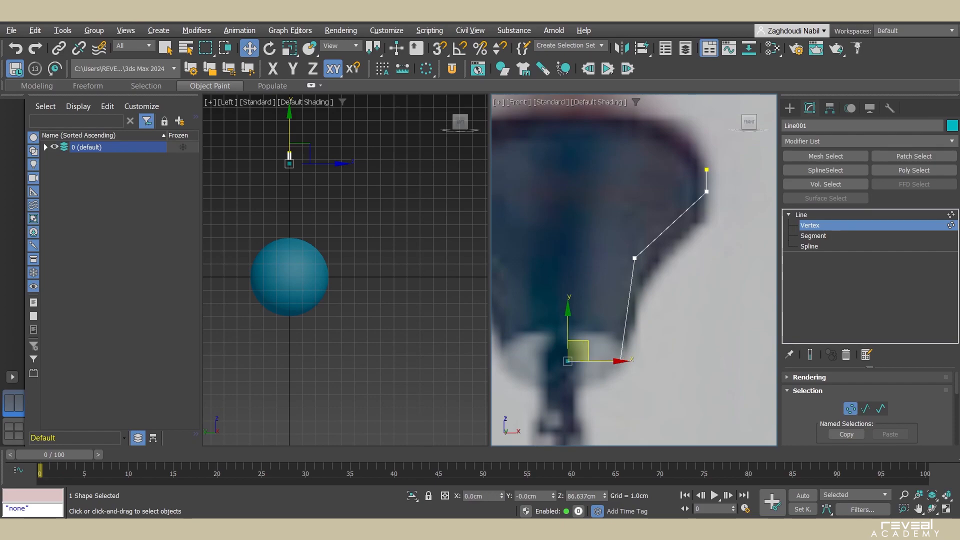
pyautogui.scroll(-3, 552, 263)
pyautogui.scroll(2, 564, 293)
pyautogui.moveTo(564, 293); pyautogui.dragTo(567, 284, button='middle')
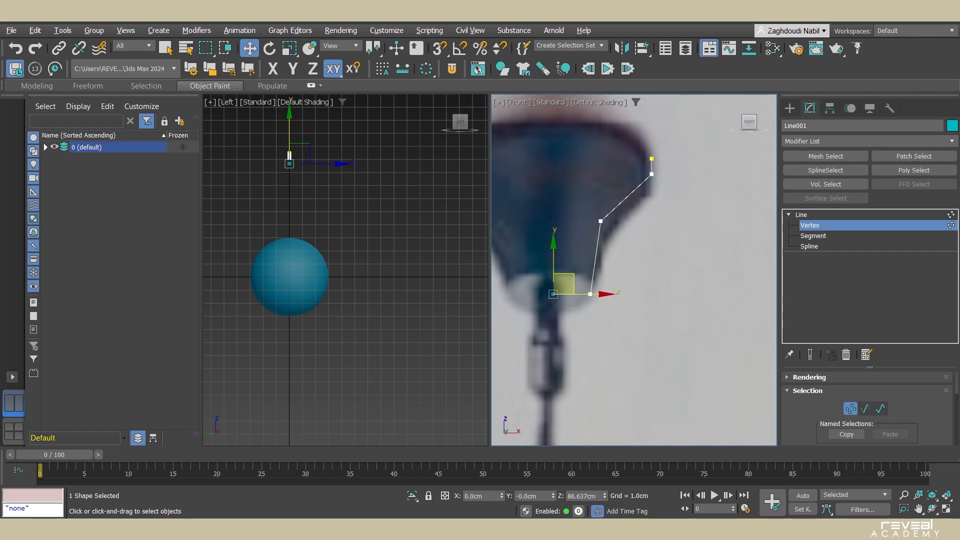
# - Apply a Lathe modifier to the ceiling cup profile and flip its normals
pyautogui.click(870, 141)
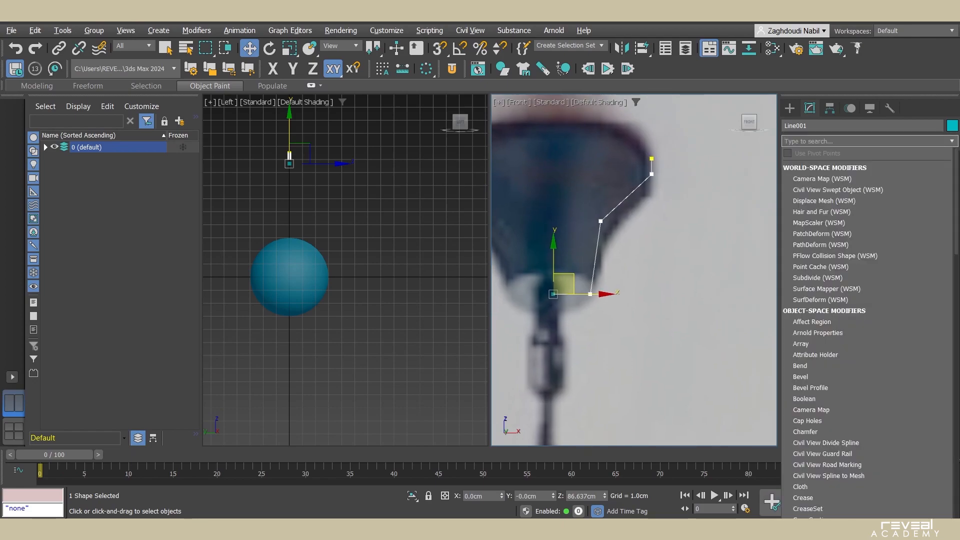
pyautogui.write('LATHE')
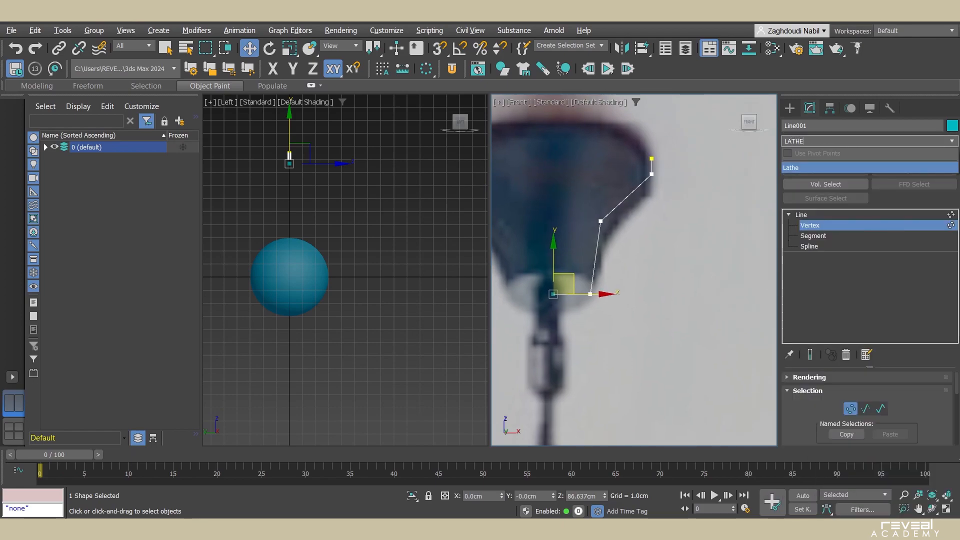
pyautogui.press('Return')
pyautogui.moveTo(625, 259); pyautogui.dragTo(650, 286, button='middle')
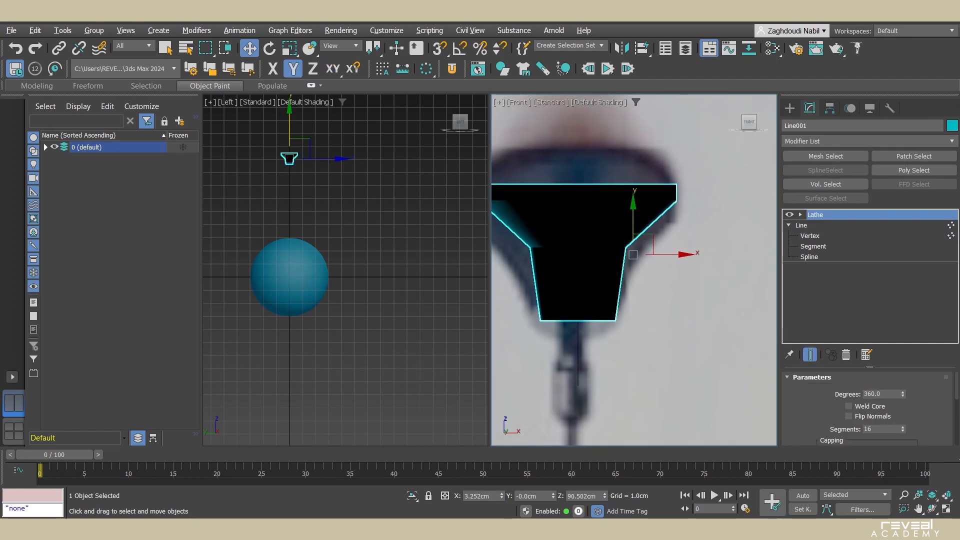
pyautogui.scroll(-1, 868, 410)
pyautogui.scroll(-1, 868, 405)
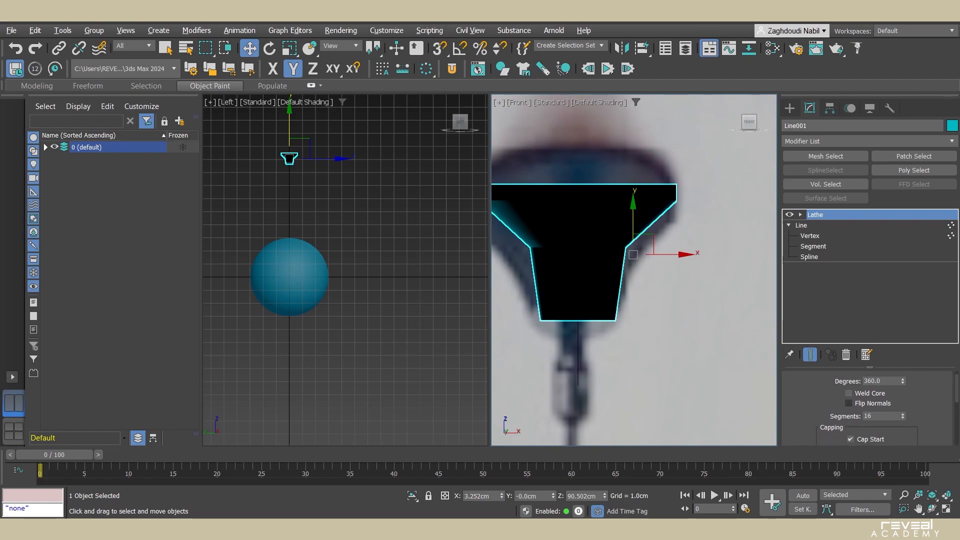
pyautogui.click(849, 403)
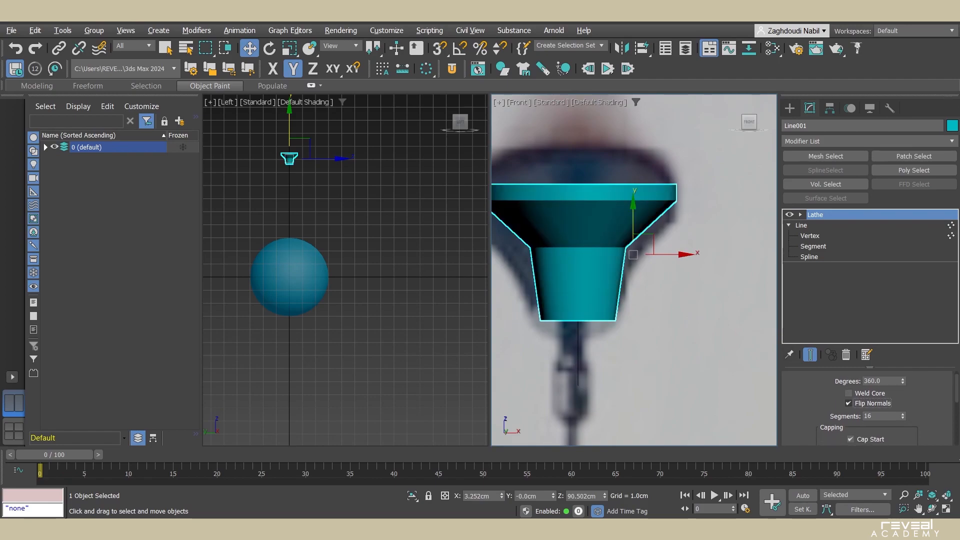
# - Return to the line's Vertex level, widen the command panel, and convert the profile's middle vertex to Smooth
pyautogui.click(809, 236)
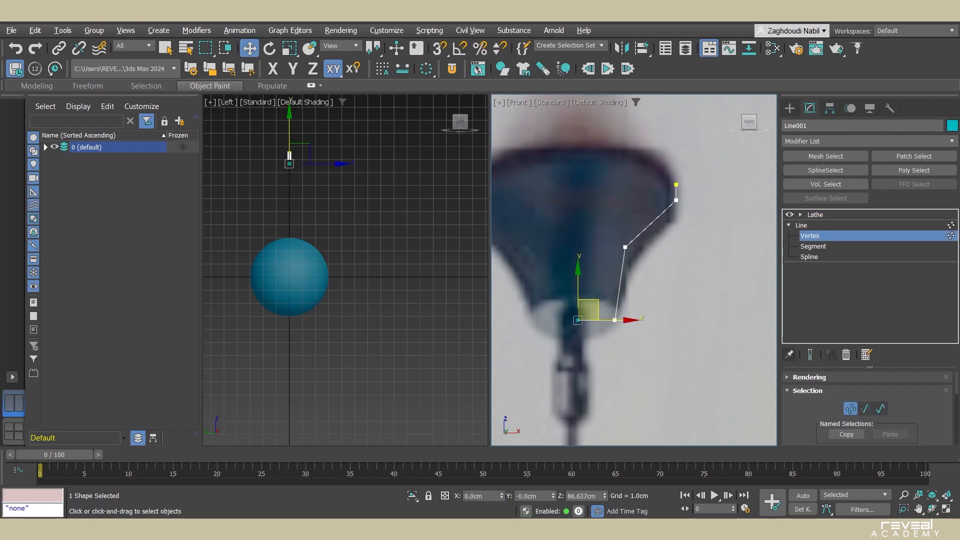
pyautogui.moveTo(778, 270); pyautogui.dragTo(713, 270)
pyautogui.moveTo(585, 270); pyautogui.dragTo(603, 253, button='middle')
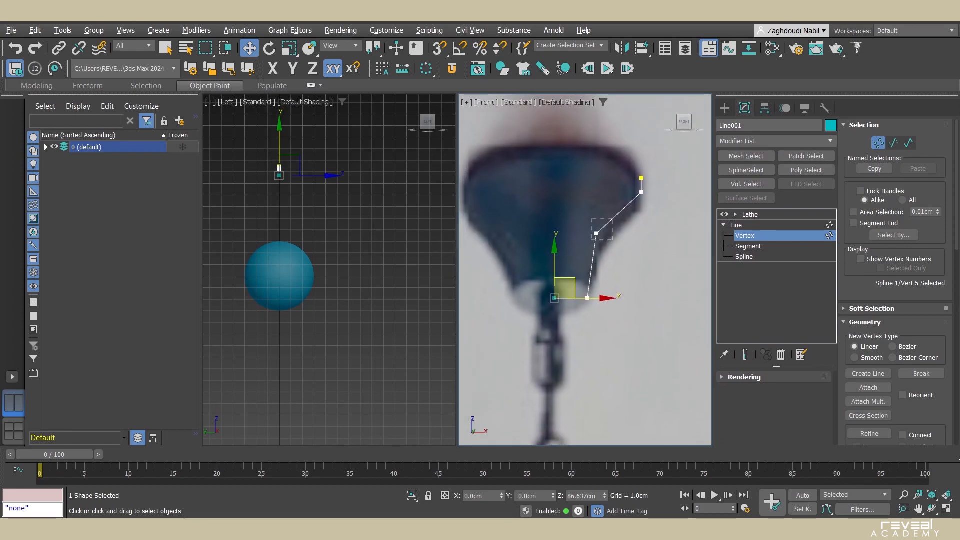
pyautogui.moveTo(596, 236); pyautogui.dragTo(589, 242)
pyautogui.rightClick(600, 235)
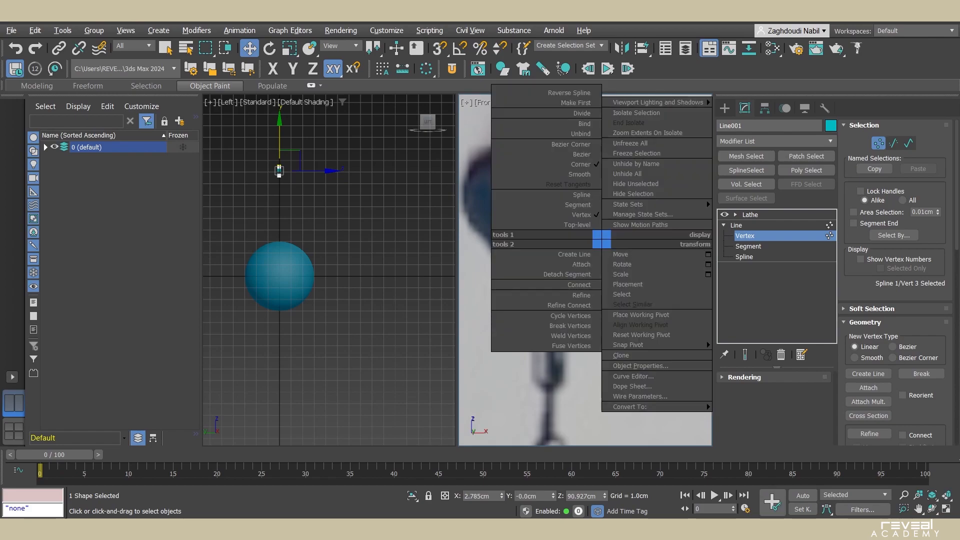
pyautogui.click(575, 174)
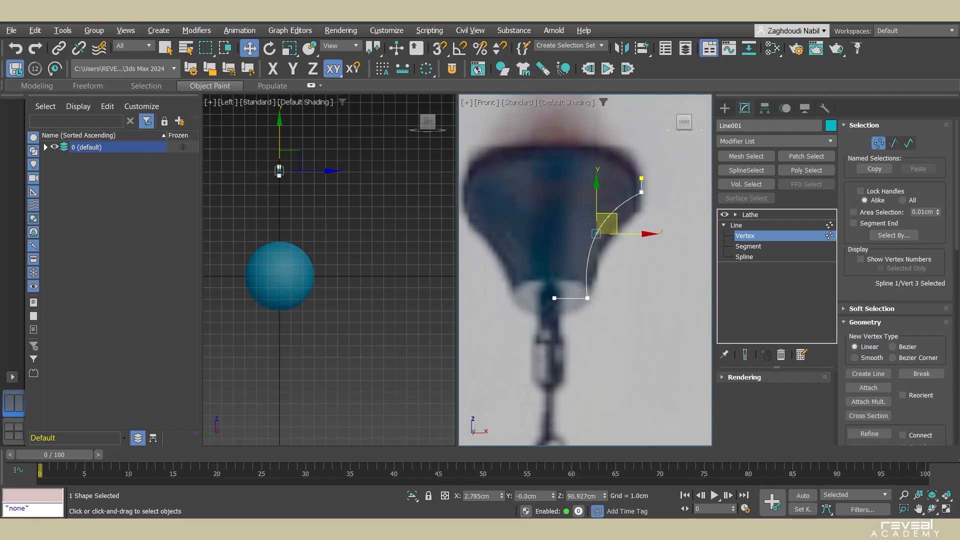
# - Move the profile's middle vertex outward to about X 3.4 cm and display the lathed result see-through with edged faces
pyautogui.moveTo(631, 233); pyautogui.dragTo(649, 234)
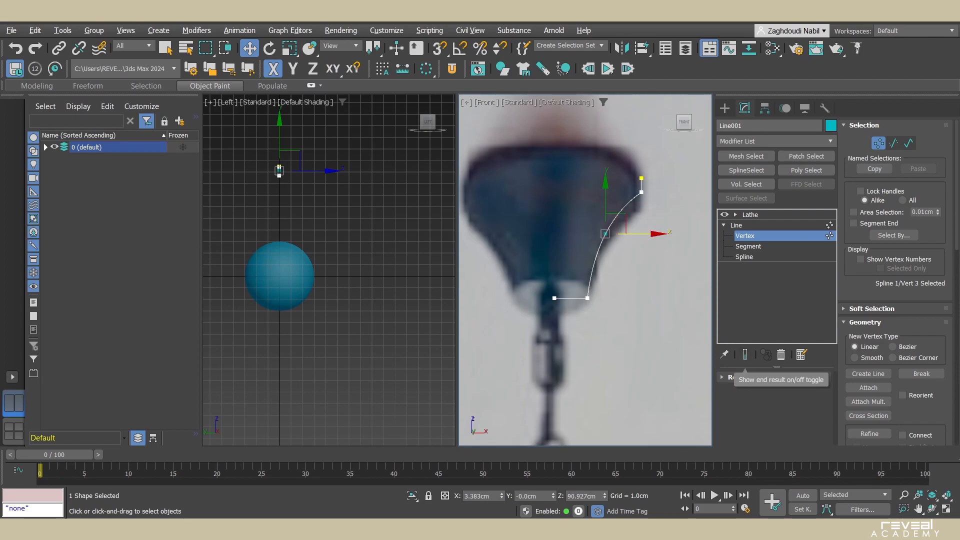
pyautogui.click(744, 355)
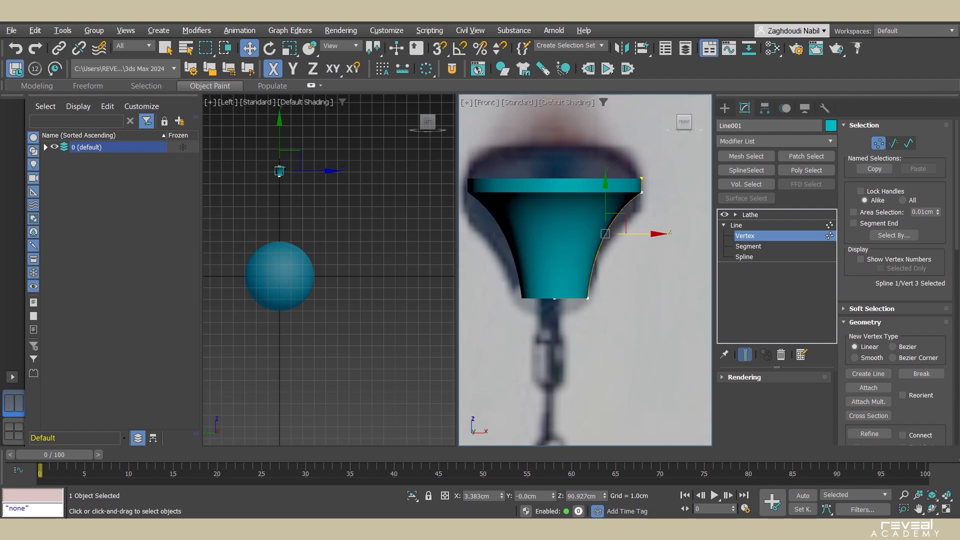
pyautogui.moveTo(600, 280); pyautogui.dragTo(602, 287, button='middle')
pyautogui.press('F4')
pyautogui.press('F4')
pyautogui.press('F4')
pyautogui.hotkey('alt', 'x')
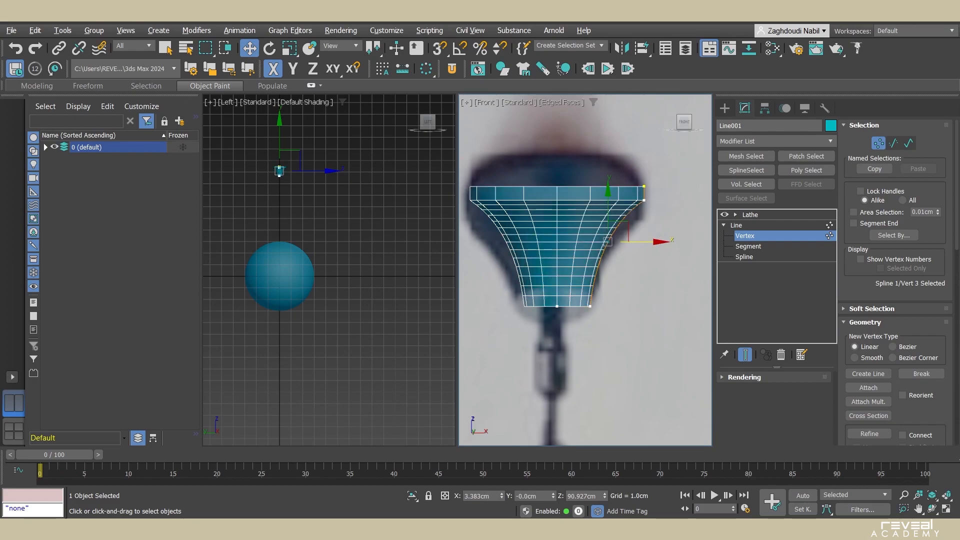
# - Raise the two rim vertices of the cup profile slightly and shift them outward to match the reference
pyautogui.scroll(4, 620, 238)
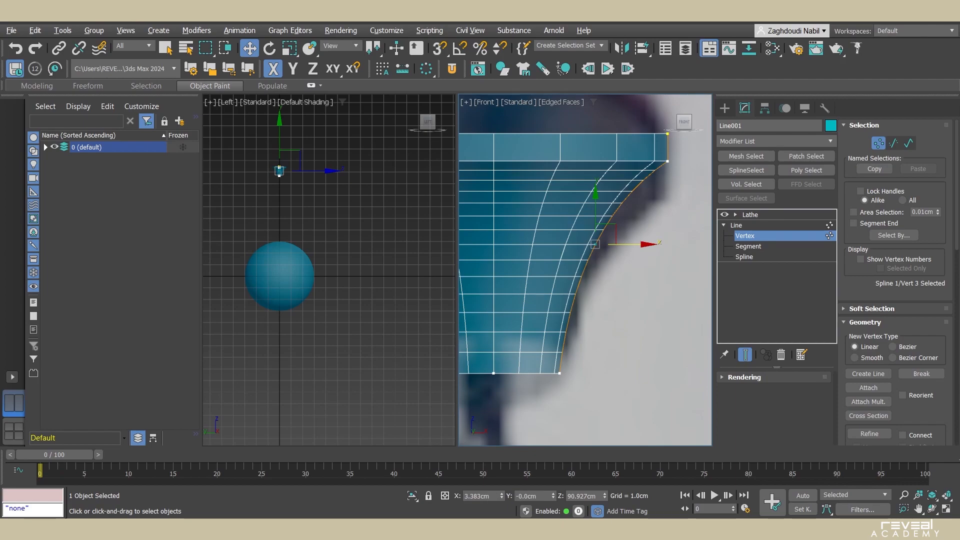
pyautogui.moveTo(553, 340); pyautogui.dragTo(571, 320, button='middle')
pyautogui.scroll(-4, 571, 320)
pyautogui.moveTo(651, 201); pyautogui.dragTo(613, 243)
pyautogui.moveTo(628, 187)
pyautogui.mouseDown()
pyautogui.moveTo(628, 172)
pyautogui.moveTo(628, 181)
pyautogui.mouseUp()
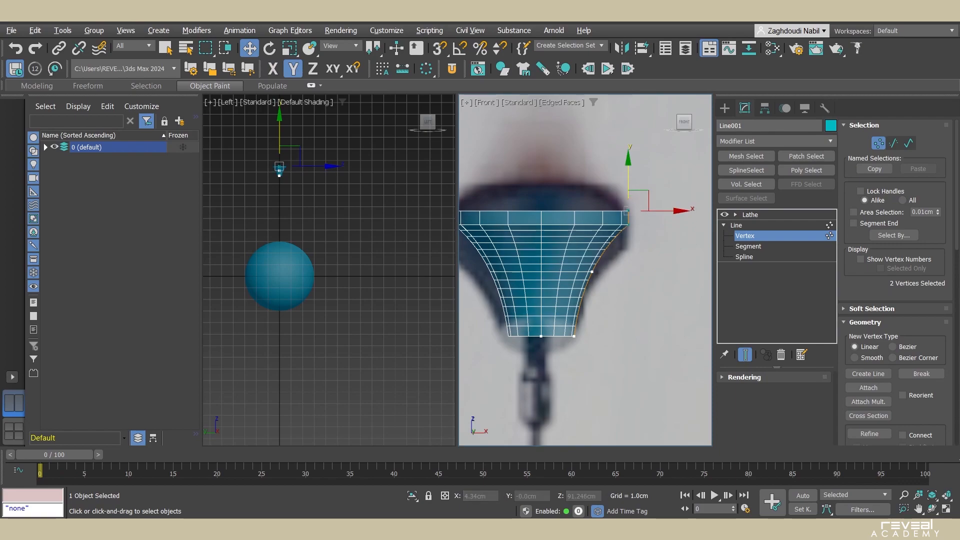
pyautogui.moveTo(651, 211); pyautogui.dragTo(658, 211)
pyautogui.moveTo(620, 270); pyautogui.dragTo(617, 234, button='middle')
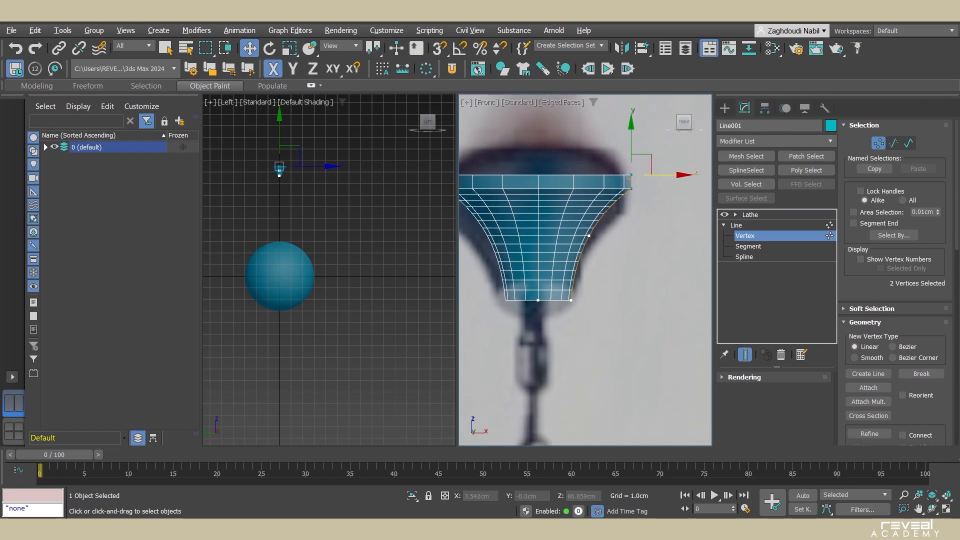
# - Select both base vertices of the cup profile and lower them slightly to match the reference
pyautogui.click(571, 300)
pyautogui.moveTo(571, 274); pyautogui.dragTo(570, 280)
pyautogui.hotkey('ctrl', 'z')
pyautogui.keyDown('ctrl'); pyautogui.click(537, 300); pyautogui.keyUp('ctrl')
pyautogui.scroll(-3, 573, 260)
pyautogui.moveTo(573, 260); pyautogui.dragTo(575, 243, button='middle')
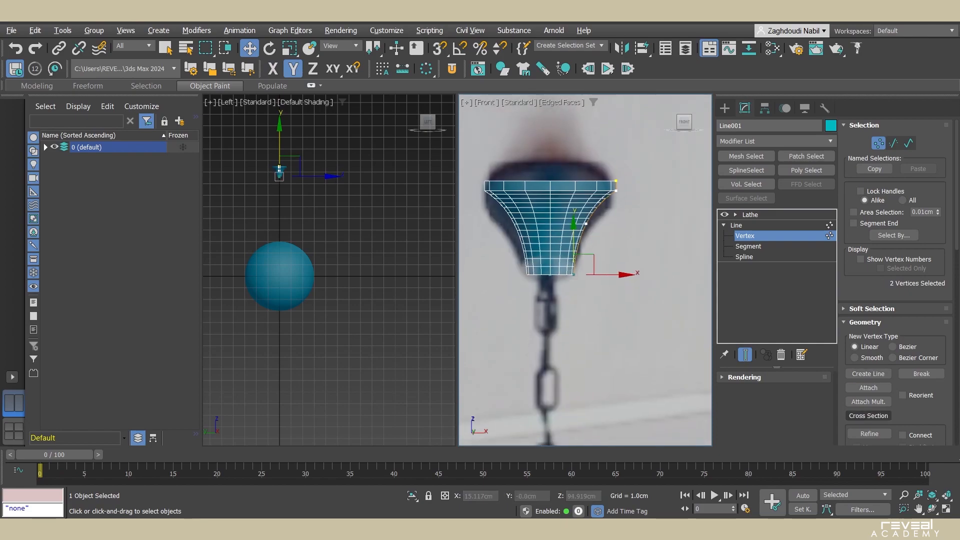
# - Return to the Lathe modifier, view the cup in perspective, and increase its segments for a smoother surface
pyautogui.click(750, 214)
pyautogui.press('l')
pyautogui.moveTo(619, 220)
pyautogui.mouseDown(button='middle')
pyautogui.moveTo(596, 233)
pyautogui.moveTo(590, 253)
pyautogui.moveTo(631, 215)
pyautogui.mouseUp(button='middle')
pyautogui.press('p')
pyautogui.press('z')
pyautogui.scroll(4, 622, 228)
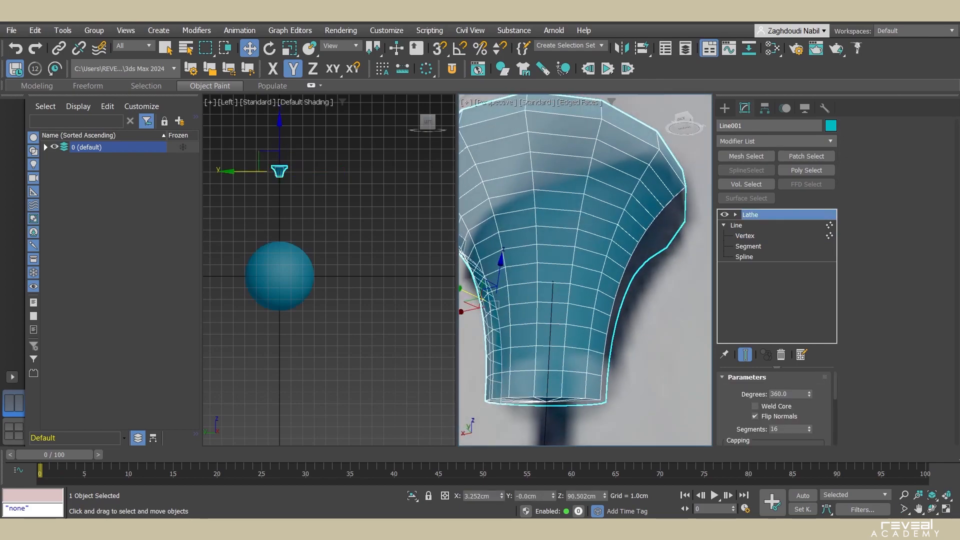
pyautogui.moveTo(809, 429); pyautogui.dragTo(809, 407)
# - At the line's Vertex level, slightly fillet the lower rim corner and the outer base corner of the cup profile
pyautogui.click(737, 226)
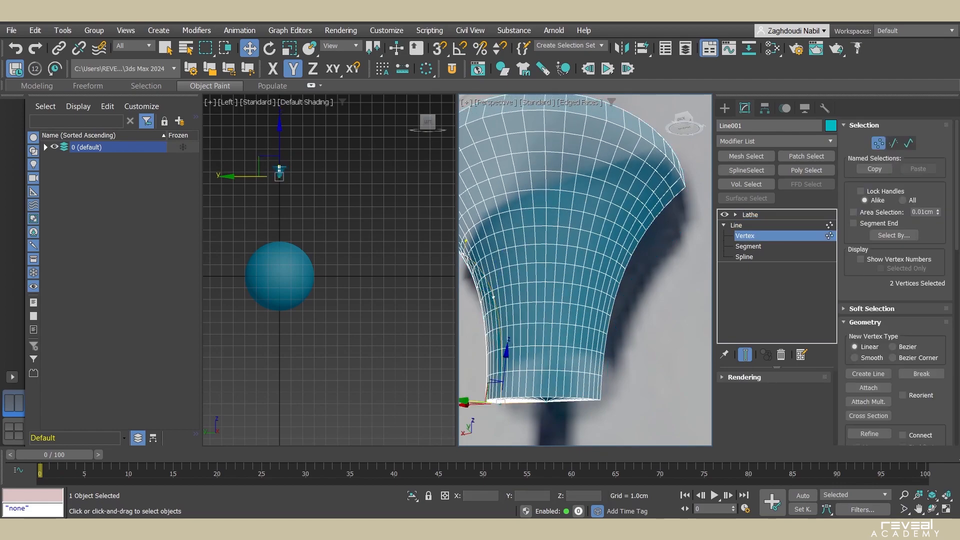
pyautogui.click(736, 225)
pyautogui.click(745, 236)
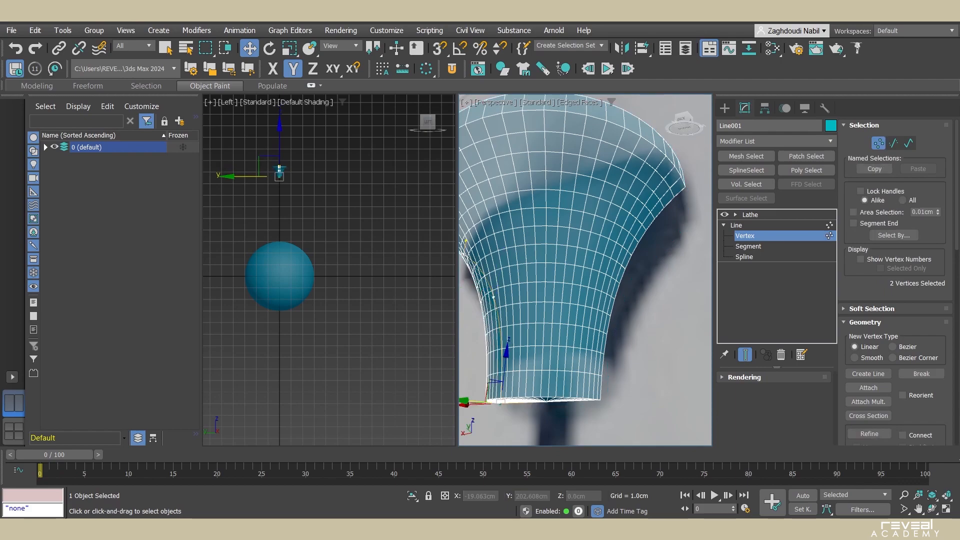
pyautogui.press('f')
pyautogui.scroll(2, 666, 216)
pyautogui.moveTo(666, 216); pyautogui.dragTo(631, 220, button='middle')
pyautogui.scroll(-5, 895, 300)
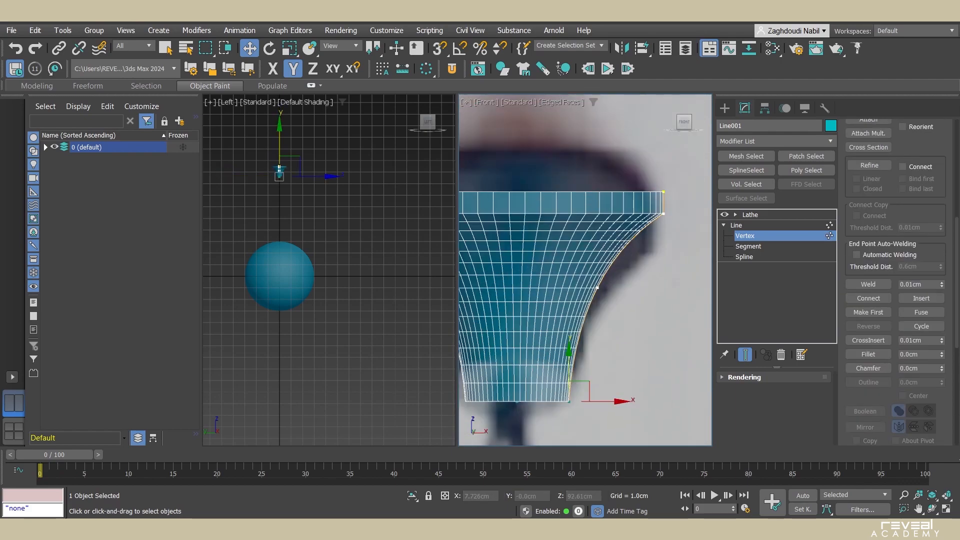
pyautogui.click(869, 354)
pyautogui.scroll(3, 677, 214)
pyautogui.moveTo(650, 213); pyautogui.dragTo(650, 207)
pyautogui.scroll(-4, 650, 207)
pyautogui.scroll(4, 567, 340)
pyautogui.moveTo(565, 259); pyautogui.dragTo(565, 255)
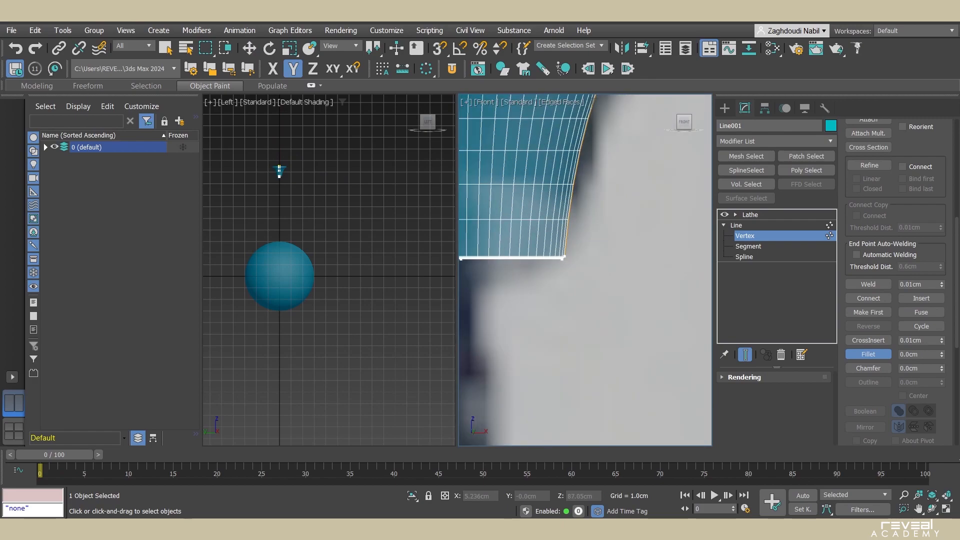
# - Leave vertex editing, return to the Lathe level, and turn off edged faces in the front view
pyautogui.click(737, 225)
pyautogui.click(751, 215)
pyautogui.moveTo(610, 210); pyautogui.dragTo(613, 253, button='middle')
pyautogui.press('F4')
# - Draw a rectangle spline about 4.36 cm long and 2.21 cm wide around a chain link in the front view
pyautogui.scroll(-5, 550, 265)
pyautogui.moveTo(550, 265)
pyautogui.mouseDown(button='middle')
pyautogui.moveTo(560, 313)
pyautogui.moveTo(549, 287)
pyautogui.moveTo(549, 89)
pyautogui.moveTo(585, 235)
pyautogui.moveTo(586, 157)
pyautogui.mouseUp(button='middle')
pyautogui.click(724, 108)
pyautogui.click(801, 202)
pyautogui.scroll(6, 547, 280)
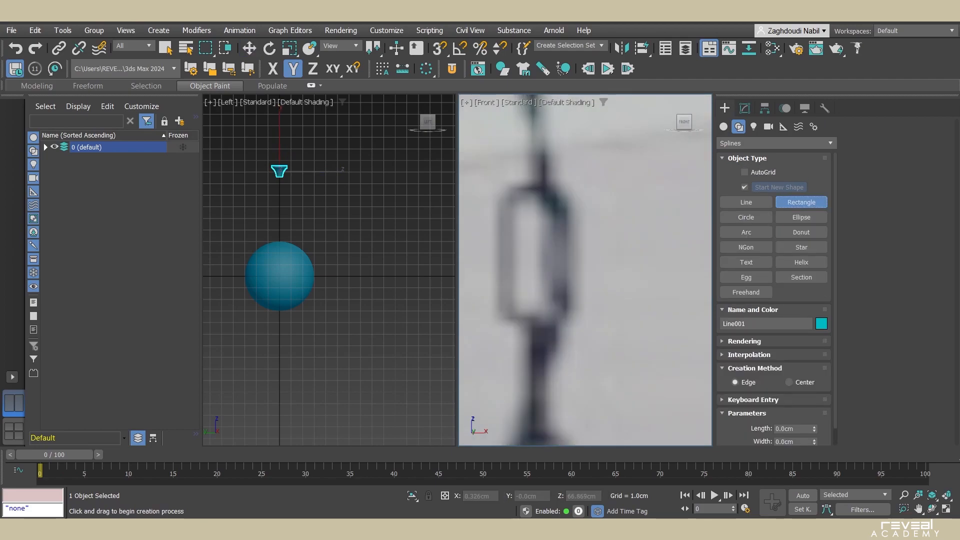
pyautogui.moveTo(474, 171); pyautogui.dragTo(579, 378)
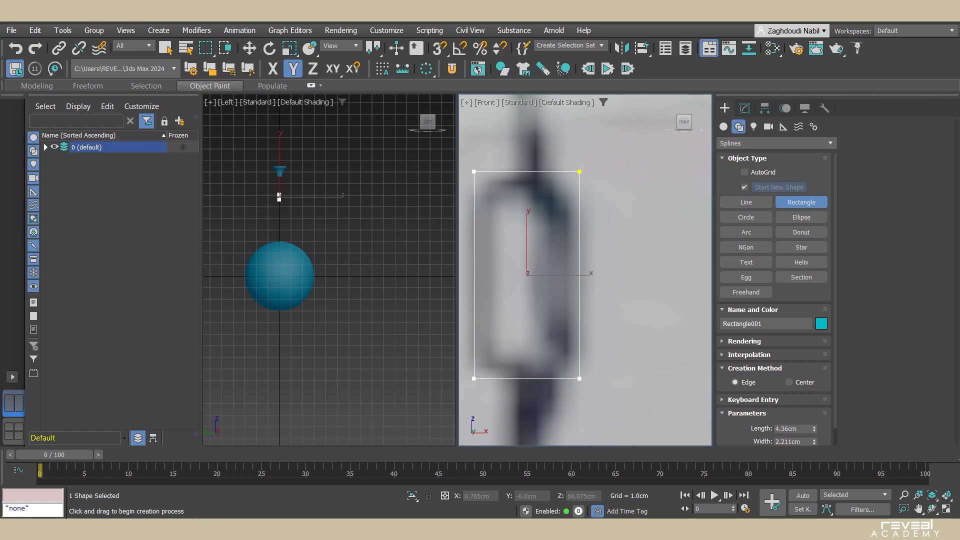
# - Set the link rectangle's length to 4 cm and width to 2 cm
pyautogui.click(745, 108)
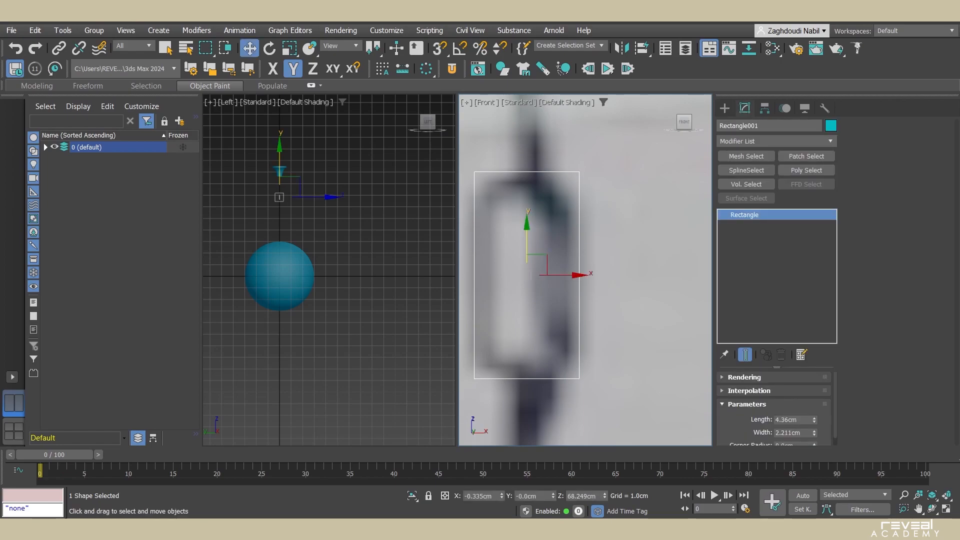
pyautogui.doubleClick(789, 420)
pyautogui.write('4')
pyautogui.press('Return')
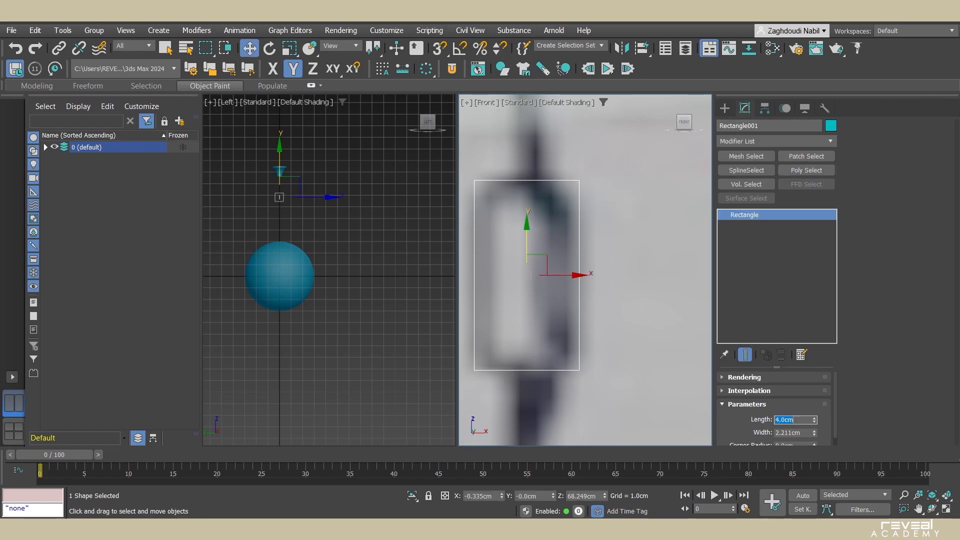
pyautogui.press('Tab')
pyautogui.write('2')
pyautogui.press('Return')
# - Round the link rectangle with a corner radius of 0.5 cm
pyautogui.scroll(-1, 775, 408)
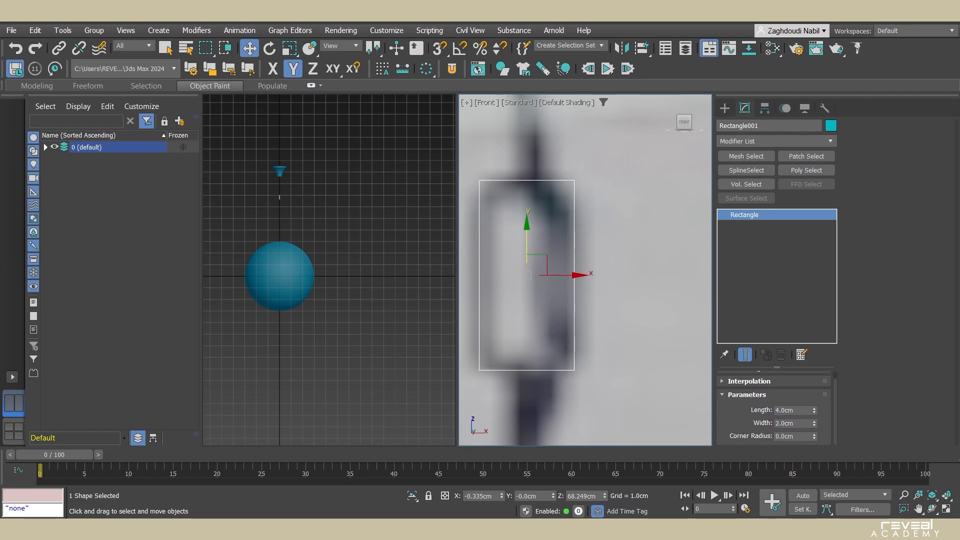
pyautogui.moveTo(814, 437); pyautogui.dragTo(814, 402)
pyautogui.moveTo(803, 436); pyautogui.dragTo(784, 436)
pyautogui.press('BackSpace')
pyautogui.press('Return')
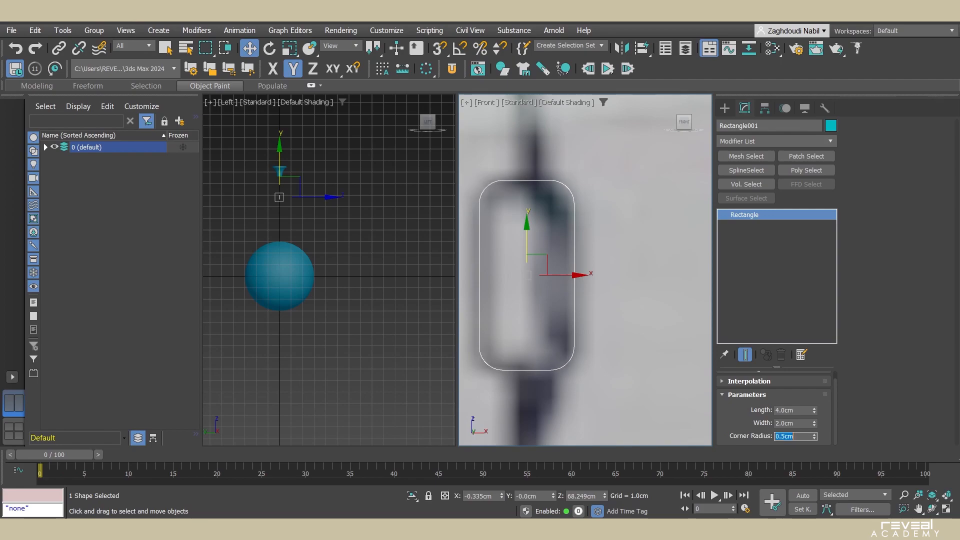
# - Apply a Sweep modifier to the rounded link rectangle
pyautogui.click(776, 142)
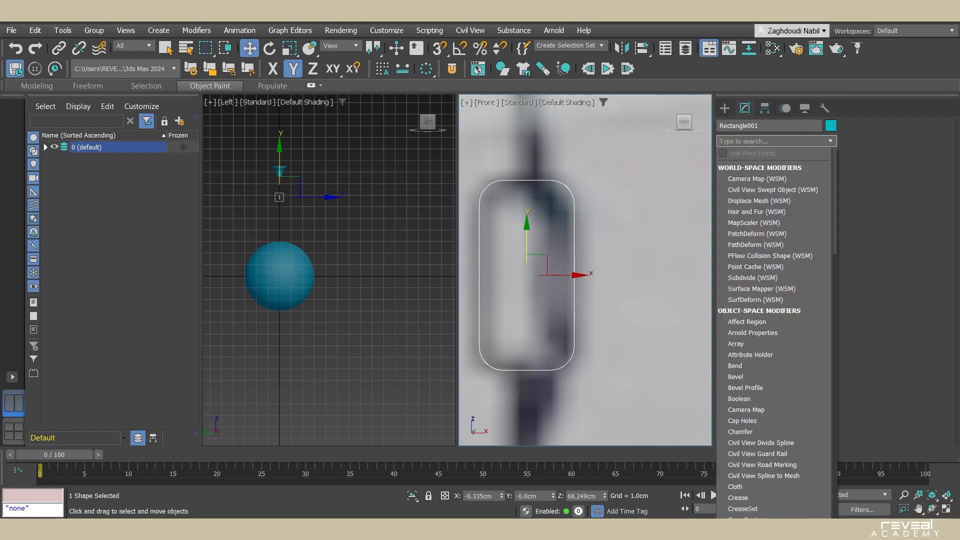
pyautogui.click(775, 141)
pyautogui.scroll(-2, 652, 150)
pyautogui.moveTo(600, 200); pyautogui.dragTo(586, 266, button='middle')
pyautogui.write('x')
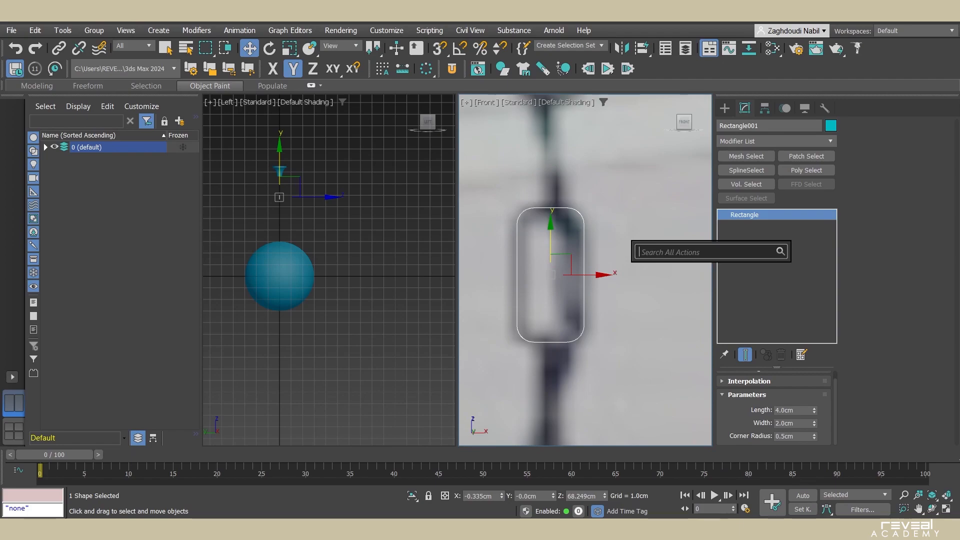
pyautogui.write('SWEEP')
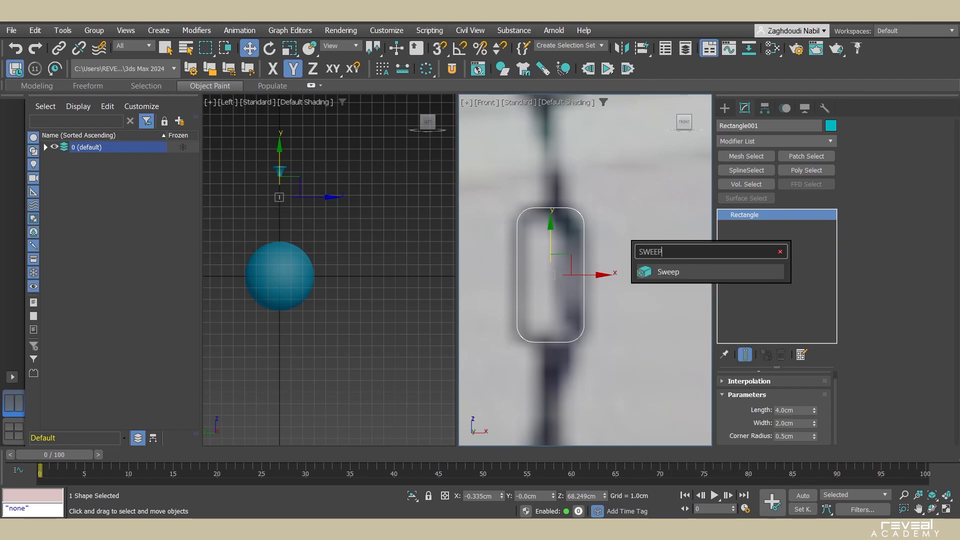
pyautogui.press('Return')
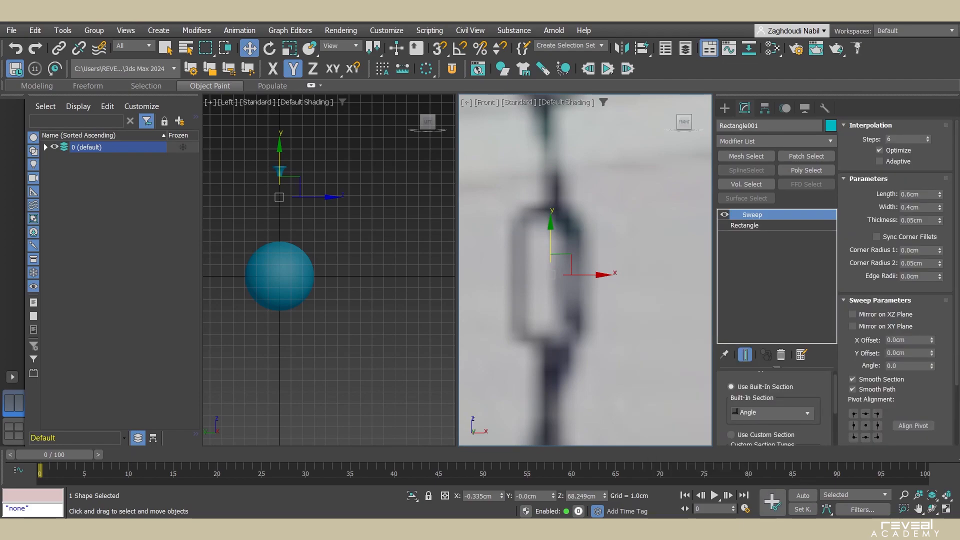
# - Use the built-in Cylinder section for the sweep and set its radius to 0.25 cm
pyautogui.click(772, 413)
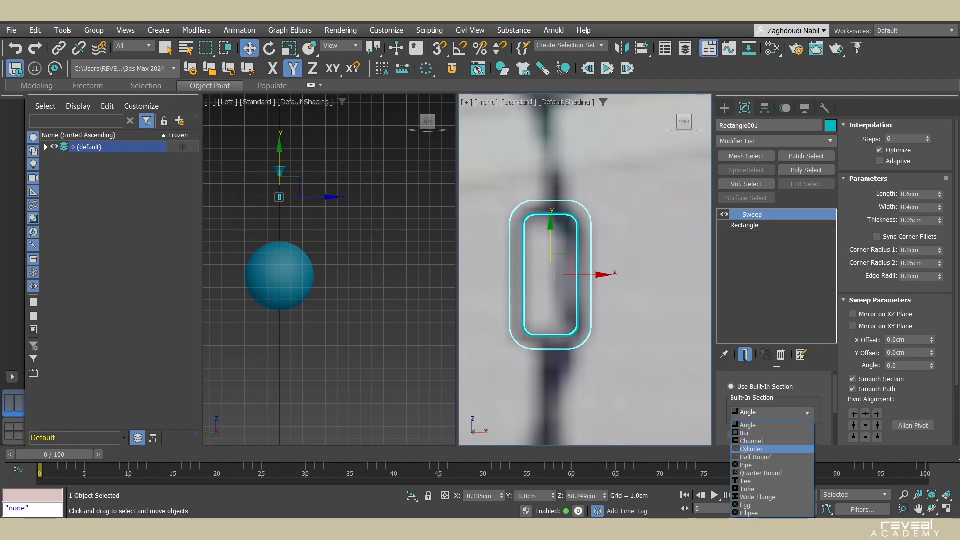
pyautogui.click(765, 447)
pyautogui.click(898, 193)
pyautogui.write('2')
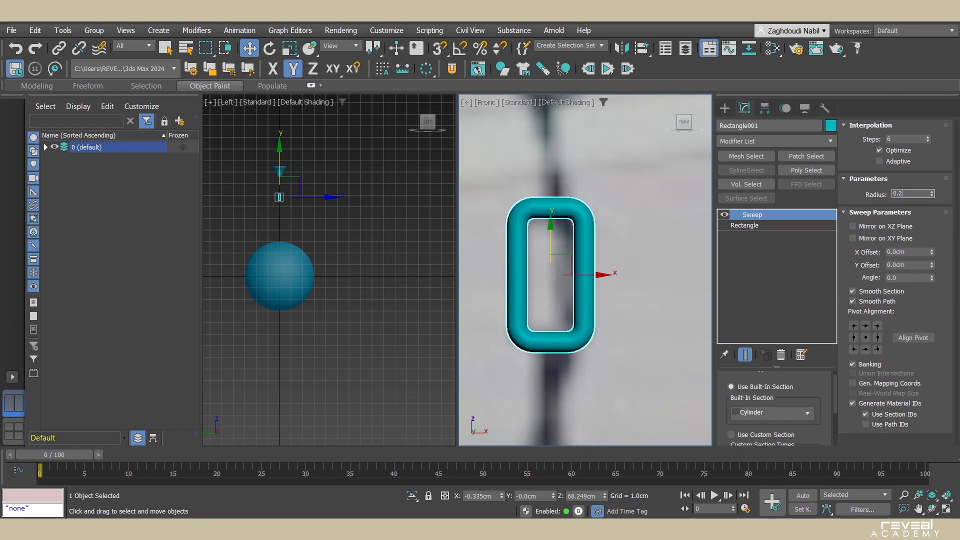
pyautogui.write('5')
pyautogui.press('Return')
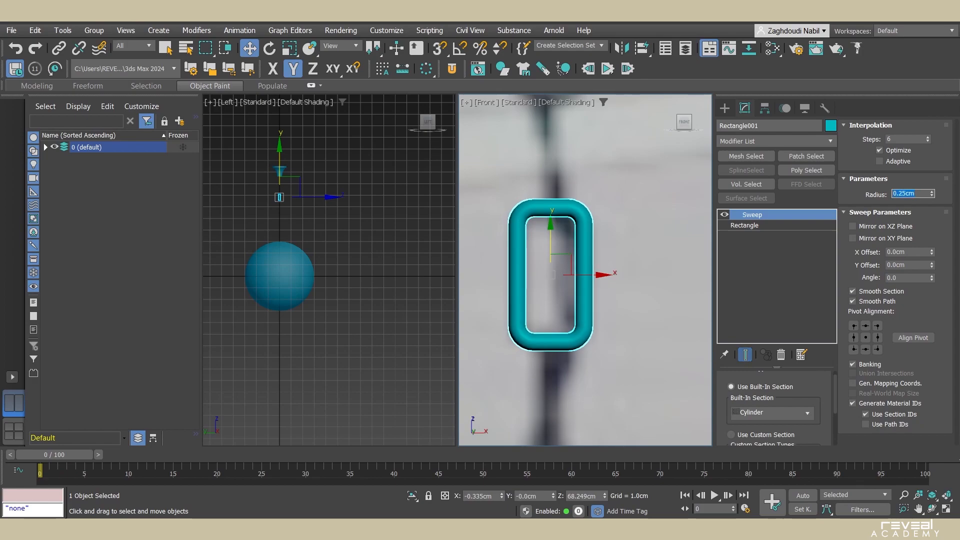
# - Set the sweep's pivot alignment to the bottom-right point so the link fits inside the rectangle's outline
pyautogui.click(877, 349)
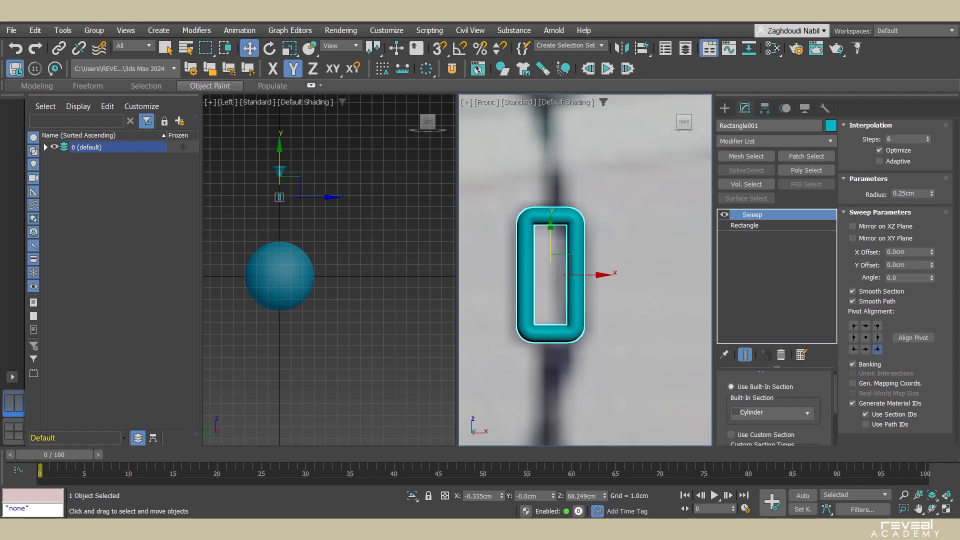
pyautogui.scroll(4, 555, 226)
pyautogui.moveTo(556, 226); pyautogui.dragTo(574, 196, button='middle')
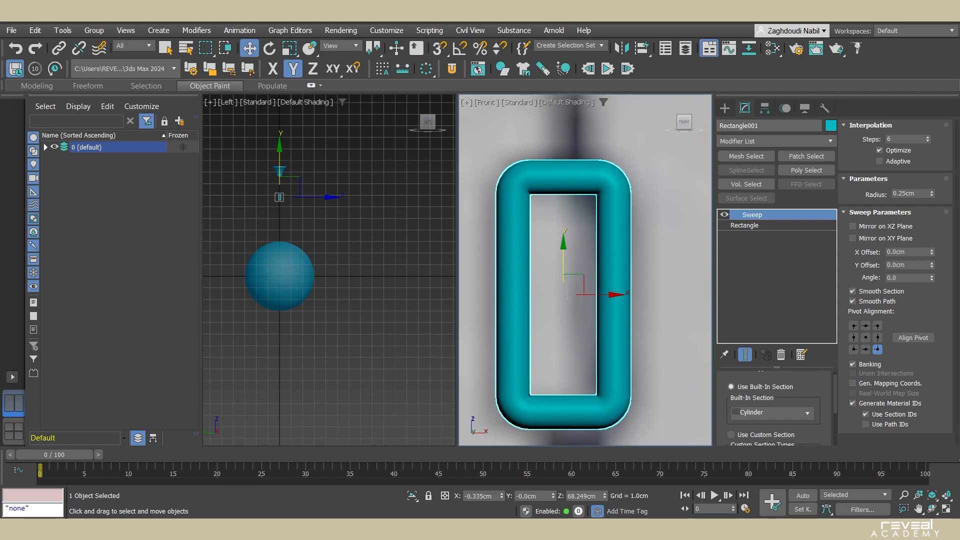
# - Move the link down to the lowest chain link above the chandelier body, at about Z 43.4 cm
pyautogui.scroll(-5, 553, 277)
pyautogui.scroll(-10, 561, 166)
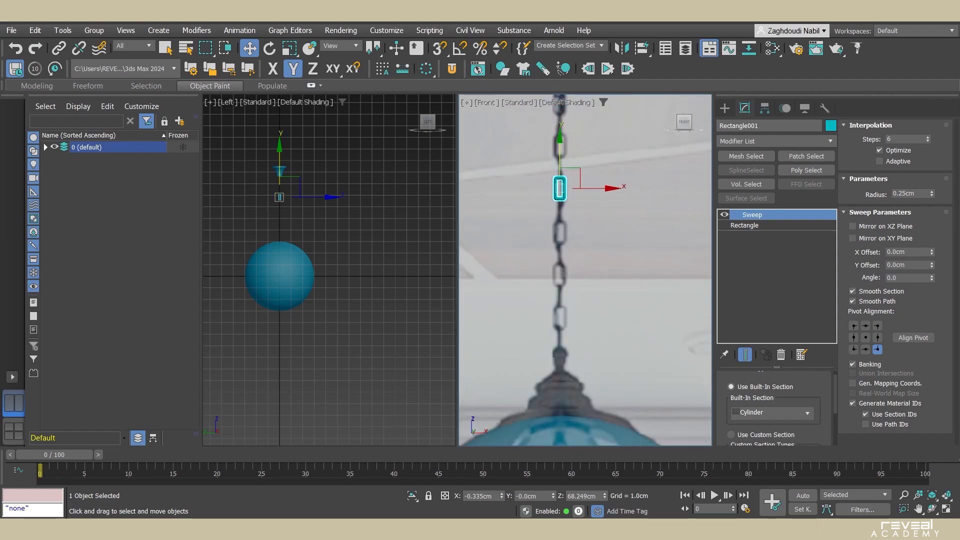
pyautogui.scroll(7, 275, 205)
pyautogui.moveTo(560, 165); pyautogui.dragTo(551, 260)
pyautogui.scroll(5, 552, 338)
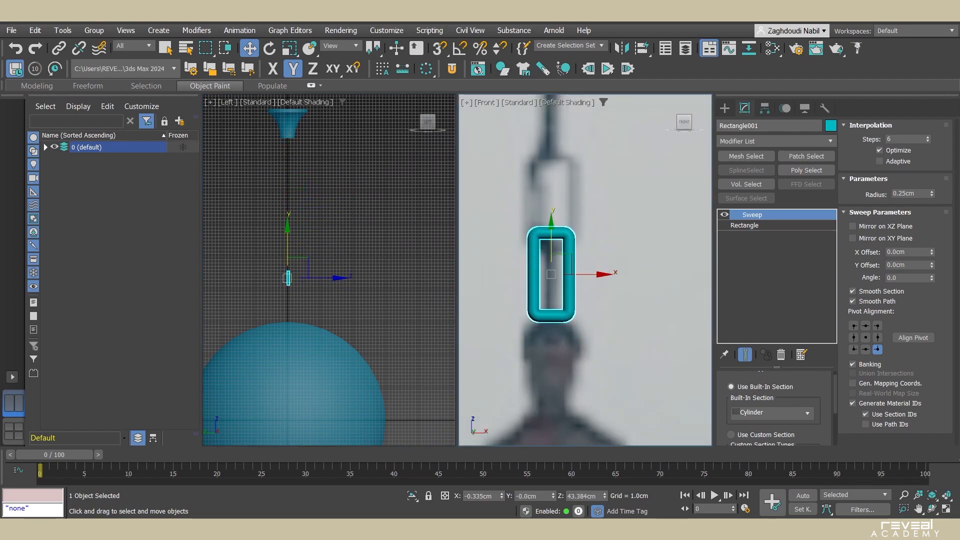
pyautogui.scroll(3, 545, 290)
pyautogui.scroll(-3, 545, 290)
pyautogui.scroll(2, 545, 290)
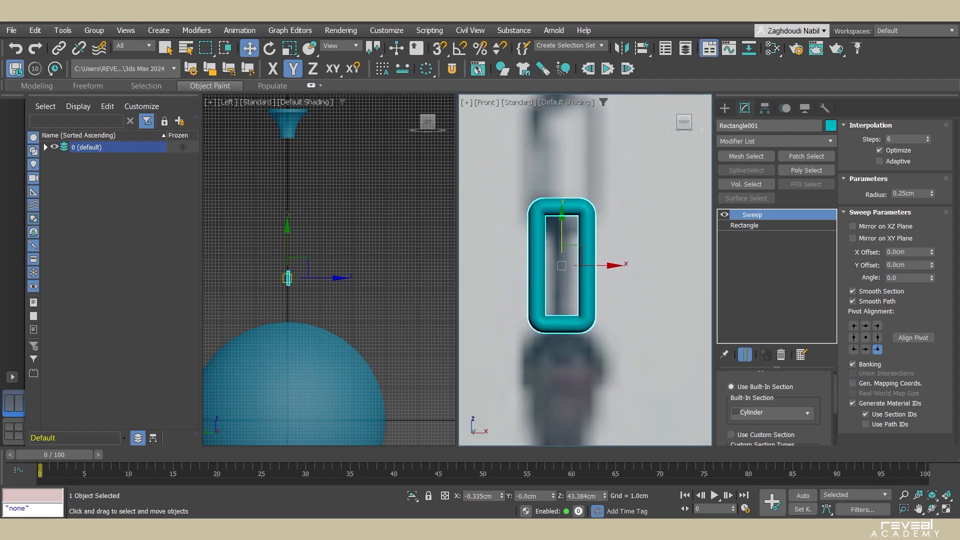
# - Turn on angle snap and set the snap angle to 90 degrees
pyautogui.click(460, 48)
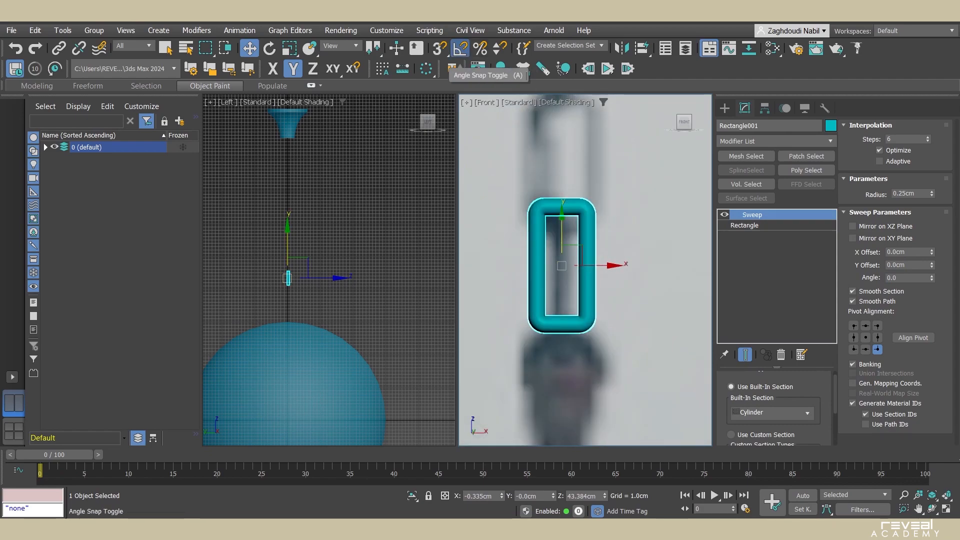
pyautogui.rightClick(459, 48)
pyautogui.moveTo(425, 179); pyautogui.dragTo(280, 134)
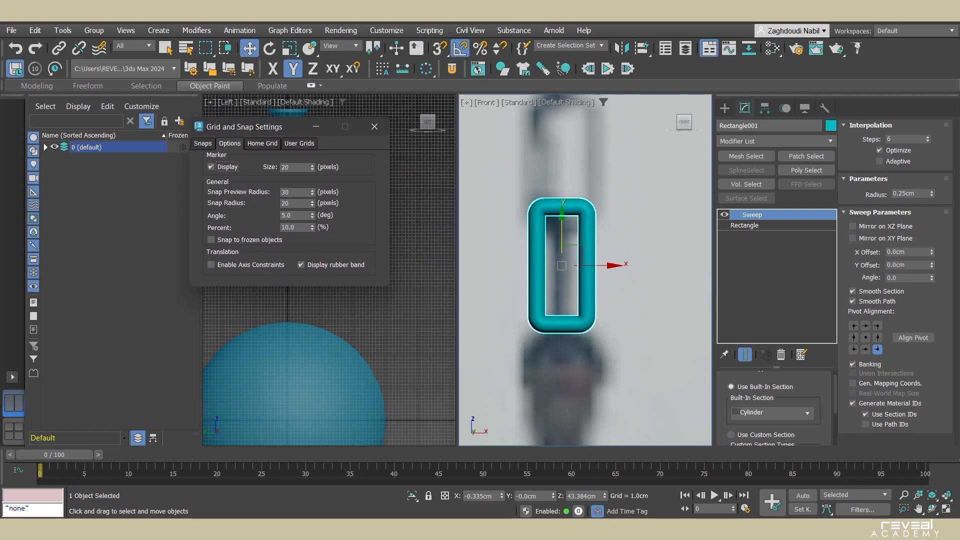
pyautogui.doubleClick(295, 214)
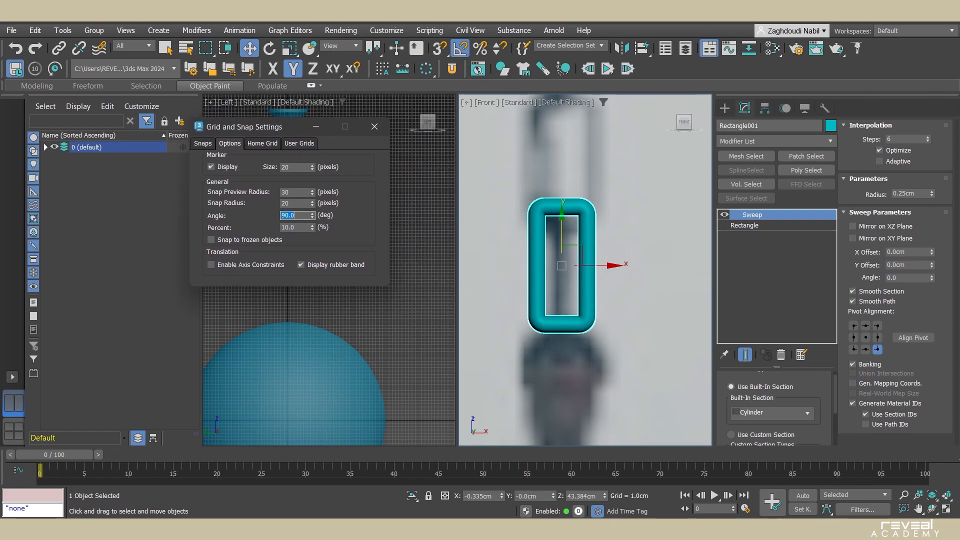
pyautogui.click(374, 126)
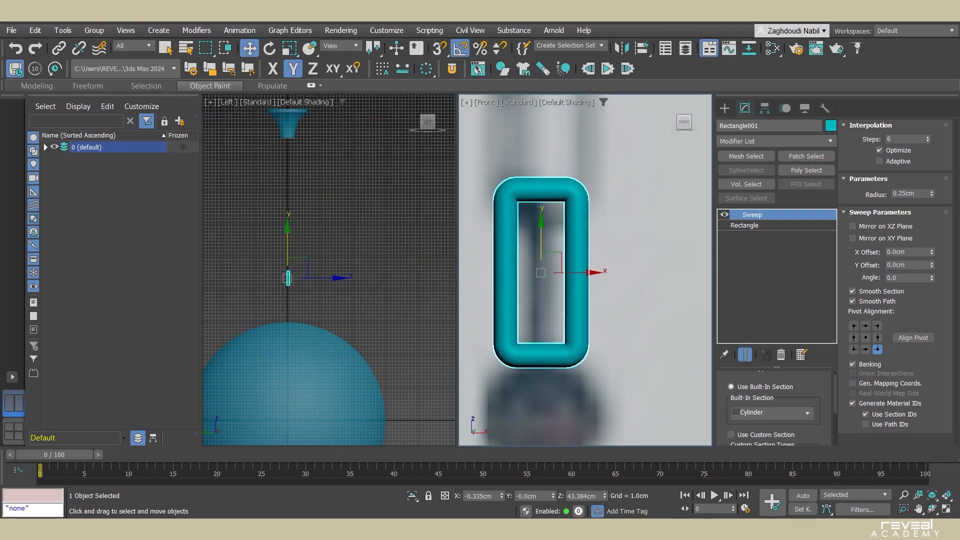
# - Rotate the chain link 90 degrees about its vertical axis so it is edge-on in the front view
pyautogui.scroll(2, 621, 211)
pyautogui.press('e')
pyautogui.moveTo(518, 289); pyautogui.dragTo(561, 288)
pyautogui.scroll(2, 543, 299)
pyautogui.press('w')
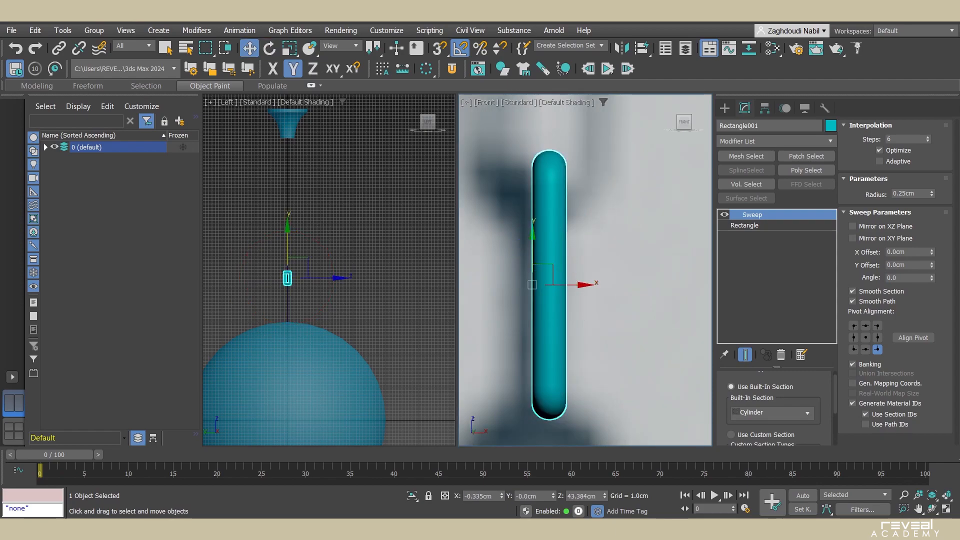
# - Center the chain link's pivot on the object and set the link's X position to 0 cm
pyautogui.click(764, 108)
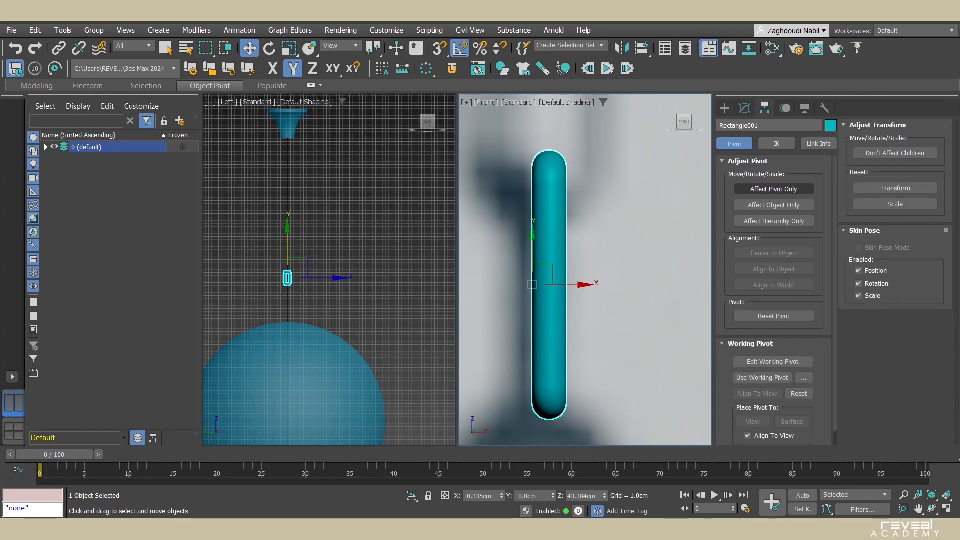
pyautogui.click(773, 189)
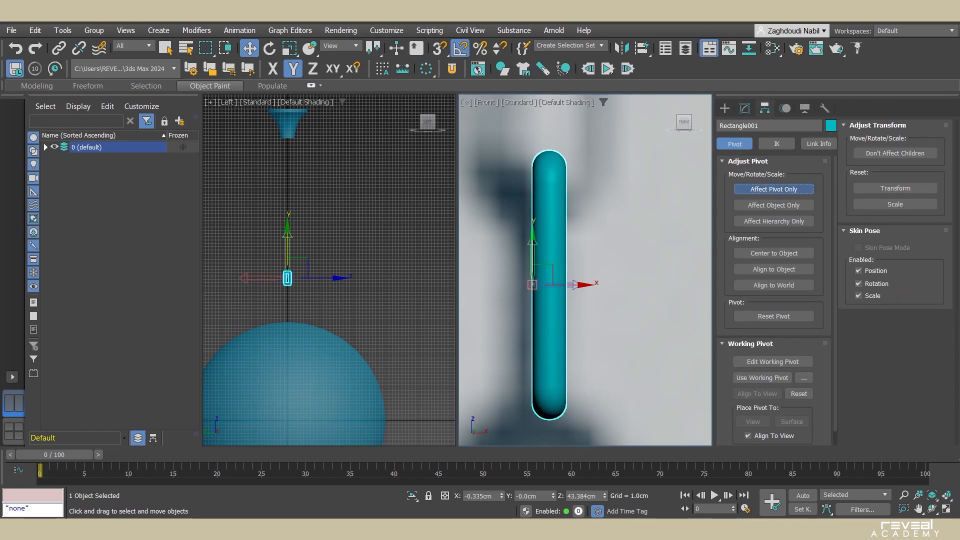
pyautogui.click(774, 253)
pyautogui.click(774, 189)
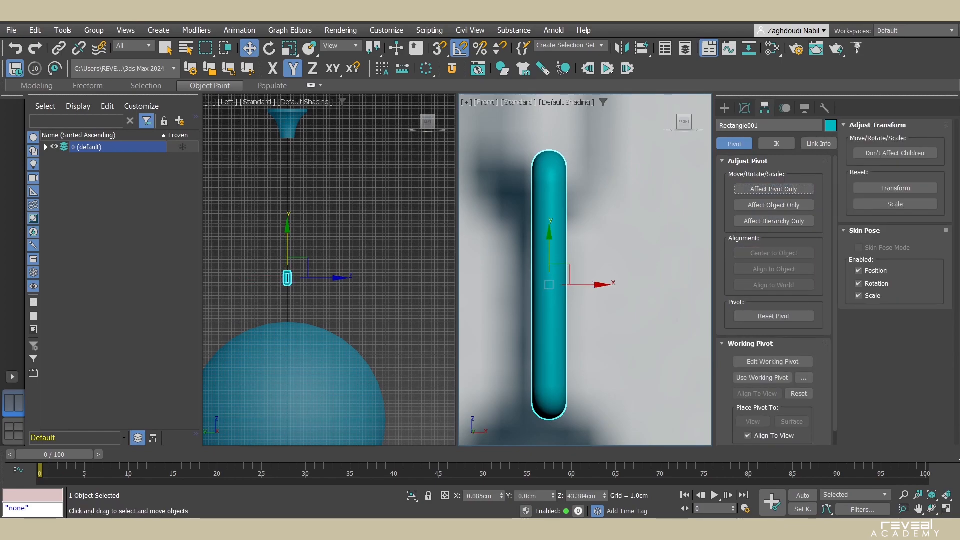
pyautogui.rightClick(502, 496)
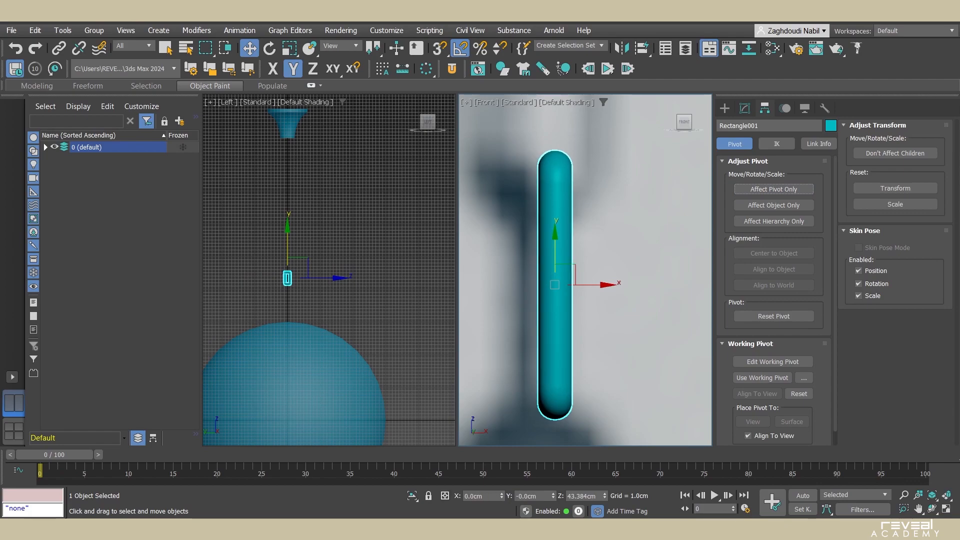
pyautogui.scroll(-5, 557, 255)
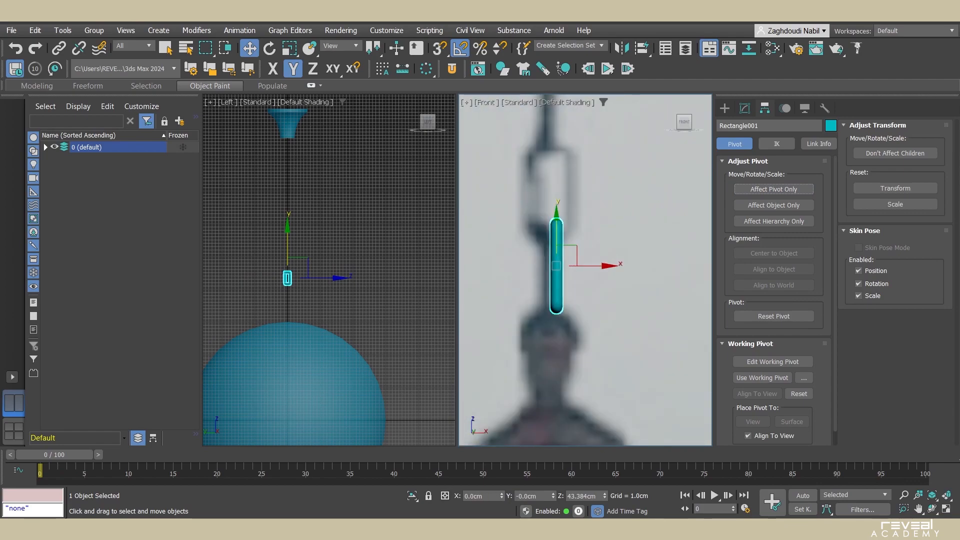
# - Preview an array of the chain link with an incremental Y move of 3 cm
pyautogui.scroll(5, 348, 256)
pyautogui.moveTo(348, 256); pyautogui.dragTo(618, 163, button='middle')
pyautogui.scroll(5, 364, 288)
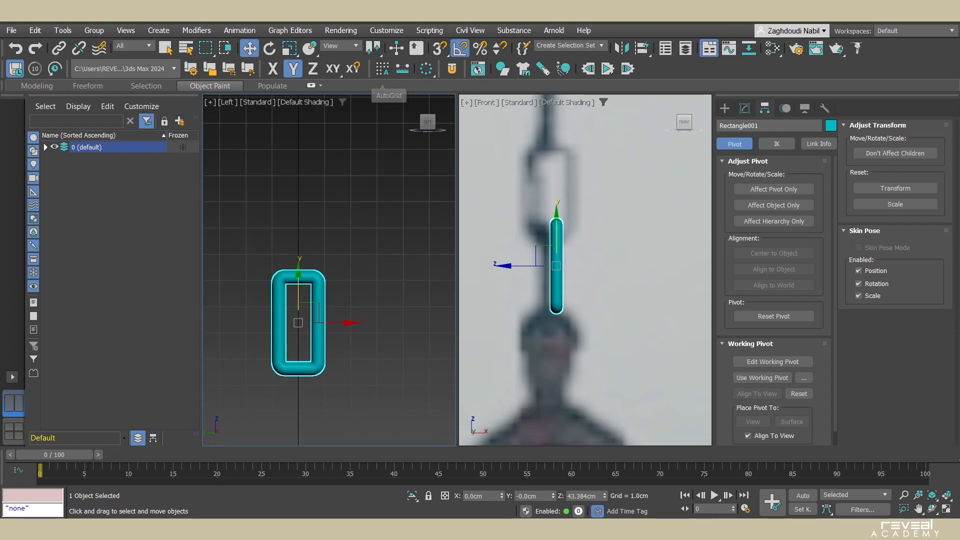
pyautogui.rightClick(795, 86)
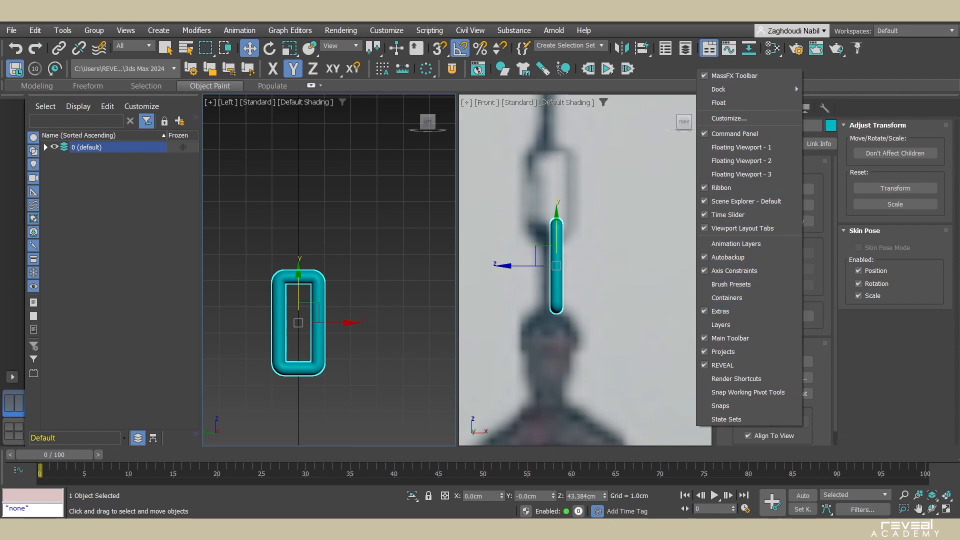
pyautogui.moveTo(606, 284); pyautogui.dragTo(600, 280, button='middle')
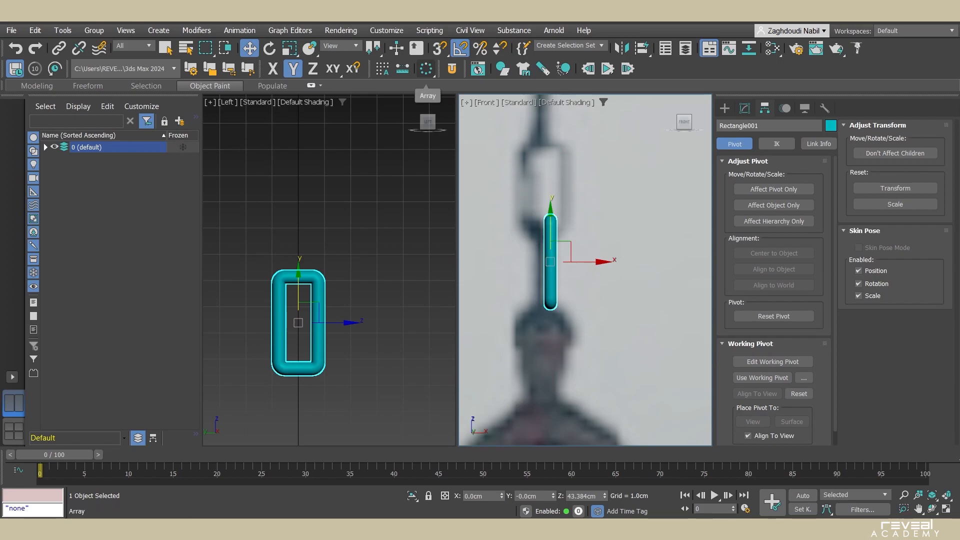
pyautogui.click(426, 69)
pyautogui.moveTo(450, 161); pyautogui.dragTo(774, 92)
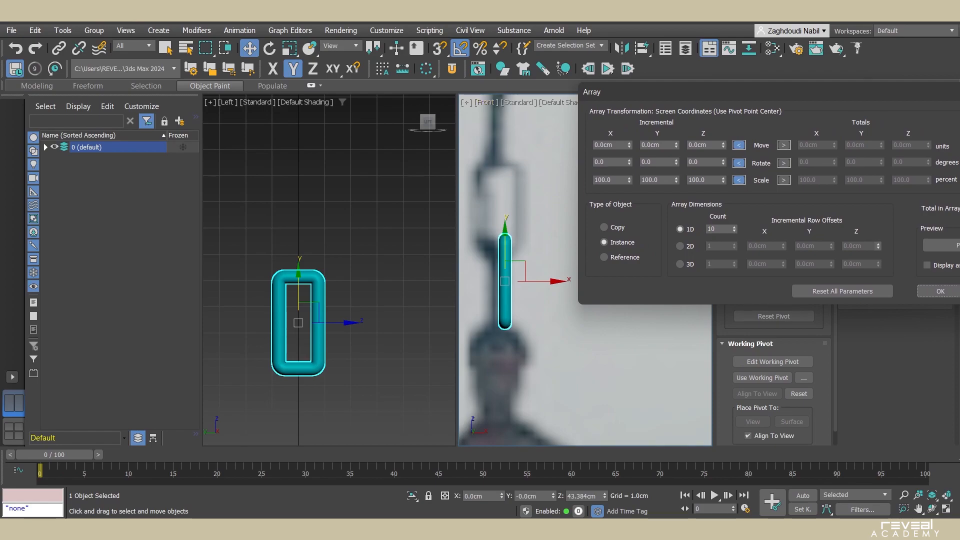
pyautogui.moveTo(855, 90); pyautogui.dragTo(827, 86)
pyautogui.click(939, 240)
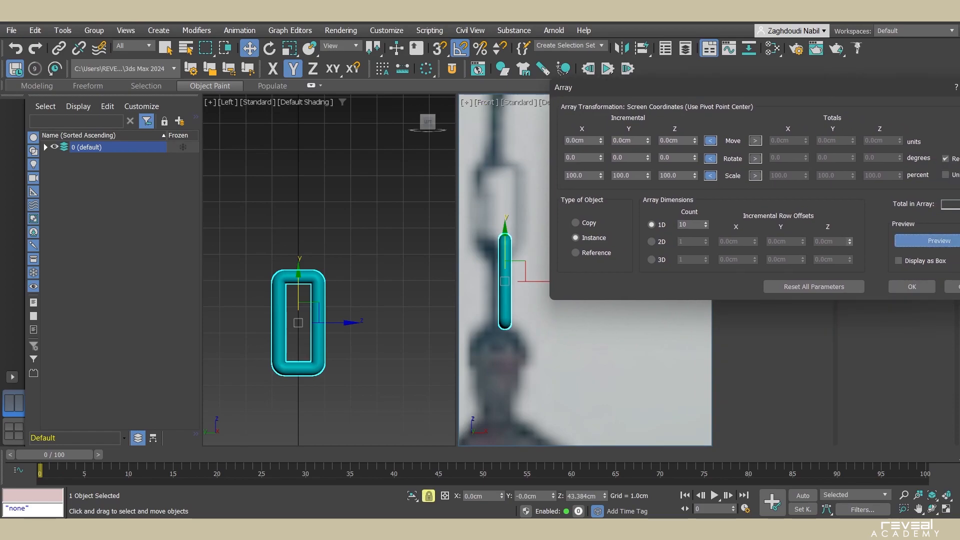
pyautogui.moveTo(633, 141); pyautogui.dragTo(611, 141)
pyautogui.press('Return')
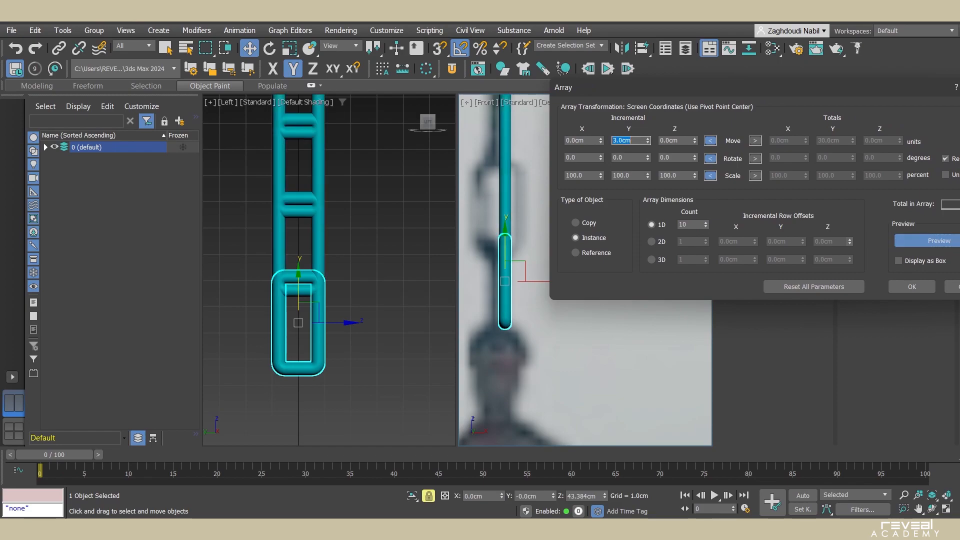
# - Set the array's incremental Y rotation to 90 degrees and create the chain with 10 instances
pyautogui.scroll(5, 297, 278)
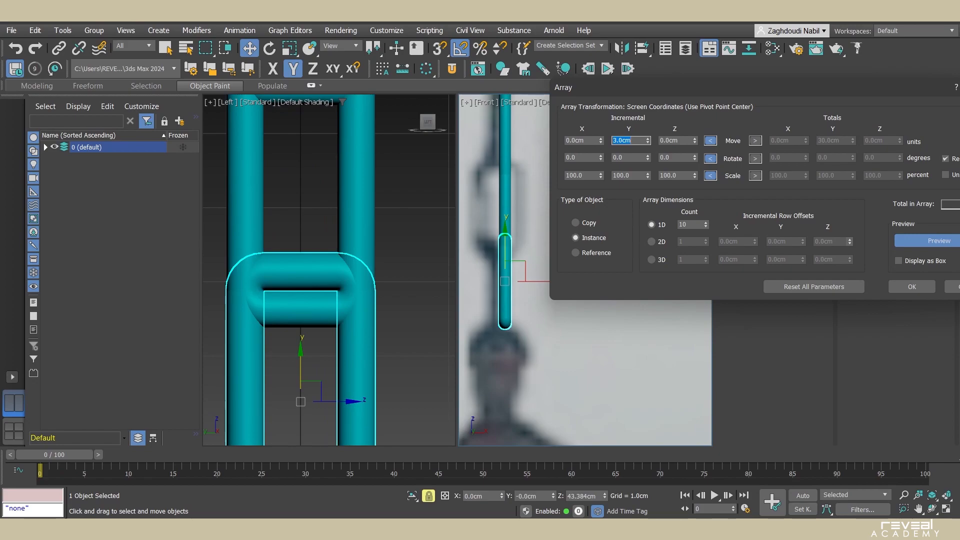
pyautogui.press('Tab')
pyautogui.press('Return')
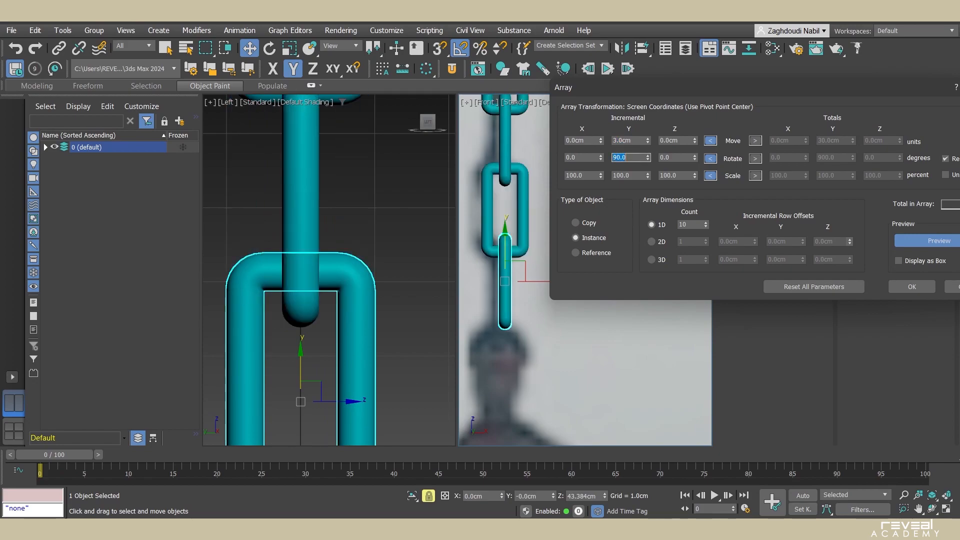
pyautogui.scroll(-4, 586, 270)
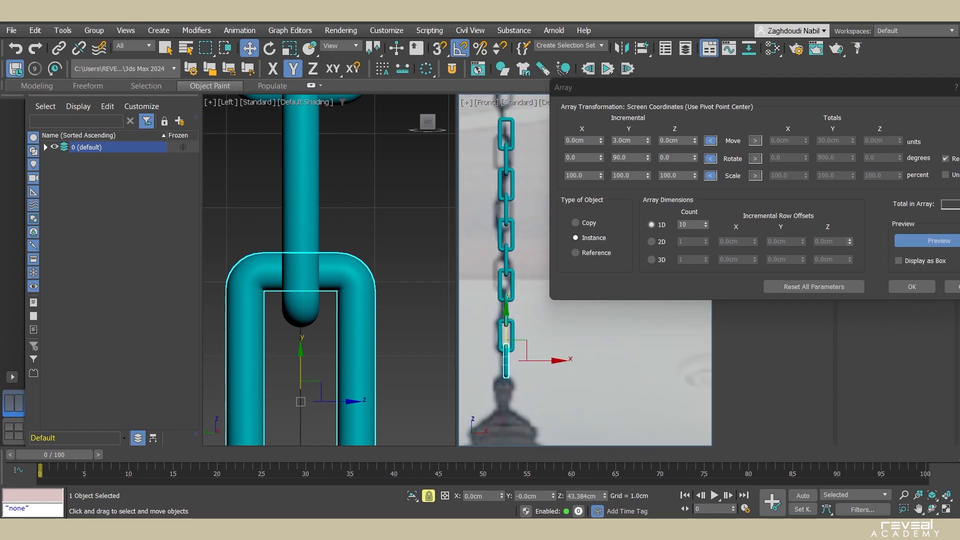
pyautogui.click(912, 286)
# - Set the corner radius of the base rectangle to 0.75 cm on the second link from the bottom
pyautogui.scroll(4, 515, 299)
pyautogui.moveTo(515, 299); pyautogui.dragTo(520, 240, button='middle')
pyautogui.click(514, 311)
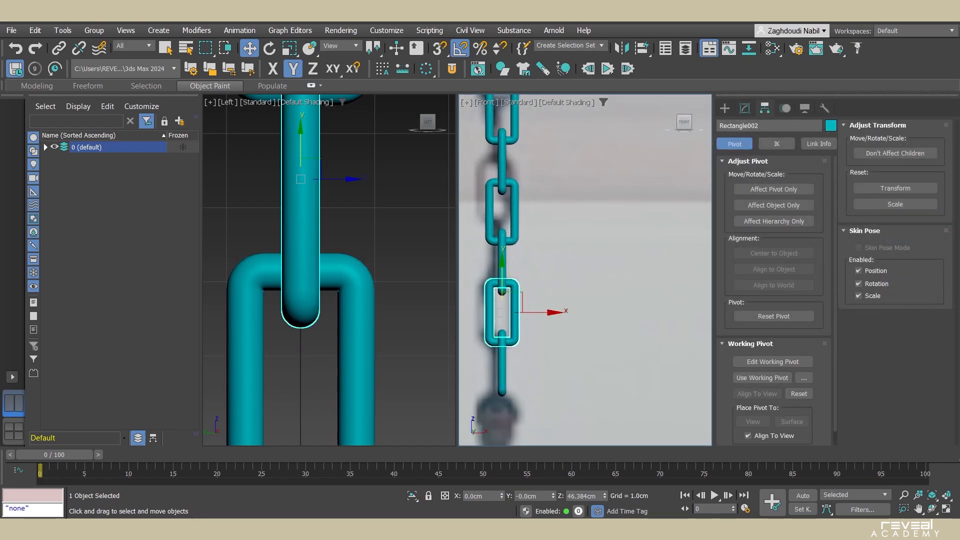
pyautogui.click(745, 108)
pyautogui.click(746, 226)
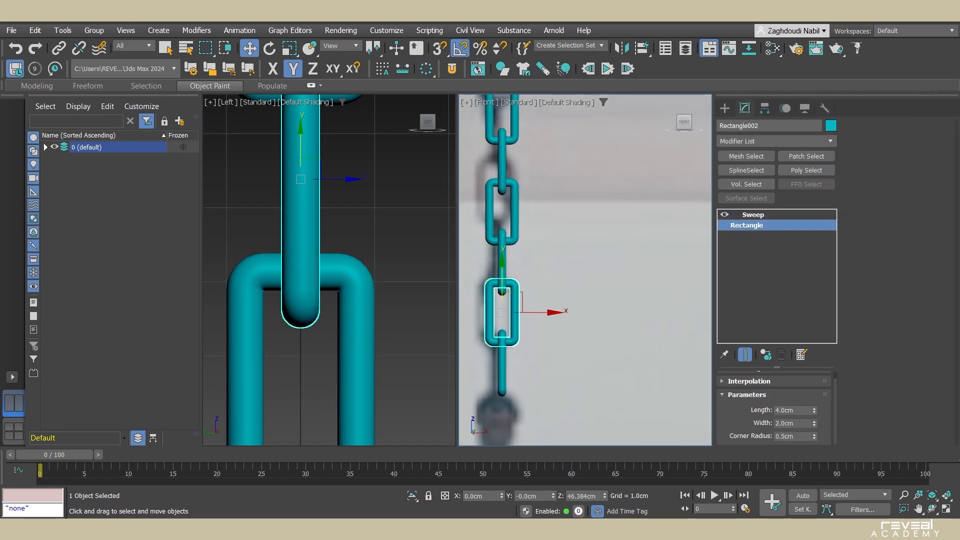
pyautogui.moveTo(814, 436); pyautogui.dragTo(813, 423)
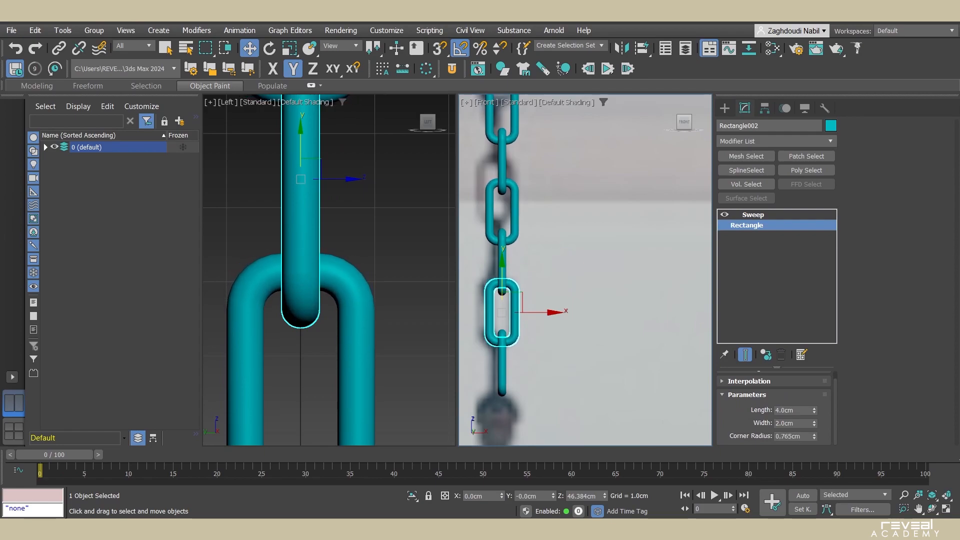
pyautogui.doubleClick(787, 437)
pyautogui.press('Return')
pyautogui.press('z')
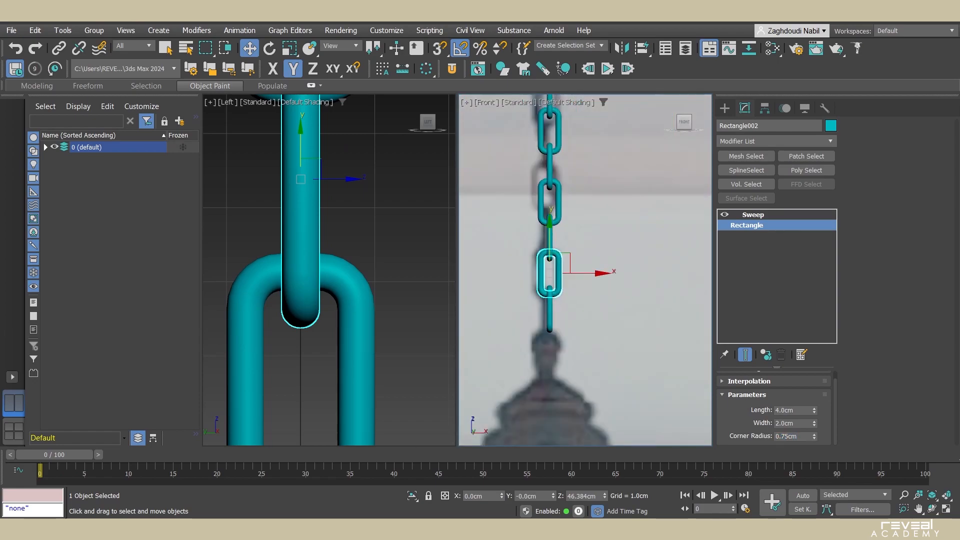
# - Undo the corner radius changes and the 10-link array, back to the single lowest link
pyautogui.moveTo(589, 239); pyautogui.dragTo(587, 225, button='middle')
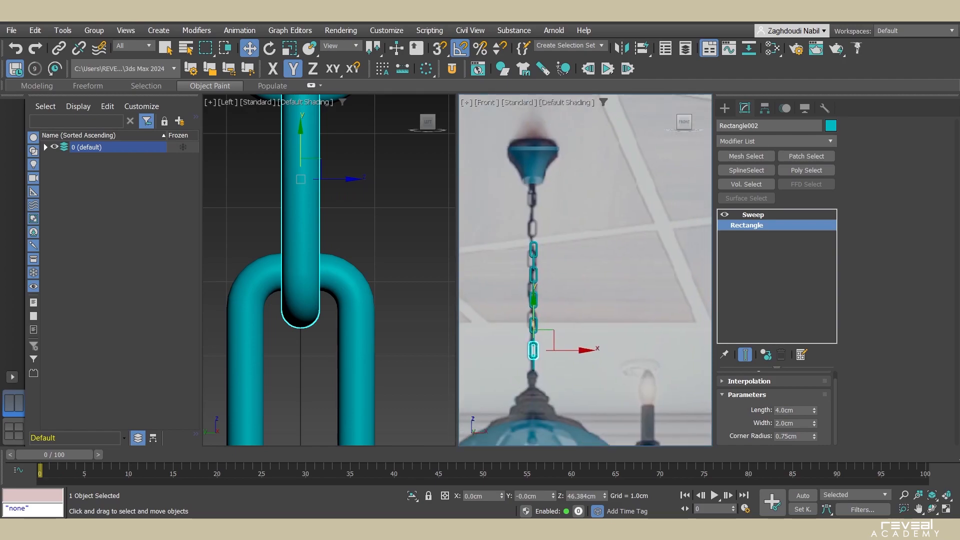
pyautogui.hotkey('ctrl', 'z')
pyautogui.hotkey('ctrl', 'z')
pyautogui.hotkey('ctrl', 'z')
pyautogui.hotkey('ctrl', 'z')
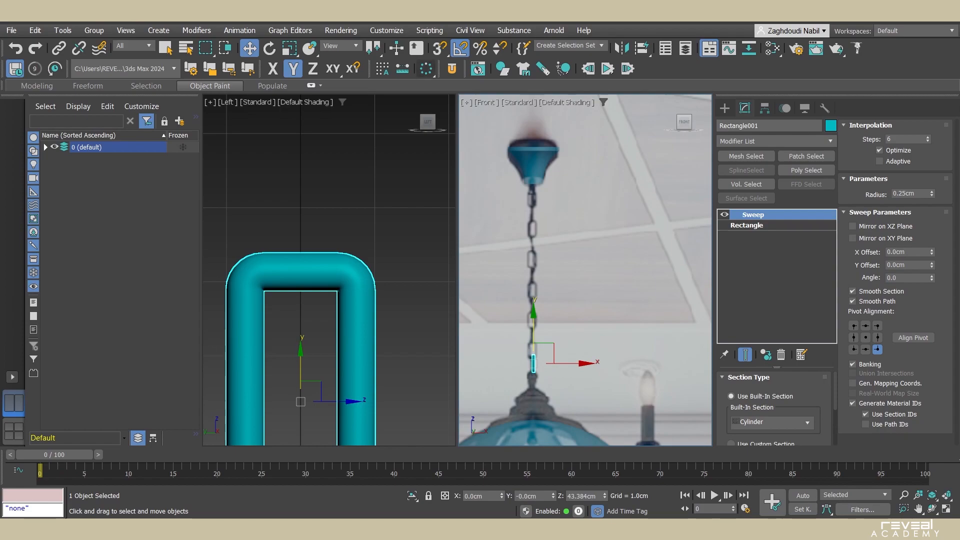
# - Array the lowest chain link upward to the ceiling cup with a 1D count of 15 instances
pyautogui.click(426, 68)
pyautogui.moveTo(583, 153); pyautogui.dragTo(293, 142)
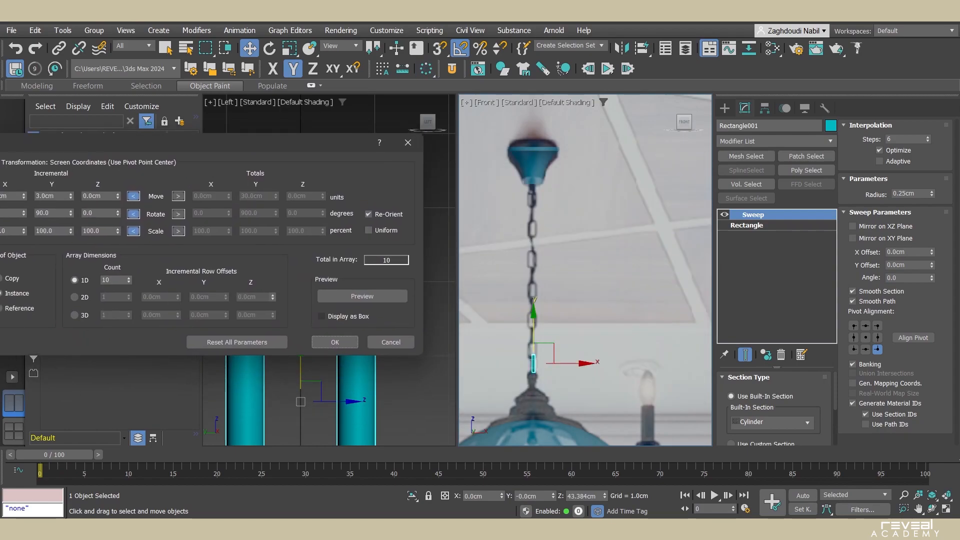
pyautogui.click(362, 295)
pyautogui.doubleClick(106, 280)
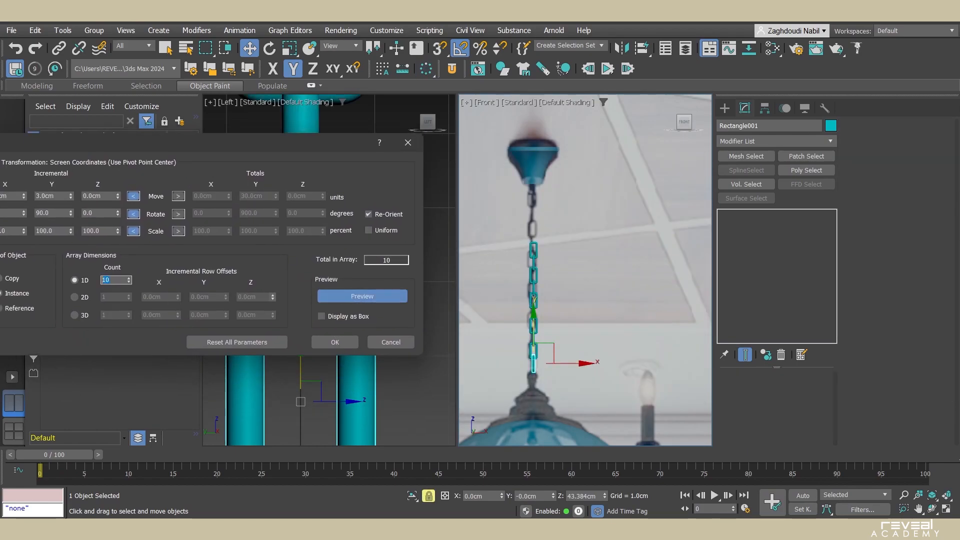
pyautogui.write('14')
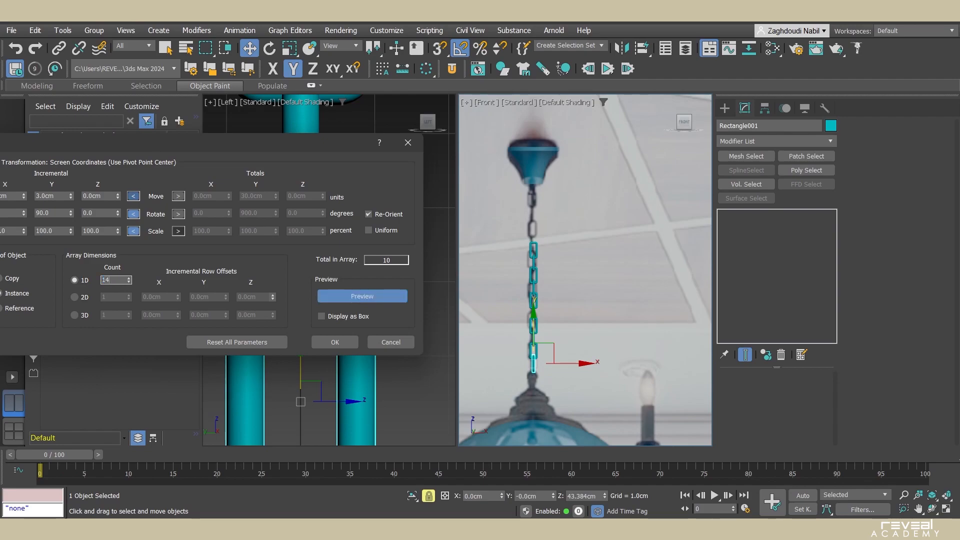
pyautogui.moveTo(159, 146); pyautogui.dragTo(243, 125)
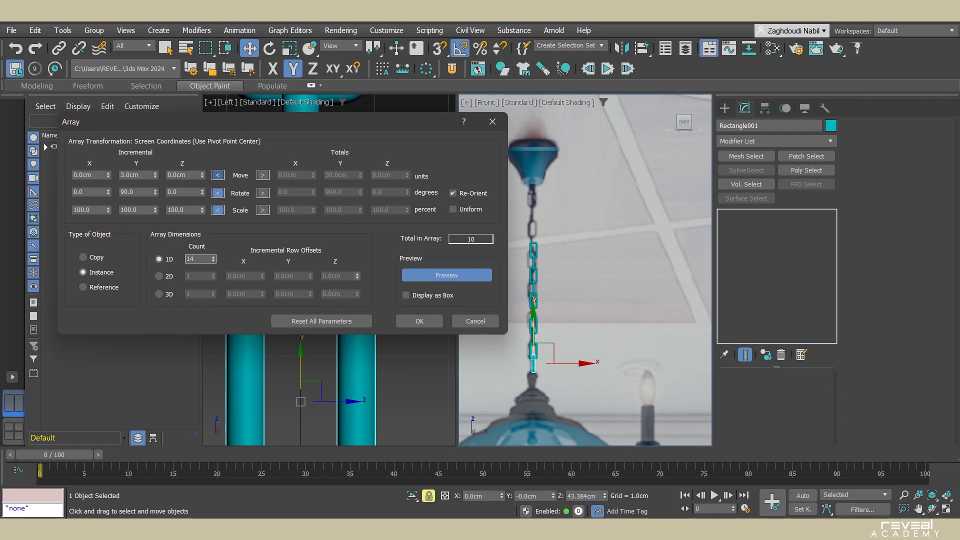
pyautogui.press('Tab')
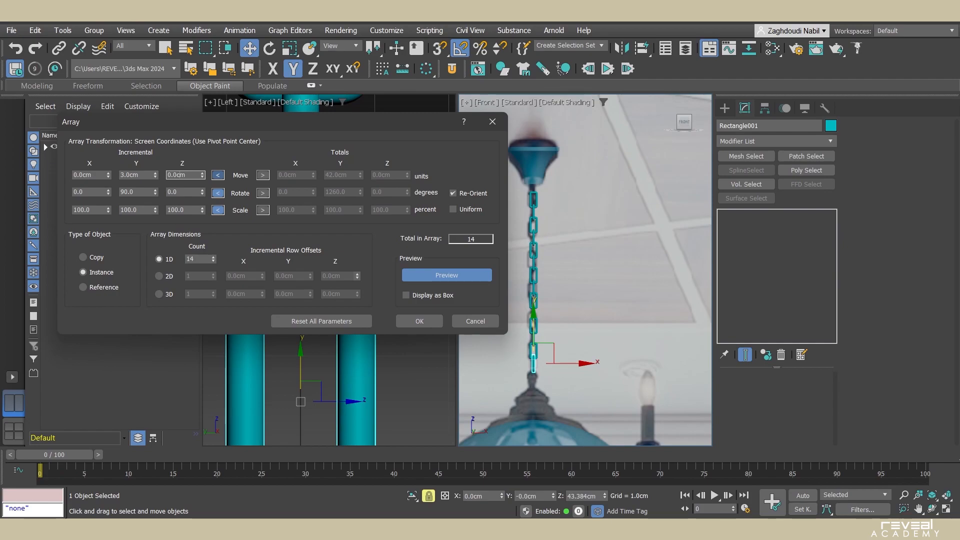
pyautogui.click(213, 257)
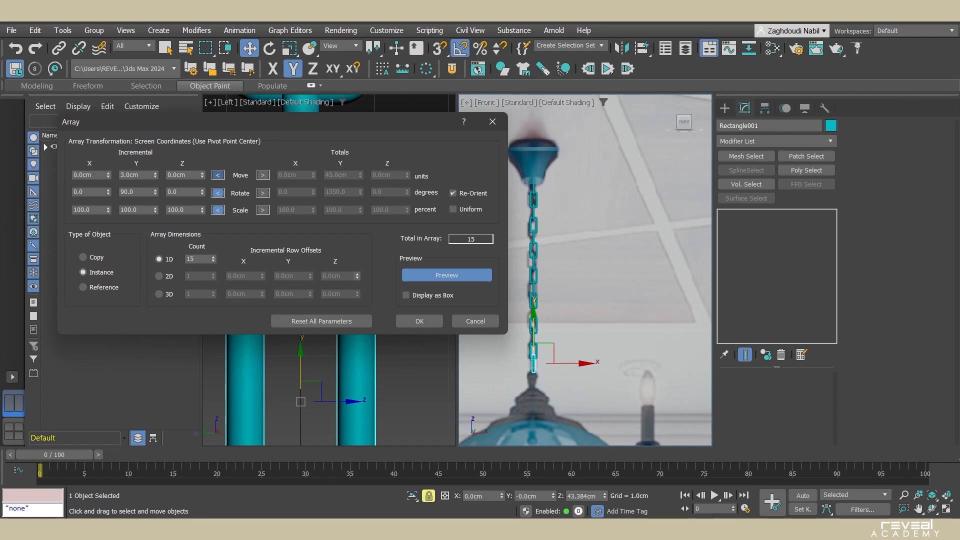
pyautogui.click(420, 321)
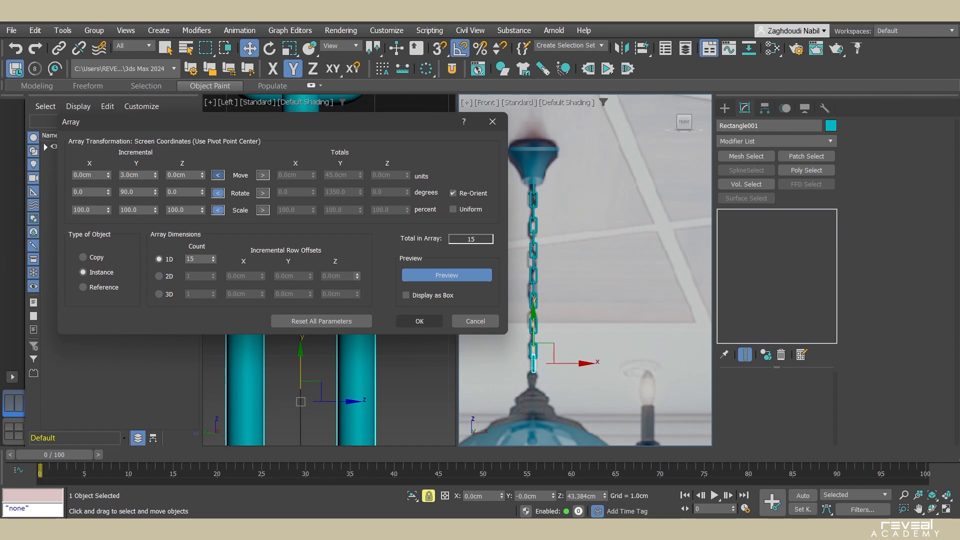
# - Set the corner radius of the lowest link's base rectangle to 0.75 cm and return to its Sweep level
pyautogui.click(355, 319)
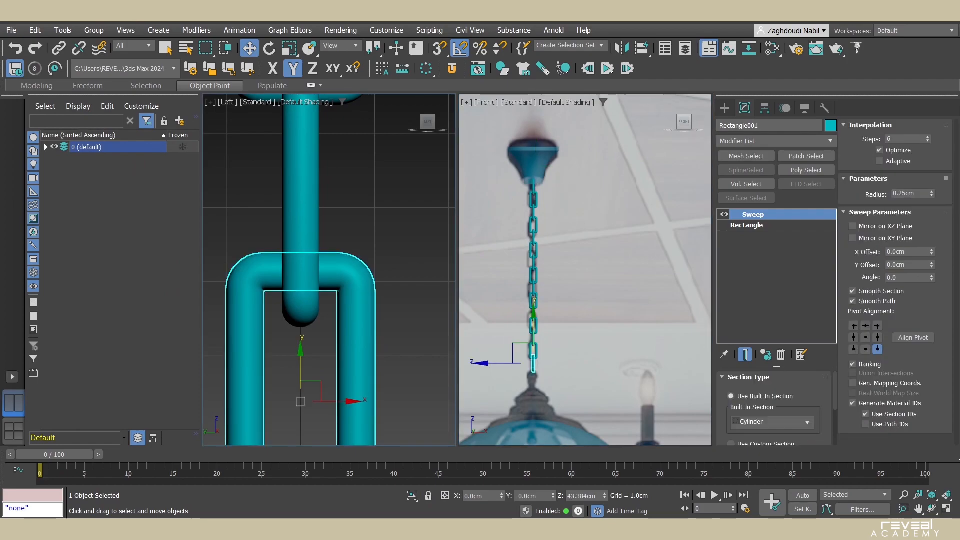
pyautogui.click(746, 226)
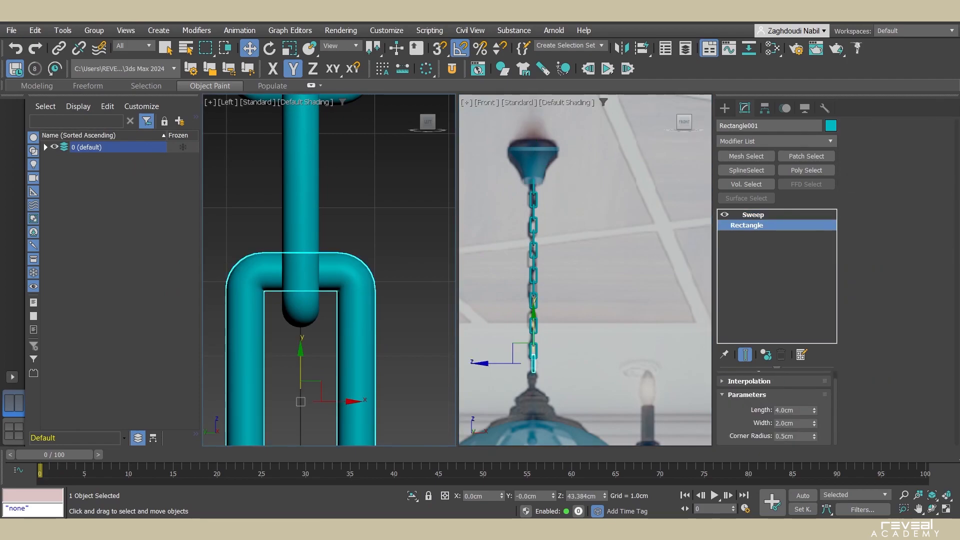
pyautogui.doubleClick(787, 436)
pyautogui.write('75')
pyautogui.press('Return')
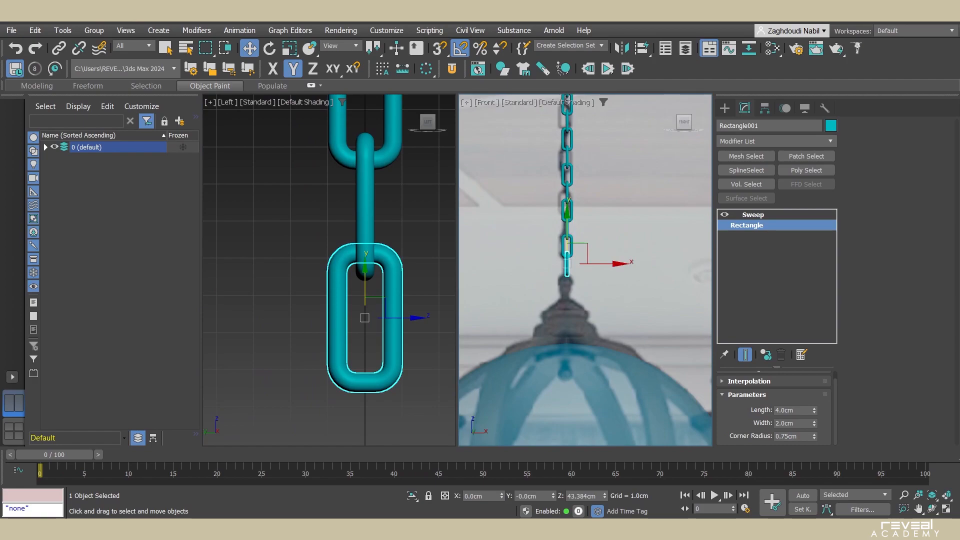
pyautogui.scroll(5, 574, 274)
pyautogui.moveTo(574, 274); pyautogui.dragTo(510, 240, button='middle')
pyautogui.click(753, 215)
# - Start a line profile just below the lowest chain link and trace the right outline of the chandelier's finial down to its neck
pyautogui.click(724, 109)
pyautogui.moveTo(538, 304); pyautogui.dragTo(562, 240, button='middle')
pyautogui.click(745, 202)
pyautogui.scroll(6, 524, 183)
pyautogui.moveTo(506, 184); pyautogui.dragTo(600, 186, button='middle')
pyautogui.click(547, 173)
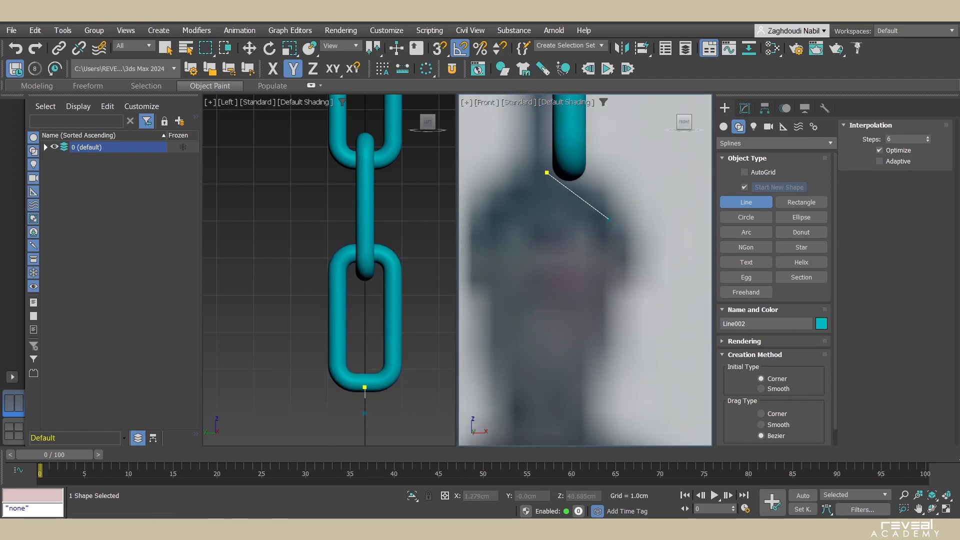
pyautogui.click(619, 220)
pyautogui.click(630, 283)
pyautogui.click(605, 283)
pyautogui.keyDown('shift'); pyautogui.click(605, 341); pyautogui.keyUp('shift')
pyautogui.keyDown('shift'); pyautogui.click(585, 341); pyautogui.keyUp('shift')
pyautogui.scroll(-4, 584, 345)
pyautogui.moveTo(600, 370); pyautogui.dragTo(585, 315, button='middle')
pyautogui.scroll(4, 582, 322)
pyautogui.keyDown('shift'); pyautogui.click(558, 342); pyautogui.keyUp('shift')
# - Continue the line profile down the sloped shoulder and around the first stepped collar below the finial
pyautogui.scroll(-6, 558, 343)
pyautogui.moveTo(637, 364); pyautogui.dragTo(652, 316, button='middle')
pyautogui.scroll(4, 596, 278)
pyautogui.click(649, 310)
pyautogui.click(645, 335)
pyautogui.click(679, 348)
pyautogui.keyDown('shift'); pyautogui.click(679, 393); pyautogui.keyUp('shift')
pyautogui.keyDown('shift'); pyautogui.click(661, 394); pyautogui.keyUp('shift')
pyautogui.keyDown('shift'); pyautogui.click(661, 425); pyautogui.keyUp('shift')
# - Extend the line profile over the lower slope to just above the glass dome and finish it as an open line
pyautogui.scroll(-6, 649, 338)
pyautogui.moveTo(648, 339); pyautogui.dragTo(579, 243, button='middle')
pyautogui.scroll(3, 648, 283)
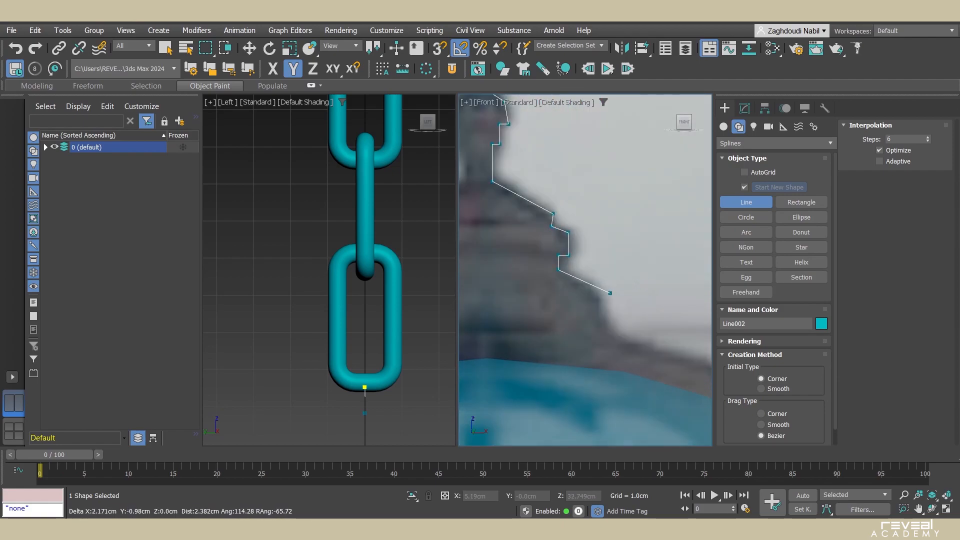
pyautogui.click(614, 303)
pyautogui.click(618, 346)
pyautogui.rightClick(618, 346)
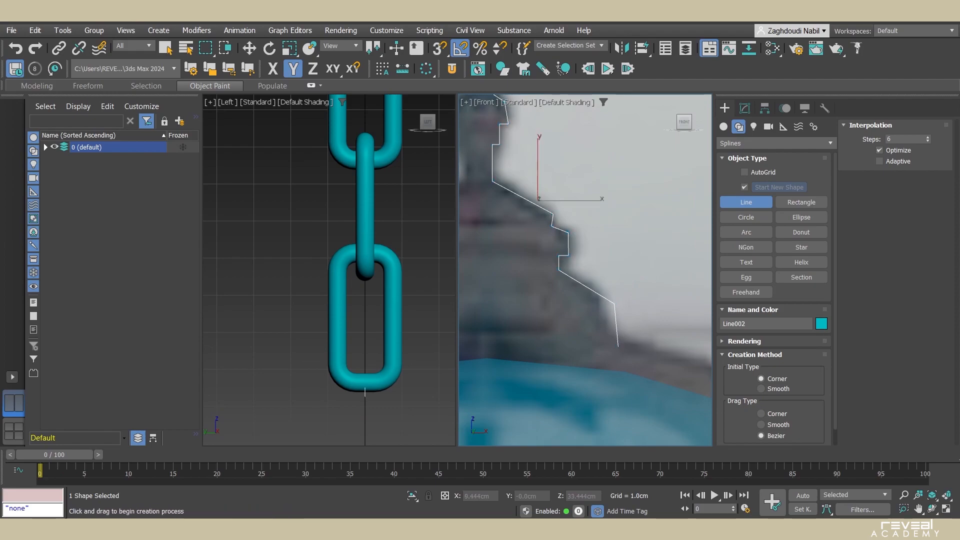
# - Enter vertex editing on the traced profile and set the X position of its topmost vertex to 0 cm
pyautogui.scroll(-3, 668, 315)
pyautogui.click(744, 108)
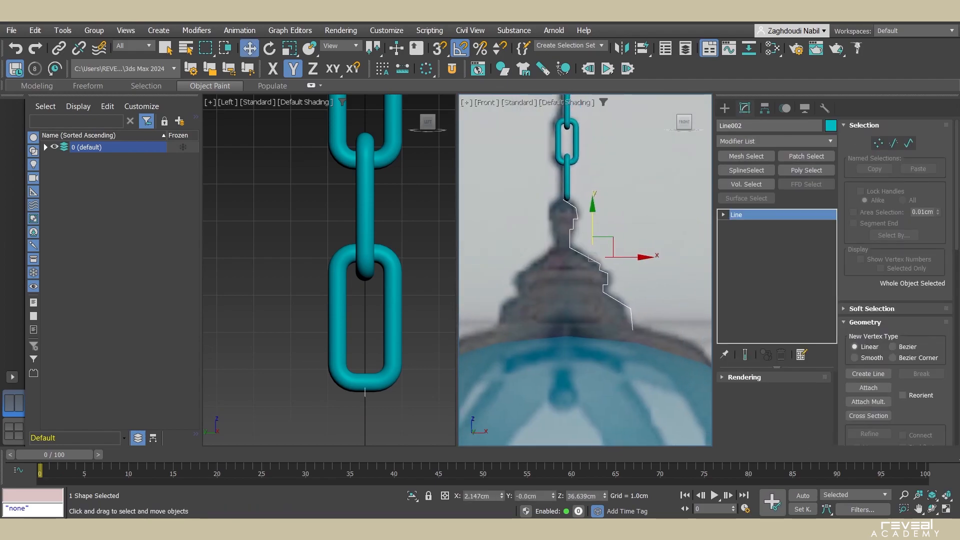
pyautogui.press('1')
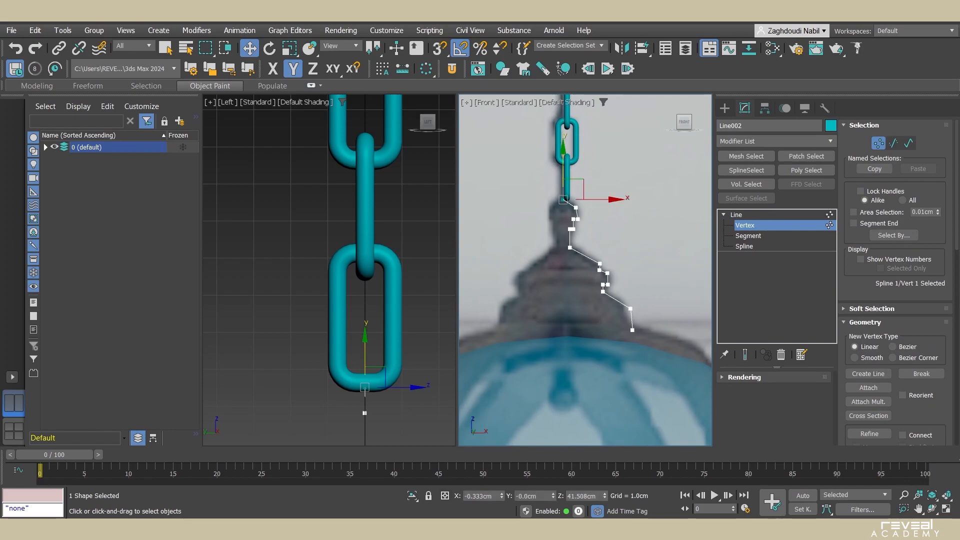
pyautogui.rightClick(501, 496)
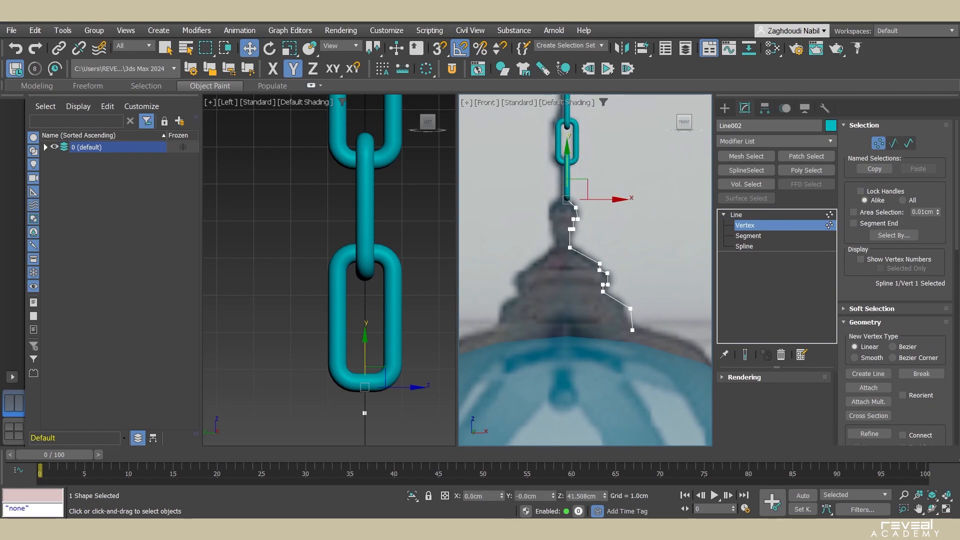
# - Apply a Lathe modifier to the whole profile line and align its revolution axis to Min
pyautogui.click(736, 215)
pyautogui.click(776, 141)
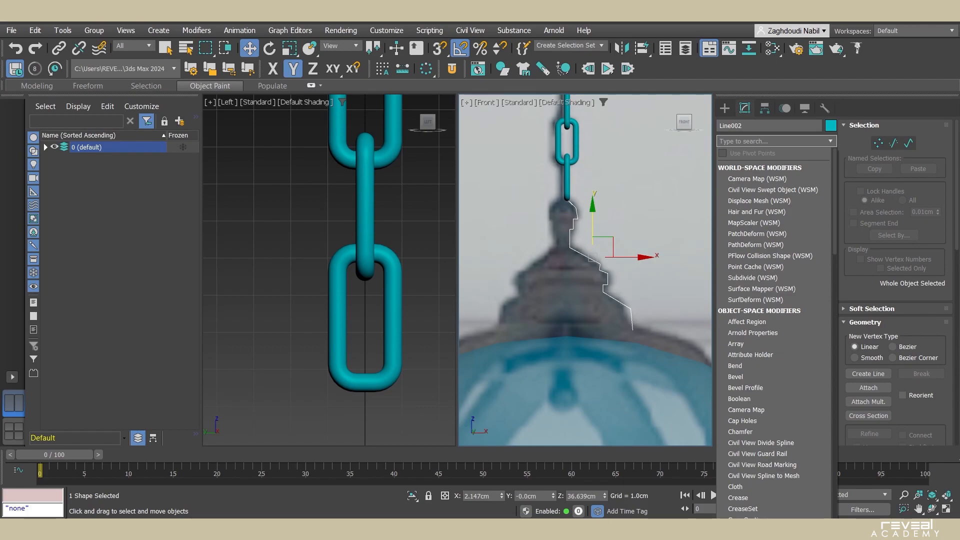
pyautogui.write('lathe')
pyautogui.press('Return')
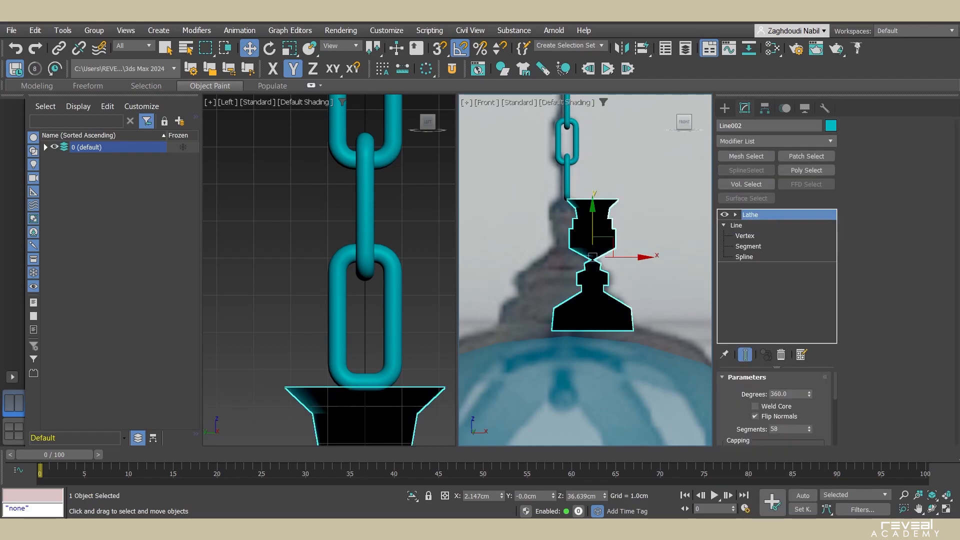
pyautogui.scroll(-5, 775, 408)
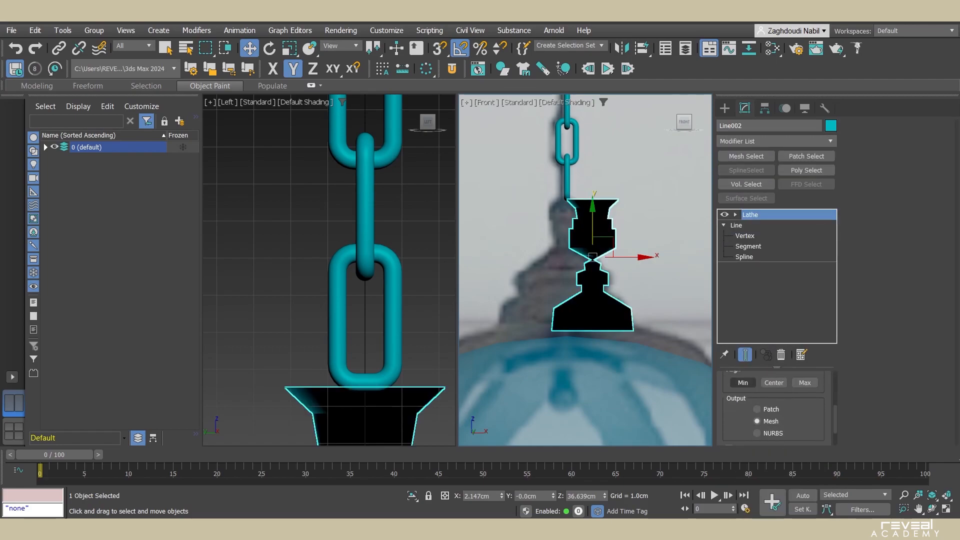
pyautogui.click(743, 382)
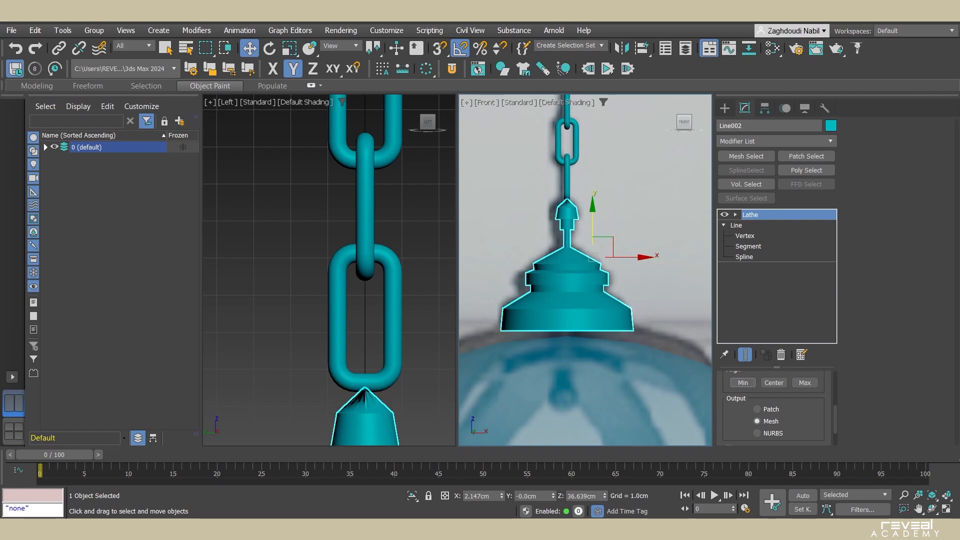
# - Hide the lathed result and move the profile's two neck vertices slightly outward to thicken the finial's neck
pyautogui.press('F5')
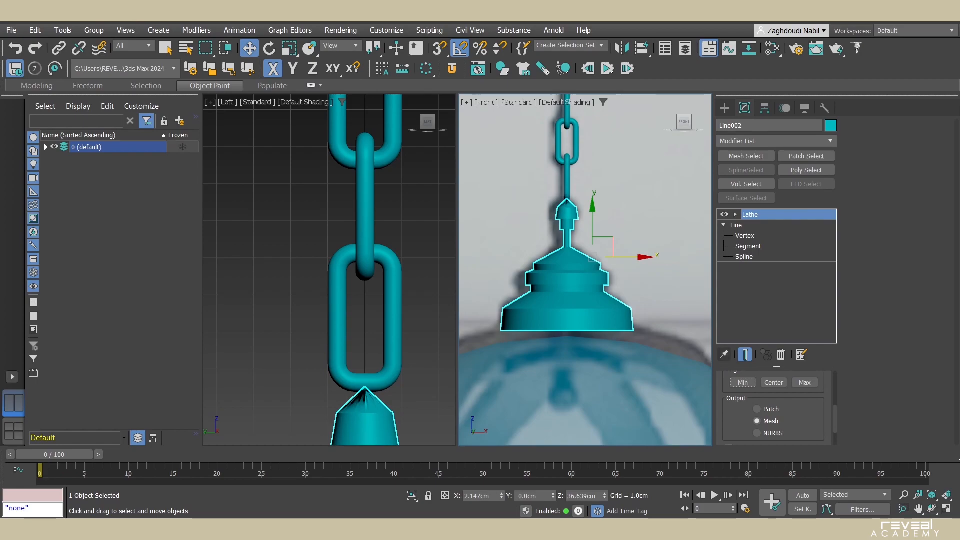
pyautogui.moveTo(586, 279); pyautogui.dragTo(584, 291, button='middle')
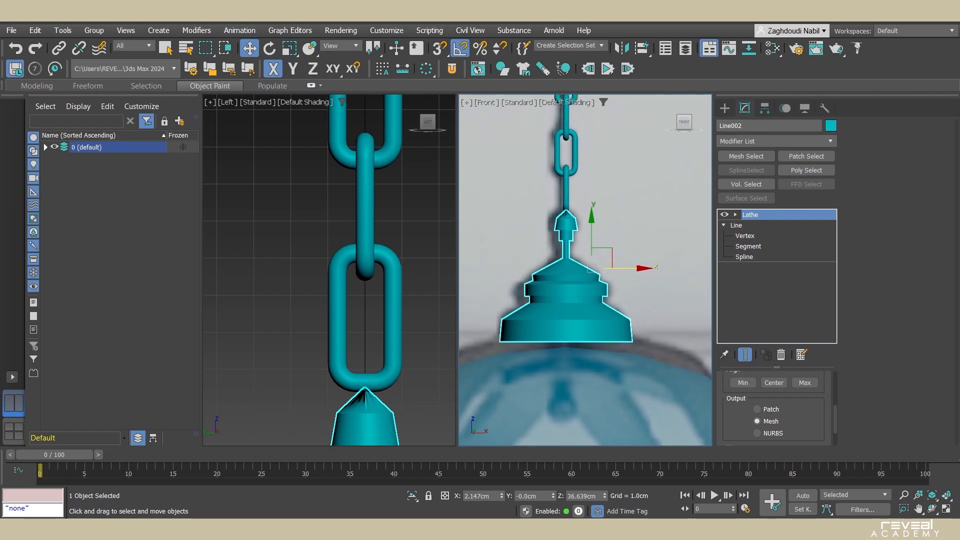
pyautogui.click(744, 236)
pyautogui.click(744, 355)
pyautogui.scroll(5, 578, 234)
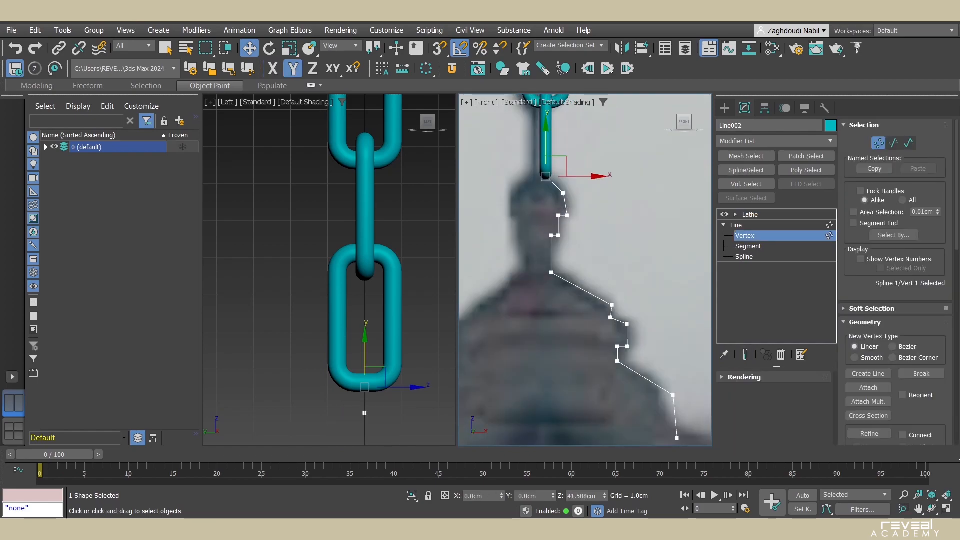
pyautogui.moveTo(542, 301); pyautogui.dragTo(549, 301)
pyautogui.moveTo(586, 234); pyautogui.dragTo(589, 234)
# - Show the lathed result again and enable Weld Core on the Lathe modifier
pyautogui.click(745, 355)
pyautogui.scroll(3, 542, 115)
pyautogui.click(750, 214)
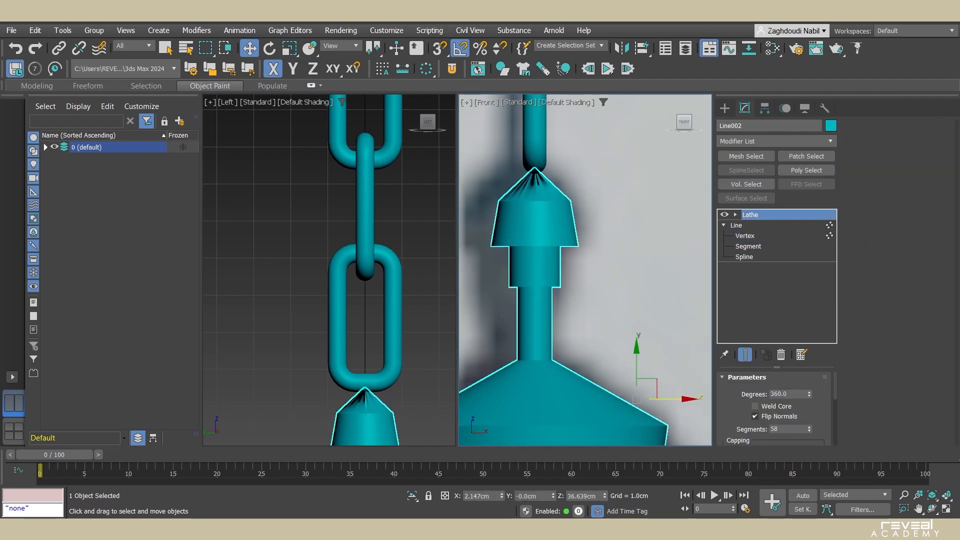
pyautogui.click(755, 406)
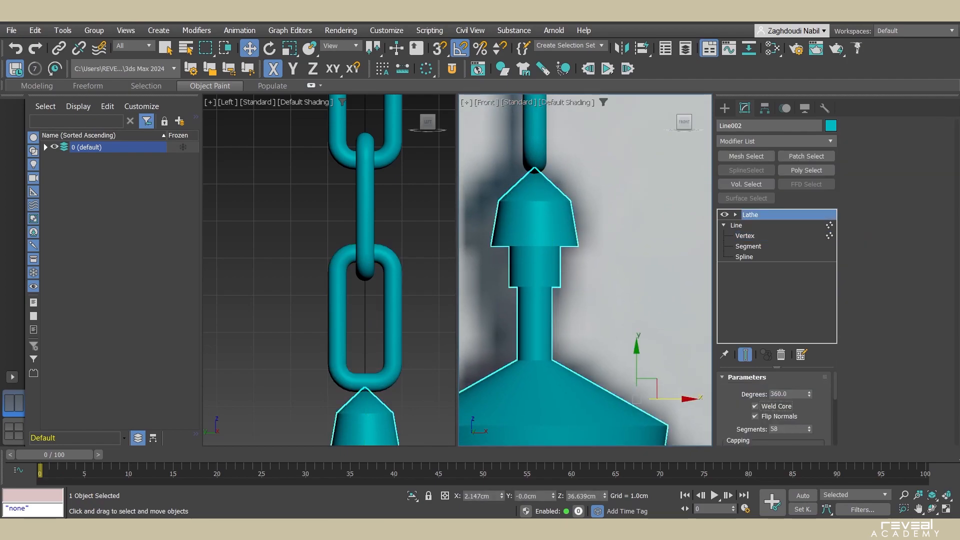
# - Convert the upper outer vertex of the lowest tier to Smooth and move it inward to about X 5.155 cm
pyautogui.moveTo(565, 175); pyautogui.dragTo(563, 154, button='middle')
pyautogui.click(744, 236)
pyautogui.scroll(-4, 599, 252)
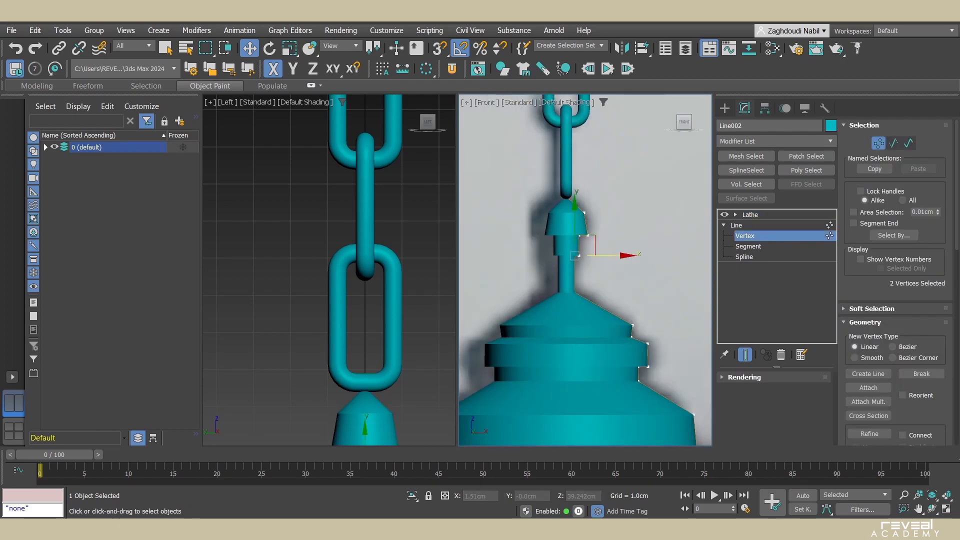
pyautogui.moveTo(607, 300); pyautogui.dragTo(613, 233, button='middle')
pyautogui.scroll(3, 629, 246)
pyautogui.click(676, 285)
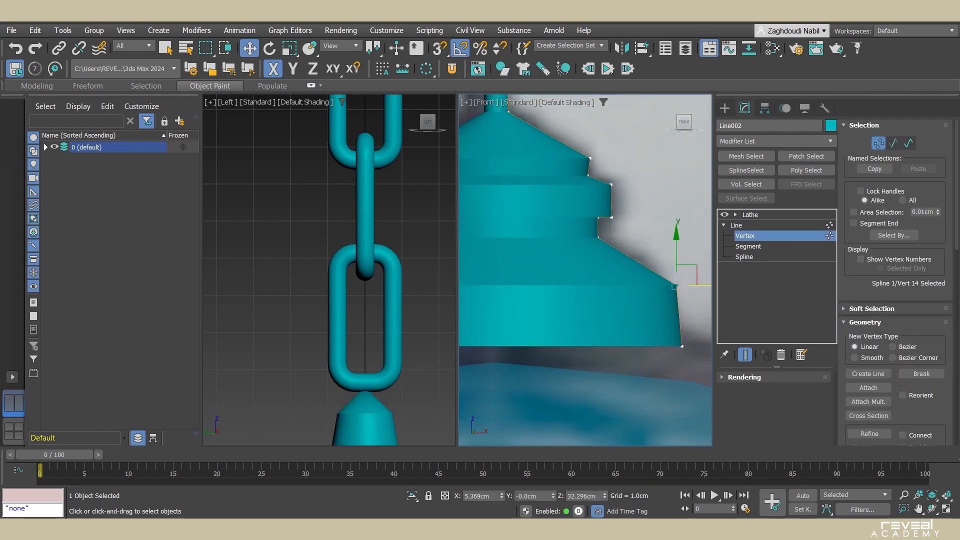
pyautogui.rightClick(683, 265)
pyautogui.click(650, 212)
pyautogui.moveTo(655, 225); pyautogui.dragTo(650, 243, button='middle')
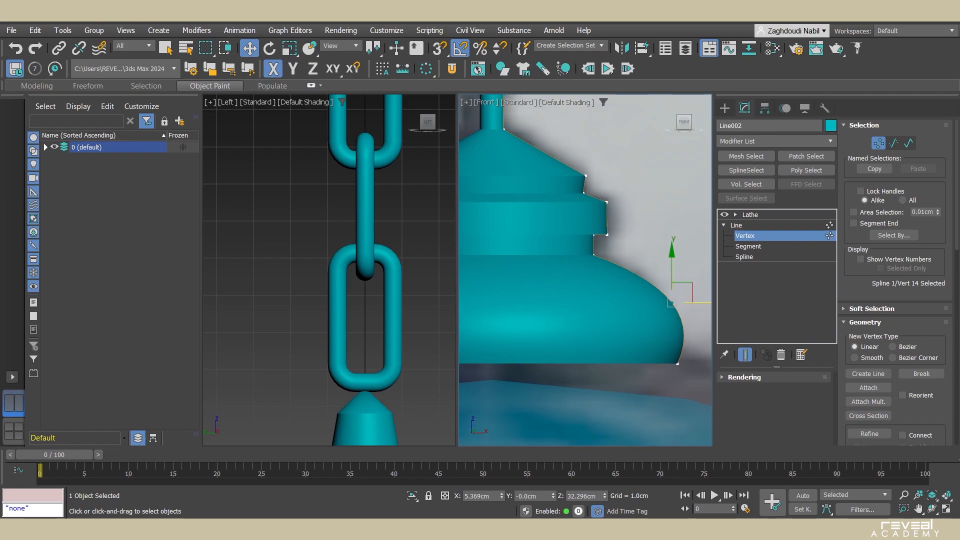
pyautogui.moveTo(700, 302); pyautogui.dragTo(693, 302)
# - Convert the upper outer vertex of the middle collar to Smooth and lower it slightly
pyautogui.moveTo(690, 300); pyautogui.dragTo(687, 323, button='middle')
pyautogui.scroll(5, 595, 255)
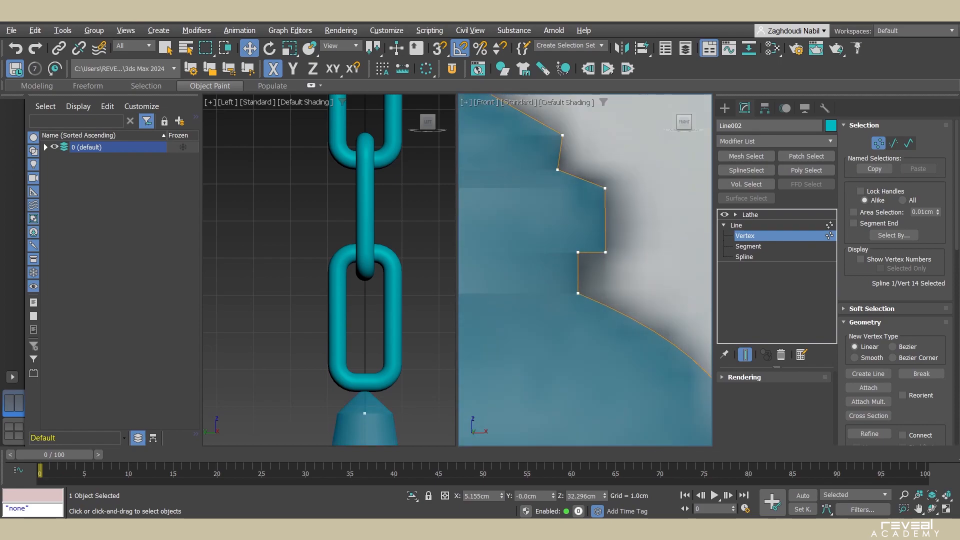
pyautogui.moveTo(642, 149); pyautogui.dragTo(621, 171)
pyautogui.rightClick(624, 170)
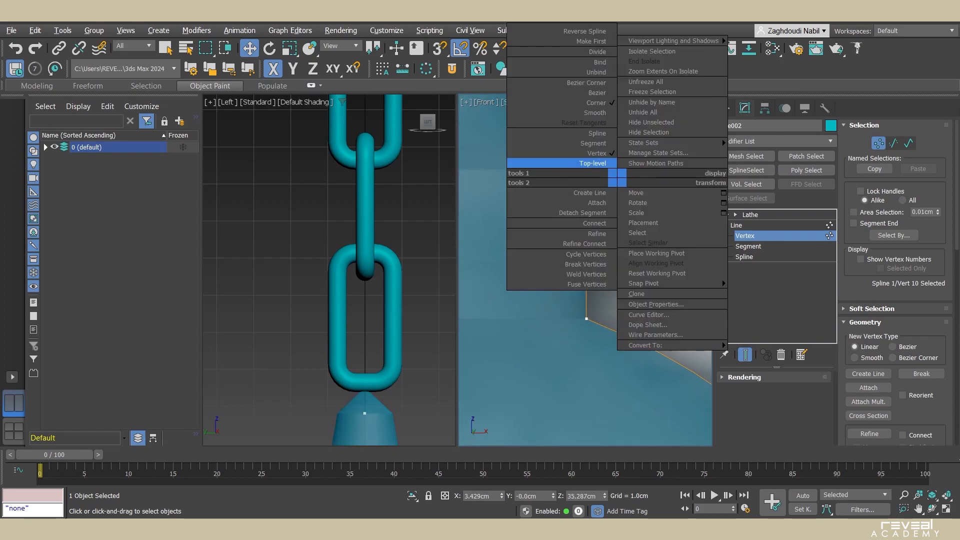
pyautogui.click(575, 113)
pyautogui.press('F6')
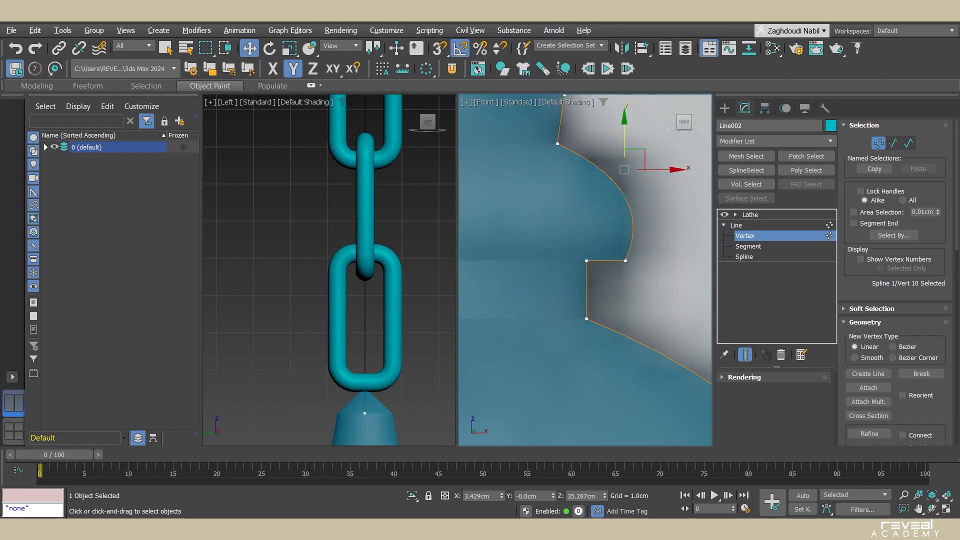
pyautogui.moveTo(624, 170); pyautogui.dragTo(624, 189)
# - Move the lower outer vertex of the middle collar slightly outward along X
pyautogui.moveTo(600, 250); pyautogui.dragTo(607, 231, button='middle')
pyautogui.click(633, 241)
pyautogui.press('F5')
pyautogui.moveTo(633, 241); pyautogui.dragTo(594, 234)
# - Fillet both inner corners of the groove below the middle collar and the inner corner just above the collar
pyautogui.scroll(-5, 894, 300)
pyautogui.click(868, 348)
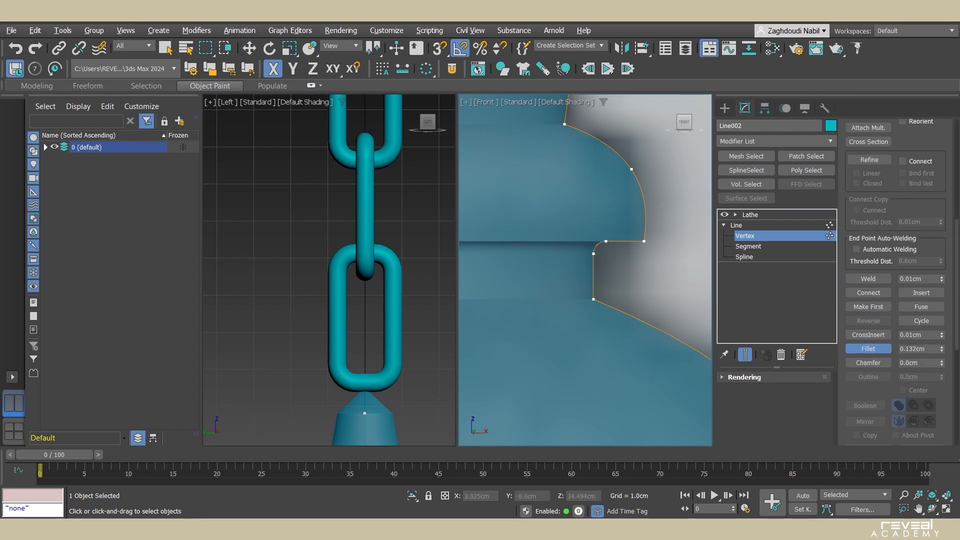
pyautogui.moveTo(585, 270); pyautogui.dragTo(588, 259, button='middle')
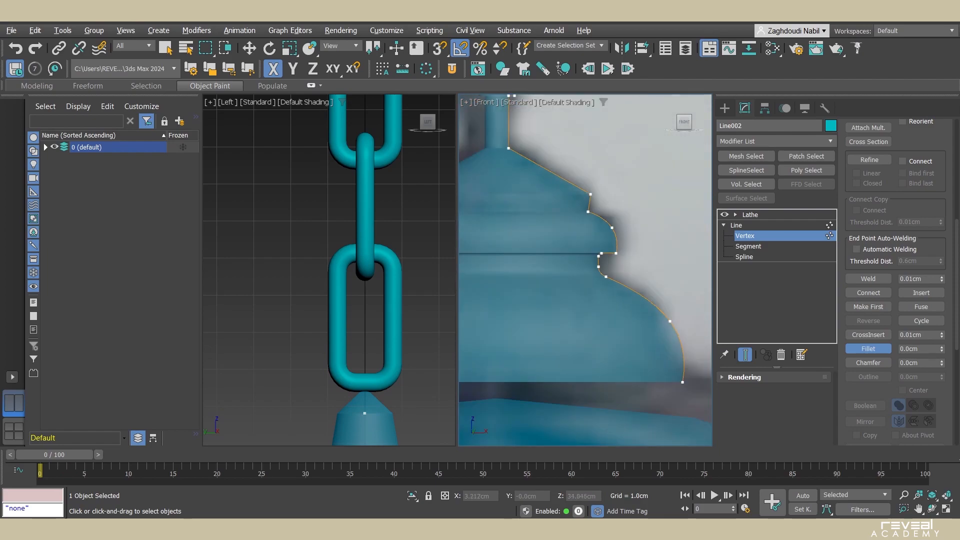
pyautogui.scroll(-5, 600, 273)
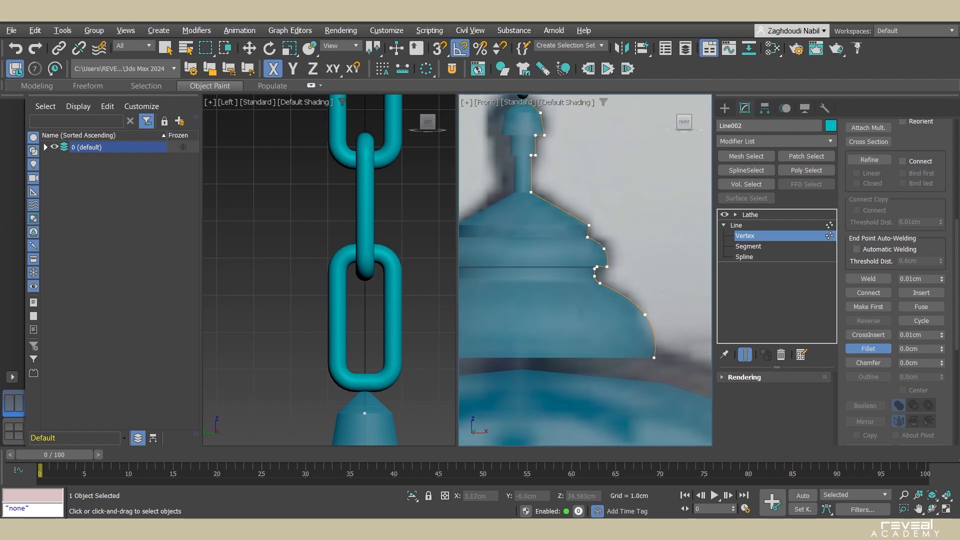
pyautogui.scroll(9, 595, 225)
pyautogui.moveTo(587, 258); pyautogui.dragTo(599, 276, button='middle')
pyautogui.moveTo(602, 272); pyautogui.dragTo(603, 264)
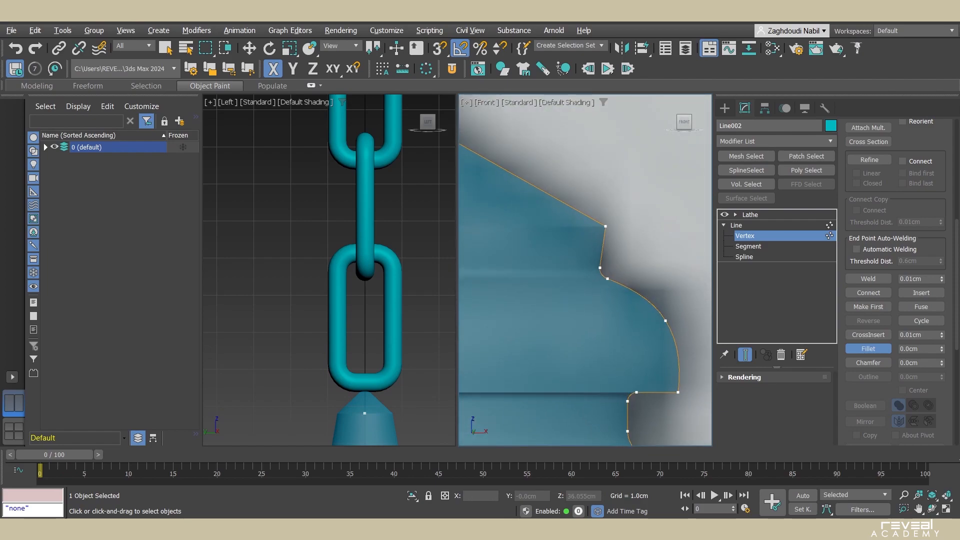
# - Convert the outer vertex of the sloped shoulder above the collar to Smooth and raise it to about Z 36.435 cm
pyautogui.press('w')
pyautogui.click(605, 225)
pyautogui.rightClick(606, 221)
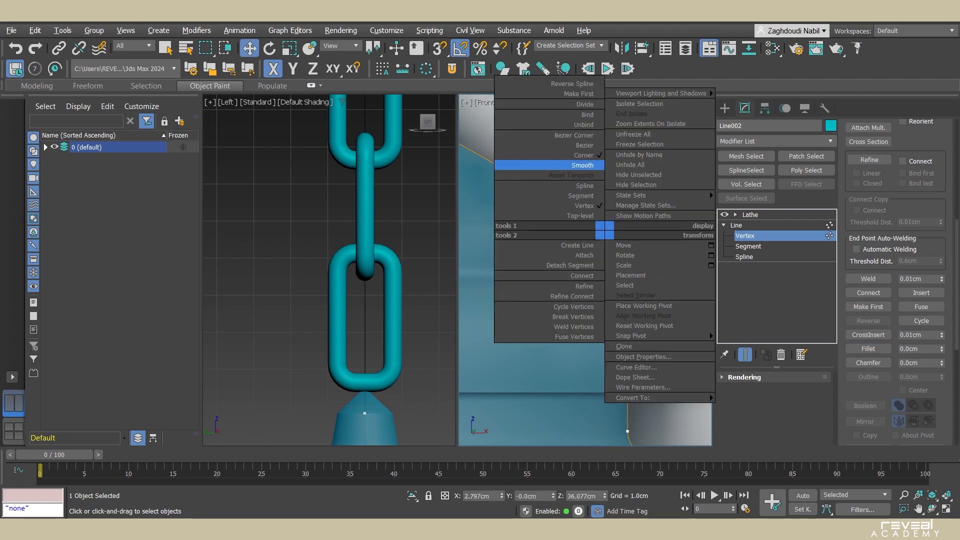
pyautogui.click(580, 163)
pyautogui.scroll(-2, 636, 199)
pyautogui.moveTo(615, 195); pyautogui.dragTo(615, 177)
pyautogui.scroll(-5, 609, 244)
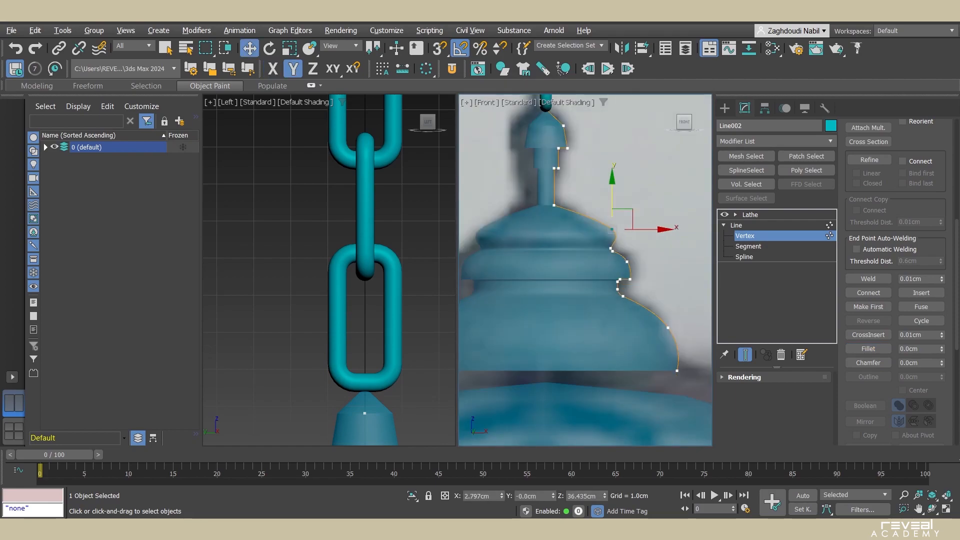
# - Move the smoothed shoulder vertex inward to about X 2.461 cm
pyautogui.moveTo(609, 244); pyautogui.dragTo(625, 263, button='middle')
pyautogui.scroll(5, 628, 248)
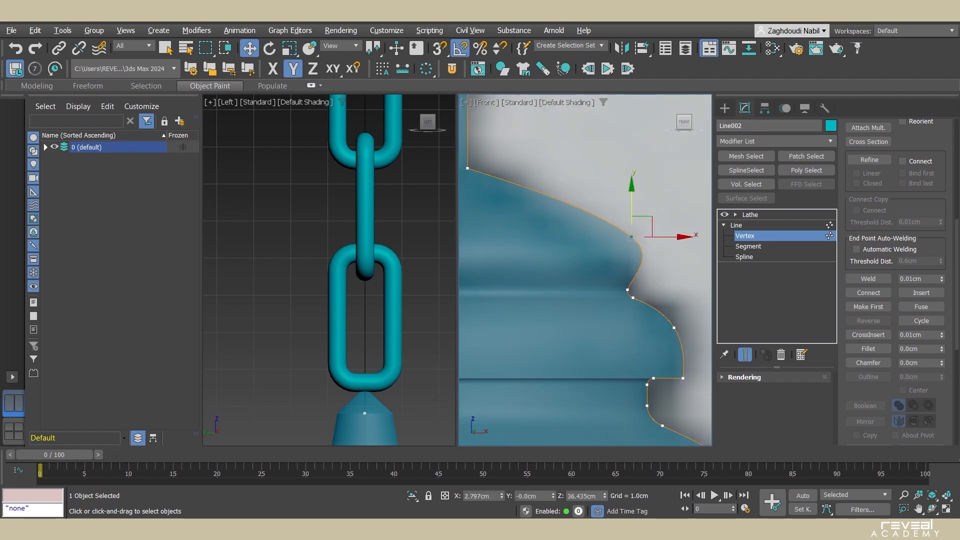
pyautogui.press('F5')
pyautogui.moveTo(631, 236); pyautogui.dragTo(615, 236)
pyautogui.scroll(-3, 615, 237)
pyautogui.scroll(3, 600, 150)
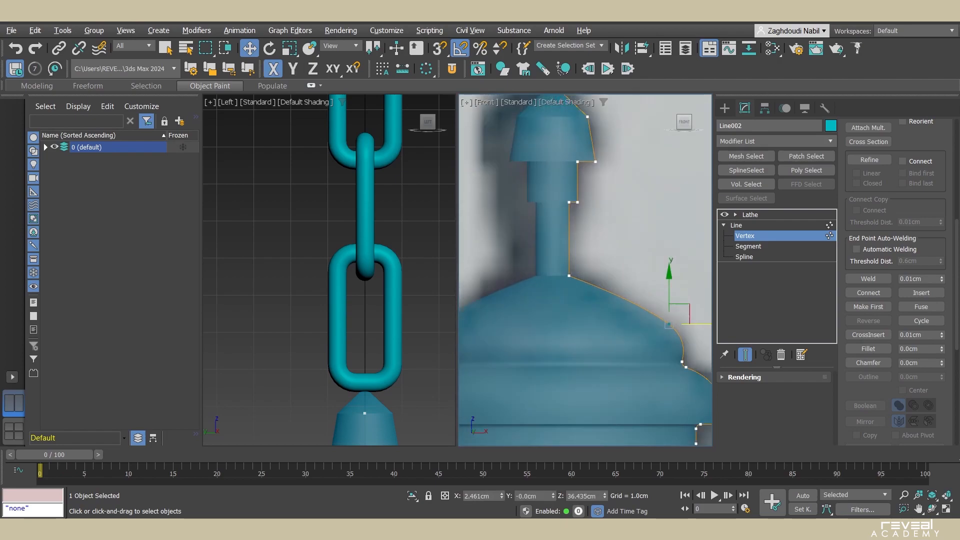
# - Select the vertices of the finial's neck and the small collar under its cap, and move them slightly outward
pyautogui.moveTo(600, 150); pyautogui.dragTo(601, 172, button='middle')
pyautogui.moveTo(561, 214); pyautogui.dragTo(581, 320)
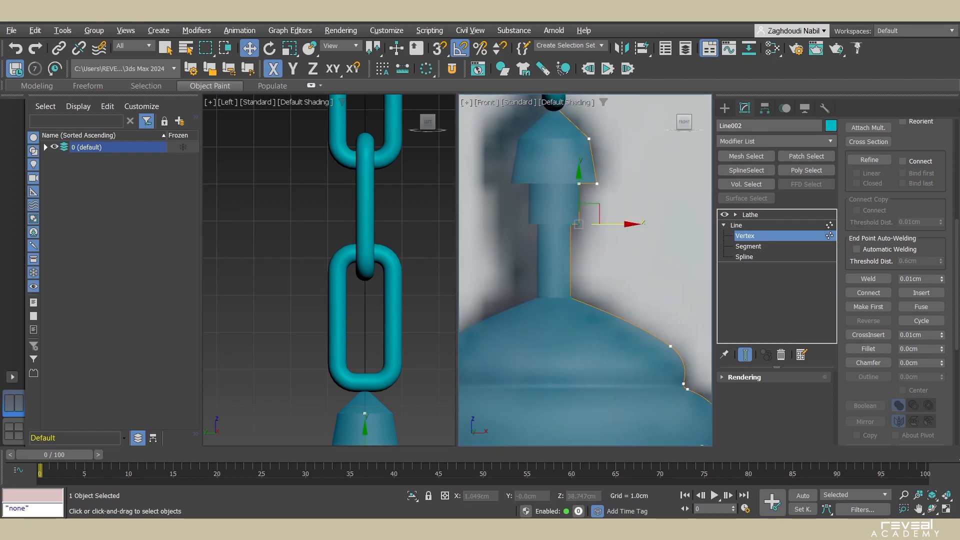
pyautogui.click(579, 184)
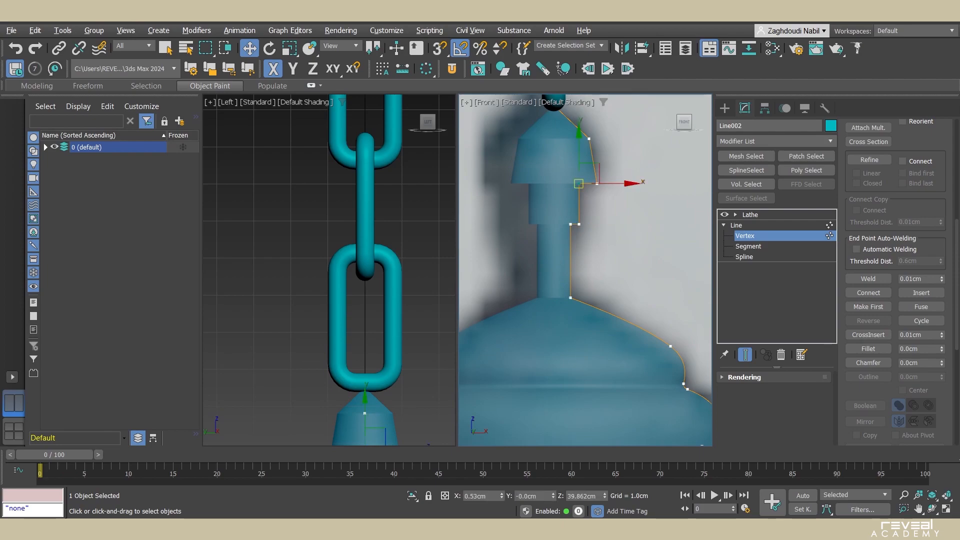
pyautogui.moveTo(561, 288); pyautogui.dragTo(561, 289)
pyautogui.moveTo(613, 184); pyautogui.dragTo(617, 184)
# - Convert the finial cap's upper outer vertex to Smooth and reposition it at about X 0.736 cm, Z 41.016 cm
pyautogui.moveTo(613, 177); pyautogui.dragTo(603, 212, button='middle')
pyautogui.scroll(2, 595, 233)
pyautogui.scroll(-2, 595, 235)
pyautogui.click(579, 176)
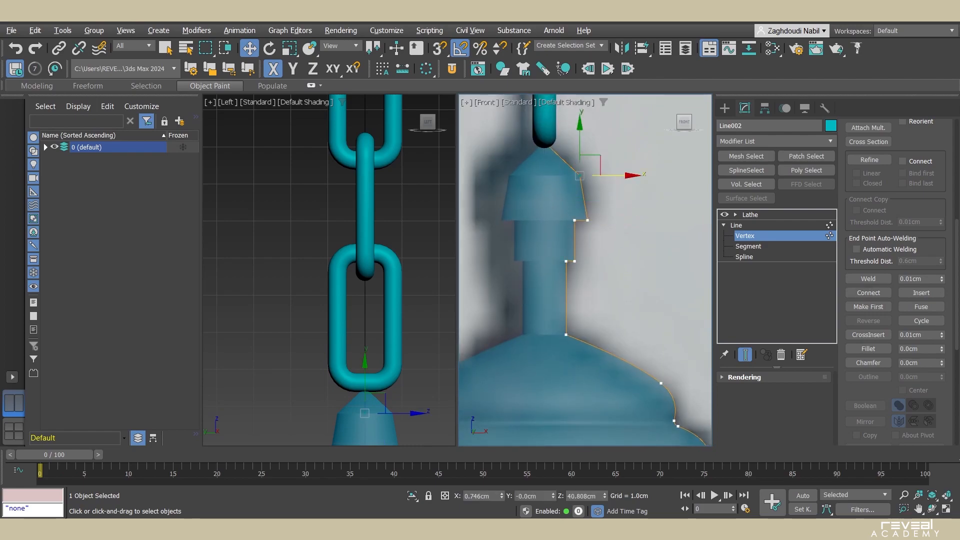
pyautogui.rightClick(614, 165)
pyautogui.click(593, 100)
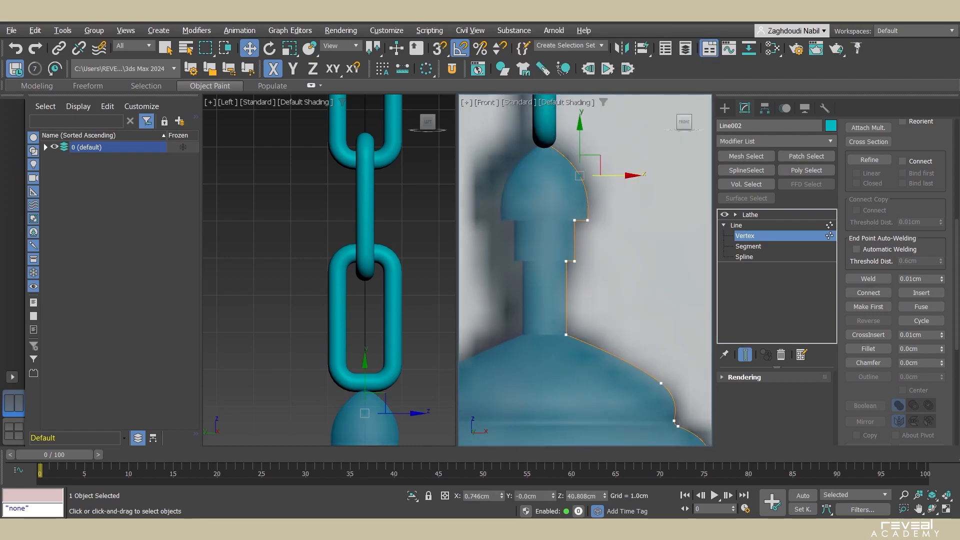
pyautogui.moveTo(580, 142); pyautogui.dragTo(580, 131)
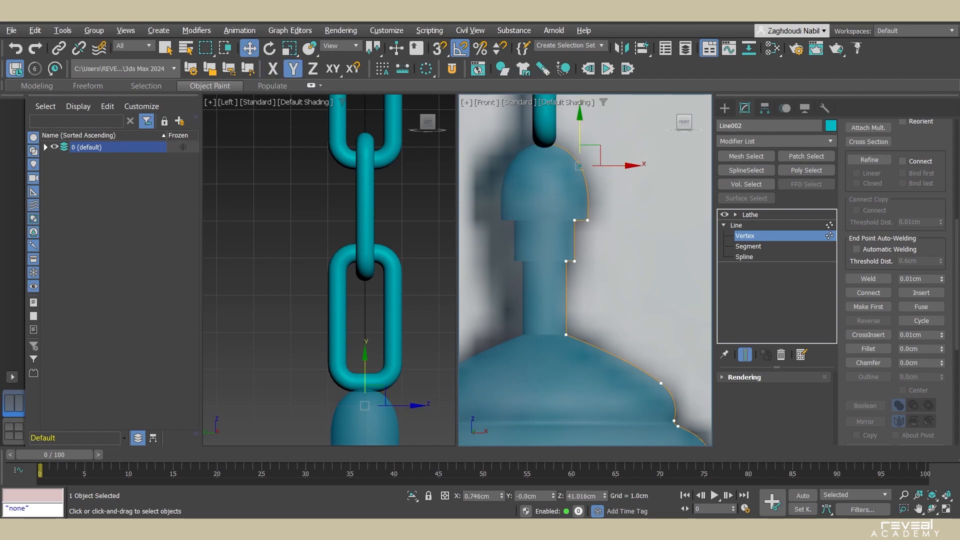
pyautogui.moveTo(612, 165); pyautogui.dragTo(614, 165)
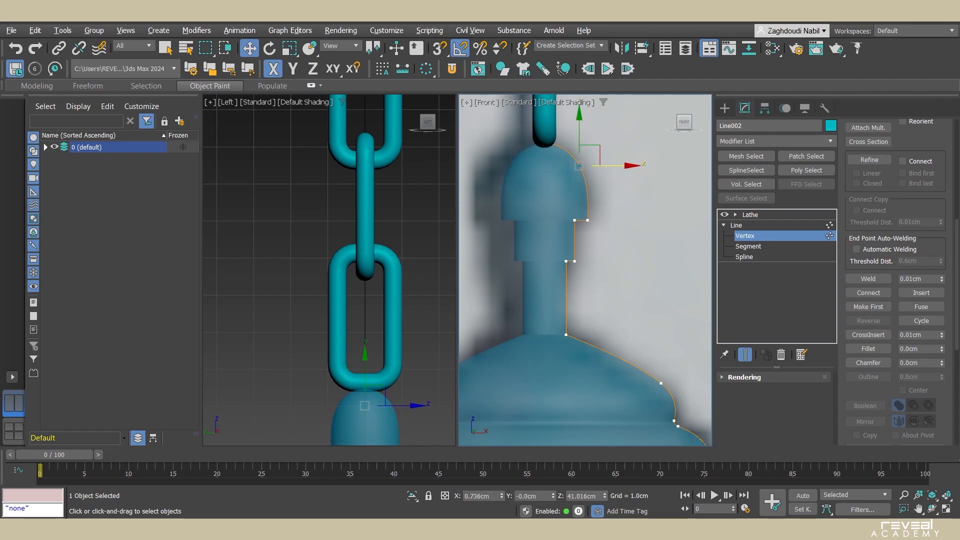
# - Move the vertices of the finial cap's rim and small collar outward, and fillet the rim corner and the collar's inner corner at the neck
pyautogui.moveTo(595, 208); pyautogui.dragTo(573, 269)
pyautogui.moveTo(619, 220); pyautogui.dragTo(624, 220)
pyautogui.click(868, 349)
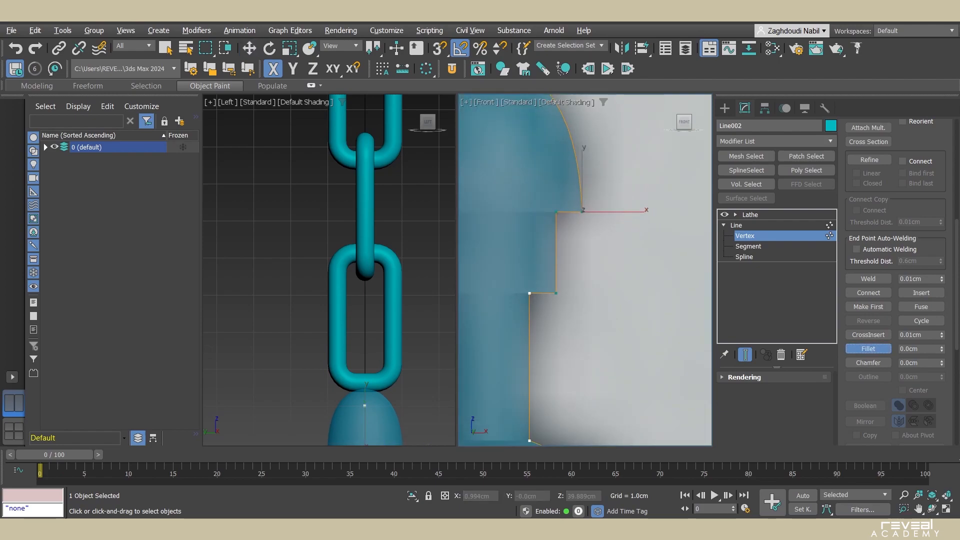
pyautogui.moveTo(582, 212); pyautogui.dragTo(585, 207)
pyautogui.moveTo(565, 284); pyautogui.dragTo(571, 239, button='middle')
pyautogui.moveTo(535, 248); pyautogui.dragTo(537, 235)
pyautogui.moveTo(555, 320); pyautogui.dragTo(572, 250, button='middle')
pyautogui.scroll(-9, 570, 262)
# - Return to the Lathe level and raise the lathed metal top to about Z 37.387 cm so its cap overlaps the lowest chain link
pyautogui.click(750, 215)
pyautogui.press('F4')
pyautogui.press('F4')
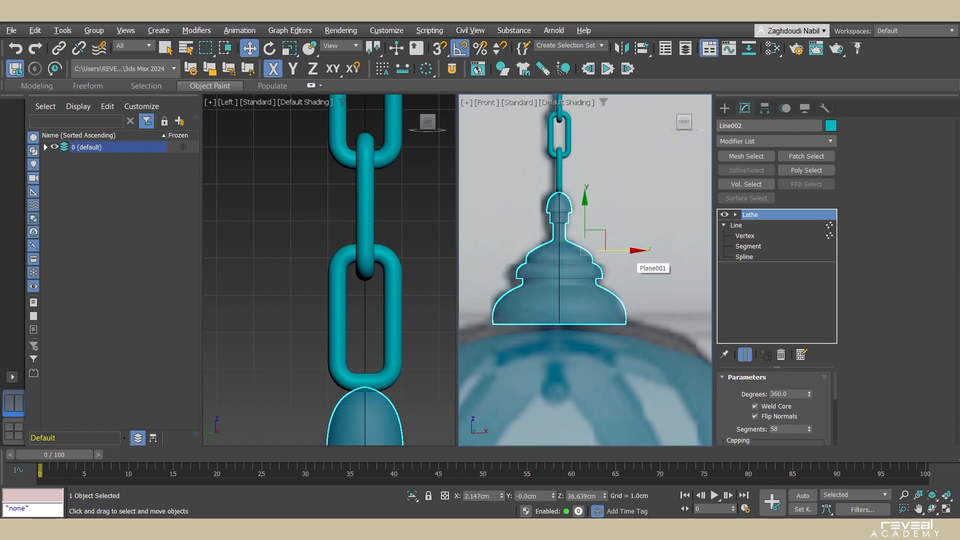
pyautogui.scroll(3, 640, 260)
pyautogui.moveTo(640, 260); pyautogui.dragTo(645, 284, button='middle')
pyautogui.press('F6')
pyautogui.moveTo(589, 253); pyautogui.dragTo(589, 240)
pyautogui.keyDown('alt'); pyautogui.moveTo(625, 260); pyautogui.dragTo(600, 235, button='middle'); pyautogui.keyUp('alt')
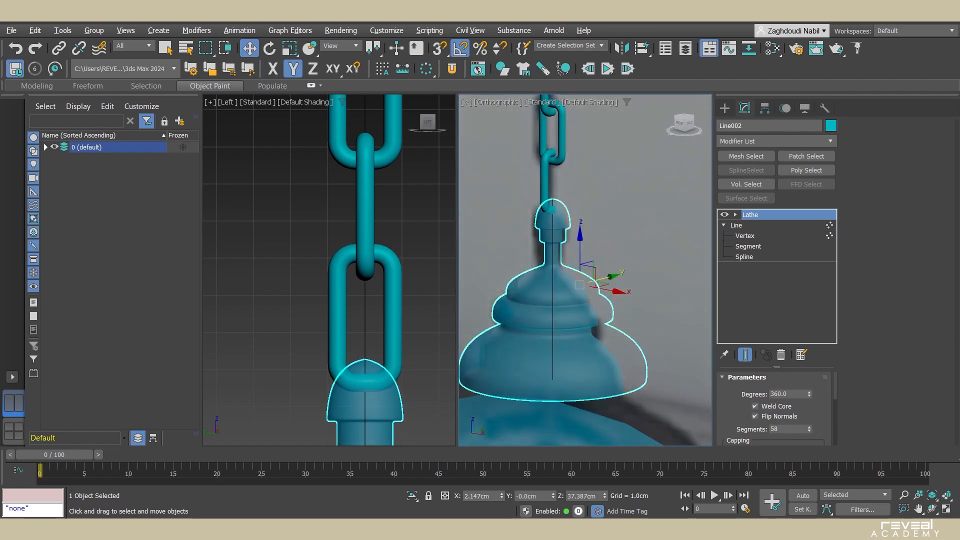
# - Move the reference image plane back along Y to about 30.119 cm, behind the chandelier model
pyautogui.scroll(-3, 329, 270)
pyautogui.keyDown('alt'); pyautogui.moveTo(329, 270); pyautogui.dragTo(370, 262, button='middle'); pyautogui.keyUp('alt')
pyautogui.scroll(-8, 363, 271)
pyautogui.click(352, 281)
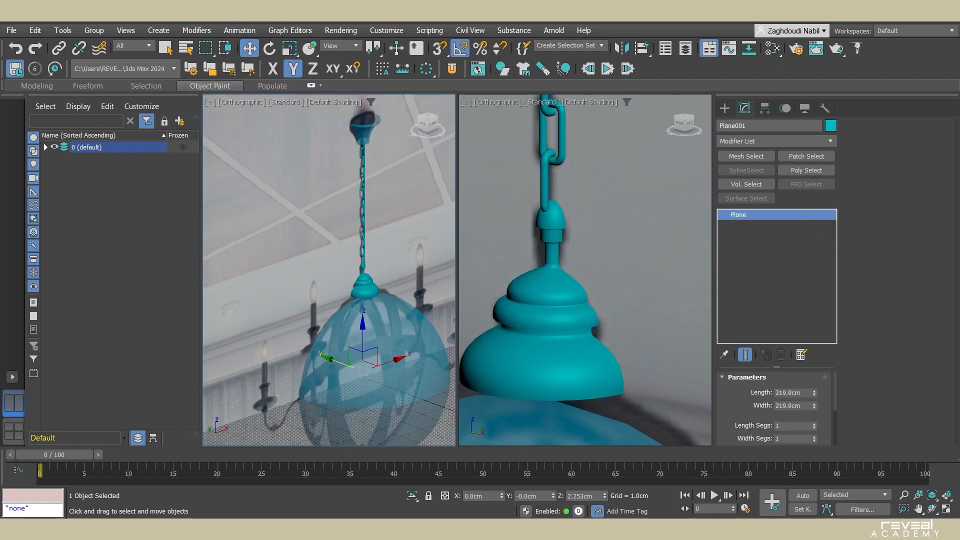
pyautogui.moveTo(338, 362); pyautogui.dragTo(278, 344)
# - Enable Weld Core on the ceiling canopy's Lathe and check its bottom cap with edged faces, hiding the edges again
pyautogui.scroll(6, 355, 246)
pyautogui.moveTo(357, 165); pyautogui.dragTo(320, 439, button='middle')
pyautogui.click(350, 160)
pyautogui.keyDown('alt'); pyautogui.moveTo(350, 160); pyautogui.dragTo(362, 135, button='middle'); pyautogui.keyUp('alt')
pyautogui.scroll(3, 345, 240)
pyautogui.scroll(4, 348, 125)
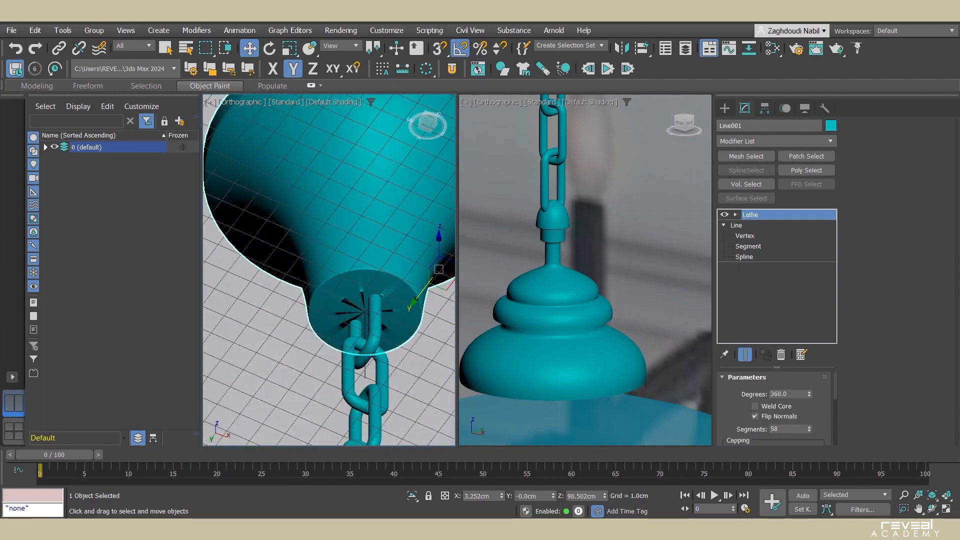
pyautogui.press('F4')
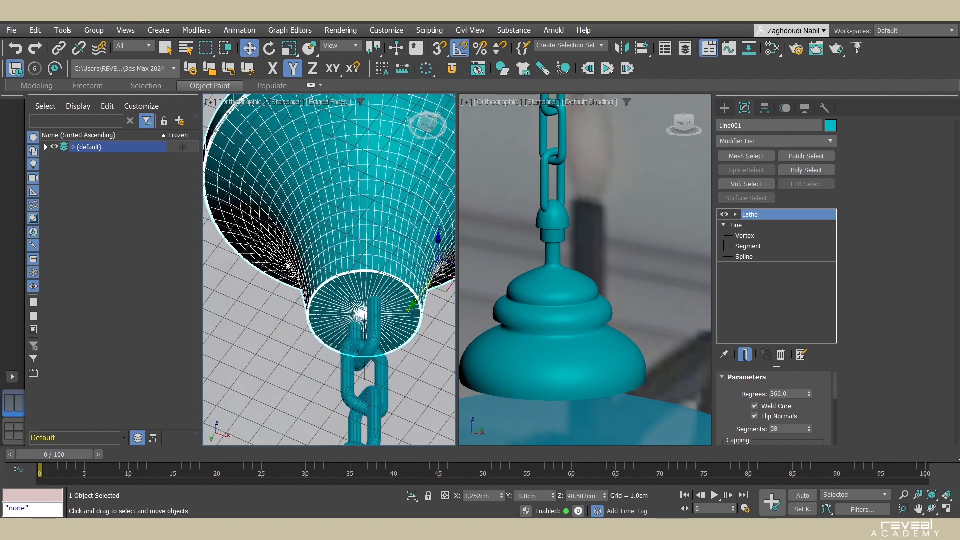
pyautogui.scroll(-6, 364, 320)
pyautogui.moveTo(364, 250)
pyautogui.keyDown('alt'); pyautogui.mouseDown(button='middle')
pyautogui.moveTo(361, 320)
pyautogui.moveTo(353, 200)
pyautogui.mouseUp(button='middle'); pyautogui.keyUp('alt')
pyautogui.press('F4')
# - Switch the second view to Front and frame the glass globe over the reference
pyautogui.scroll(-3, 347, 310)
pyautogui.moveTo(347, 320); pyautogui.dragTo(356, 200, button='middle')
pyautogui.moveTo(356, 200)
pyautogui.keyDown('alt'); pyautogui.mouseDown(button='middle')
pyautogui.moveTo(350, 225)
pyautogui.moveTo(320, 220)
pyautogui.moveTo(337, 175)
pyautogui.moveTo(343, 188)
pyautogui.mouseUp(button='middle'); pyautogui.keyUp('alt')
pyautogui.moveTo(342, 187); pyautogui.dragTo(339, 245, button='middle')
pyautogui.scroll(-4, 570, 280)
pyautogui.moveTo(567, 270); pyautogui.dragTo(578, 342, button='middle')
pyautogui.keyDown('alt'); pyautogui.moveTo(579, 343); pyautogui.dragTo(605, 341, button='middle'); pyautogui.keyUp('alt')
pyautogui.press('f')
pyautogui.press('z')
pyautogui.scroll(-7, 555, 225)
pyautogui.moveTo(554, 320); pyautogui.dragTo(552, 215, button='middle')
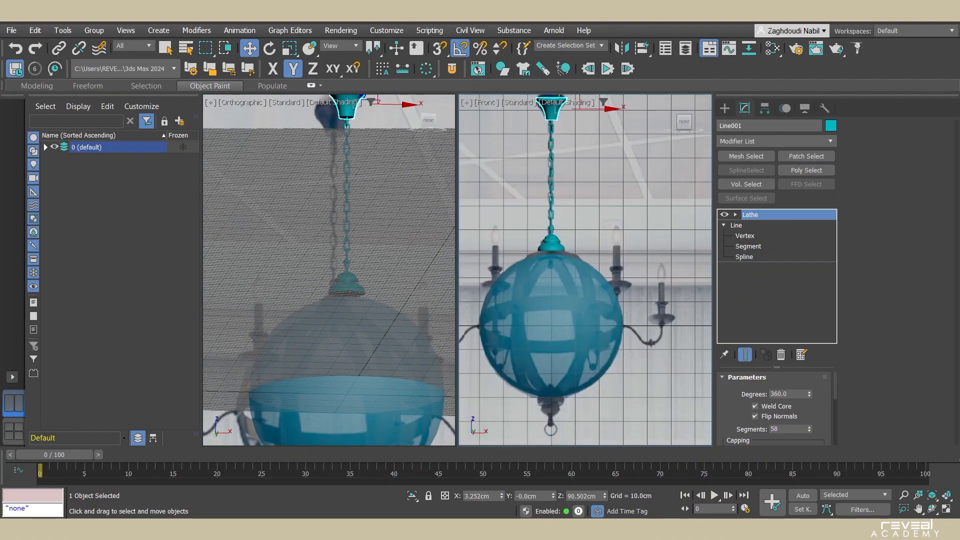
# - Examine the finial below the globe in the reference and the metal top above it in the Front view
pyautogui.scroll(5, 553, 394)
pyautogui.moveTo(552, 395); pyautogui.dragTo(578, 330, button='middle')
pyautogui.scroll(5, 580, 370)
pyautogui.moveTo(580, 370); pyautogui.dragTo(538, 280, button='middle')
pyautogui.scroll(-2, 555, 300)
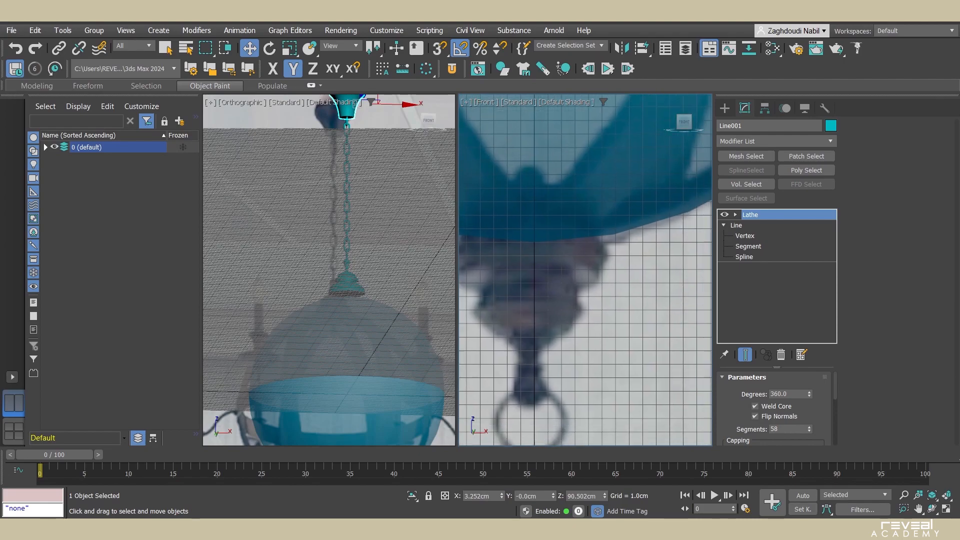
pyautogui.scroll(-2, 610, 310)
pyautogui.scroll(-6, 577, 240)
pyautogui.moveTo(577, 170); pyautogui.dragTo(567, 369, button='middle')
pyautogui.scroll(2, 575, 248)
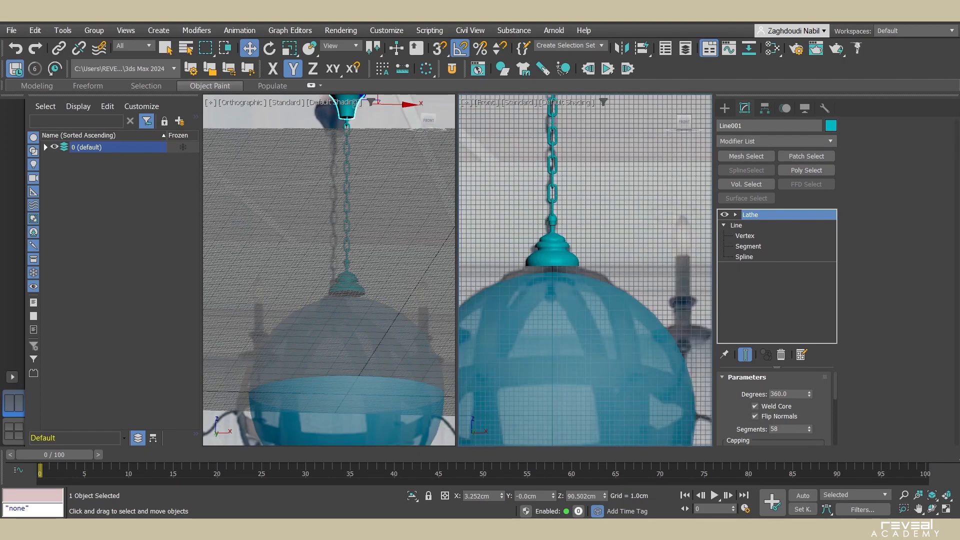
pyautogui.scroll(3, 549, 239)
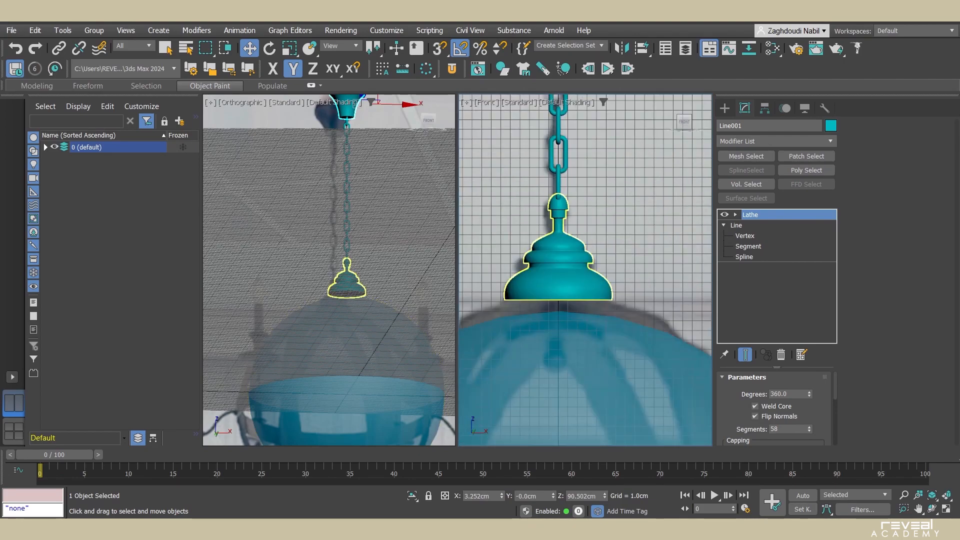
pyautogui.scroll(-5, 588, 388)
pyautogui.moveTo(587, 387); pyautogui.dragTo(567, 255, button='middle')
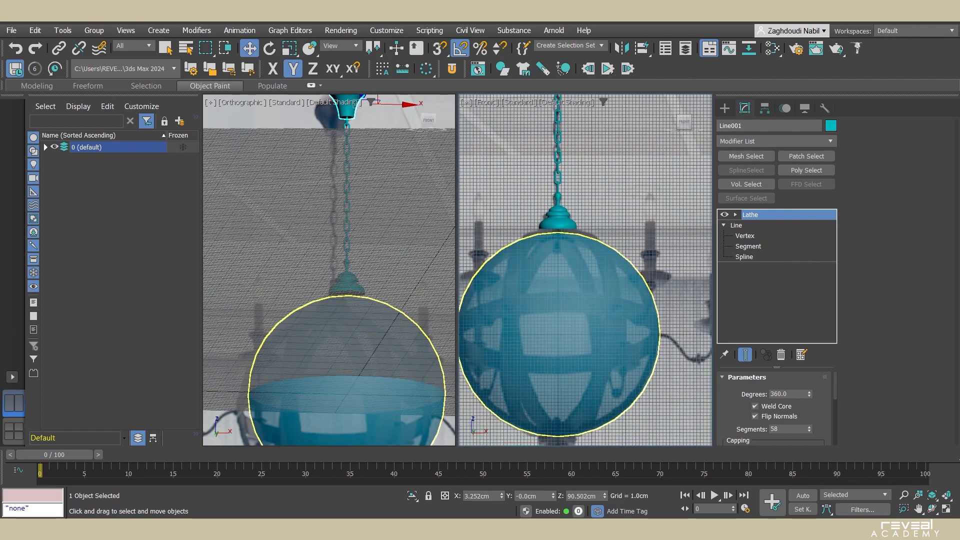
# - Hide the Front view grid and draw a Line along the bottom finial's outer edge, tracing its upper rim and stepped body
pyautogui.moveTo(586, 425); pyautogui.dragTo(654, 288, button='middle')
pyautogui.scroll(6, 573, 278)
pyautogui.press('g')
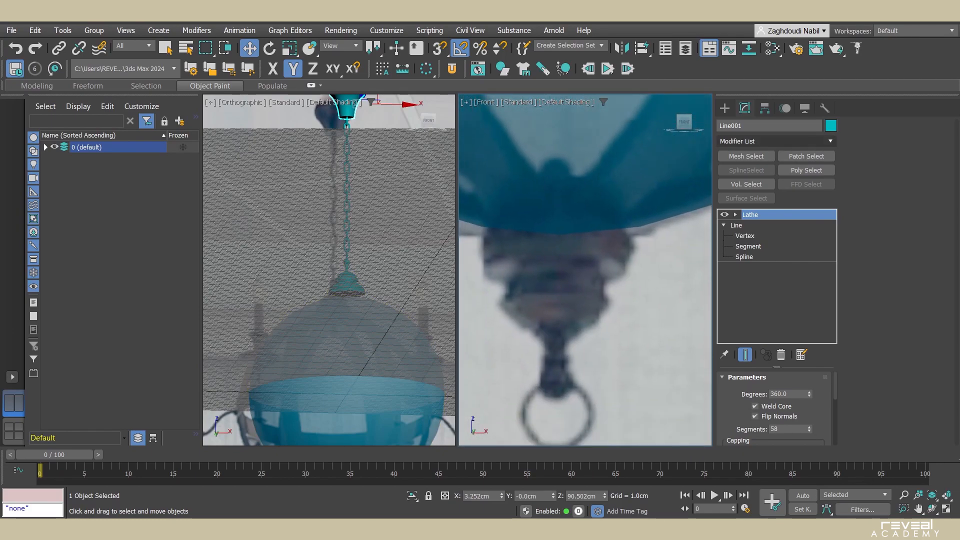
pyautogui.click(724, 109)
pyautogui.click(746, 202)
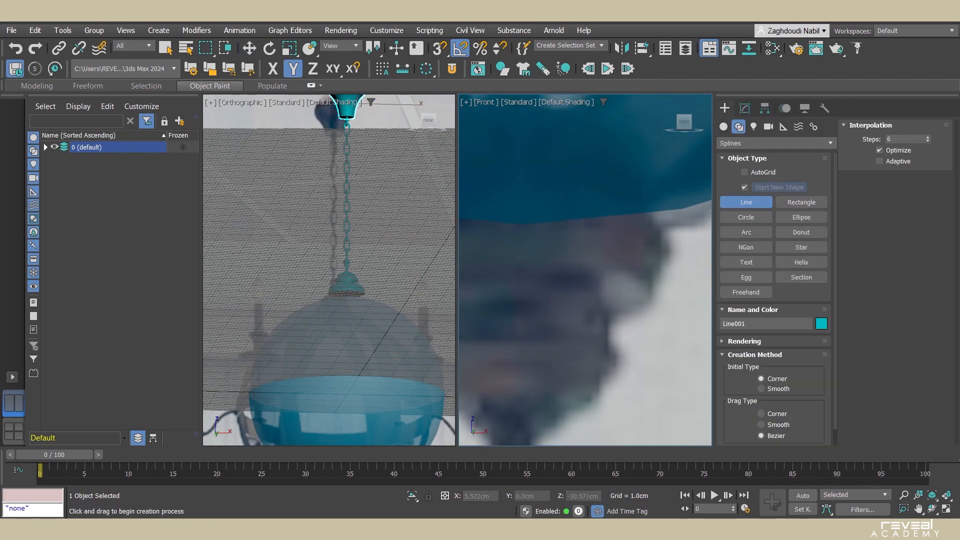
pyautogui.click(668, 226)
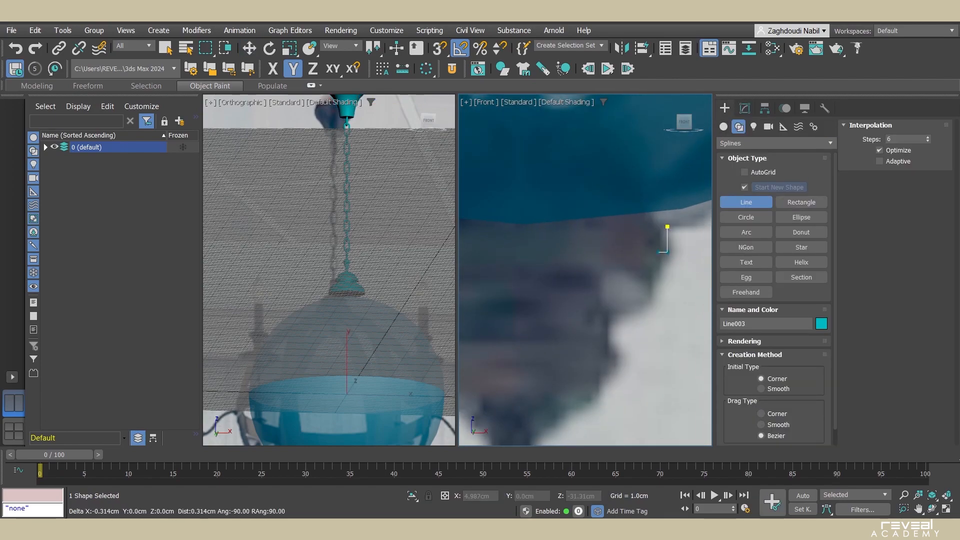
pyautogui.click(649, 298)
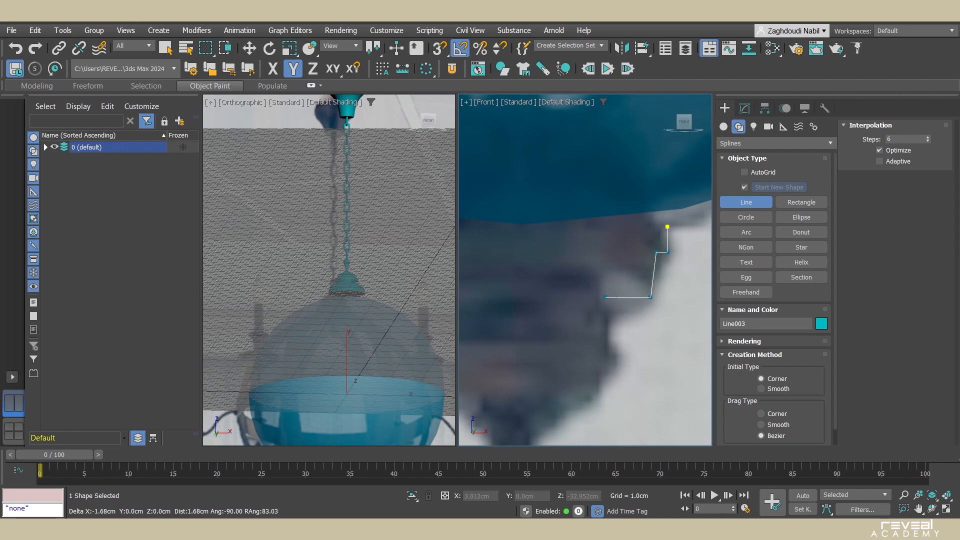
pyautogui.click(605, 297)
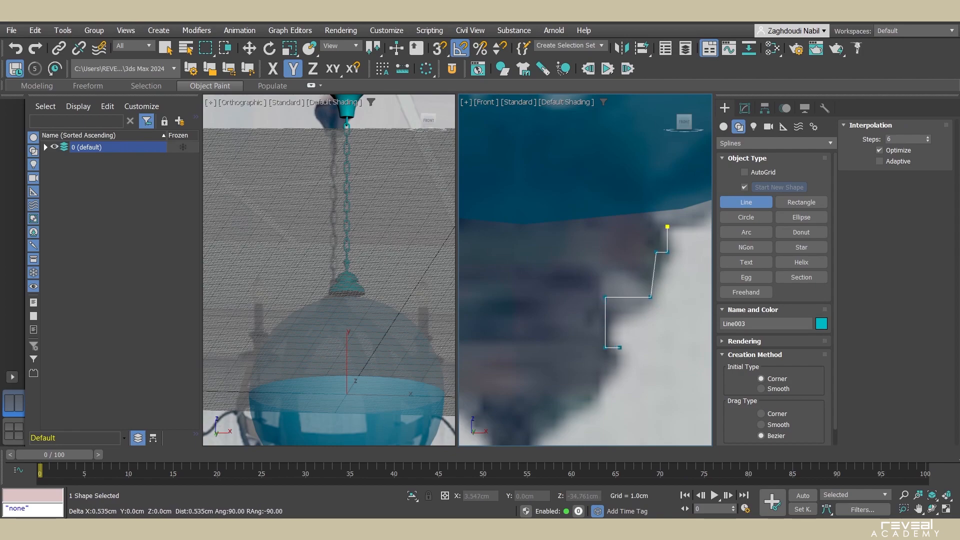
pyautogui.click(621, 360)
pyautogui.click(599, 381)
pyautogui.click(598, 402)
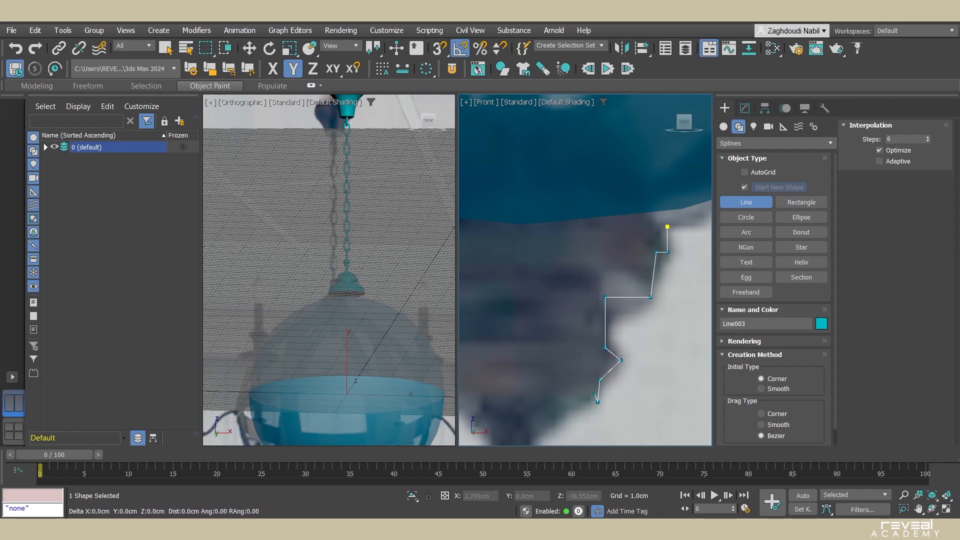
# - Continue the line down the finial's lower taper, neck, small ring and bulb to its base, and finish the open profile
pyautogui.moveTo(596, 404); pyautogui.dragTo(626, 307, button='middle')
pyautogui.scroll(-4, 616, 319)
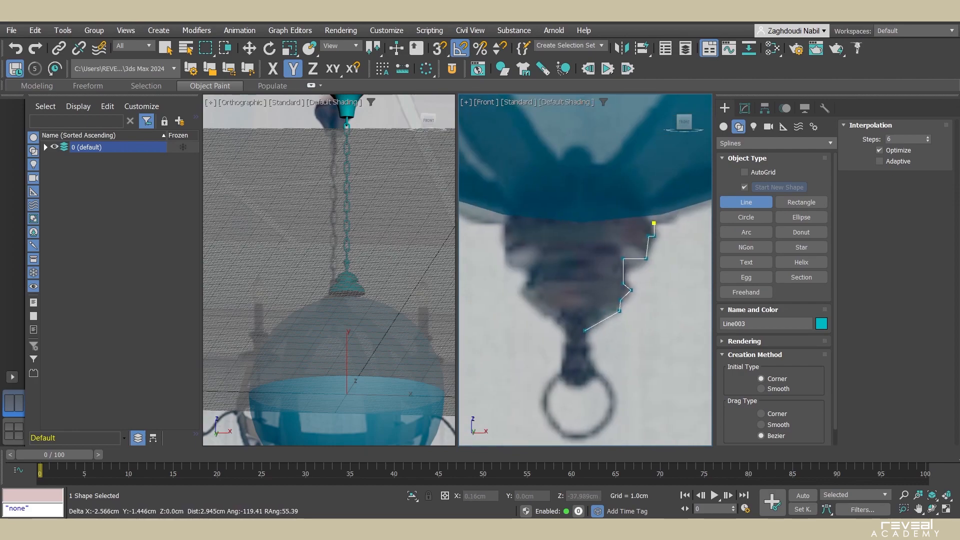
pyautogui.click(585, 330)
pyautogui.scroll(6, 583, 341)
pyautogui.click(587, 343)
pyautogui.click(603, 358)
pyautogui.click(593, 370)
pyautogui.click(594, 387)
pyautogui.moveTo(604, 397); pyautogui.dragTo(622, 299, button='middle')
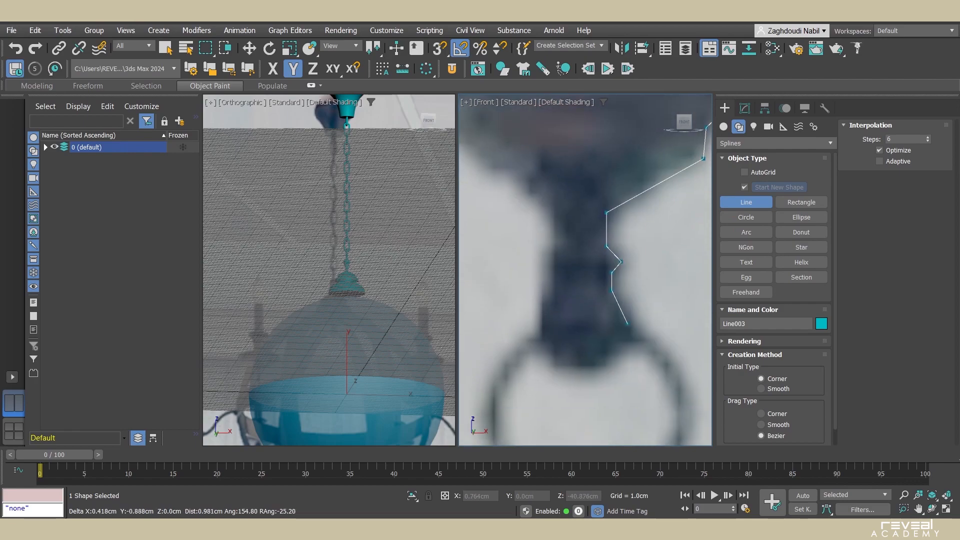
pyautogui.click(632, 330)
pyautogui.click(603, 369)
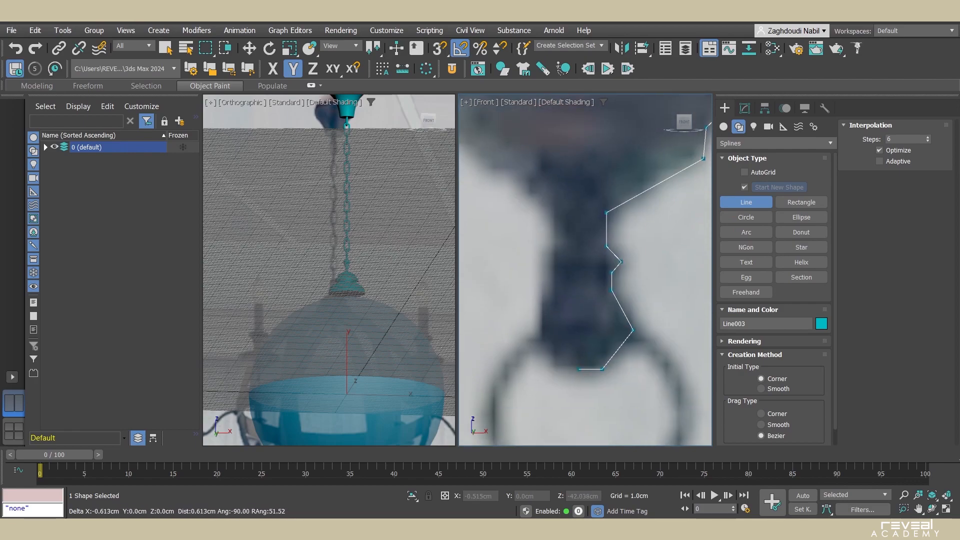
pyautogui.click(586, 369)
pyautogui.rightClick(586, 369)
# - Select the profile's last vertex at Vertex level and set its X position to 0 cm
pyautogui.click(744, 108)
pyautogui.press('1')
pyautogui.click(585, 369)
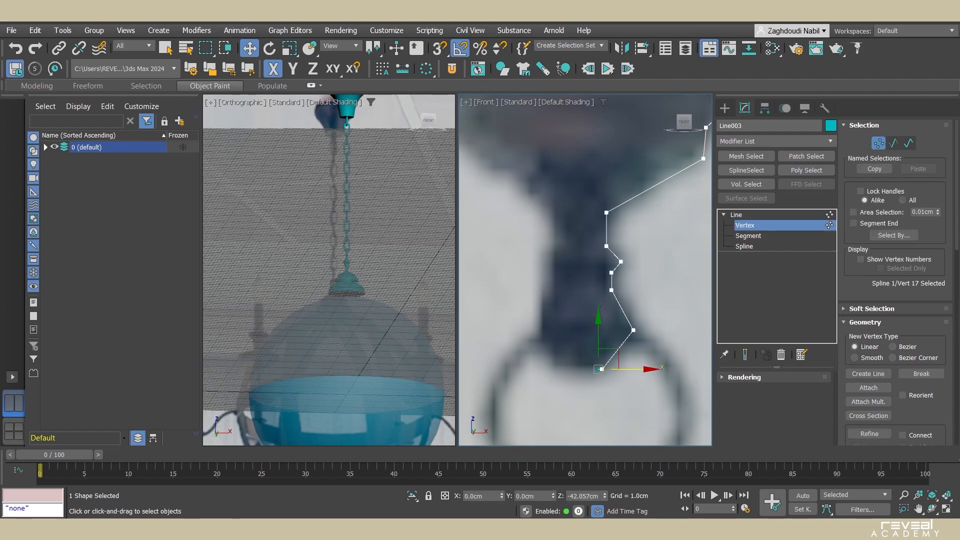
# - Select the 15 profile vertices above the base and move them slightly outward along X
pyautogui.scroll(-5, 575, 325)
pyautogui.scroll(2, 600, 295)
pyautogui.scroll(-2, 600, 295)
pyautogui.scroll(2, 603, 293)
pyautogui.moveTo(602, 293); pyautogui.dragTo(584, 332, button='middle')
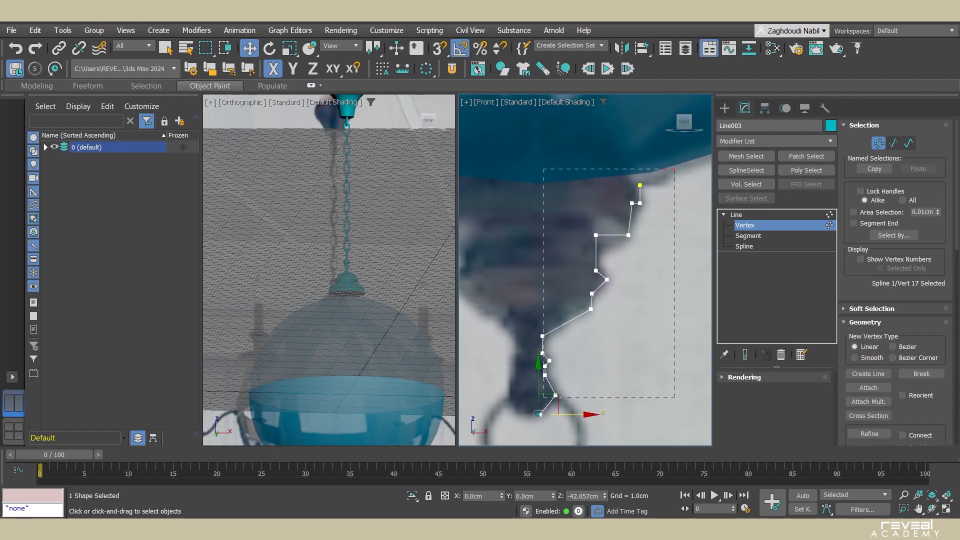
pyautogui.moveTo(673, 169); pyautogui.dragTo(673, 169)
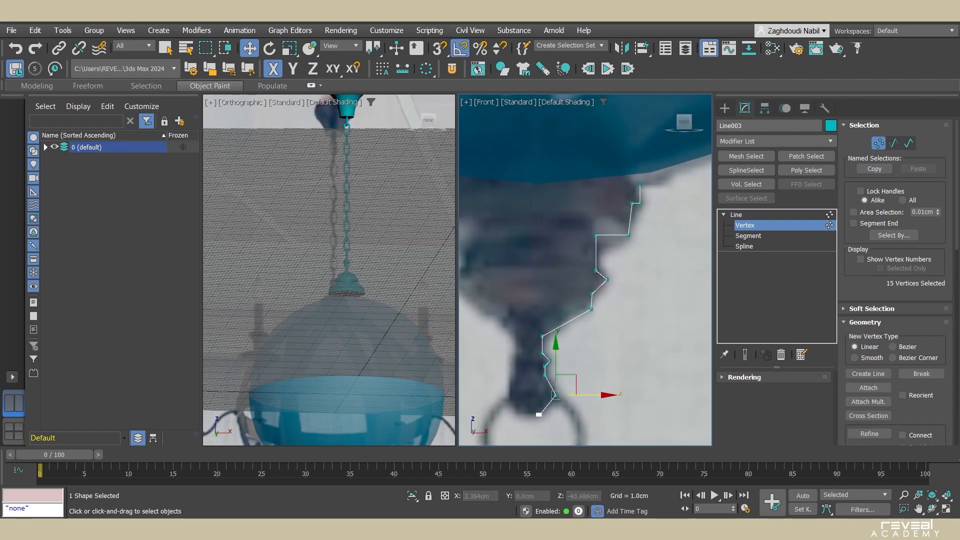
pyautogui.moveTo(591, 395); pyautogui.dragTo(604, 395)
pyautogui.moveTo(604, 395); pyautogui.dragTo(596, 377, button='middle')
pyautogui.scroll(2, 550, 424)
pyautogui.moveTo(549, 424); pyautogui.dragTo(561, 398, button='middle')
# - Leave Vertex level and shift the reference plane along X to about 0.615 cm so its finial matches the profile
pyautogui.click(736, 215)
pyautogui.click(620, 269)
pyautogui.scroll(-2, 520, 277)
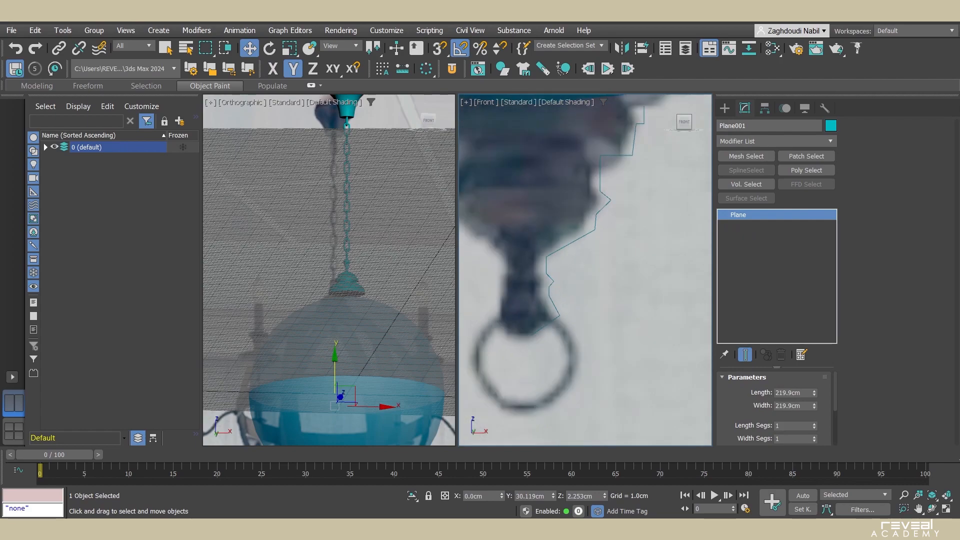
pyautogui.moveTo(374, 406); pyautogui.dragTo(376, 407)
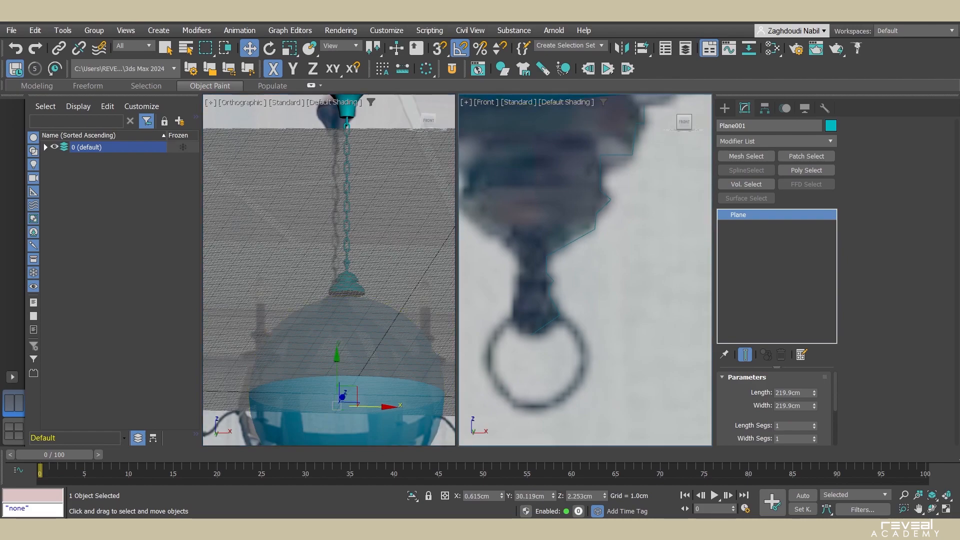
pyautogui.scroll(-2, 574, 369)
# - Select the finial profile line and apply a Lathe modifier to it
pyautogui.click(589, 269)
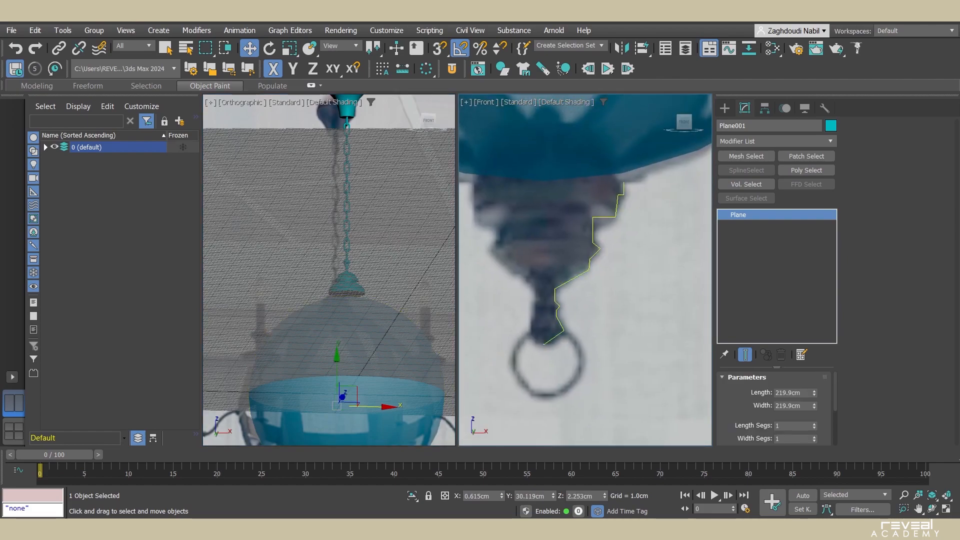
pyautogui.click(590, 261)
pyautogui.write('x')
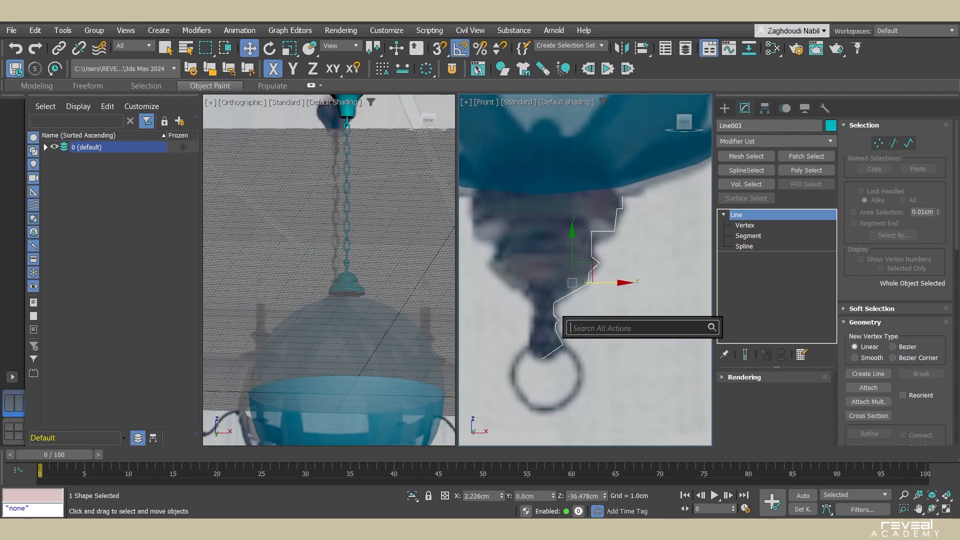
pyautogui.write('lathe')
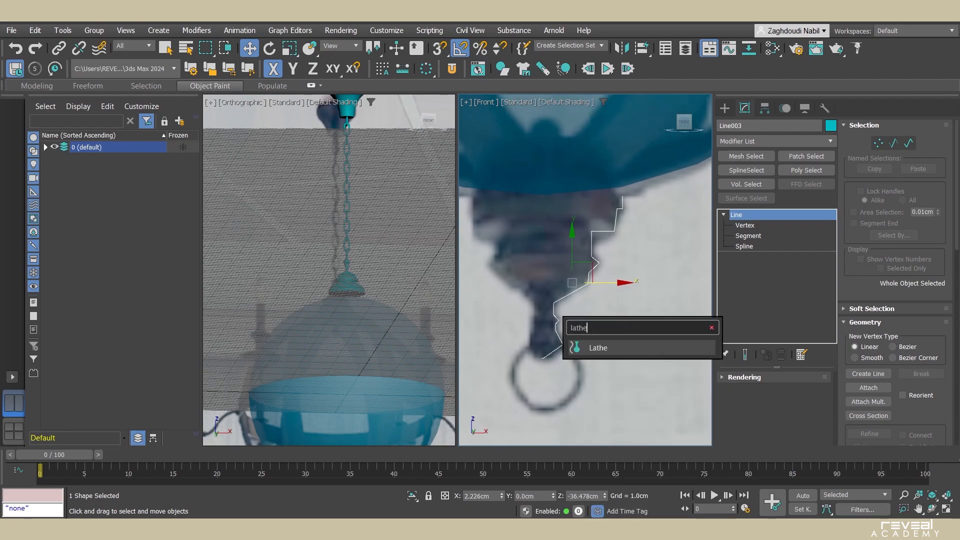
pyautogui.press('Return')
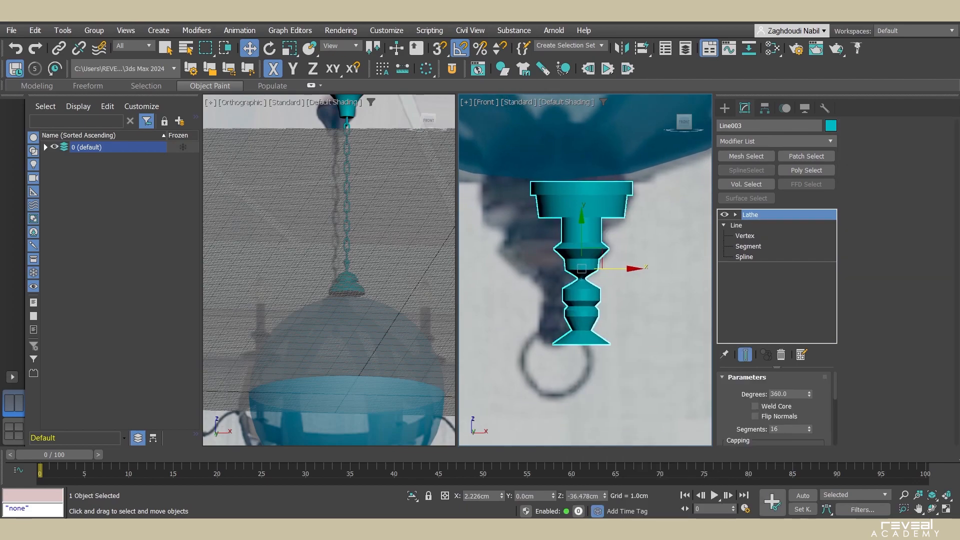
# - Align the lathe axis to the innermost end of the finial profile and enable Flip Normals
pyautogui.scroll(-1, 742, 435)
pyautogui.click(743, 439)
pyautogui.scroll(5, 775, 410)
pyautogui.click(755, 416)
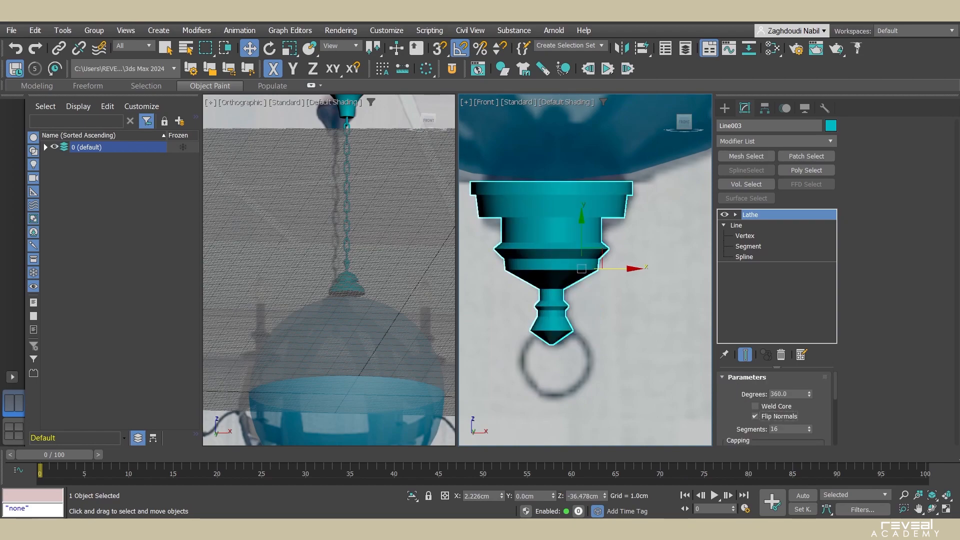
# - With the lathed result shown, convert the bulb's outer vertex to Smooth and move the outer base vertex to about X 0.412 cm
pyautogui.click(745, 235)
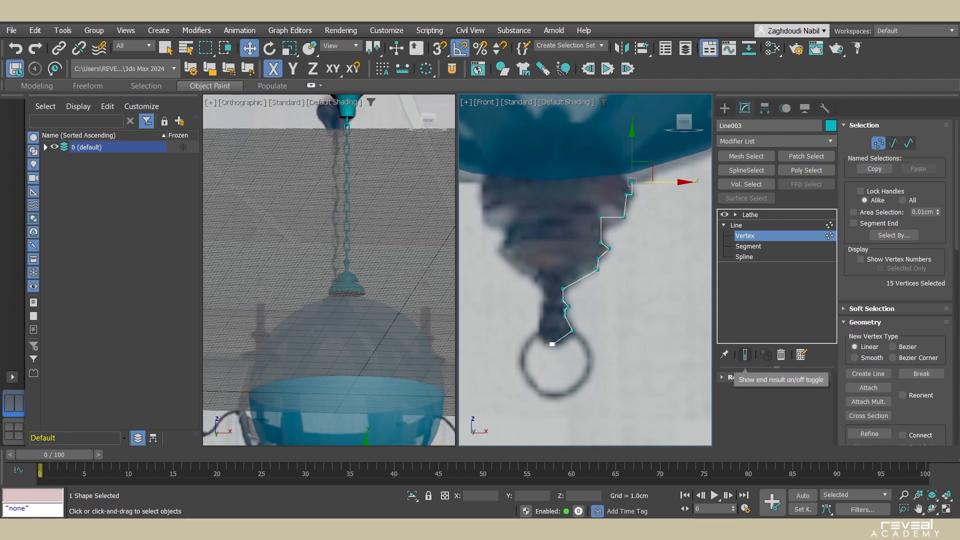
pyautogui.click(745, 354)
pyautogui.scroll(4, 607, 246)
pyautogui.scroll(5, 515, 382)
pyautogui.moveTo(532, 380); pyautogui.dragTo(570, 266, button='middle')
pyautogui.moveTo(629, 307); pyautogui.dragTo(588, 341)
pyautogui.rightClick(611, 320)
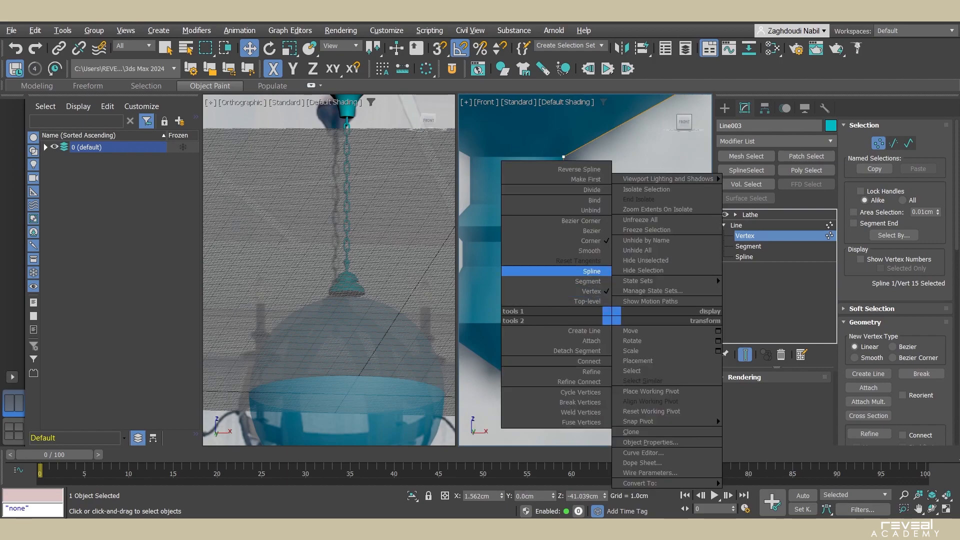
pyautogui.click(579, 250)
pyautogui.moveTo(631, 323); pyautogui.dragTo(636, 322)
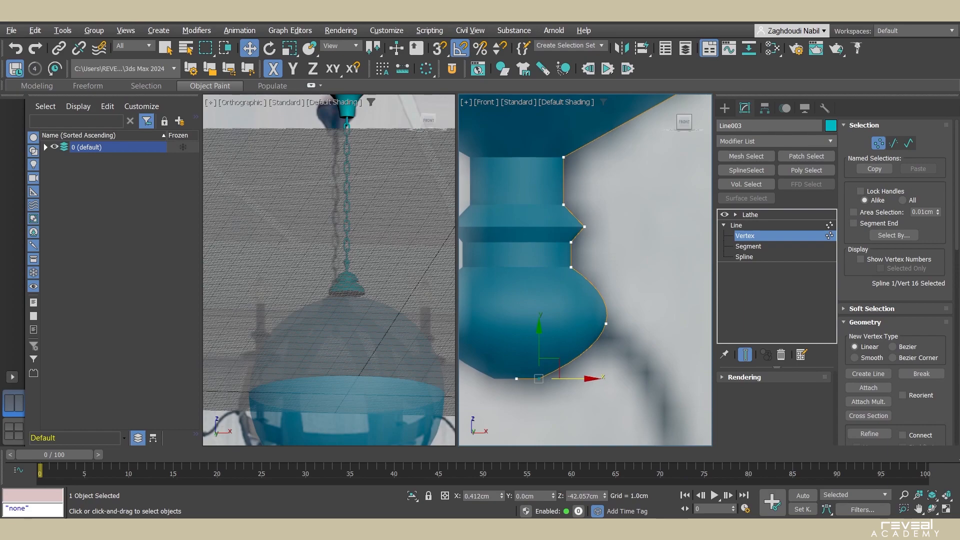
# - Select the two vertices below the neck's small ring and align them in X with the vertex above it using 2.5D vertex snap
pyautogui.scroll(3, 564, 125)
pyautogui.scroll(3, 570, 276)
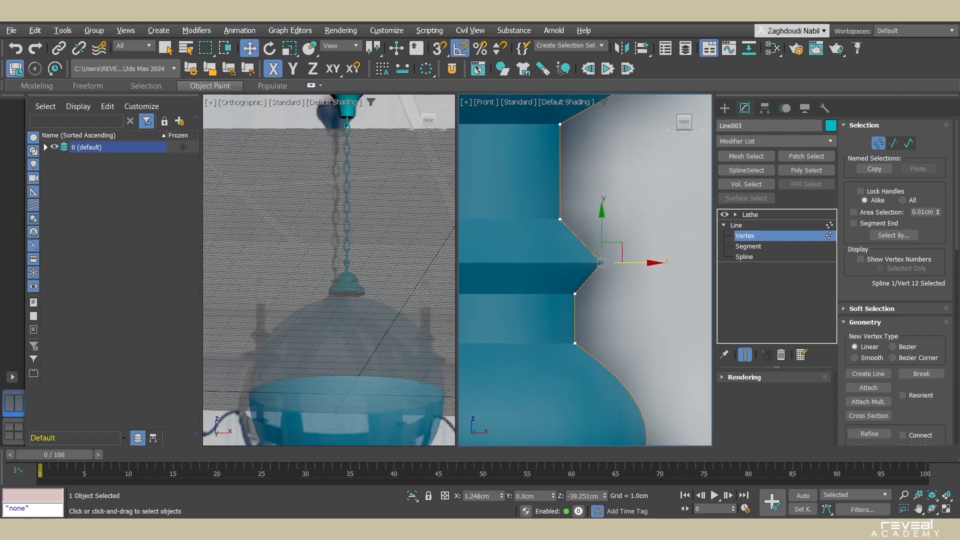
pyautogui.moveTo(563, 278); pyautogui.dragTo(584, 354)
pyautogui.press('s')
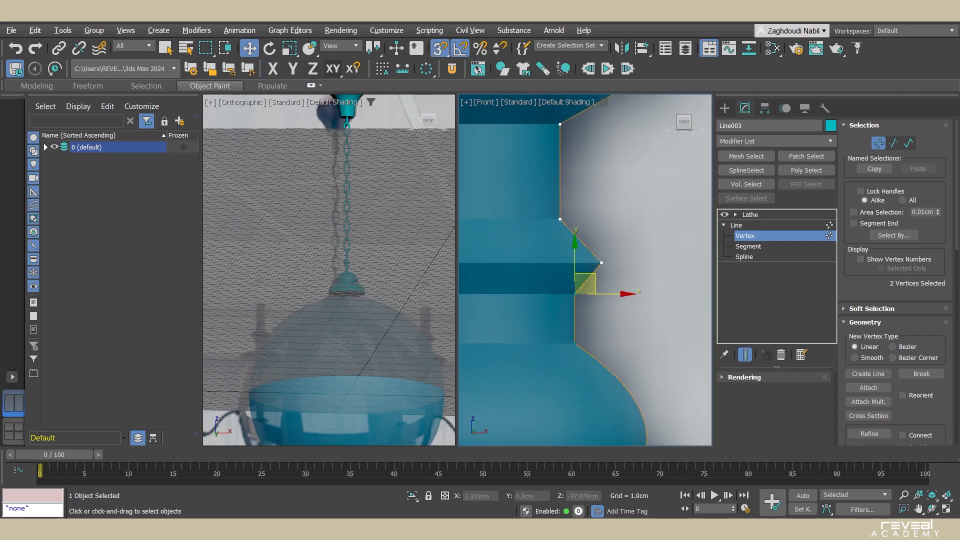
pyautogui.click(353, 69)
pyautogui.click(273, 69)
pyautogui.click(440, 49)
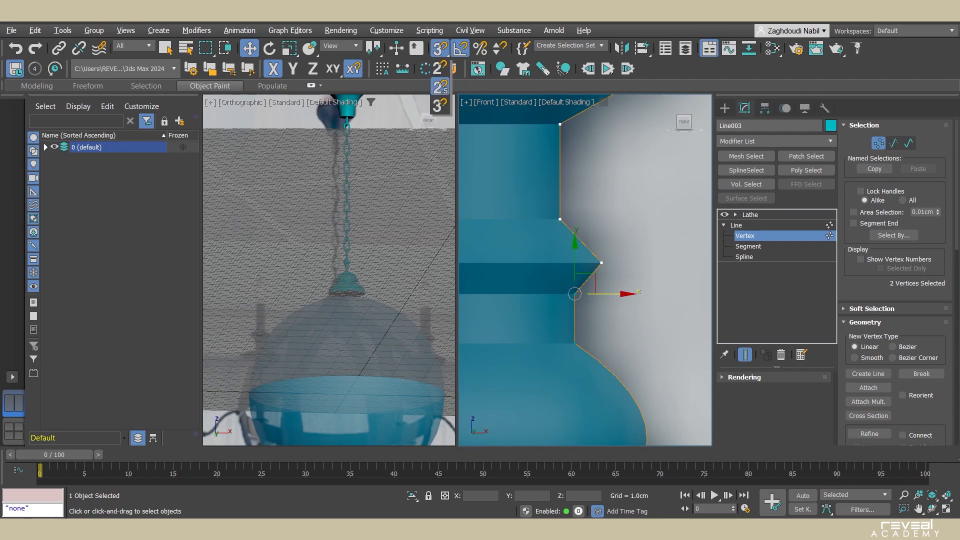
pyautogui.click(440, 87)
pyautogui.moveTo(575, 293); pyautogui.dragTo(560, 219)
# - Turn off snapping, convert the small ring's outermost vertex to Smooth and raise it to about Z -39.191 cm
pyautogui.click(601, 263)
pyautogui.press('s')
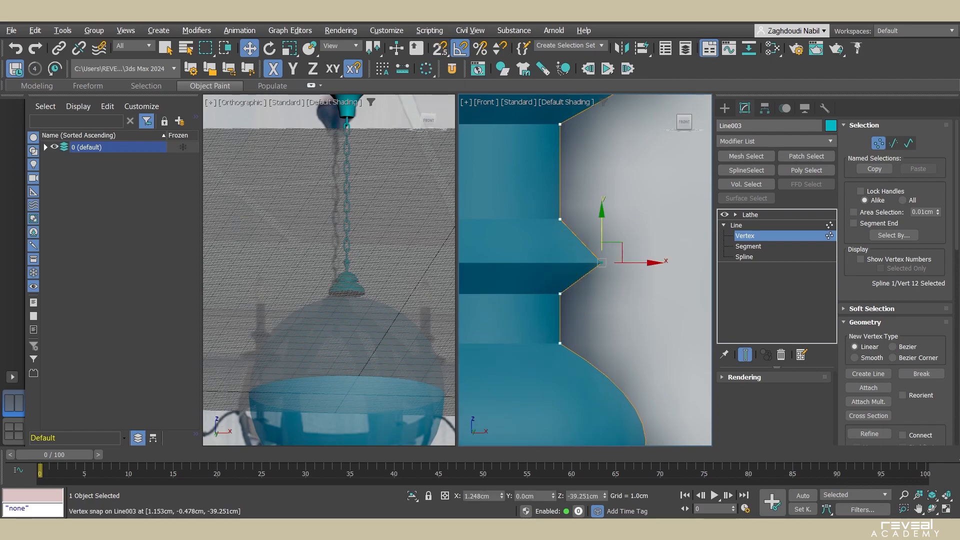
pyautogui.press('F6')
pyautogui.rightClick(599, 241)
pyautogui.click(584, 174)
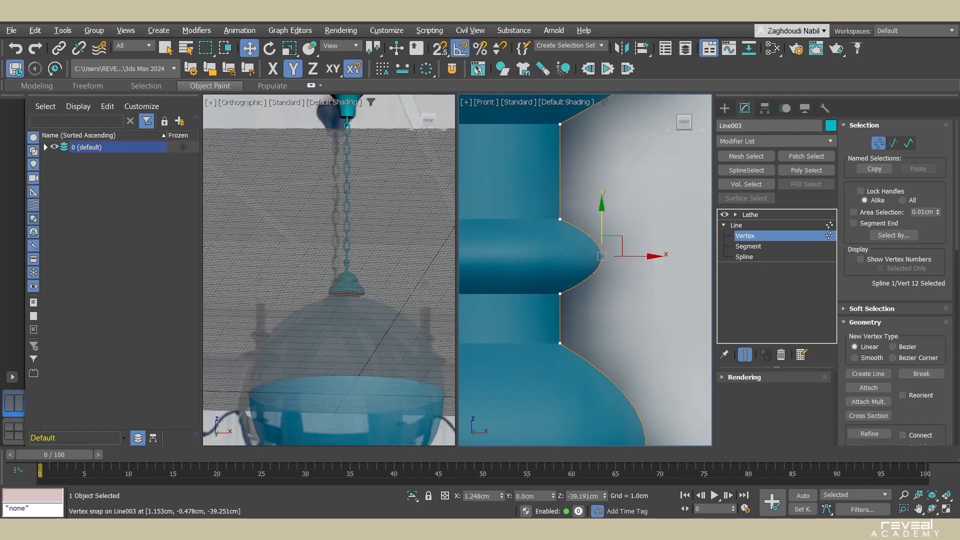
# - Pull the small ring's outermost vertex slightly inward, and fillet the neck's top corner and the ring's two inner corners by about 0.021 cm
pyautogui.moveTo(636, 256); pyautogui.dragTo(619, 256)
pyautogui.scroll(-4, 578, 328)
pyautogui.click(569, 226)
pyautogui.scroll(-5, 895, 279)
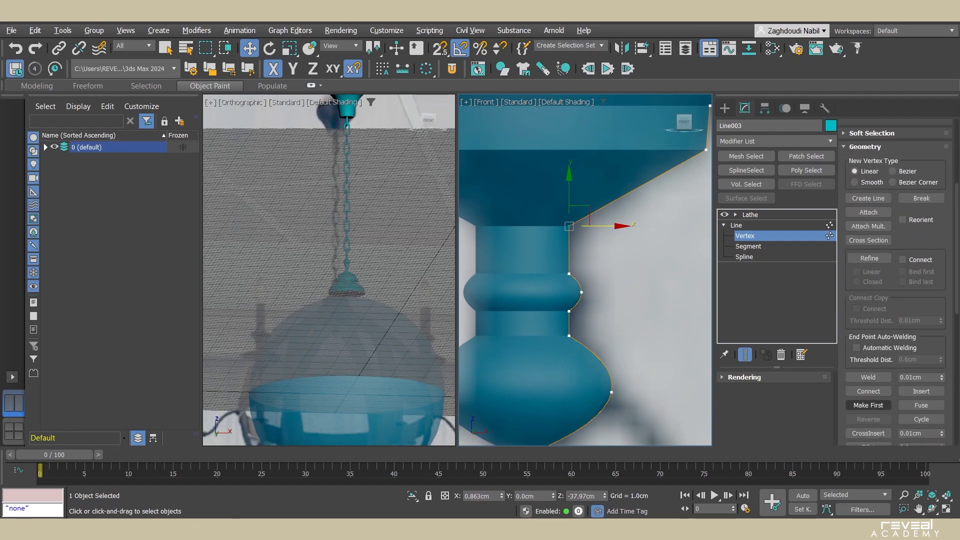
pyautogui.scroll(-4, 869, 405)
pyautogui.click(868, 320)
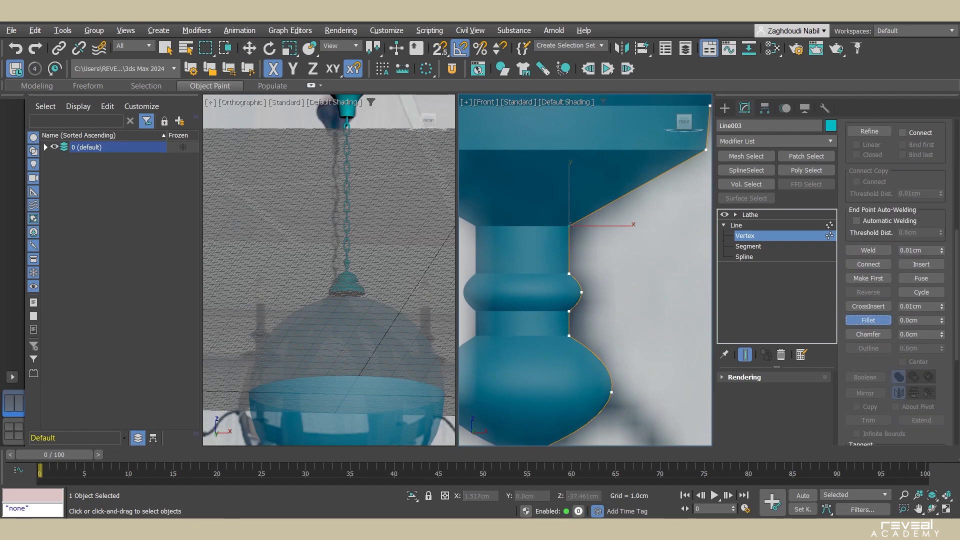
pyautogui.moveTo(568, 226); pyautogui.dragTo(569, 220)
pyautogui.scroll(2, 567, 278)
pyautogui.moveTo(570, 272); pyautogui.dragTo(634, 268)
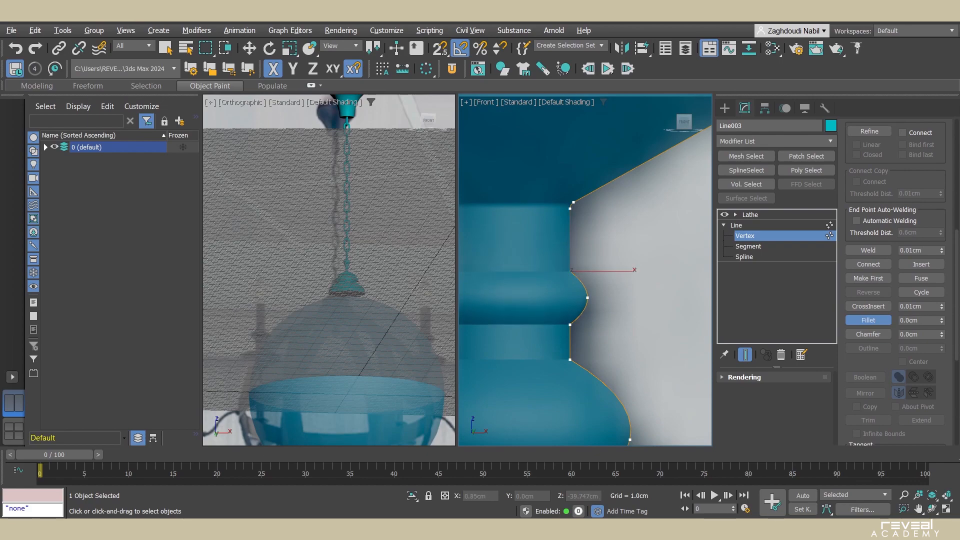
pyautogui.scroll(4, 572, 330)
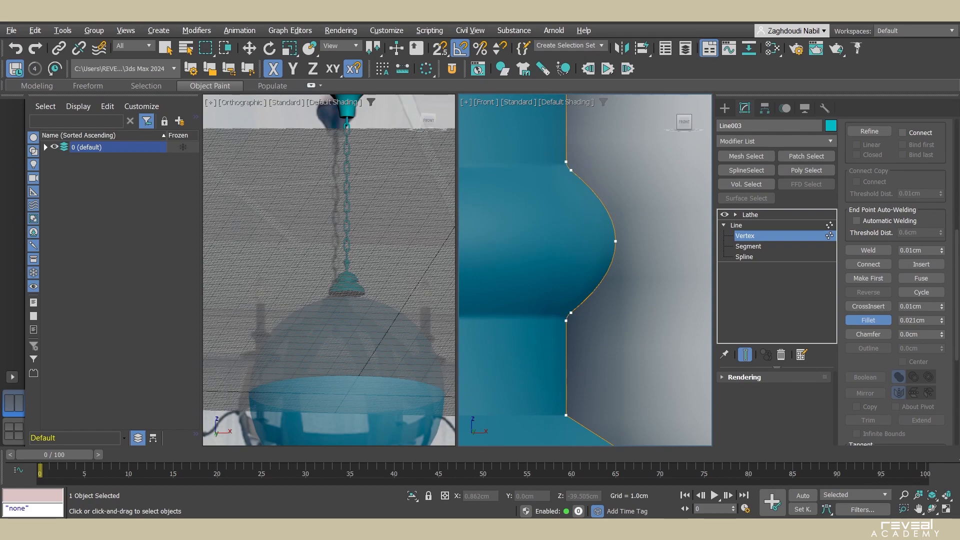
# - Show edged faces and fillet the corner where the neck meets the bulb by about 0.023 cm
pyautogui.press('F4')
pyautogui.scroll(-3, 584, 270)
pyautogui.scroll(2, 542, 400)
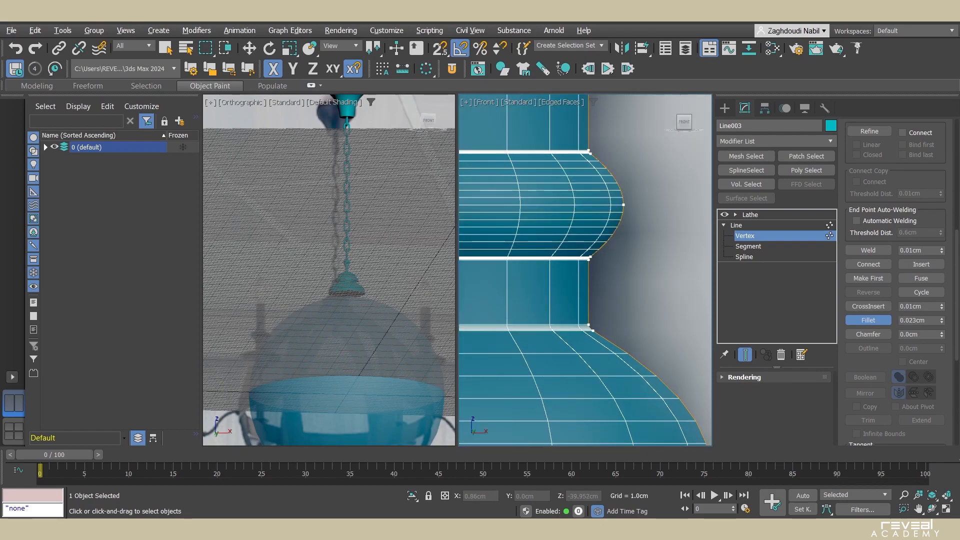
# - Convert the vertex at the cup's lower outer edge, above the neck's taper, to Smooth and lower it slightly
pyautogui.scroll(-6, 580, 360)
pyautogui.scroll(2, 636, 261)
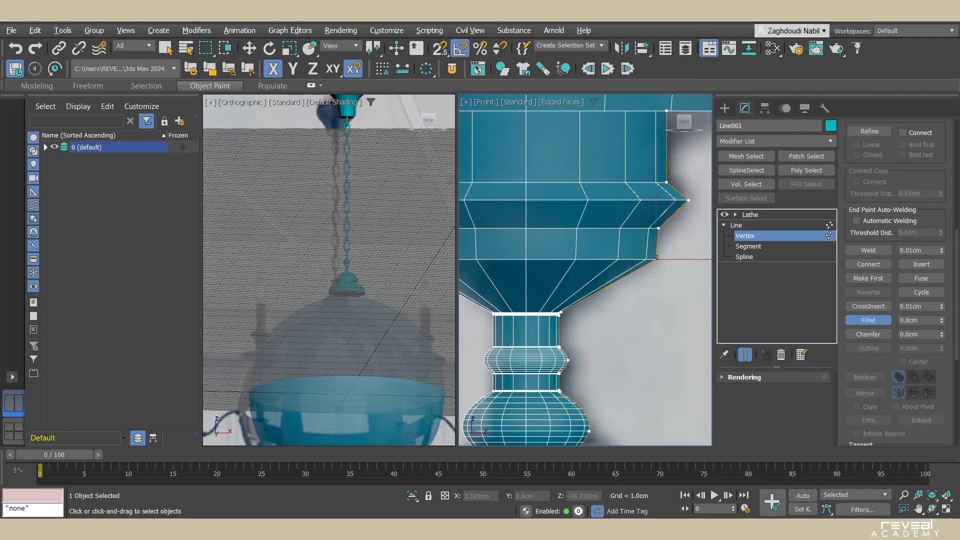
pyautogui.rightClick(664, 257)
pyautogui.rightClick(664, 257)
pyautogui.click(642, 202)
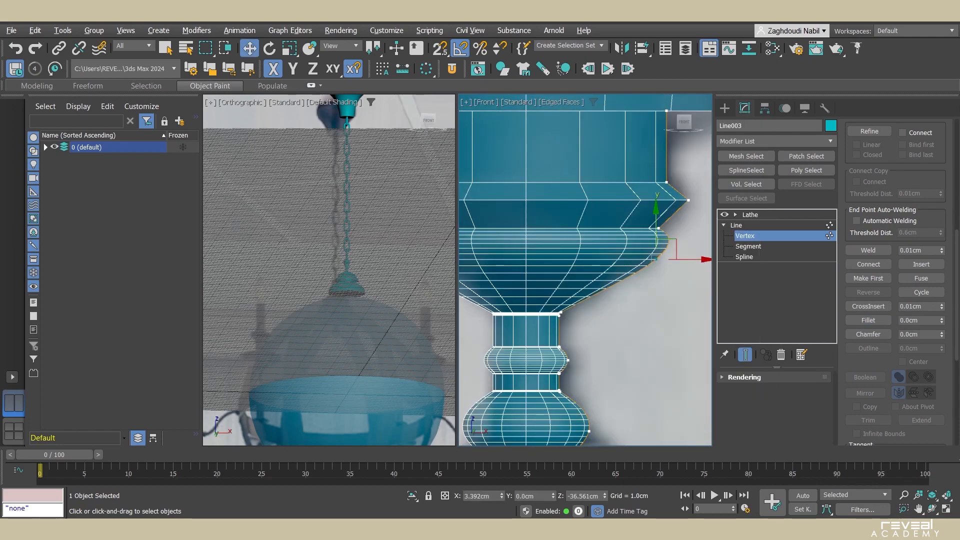
pyautogui.moveTo(656, 215); pyautogui.dragTo(656, 225)
# - Convert the outermost vertex of the ridge below the cylindrical section to Smooth and move it to about X 3.899 cm, Z -35.141 cm
pyautogui.scroll(2, 668, 210)
pyautogui.moveTo(668, 210); pyautogui.dragTo(613, 281, button='middle')
pyautogui.scroll(-2, 627, 248)
pyautogui.click(634, 270)
pyautogui.rightClick(634, 268)
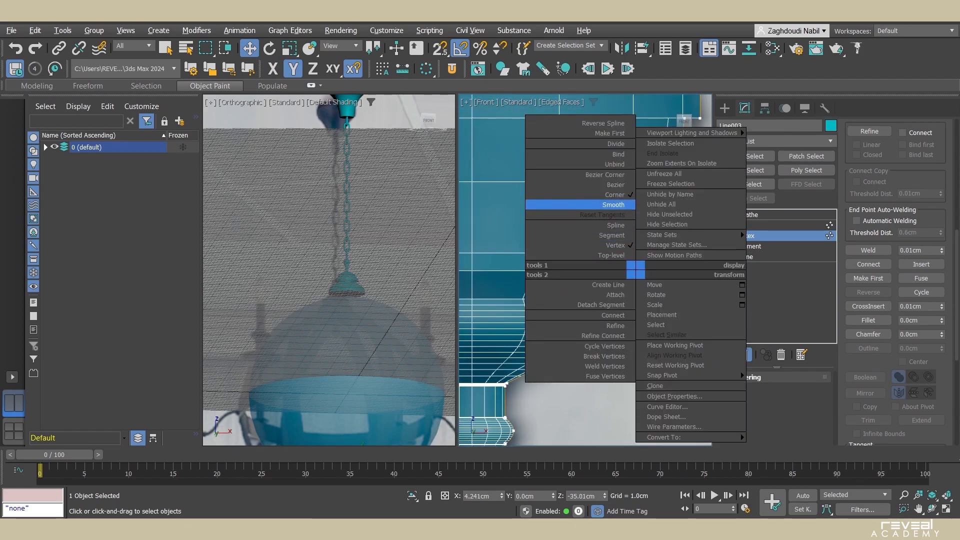
pyautogui.click(620, 205)
pyautogui.moveTo(660, 270); pyautogui.dragTo(620, 275)
pyautogui.press('F6')
pyautogui.scroll(-3, 621, 275)
pyautogui.moveTo(621, 275); pyautogui.dragTo(628, 273, button='middle')
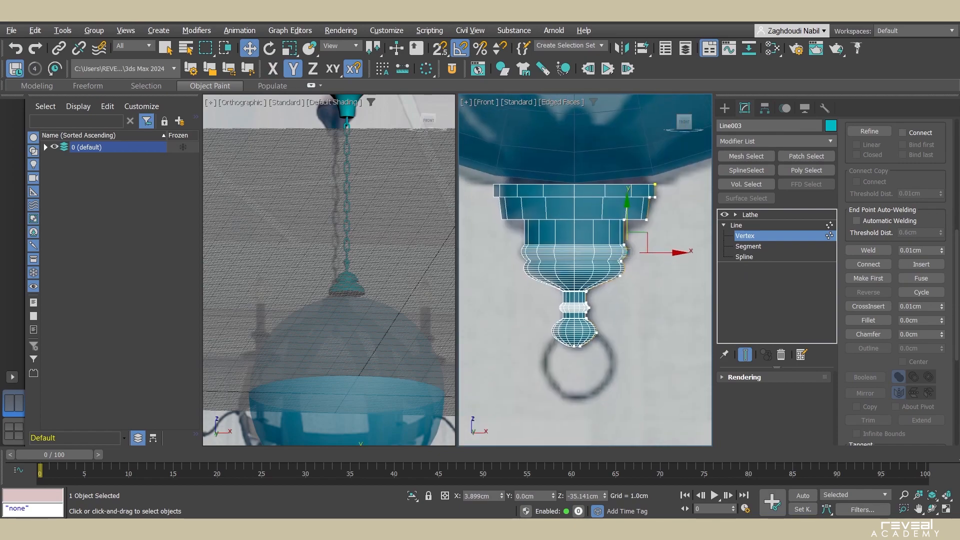
# - Fillet the corners of the finial's cylindrical section and the two tiers above it, rounding the top tier's lower edge by about 0.157 cm
pyautogui.scroll(5, 633, 221)
pyautogui.moveTo(633, 221); pyautogui.dragTo(618, 246, button='middle')
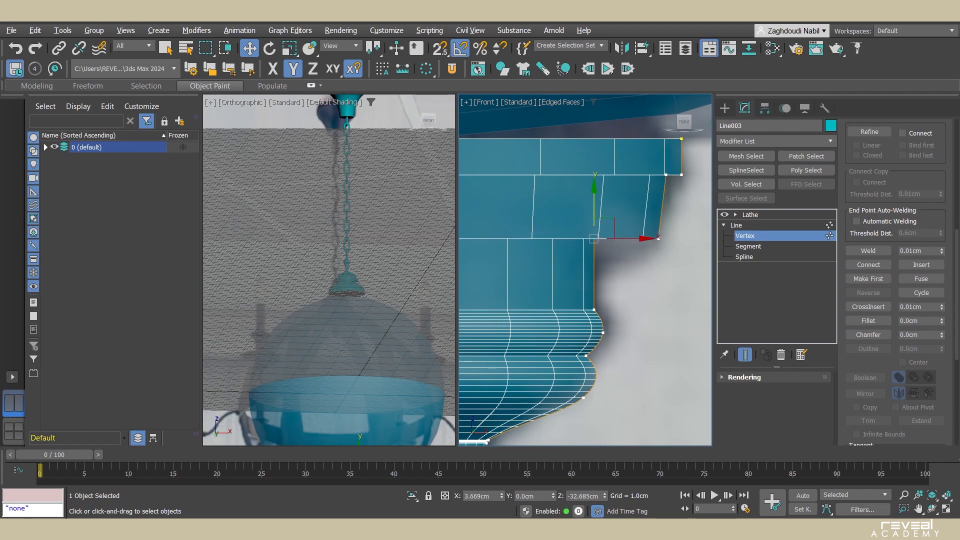
pyautogui.click(868, 321)
pyautogui.moveTo(594, 239); pyautogui.dragTo(594, 233)
pyautogui.moveTo(594, 309); pyautogui.dragTo(594, 304)
pyautogui.moveTo(658, 239); pyautogui.dragTo(629, 230)
pyautogui.scroll(2, 658, 234)
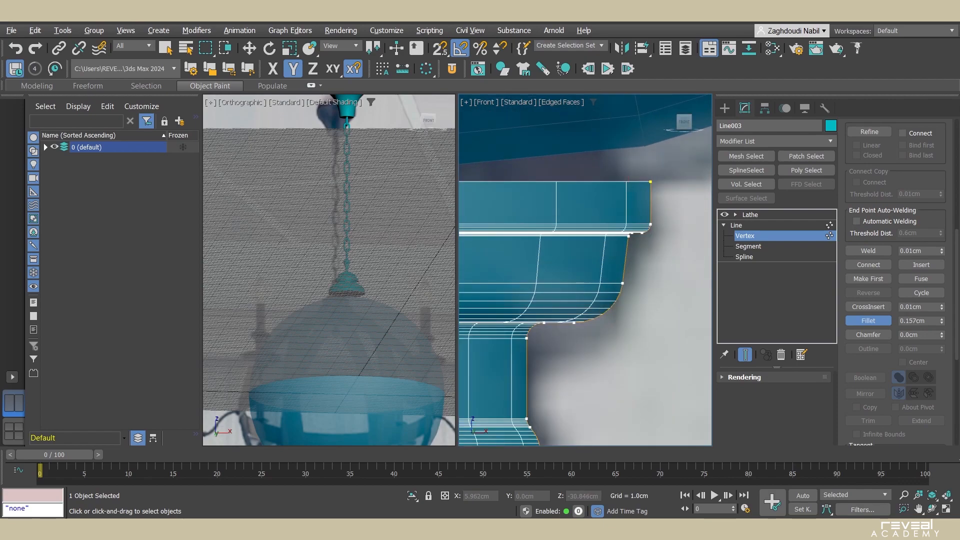
# - Inspect the lathed finial shaded and in wireframe, and set the Lathe modifier's segments to 50
pyautogui.click(750, 215)
pyautogui.scroll(-3, 585, 270)
pyautogui.scroll(5, 656, 270)
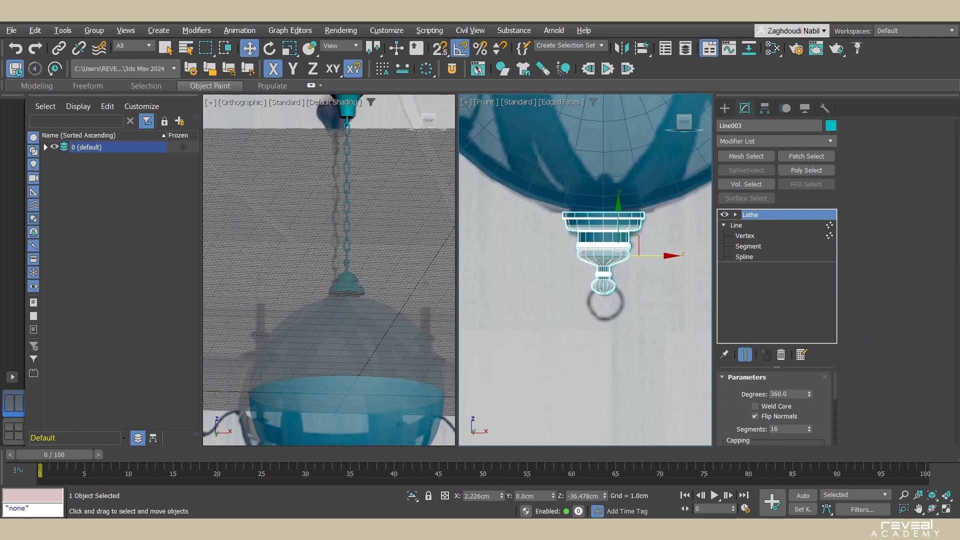
pyautogui.press('F4')
pyautogui.moveTo(585, 270); pyautogui.dragTo(595, 327, button='middle')
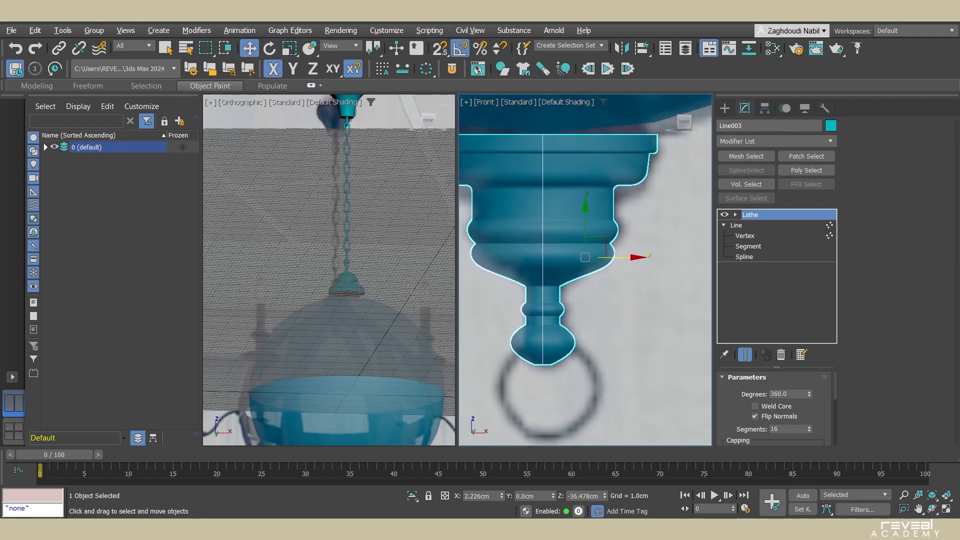
pyautogui.press('F4')
pyautogui.keyDown('alt'); pyautogui.moveTo(585, 270); pyautogui.dragTo(600, 250, button='middle'); pyautogui.keyUp('alt')
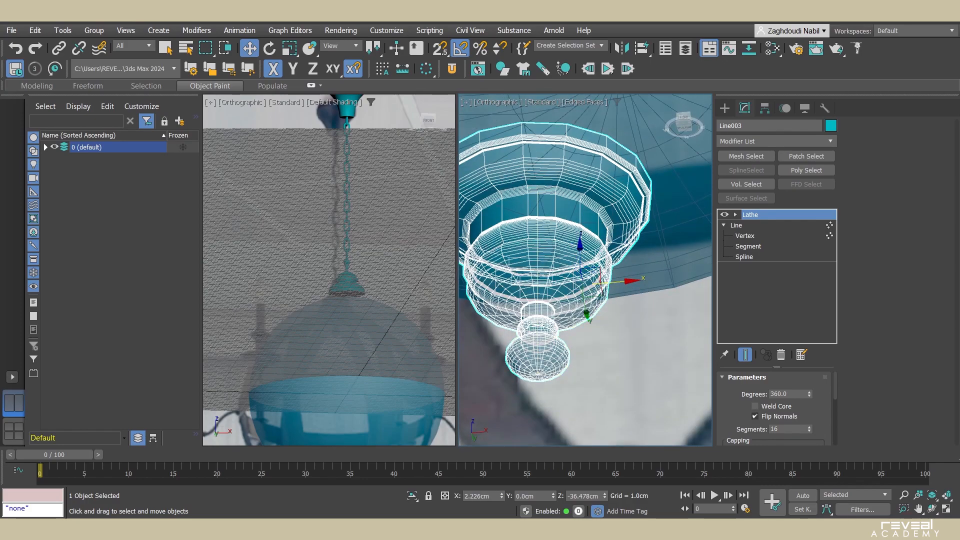
pyautogui.moveTo(809, 429); pyautogui.dragTo(809, 403)
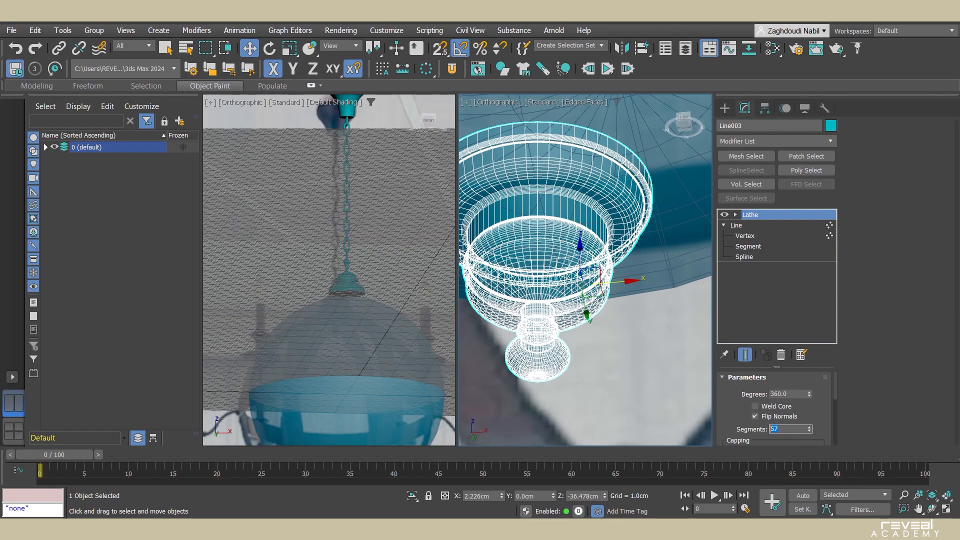
pyautogui.press('Return')
pyautogui.moveTo(585, 284); pyautogui.dragTo(586, 271, button='middle')
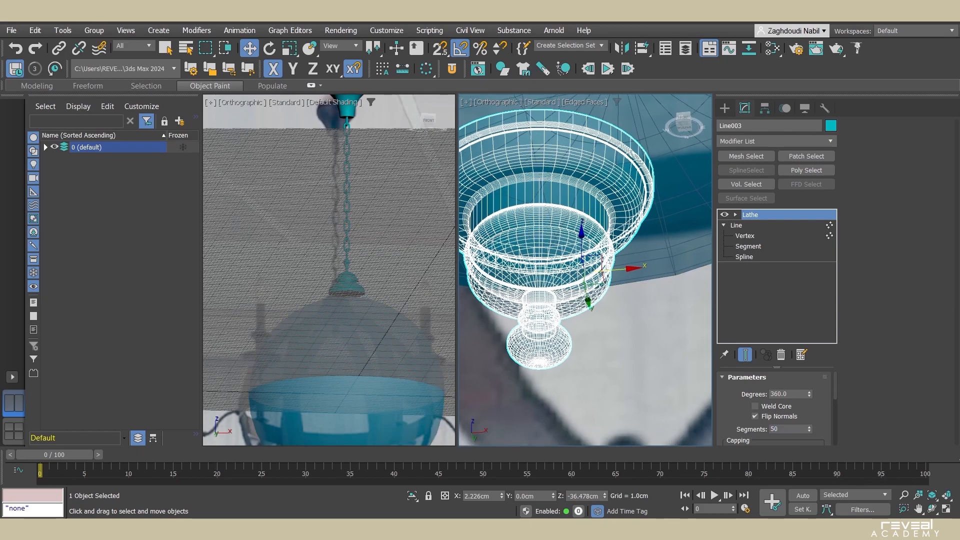
# - Create a torus over the reference ring below the finial, with Radius 1 about 2.503 cm and Radius 2 about 0.193 cm
pyautogui.press('f')
pyautogui.moveTo(540, 350); pyautogui.dragTo(598, 260, button='middle')
pyautogui.scroll(4, 592, 273)
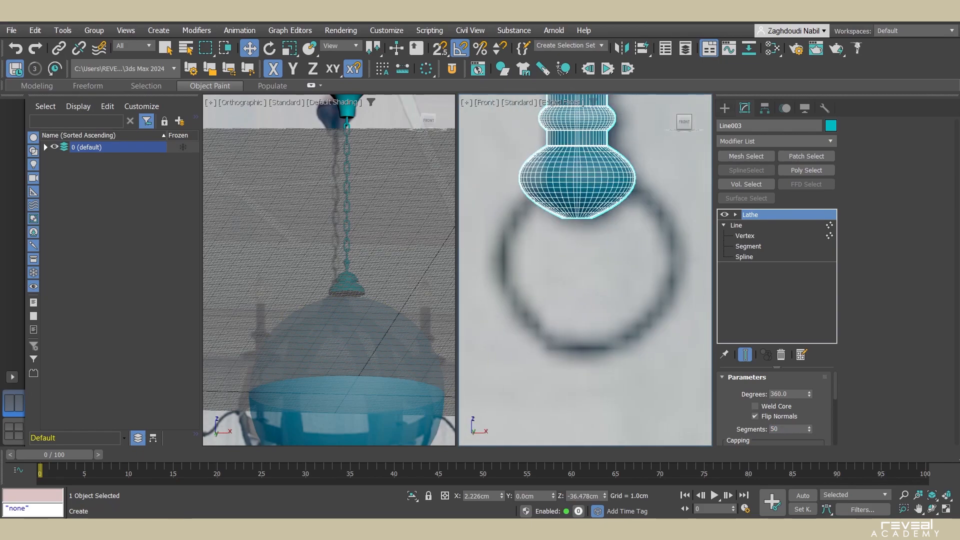
pyautogui.click(724, 108)
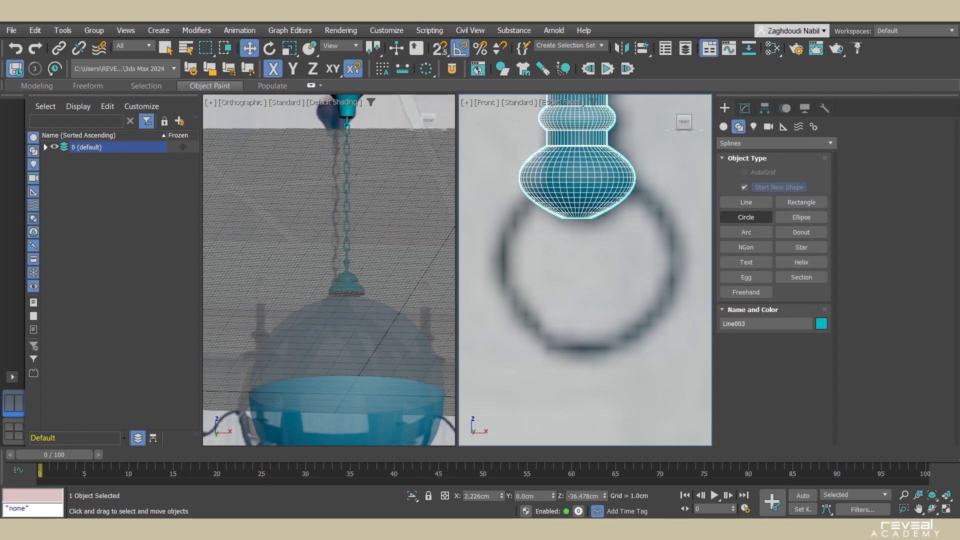
pyautogui.click(724, 127)
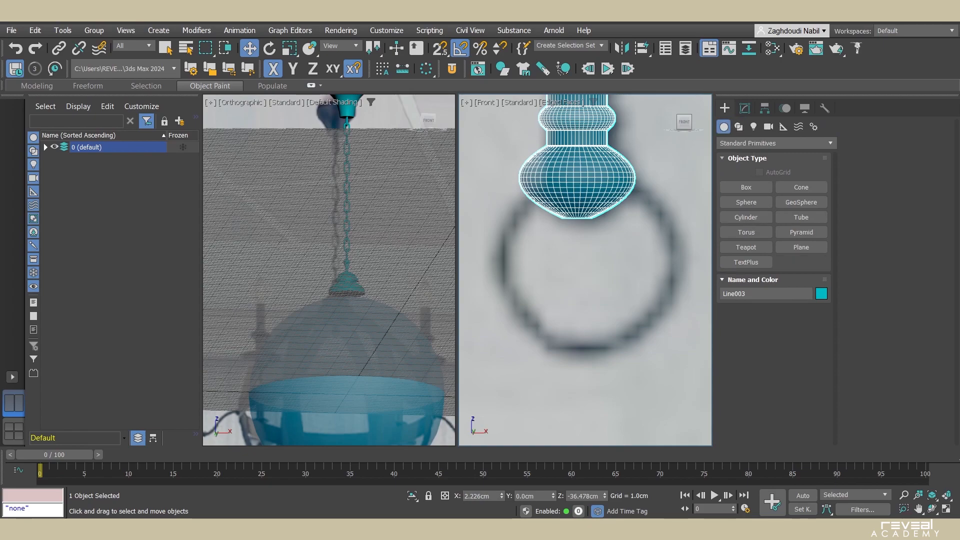
pyautogui.click(746, 232)
pyautogui.moveTo(581, 259); pyautogui.dragTo(657, 315)
pyautogui.click(649, 309)
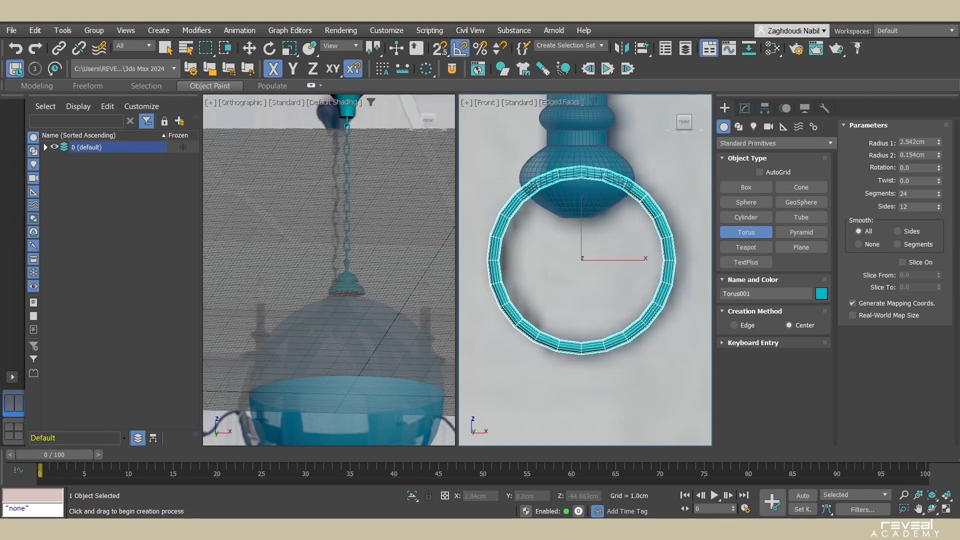
# - Set the torus to 18 sides and increase its segment count for a smoother ring
pyautogui.press('w')
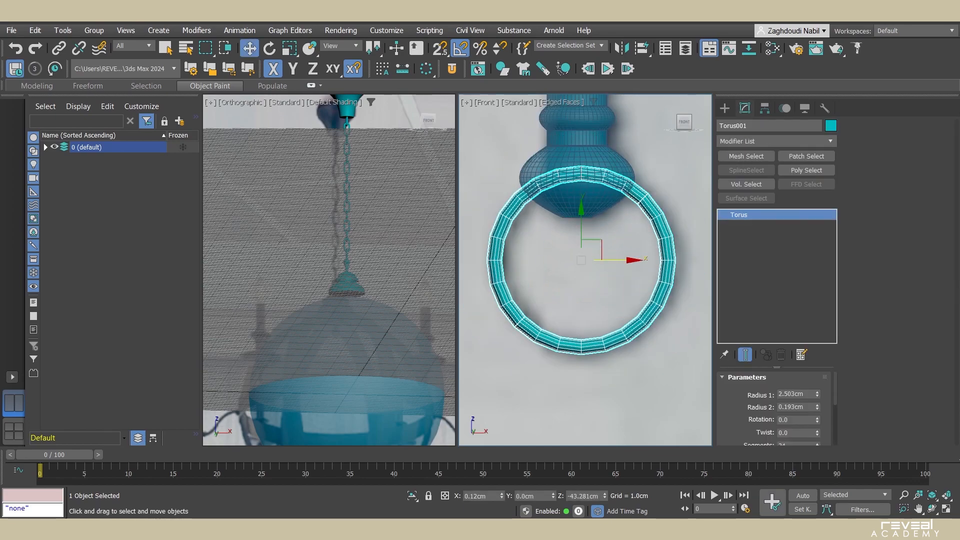
pyautogui.scroll(1, 775, 408)
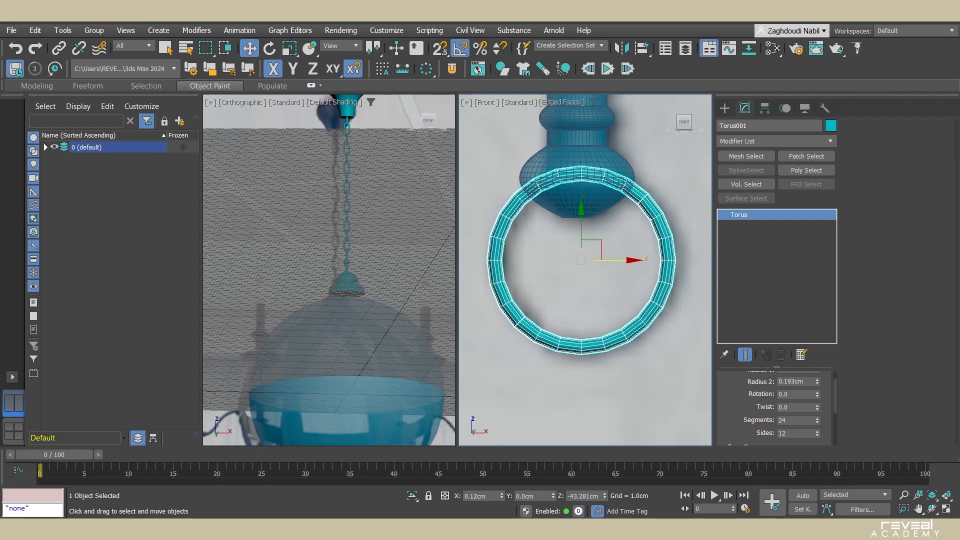
pyautogui.moveTo(817, 433); pyautogui.dragTo(817, 425)
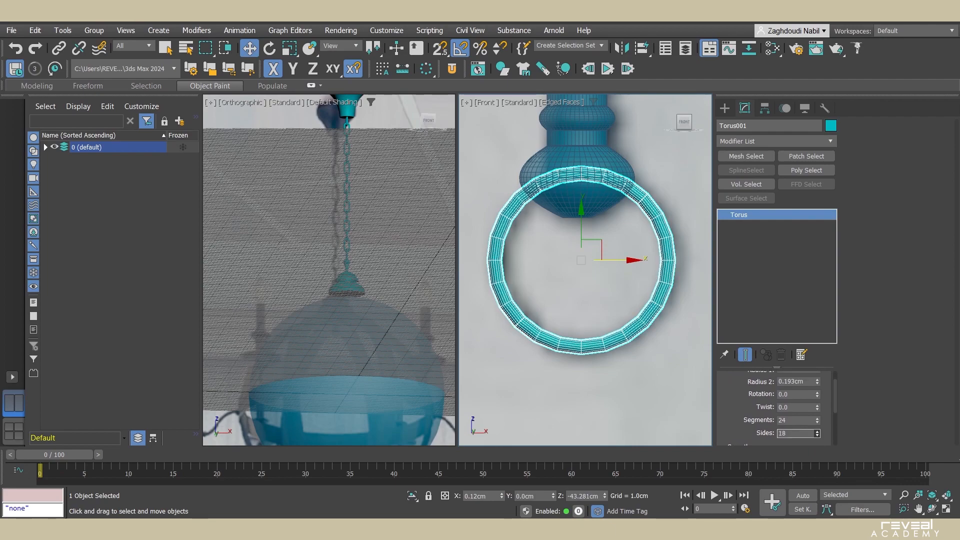
pyautogui.moveTo(817, 421); pyautogui.dragTo(817, 399)
pyautogui.scroll(2, 775, 408)
# - Set the torus's Radius 1 to 2.5 cm and Radius 2 to 0.2 cm, and centre it at X 0 cm
pyautogui.doubleClick(791, 394)
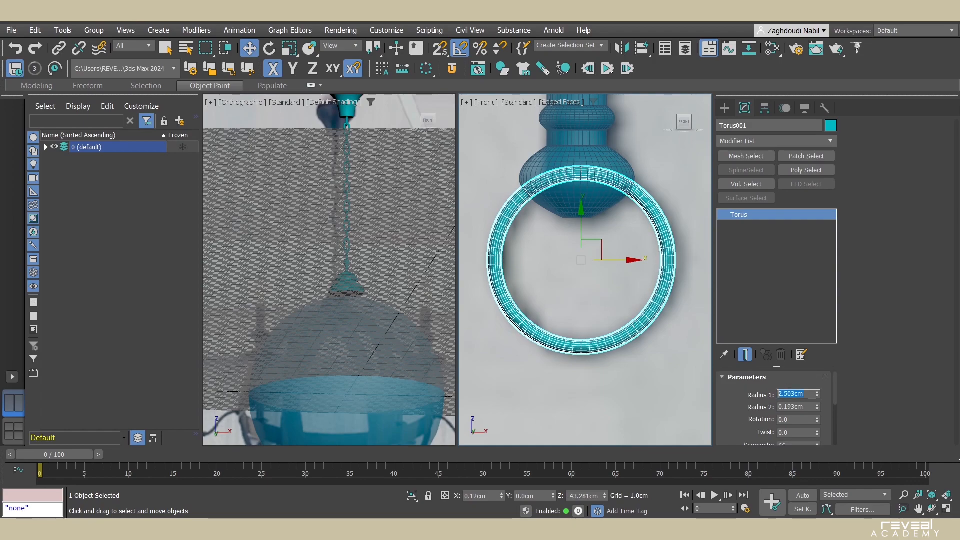
pyautogui.write('2.5')
pyautogui.press('Return')
pyautogui.press('Tab')
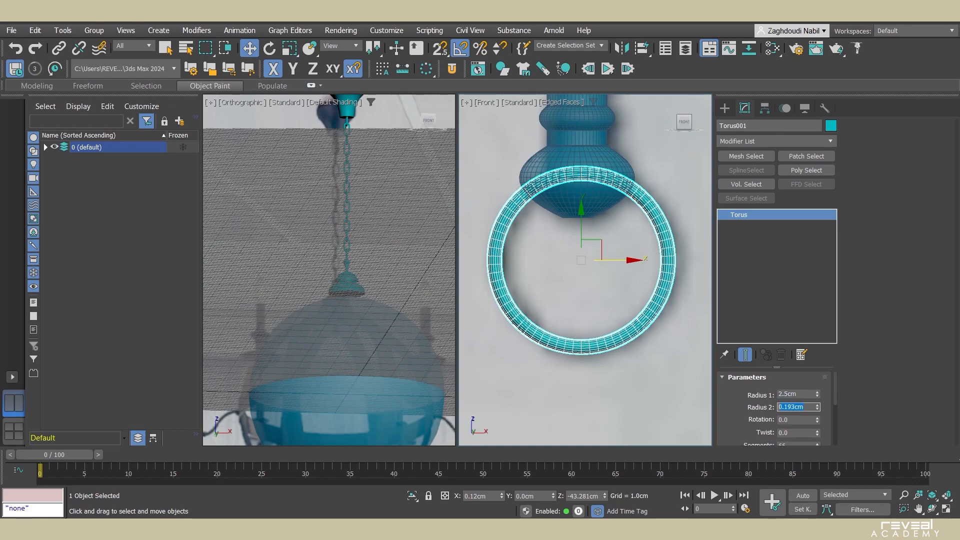
pyautogui.write('0.2')
pyautogui.press('Return')
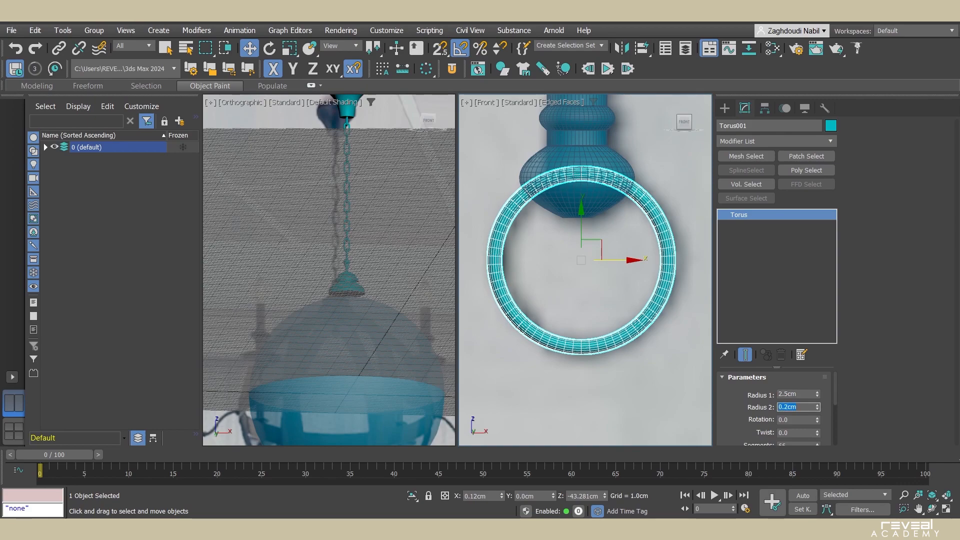
pyautogui.moveTo(594, 249); pyautogui.dragTo(593, 268, button='middle')
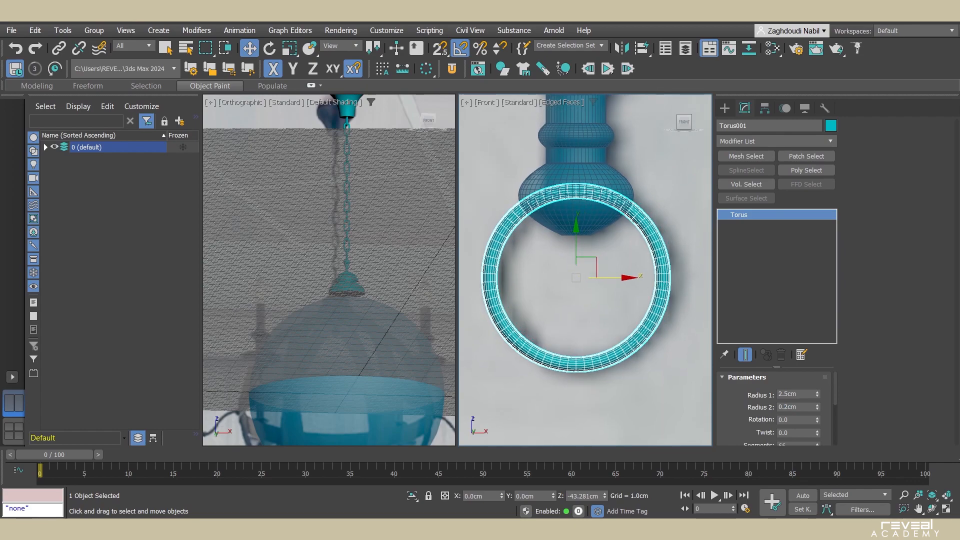
# - Turn off edged faces and examine the finial, ring, globe and chain against the chandelier reference
pyautogui.scroll(-3, 585, 270)
pyautogui.press('F3')
pyautogui.press('F3')
pyautogui.moveTo(582, 165); pyautogui.dragTo(585, 185, button='middle')
pyautogui.click(586, 185)
pyautogui.click(647, 204)
pyautogui.press('F4')
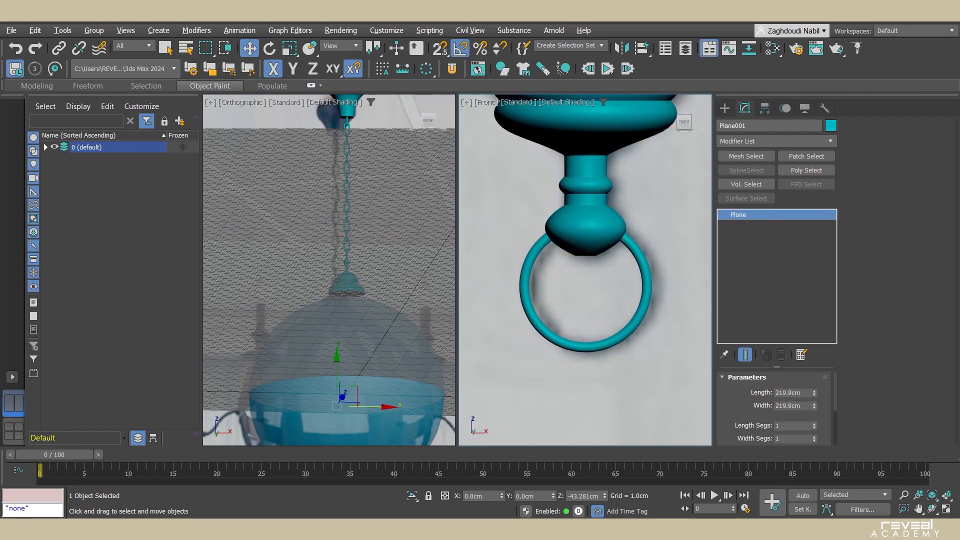
pyautogui.scroll(-5, 329, 270)
pyautogui.scroll(-3, 579, 280)
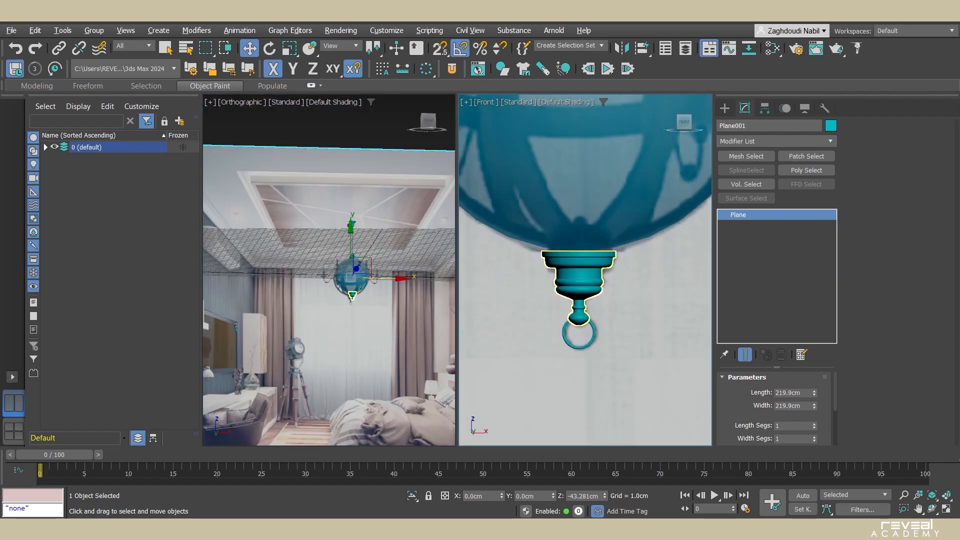
pyautogui.scroll(-4, 579, 280)
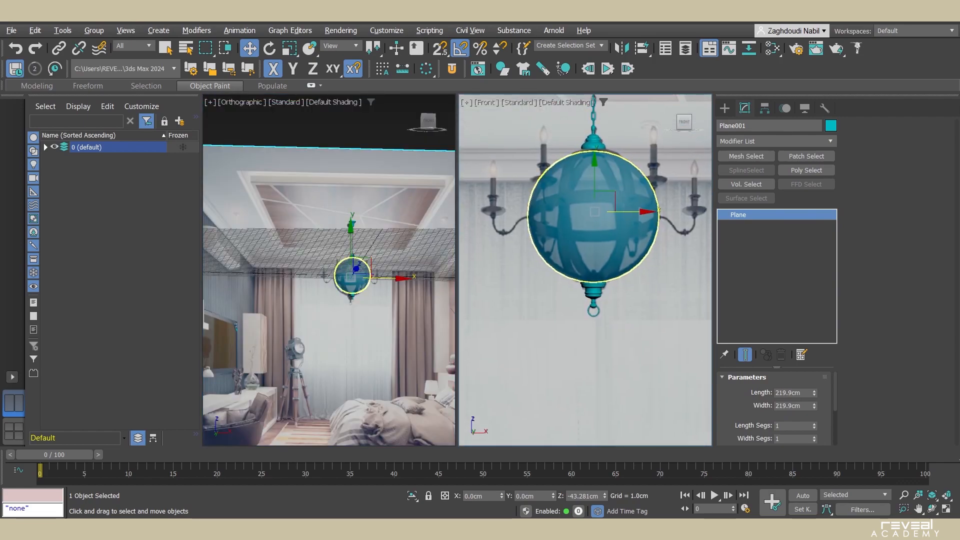
pyautogui.scroll(3, 616, 290)
pyautogui.scroll(5, 599, 292)
pyautogui.scroll(-8, 570, 281)
pyautogui.moveTo(582, 225); pyautogui.dragTo(599, 423, button='middle')
pyautogui.scroll(-3, 585, 270)
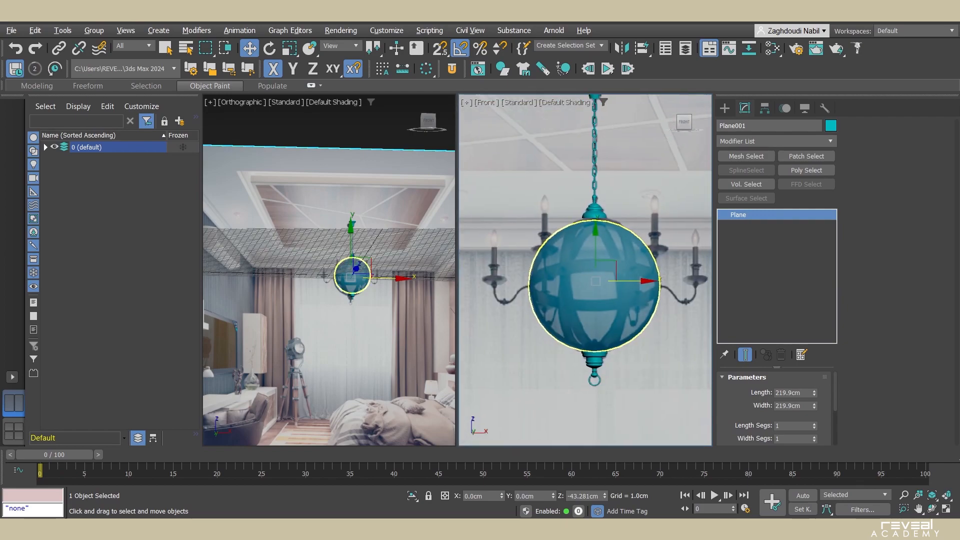
# - Slide the globe's sphere off the reference cage and delete it
pyautogui.click(586, 300)
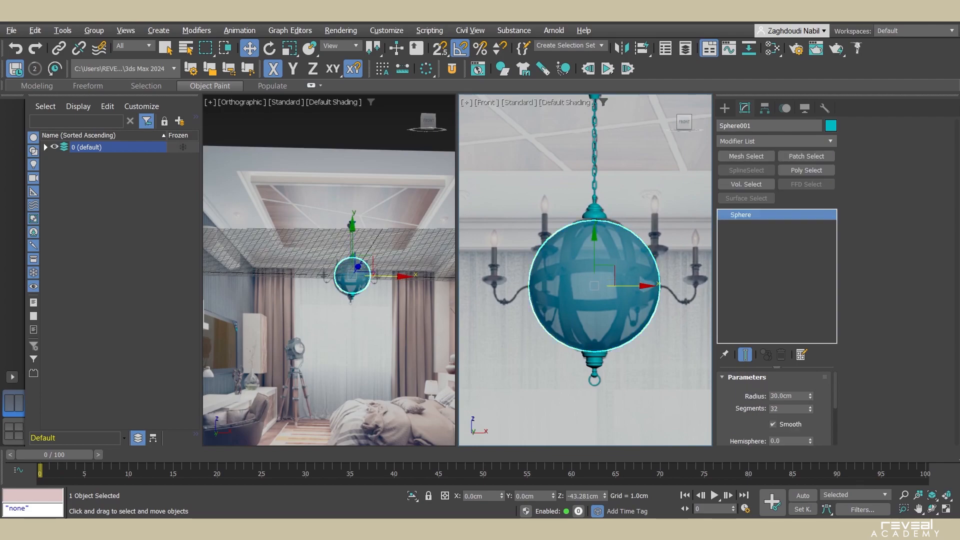
pyautogui.moveTo(625, 286); pyautogui.dragTo(526, 286)
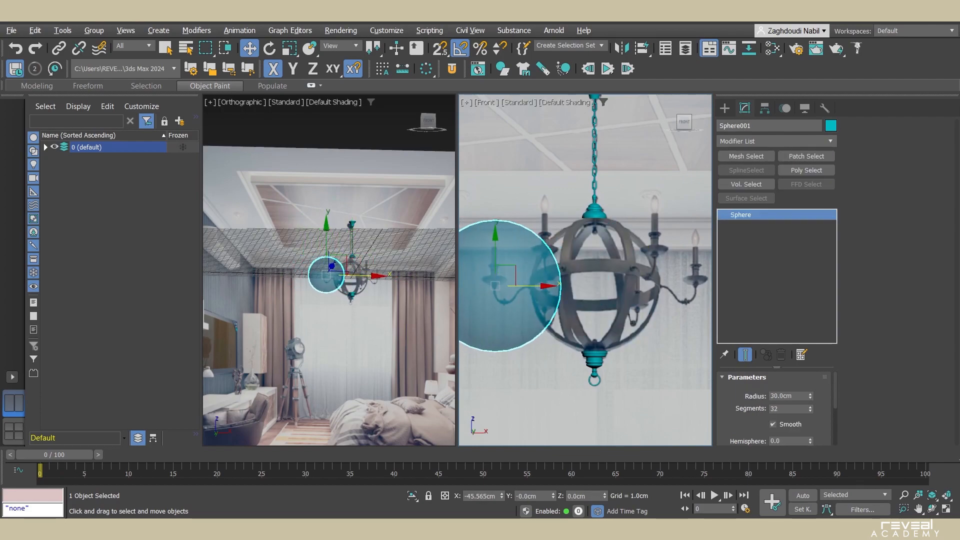
pyautogui.press('Delete')
# - Create a thin tube centred on the reference cage, with Radius 1 about 29.2 cm, Radius 2 about 25.9 cm and height about 0.01 cm
pyautogui.scroll(3, 586, 270)
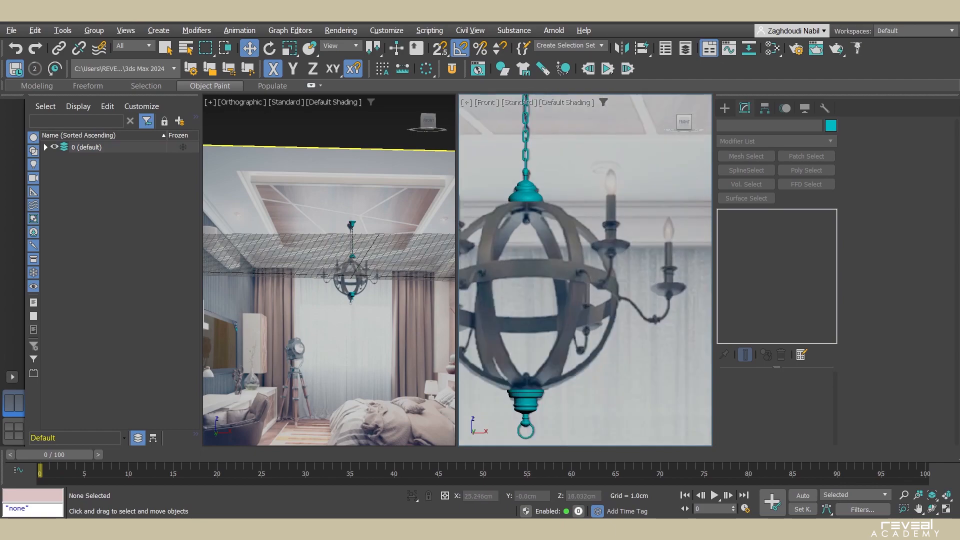
pyautogui.click(725, 108)
pyautogui.click(801, 216)
pyautogui.click(530, 267)
pyautogui.moveTo(529, 269); pyautogui.dragTo(602, 319)
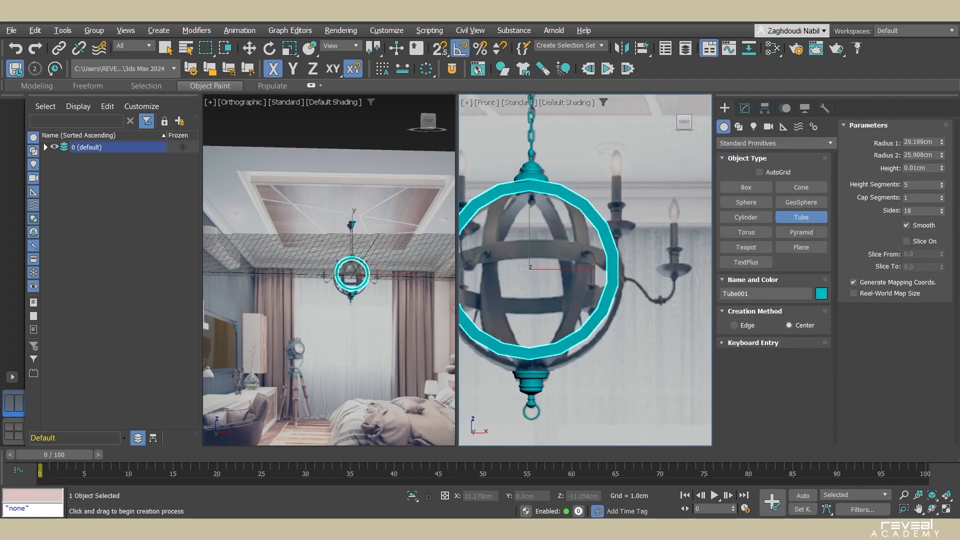
# - Finish the cage tube with a height of about 5.2 cm, and set its Radius 1 to 30 cm and Radius 2 to 29 cm
pyautogui.click(600, 317)
pyautogui.click(599, 301)
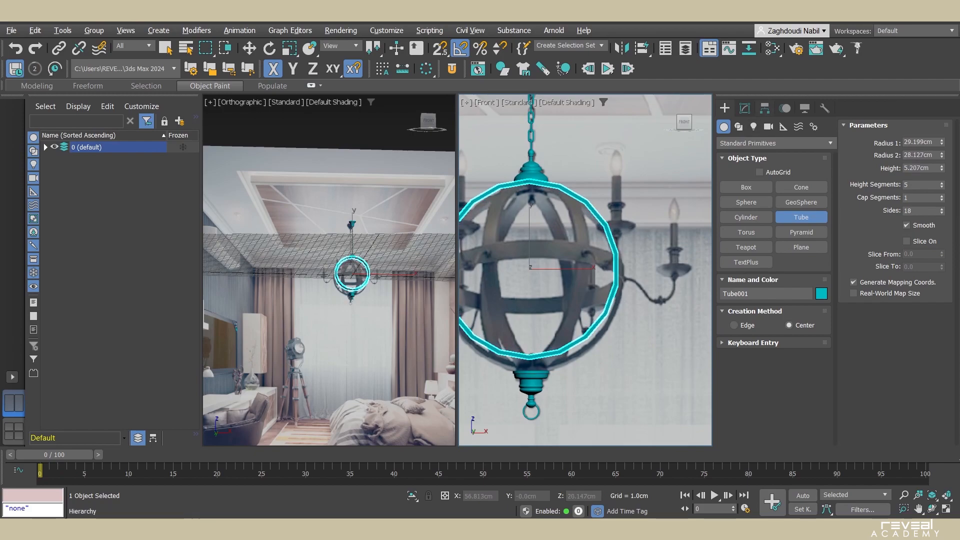
pyautogui.click(745, 108)
pyautogui.moveTo(585, 300); pyautogui.dragTo(598, 254, button='middle')
pyautogui.doubleClick(797, 394)
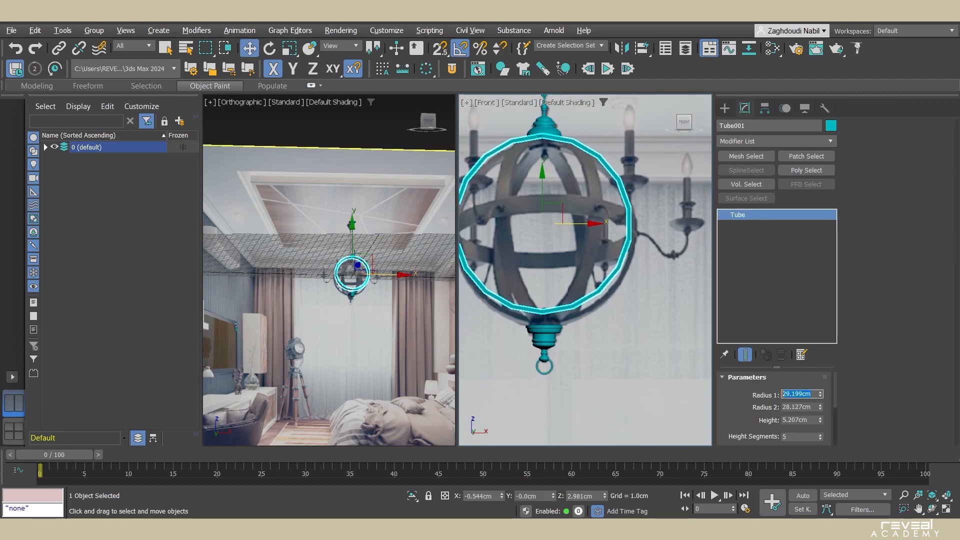
pyautogui.write('30')
pyautogui.press('Return')
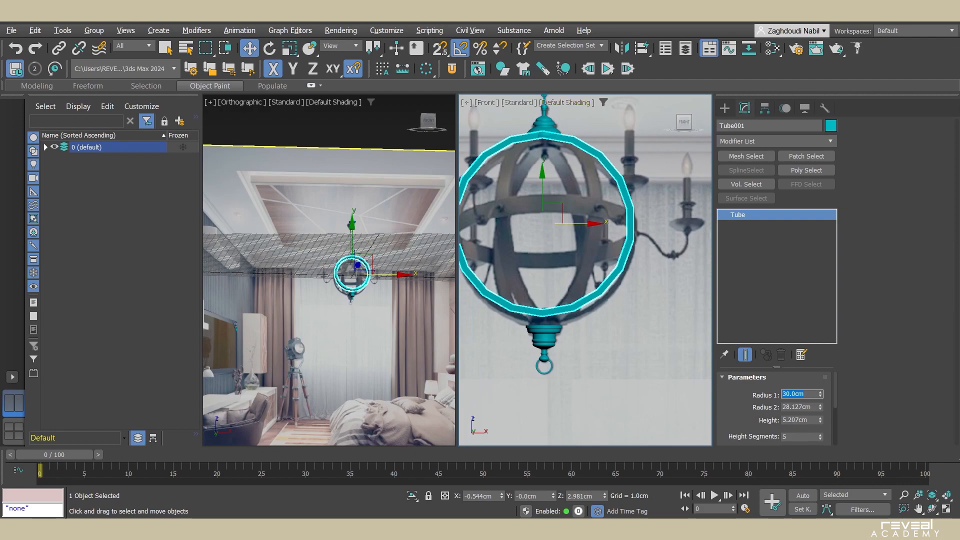
pyautogui.scroll(5, 627, 192)
pyautogui.press('Tab')
pyautogui.write('29')
pyautogui.press('Return')
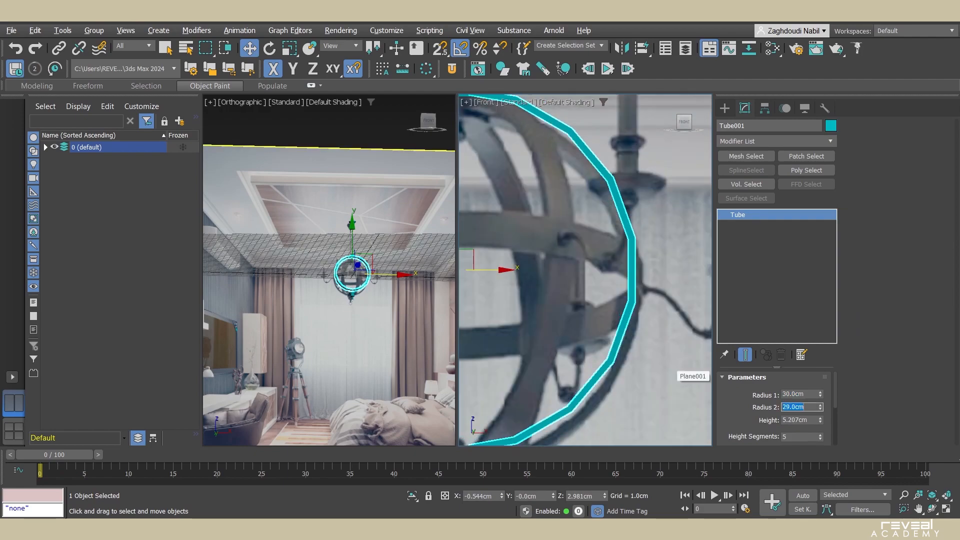
# - Centre the tube on the chandelier axis at X 0 cm and Z 0 cm
pyautogui.press('z')
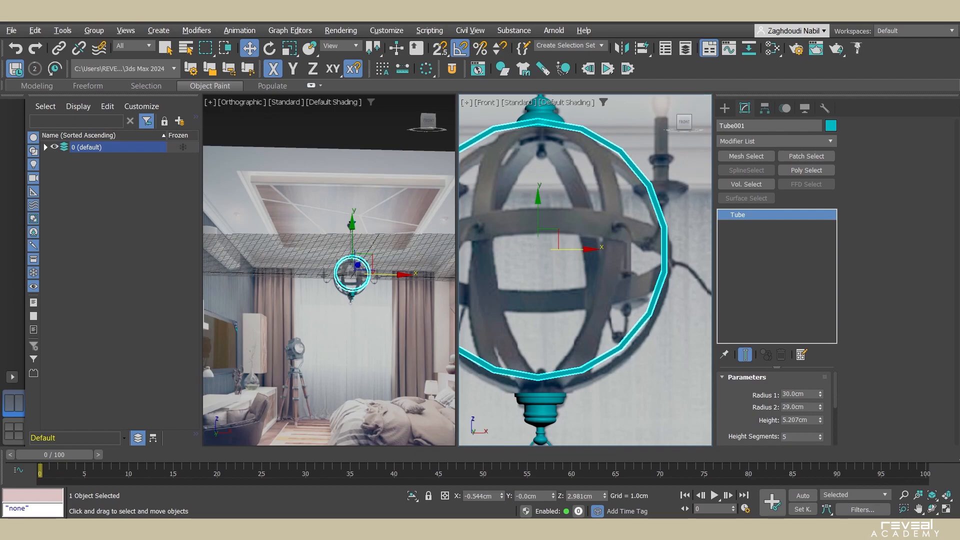
pyautogui.rightClick(501, 496)
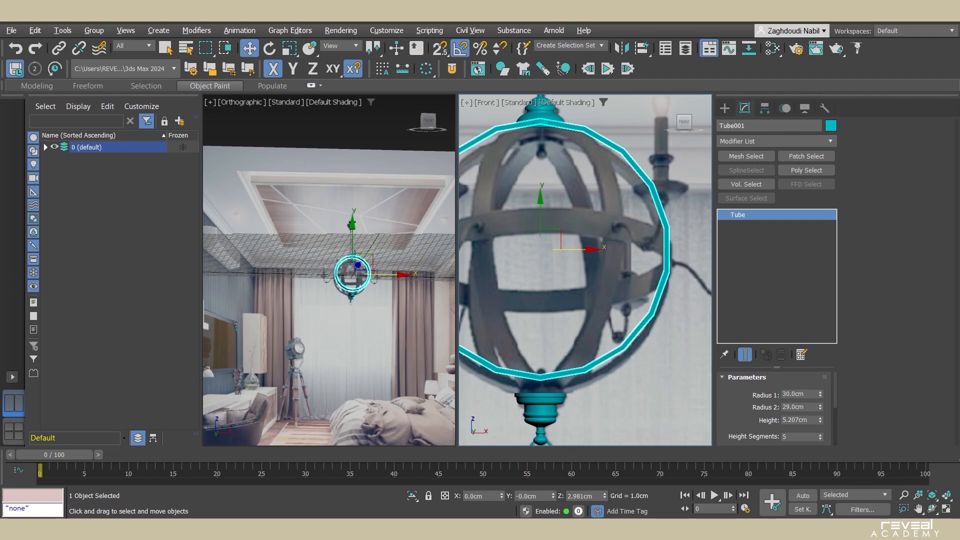
pyautogui.rightClick(605, 496)
# - Raise the tube's sides to 73 and display edged faces in the Front view
pyautogui.scroll(-3, 775, 408)
pyautogui.moveTo(820, 405); pyautogui.dragTo(820, 379)
pyautogui.press('F4')
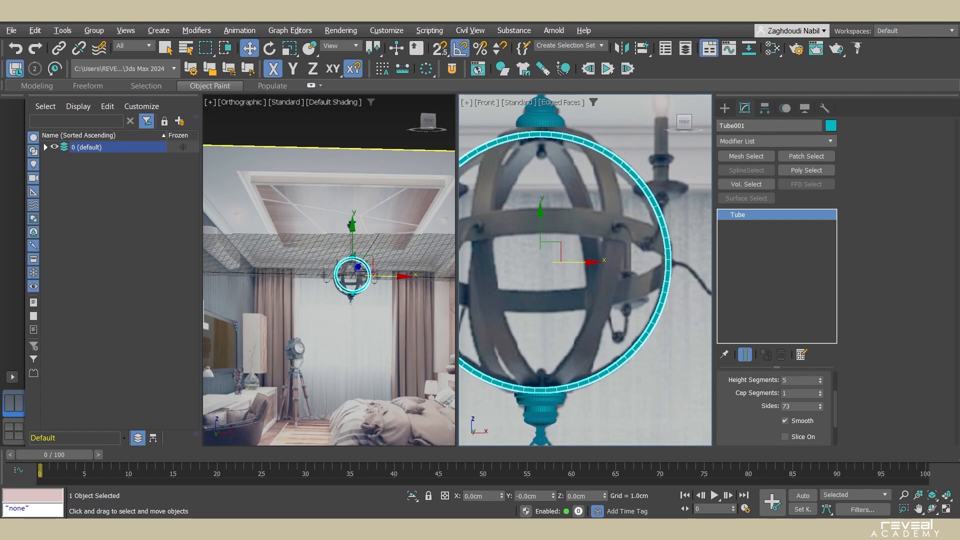
pyautogui.scroll(2, 774, 407)
# - Change the orthographic view to a Left view and examine the tube's band width against the rest of the chandelier
pyautogui.doubleClick(795, 420)
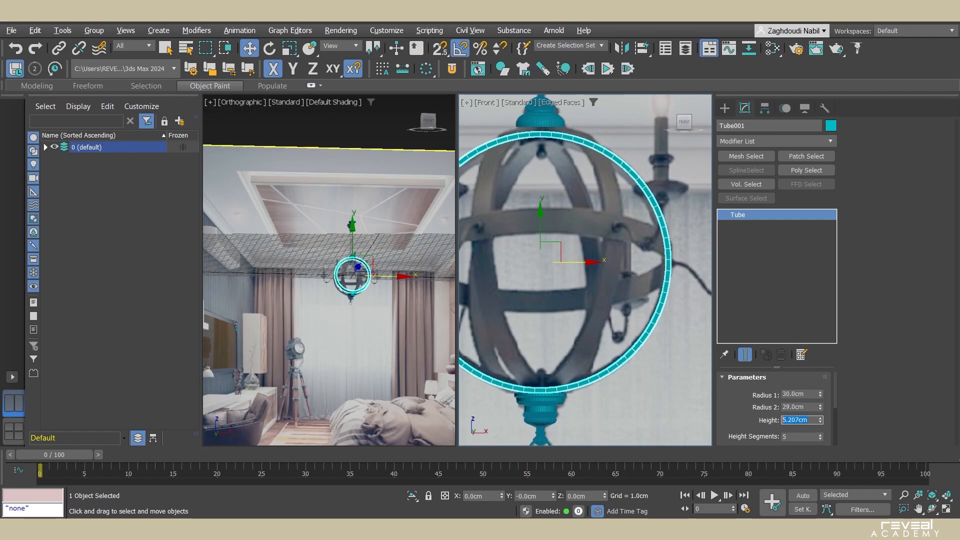
pyautogui.scroll(10, 363, 267)
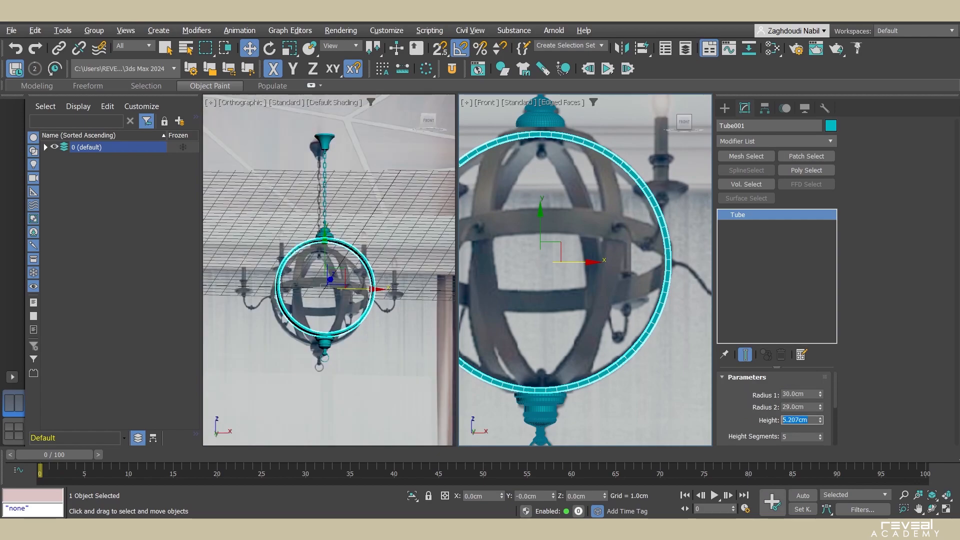
pyautogui.moveTo(364, 267); pyautogui.dragTo(372, 271, button='middle')
pyautogui.press('f')
pyautogui.press('z')
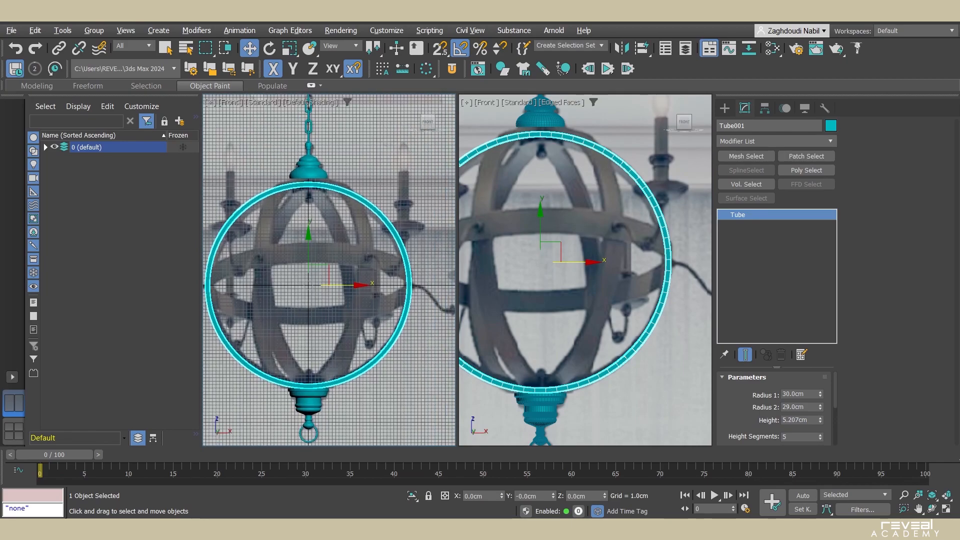
pyautogui.press('l')
pyautogui.scroll(-10, 341, 280)
pyautogui.scroll(3, 397, 129)
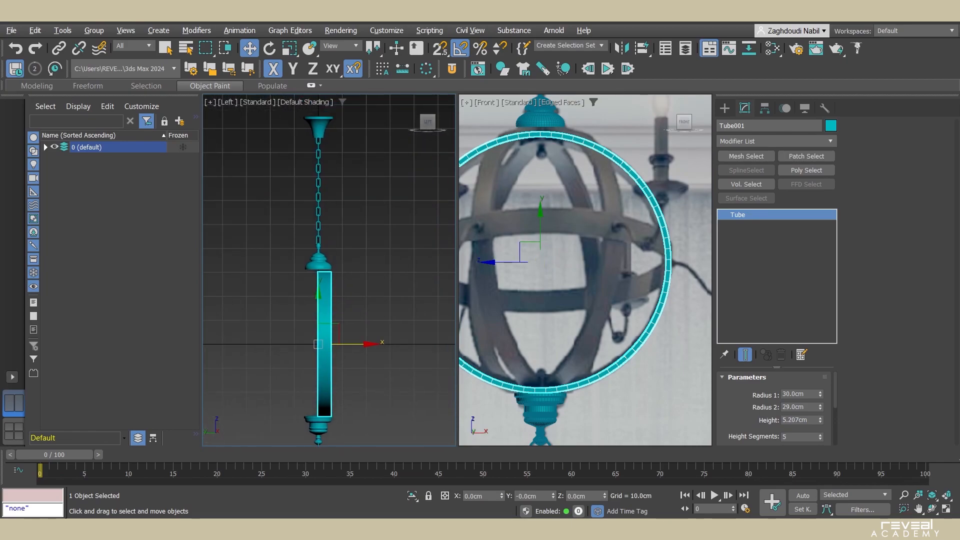
pyautogui.moveTo(396, 129); pyautogui.dragTo(396, 126, button='middle')
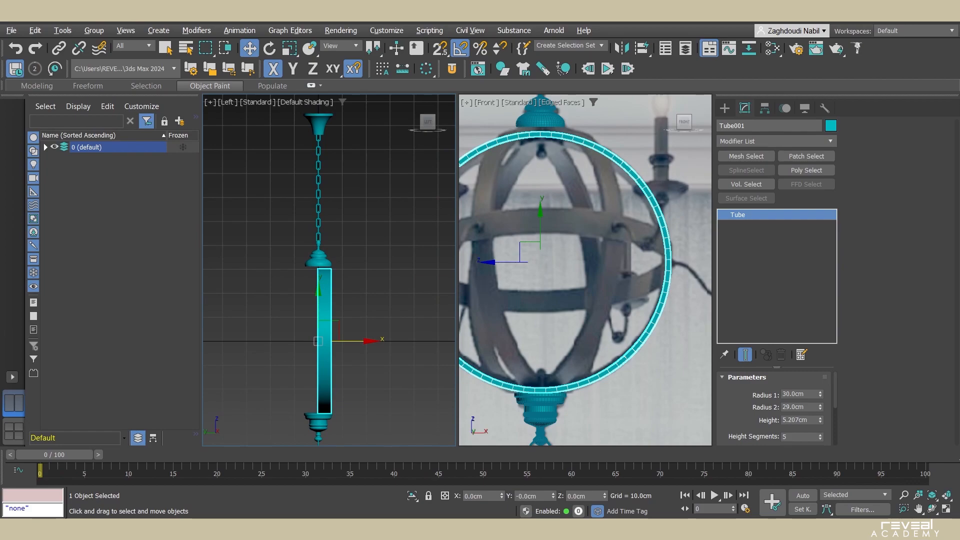
# - Rotate a single copy of the tube 90 degrees so that it stands perpendicular to the original ring
pyautogui.moveTo(575, 260); pyautogui.dragTo(583, 274, button='middle')
pyautogui.press('e')
pyautogui.keyDown('shift'); pyautogui.moveTo(576, 276); pyautogui.dragTo(320, 276); pyautogui.keyUp('shift')
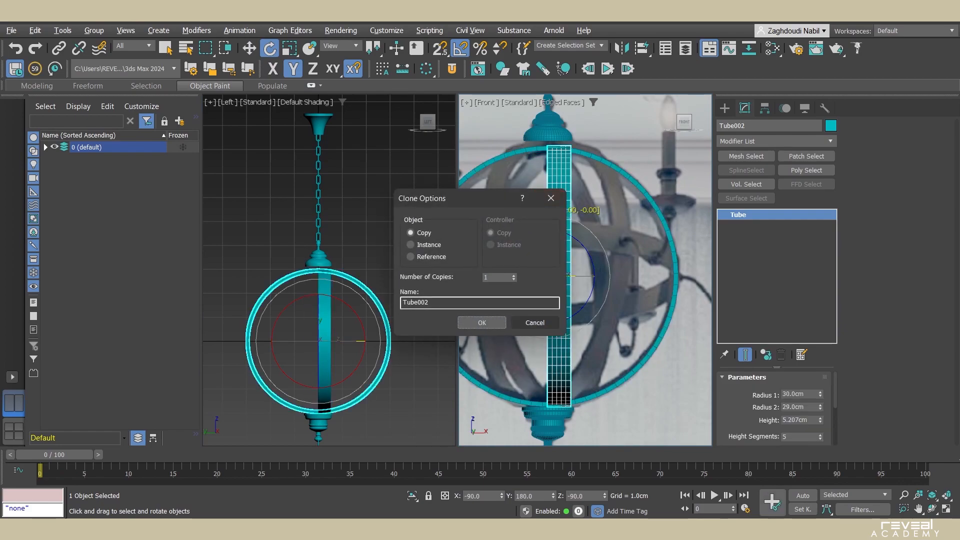
pyautogui.click(482, 323)
pyautogui.scroll(2, 580, 270)
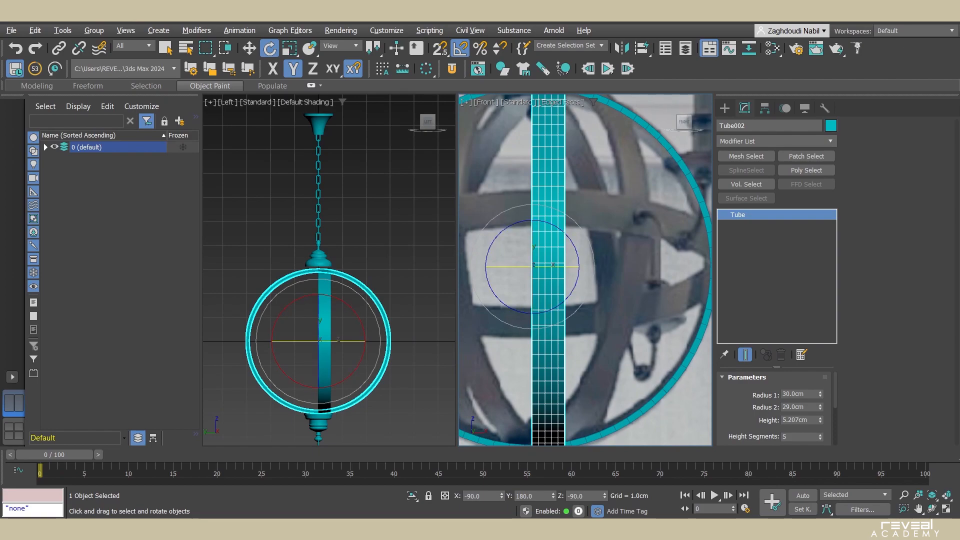
# - Set the rotated tube copy's height to 4 cm
pyautogui.moveTo(820, 421); pyautogui.dragTo(820, 434)
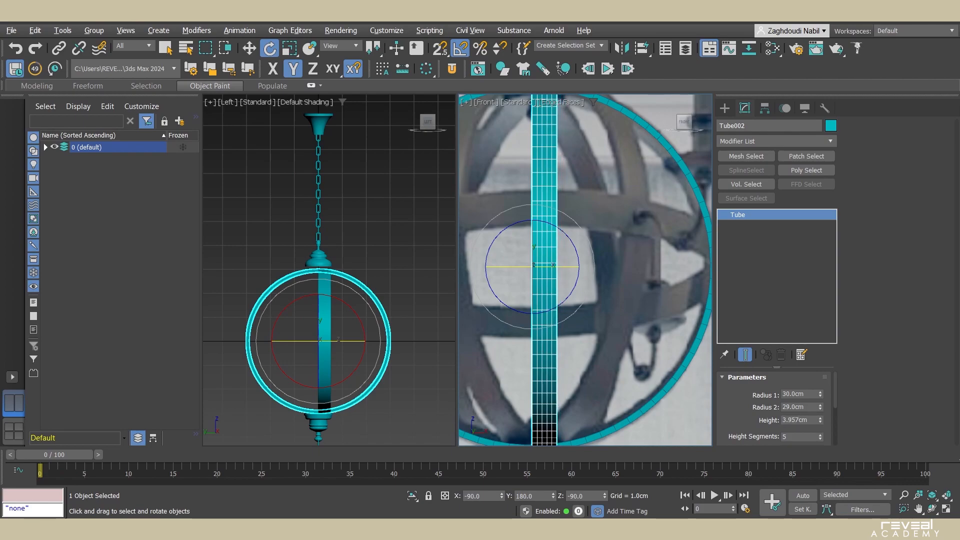
pyautogui.click(807, 420)
pyautogui.write('4')
pyautogui.press('Return')
# - Slide the rotated copy along X beside the reference cage band to compare their widths, and delete the copy
pyautogui.scroll(5, 543, 256)
pyautogui.press('w')
pyautogui.moveTo(559, 274); pyautogui.dragTo(673, 274)
pyautogui.moveTo(673, 274); pyautogui.dragTo(534, 276, button='middle')
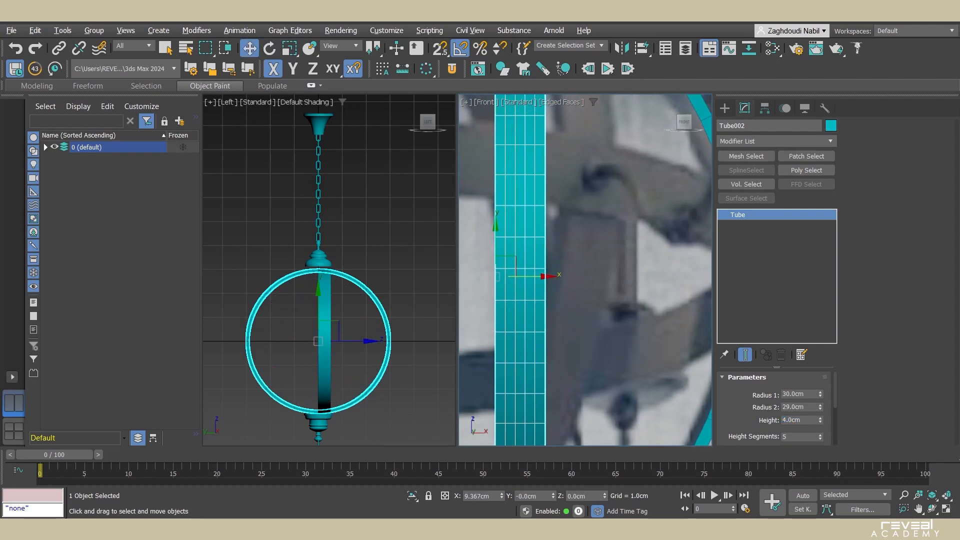
pyautogui.scroll(-6, 590, 269)
pyautogui.moveTo(594, 270); pyautogui.dragTo(586, 270)
pyautogui.scroll(4, 587, 273)
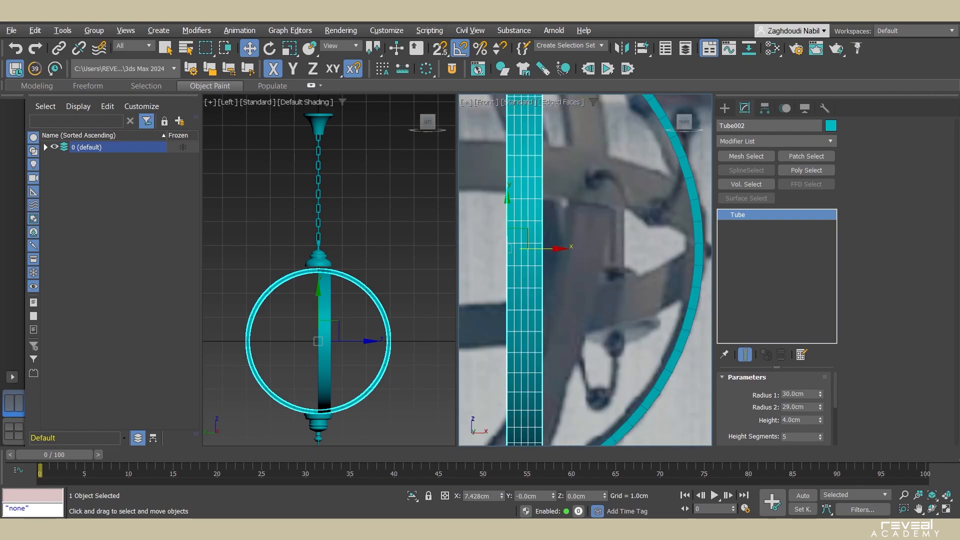
pyautogui.scroll(-4, 586, 270)
pyautogui.press('Delete')
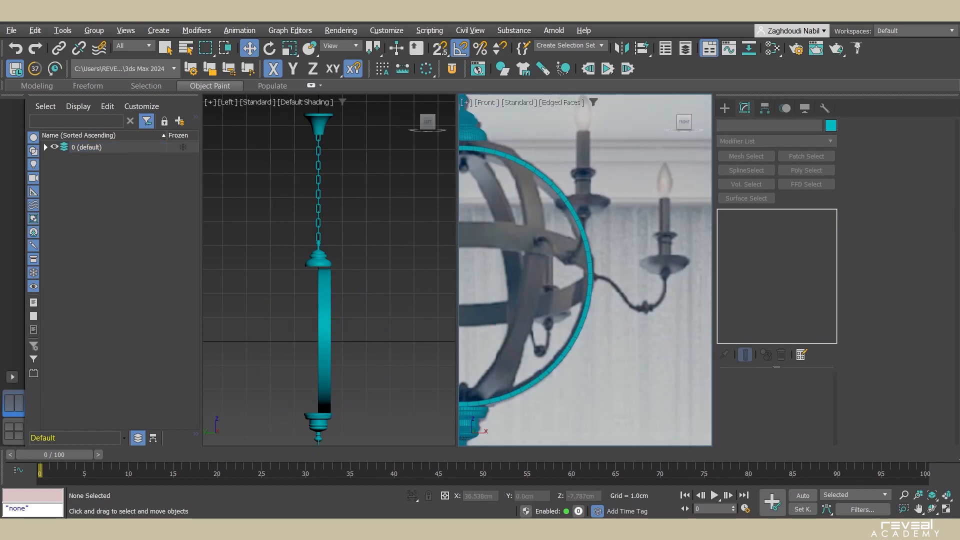
# - Set the original ring tube's height to 4 cm
pyautogui.click(590, 273)
pyautogui.doubleClick(795, 420)
pyautogui.write('4')
pyautogui.press('Return')
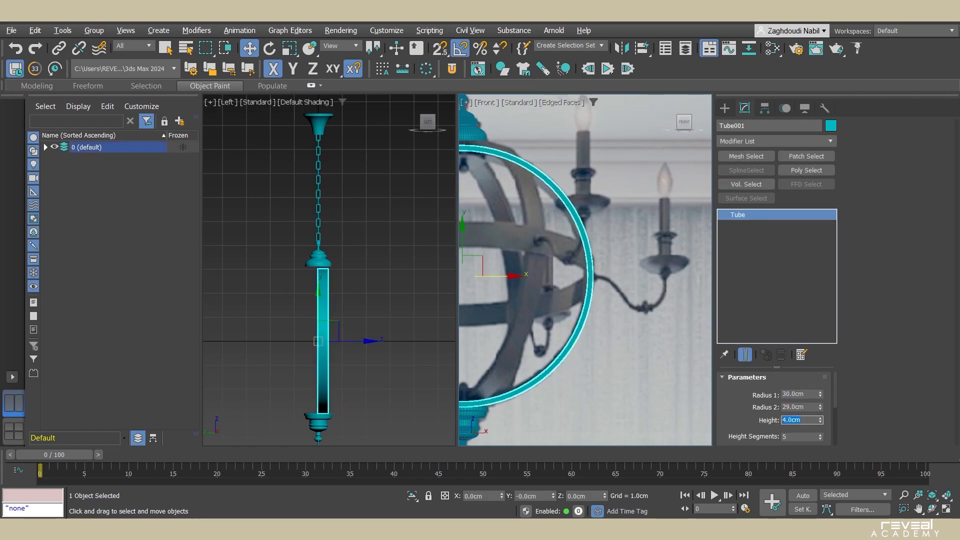
# - Reduce the tube's height segments to 1
pyautogui.scroll(-3, 755, 425)
pyautogui.keyDown('alt'); pyautogui.moveTo(587, 218); pyautogui.dragTo(530, 226, button='middle'); pyautogui.keyUp('alt')
pyautogui.scroll(4, 530, 226)
pyautogui.scroll(2, 585, 270)
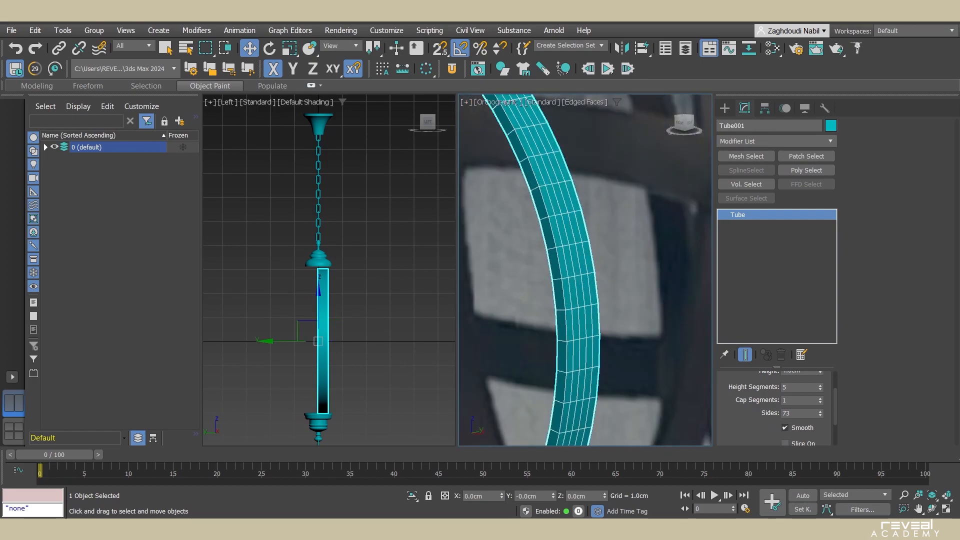
pyautogui.rightClick(820, 388)
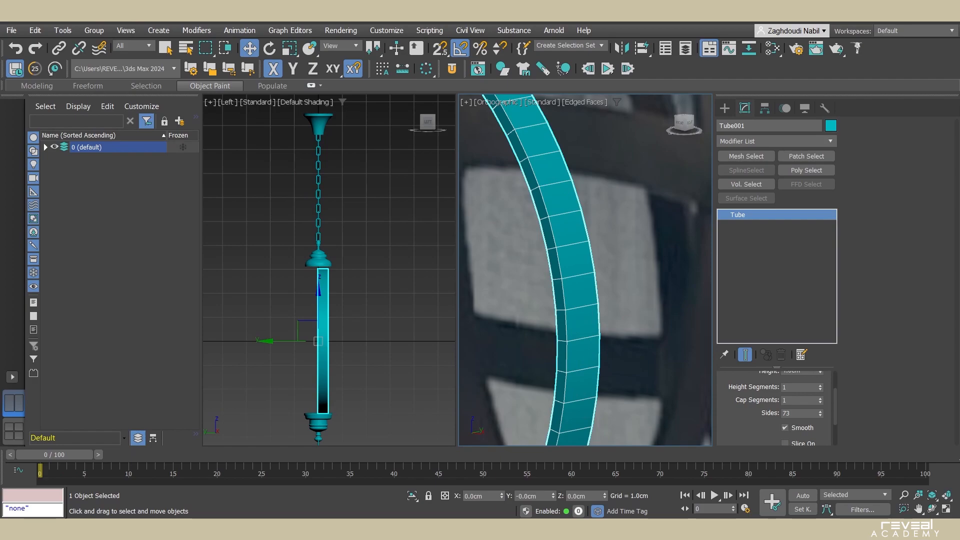
# - Return to the Front view and enable Affect Pivot Only for the ring tube
pyautogui.scroll(-6, 617, 300)
pyautogui.moveTo(617, 300); pyautogui.dragTo(610, 308, button='middle')
pyautogui.press('f')
pyautogui.scroll(8, 319, 350)
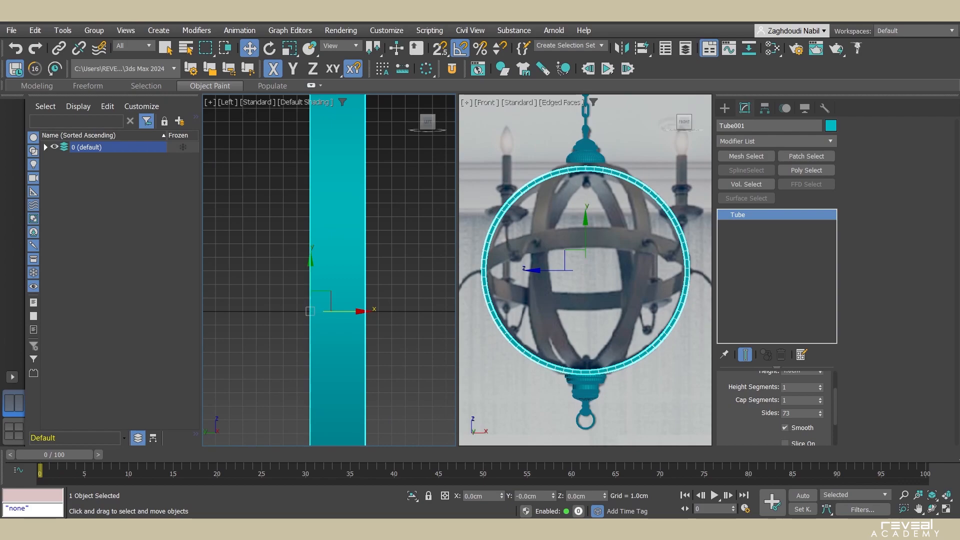
pyautogui.click(765, 108)
pyautogui.click(773, 189)
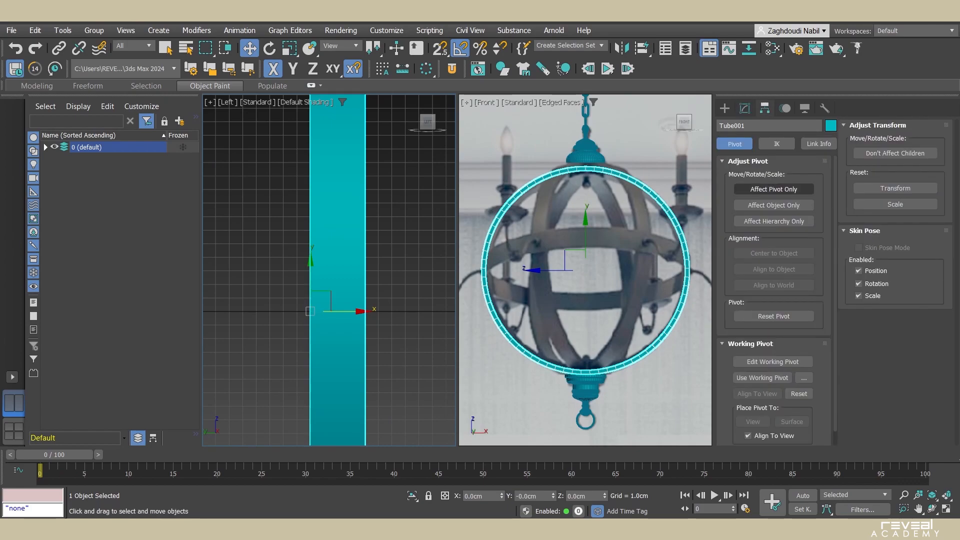
# - Center the selected tube's pivot on the object and return to its modifier settings
pyautogui.click(773, 253)
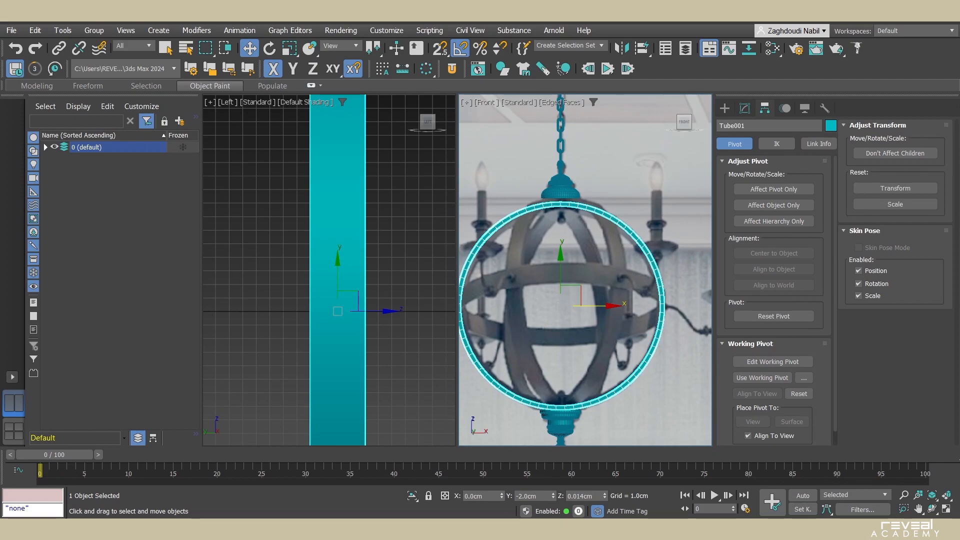
pyautogui.click(744, 108)
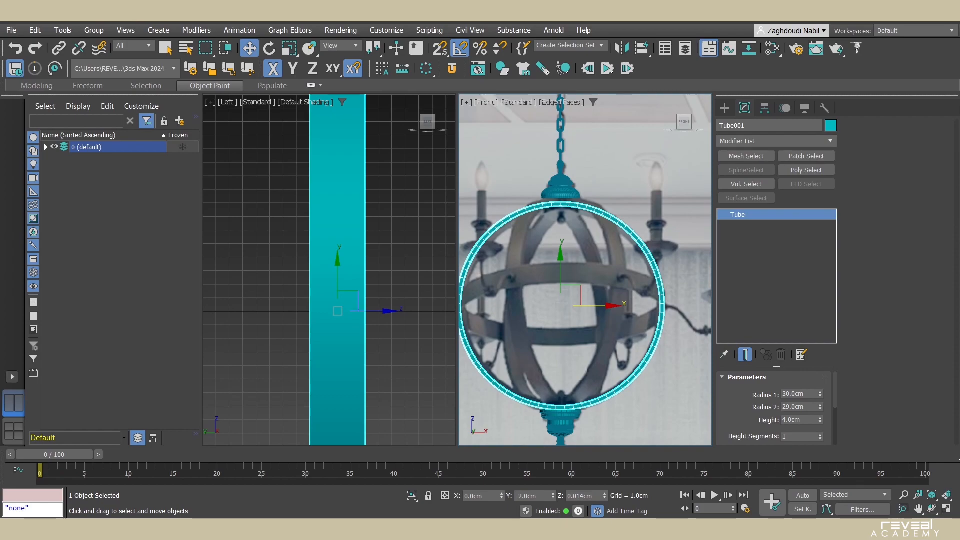
pyautogui.keyDown('alt'); pyautogui.moveTo(585, 270); pyautogui.dragTo(625, 250, button='middle'); pyautogui.keyUp('alt')
pyautogui.click(773, 141)
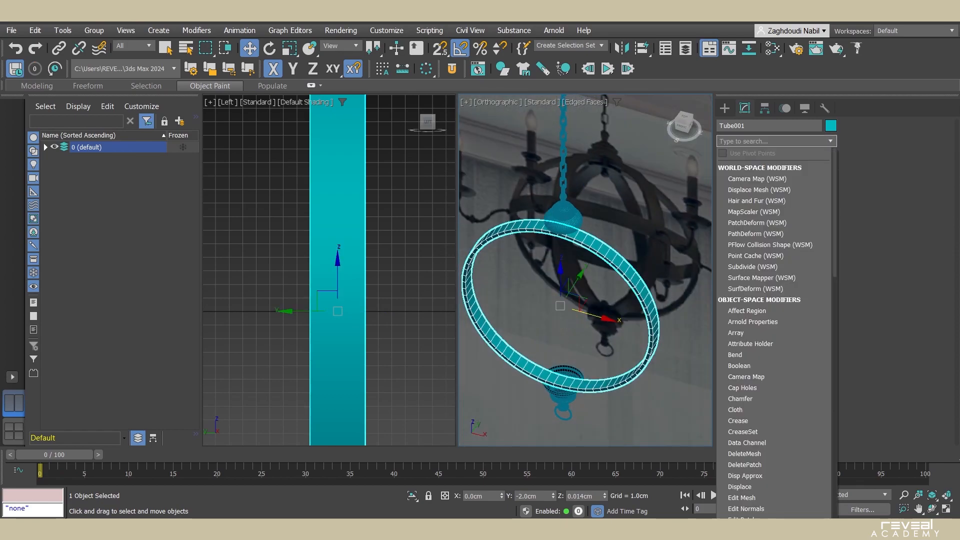
pyautogui.write('rb')
pyautogui.press('Return')
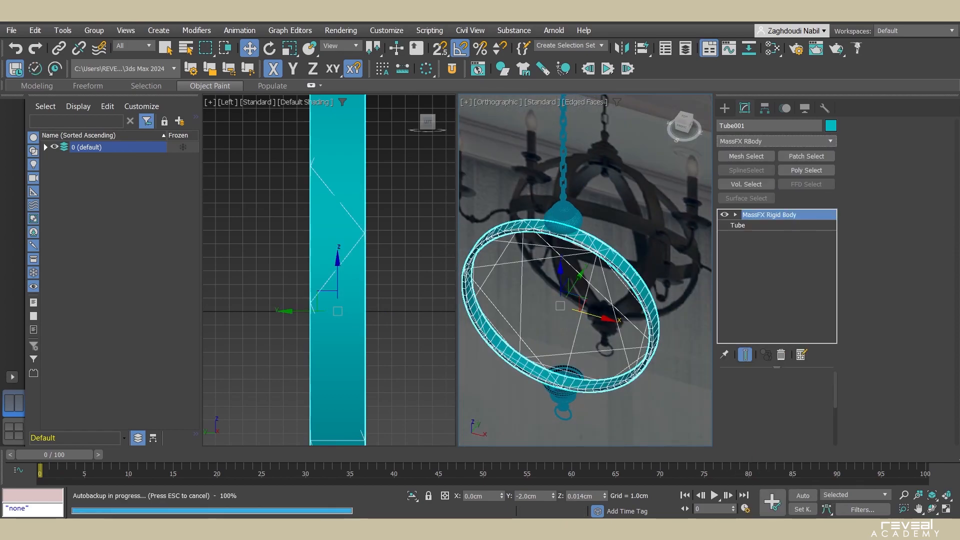
pyautogui.click(772, 141)
pyautogui.write('syme')
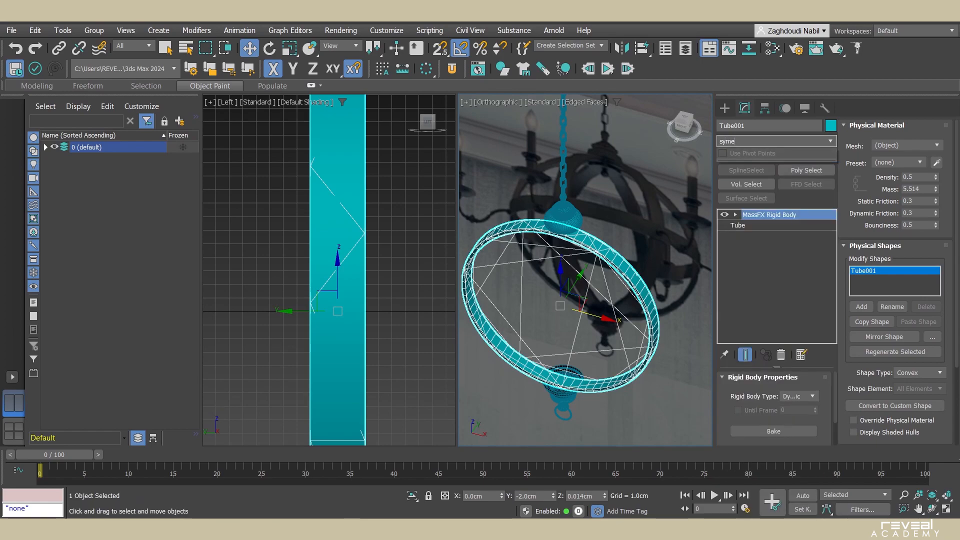
pyautogui.click(781, 355)
pyautogui.click(781, 355)
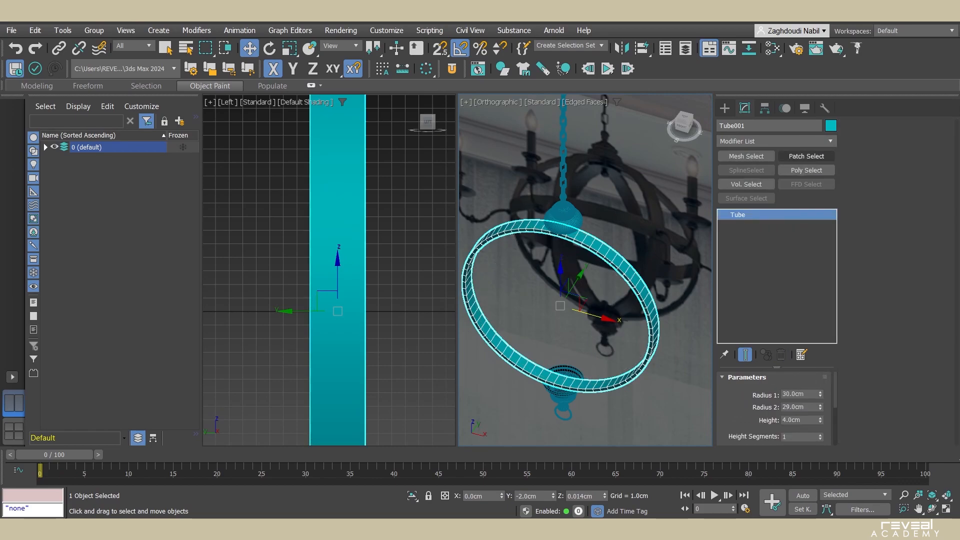
# - Add a Symmetry modifier to the tube and make it Radial around the Y axis
pyautogui.click(774, 141)
pyautogui.write('sy')
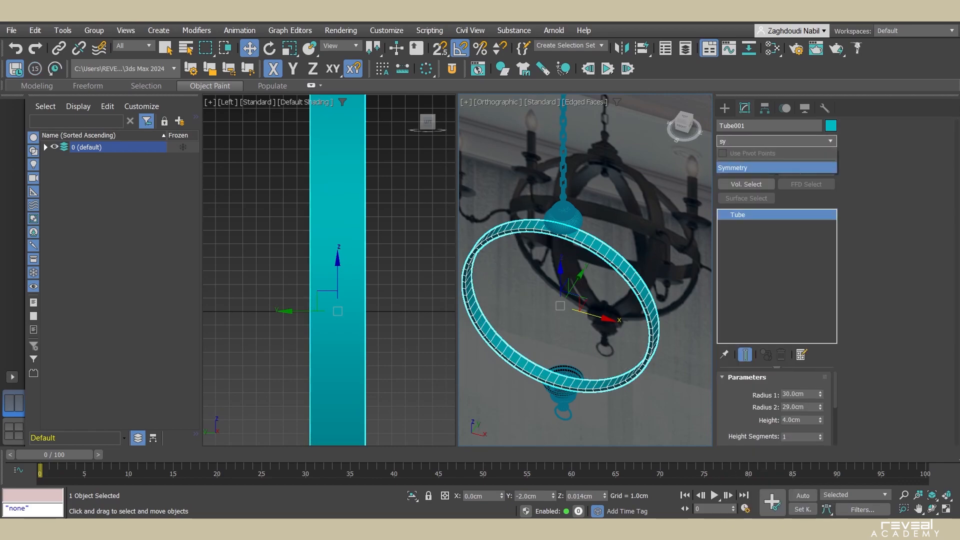
pyautogui.press('Return')
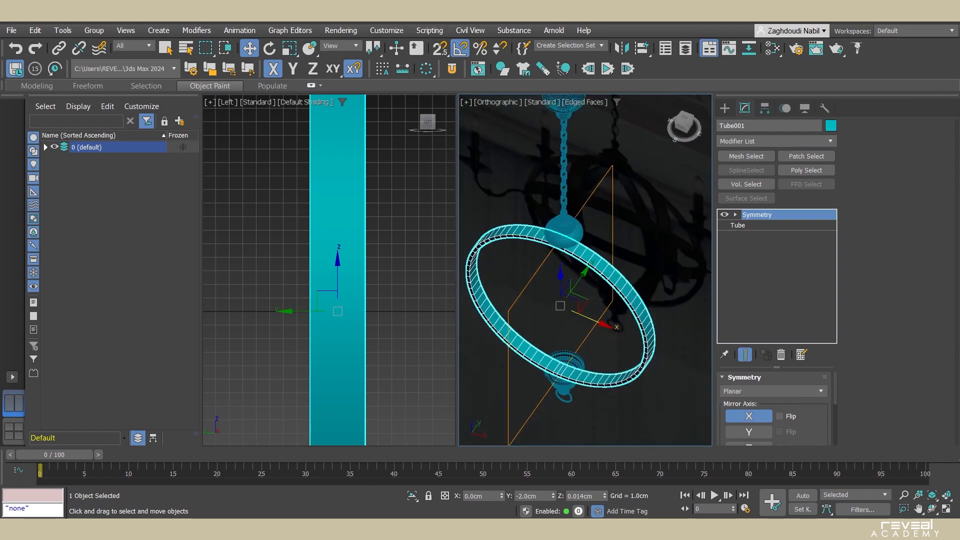
pyautogui.click(772, 390)
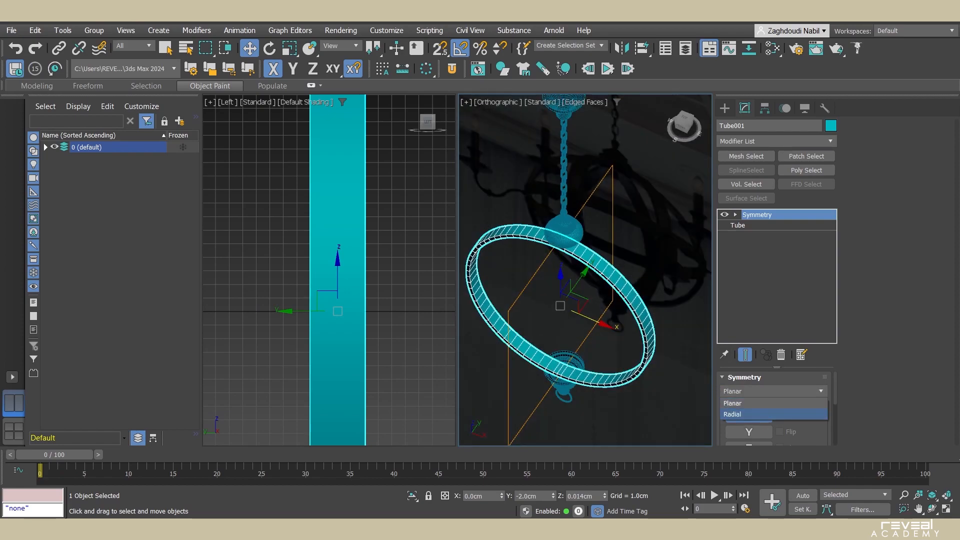
pyautogui.click(750, 409)
pyautogui.click(772, 416)
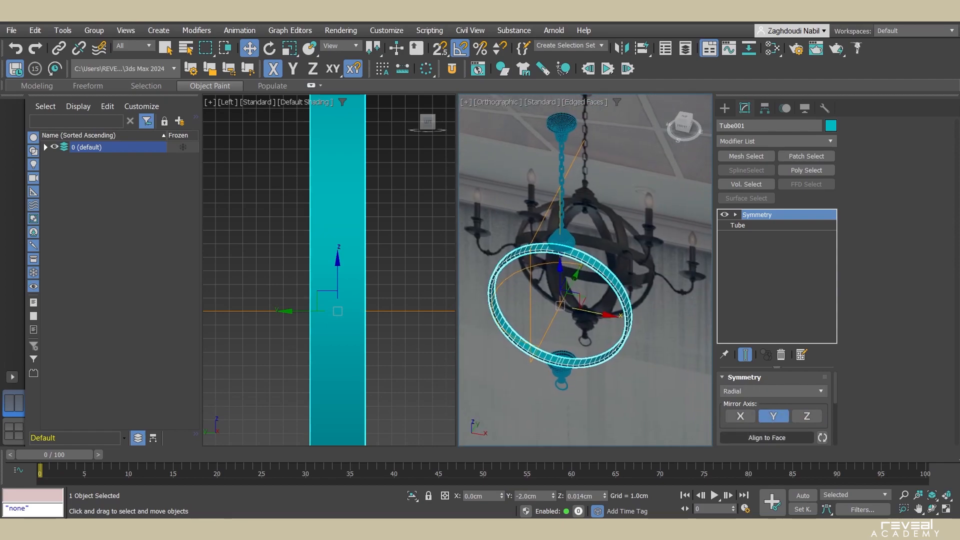
# - Set the radial symmetry count to 6 to repeat the ring into a spherical cage
pyautogui.scroll(-3, 774, 400)
pyautogui.doubleClick(785, 401)
pyautogui.write('3')
pyautogui.press('Return')
pyautogui.write('4')
pyautogui.press('Return')
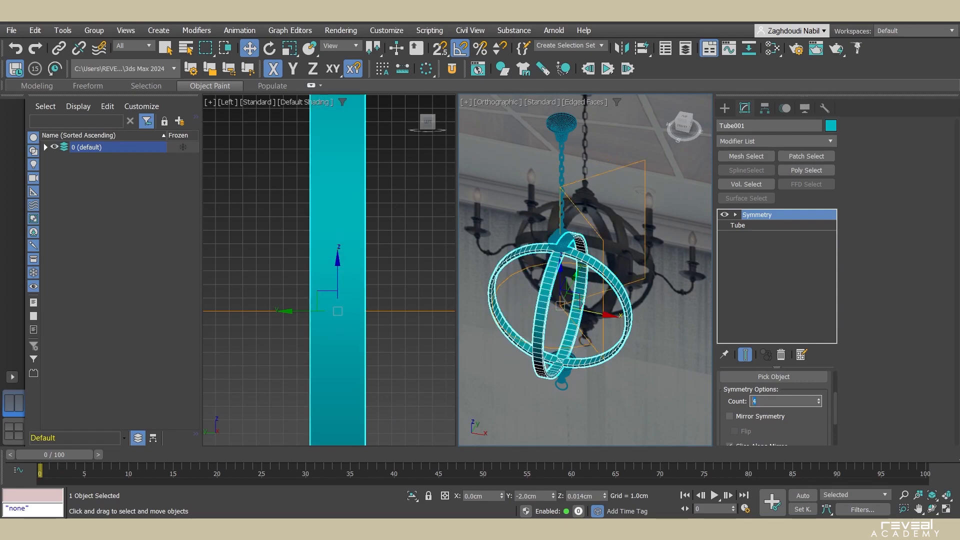
pyautogui.write('5')
pyautogui.press('Return')
pyautogui.write('6')
pyautogui.press('Return')
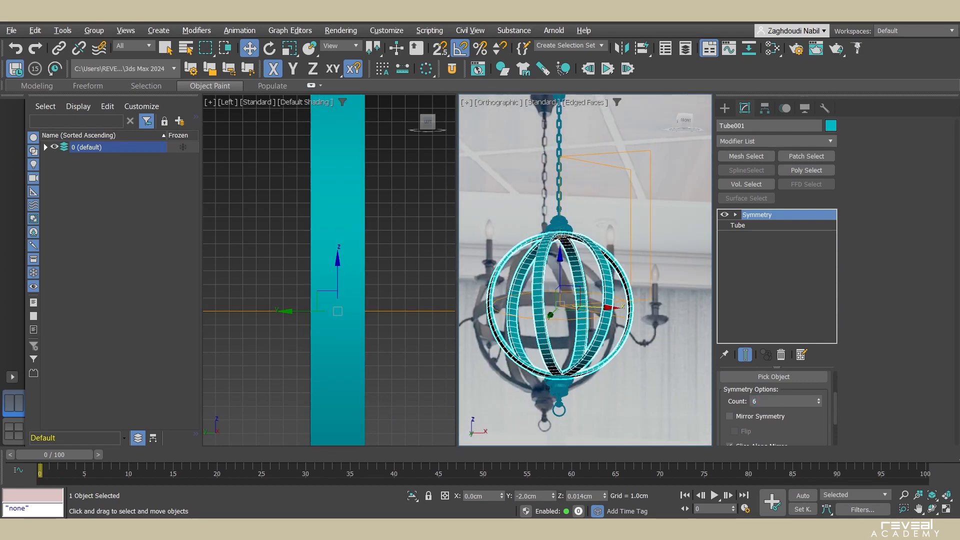
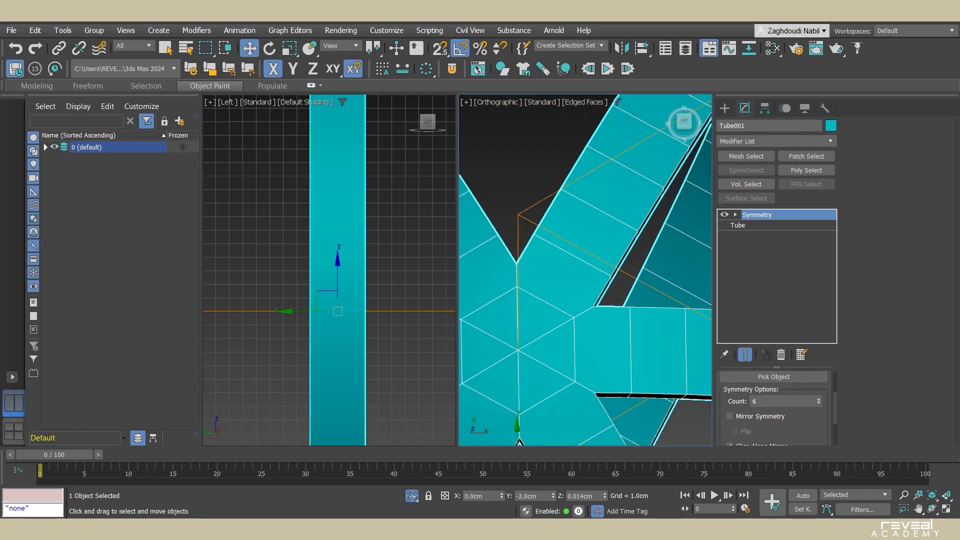
# - Add a Chamfer modifier above Symmetry on the ring cage and inspect the bevelled band edges
pyautogui.click(775, 141)
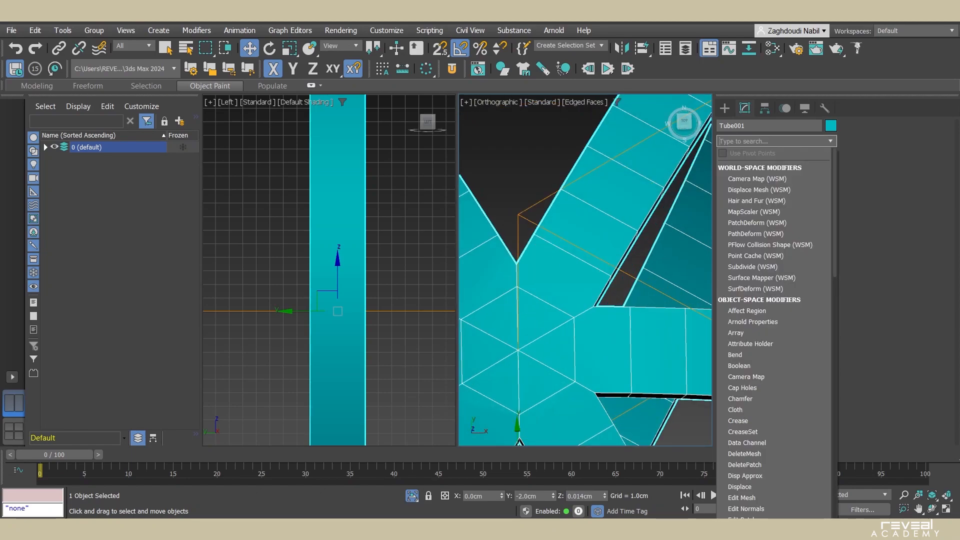
pyautogui.write('c')
pyautogui.click(731, 168)
pyautogui.scroll(6, 594, 289)
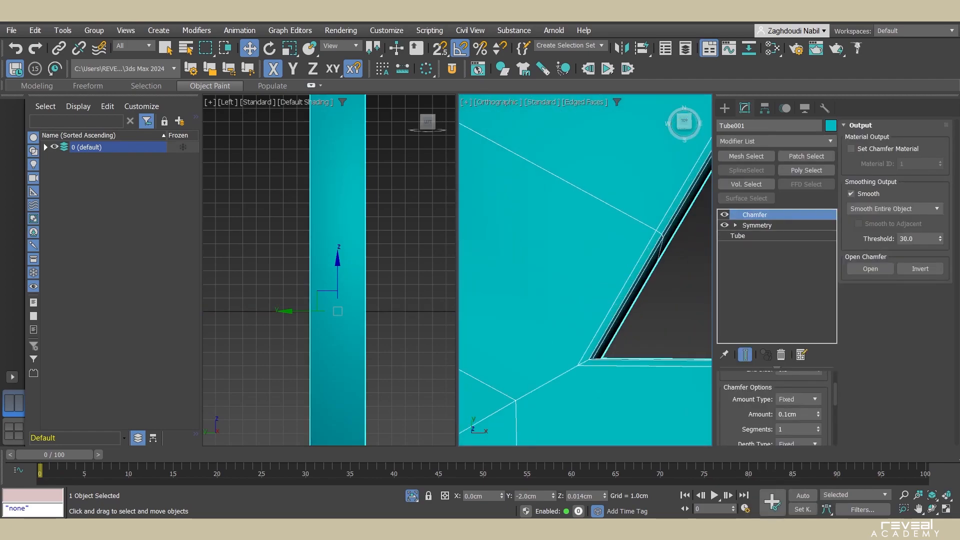
pyautogui.scroll(-6, 585, 270)
pyautogui.keyDown('alt'); pyautogui.moveTo(600, 310); pyautogui.dragTo(450, 265, button='middle'); pyautogui.keyUp('alt')
pyautogui.moveTo(350, 280); pyautogui.dragTo(426, 268, button='middle')
pyautogui.moveTo(540, 280); pyautogui.dragTo(630, 240, button='middle')
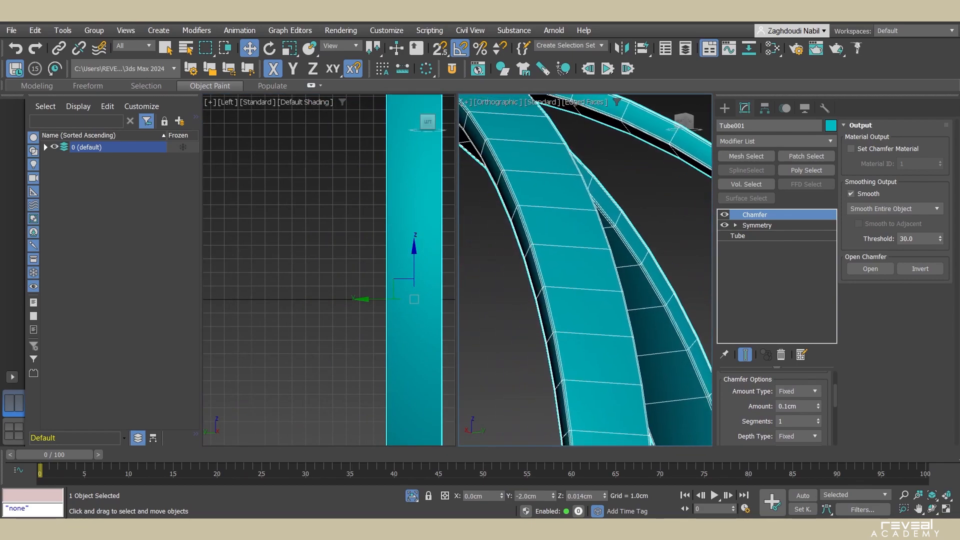
pyautogui.scroll(5, 585, 270)
pyautogui.scroll(-2, 772, 404)
pyautogui.scroll(-1, 772, 405)
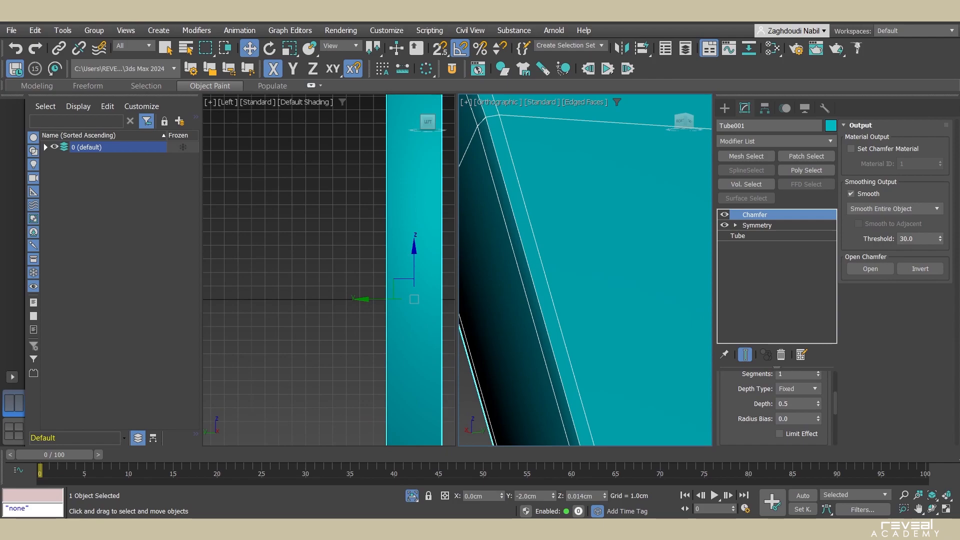
# - Try Quad mitering for the chamfer corners and check the band edges with and without edged faces
pyautogui.scroll(-4, 772, 405)
pyautogui.click(798, 403)
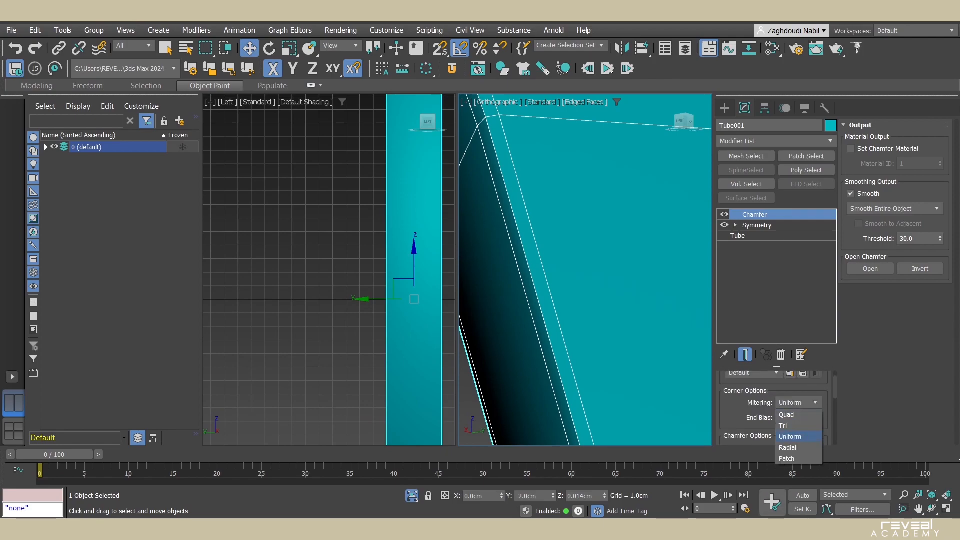
pyautogui.click(790, 437)
pyautogui.click(798, 403)
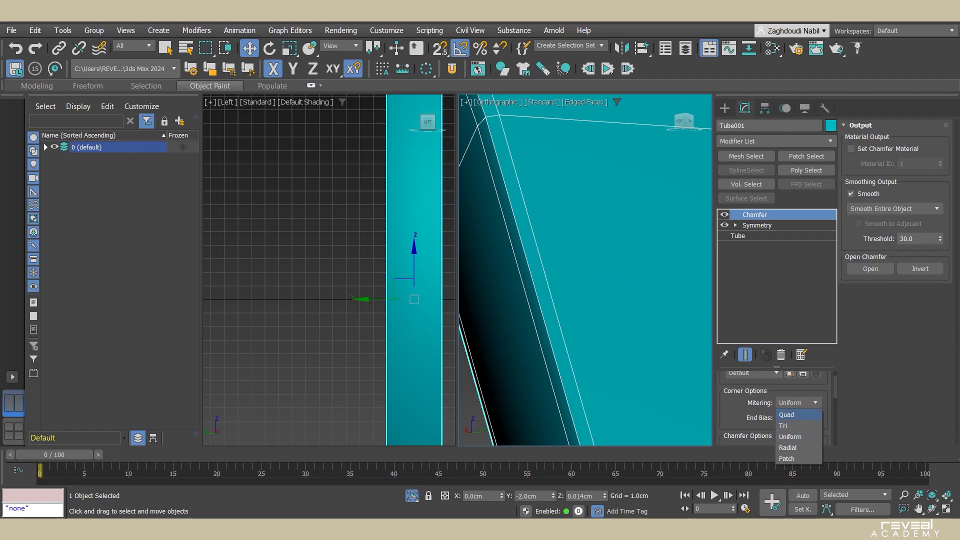
pyautogui.click(786, 414)
pyautogui.scroll(-5, 590, 370)
pyautogui.scroll(1, 590, 370)
pyautogui.press('F4')
pyautogui.scroll(-5, 590, 370)
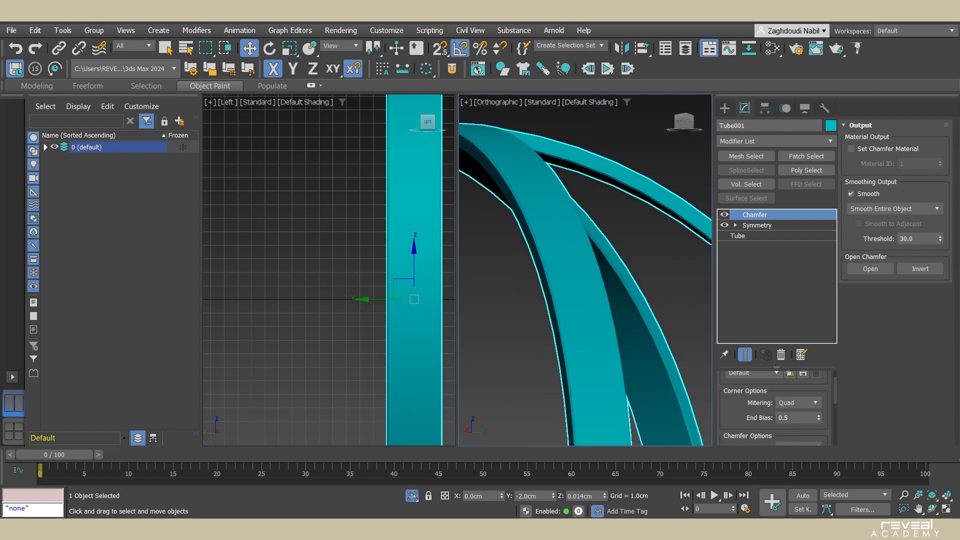
pyautogui.scroll(5, 590, 370)
pyautogui.press('F4')
# - Set the chamfer's tension to 0.5 and its segments to 2
pyautogui.scroll(-2, 772, 407)
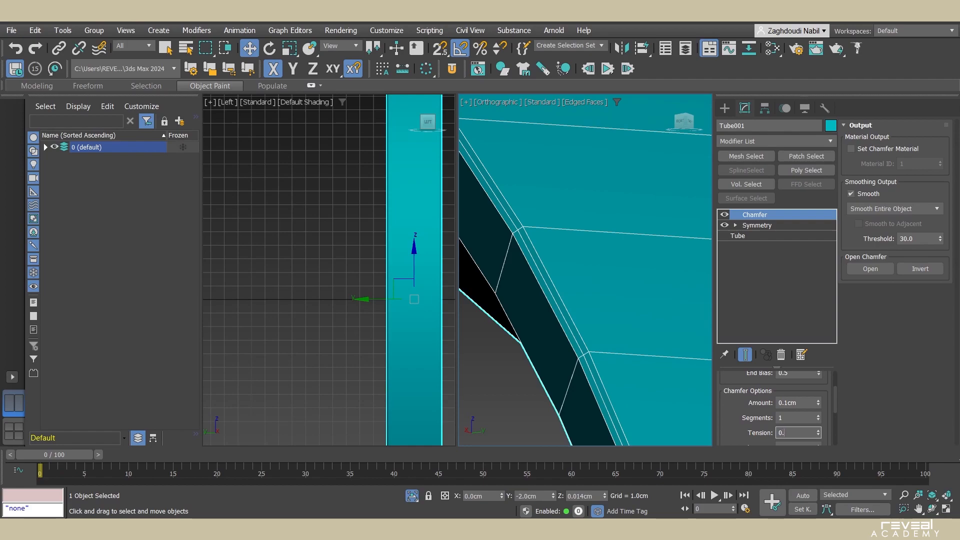
pyautogui.press('Return')
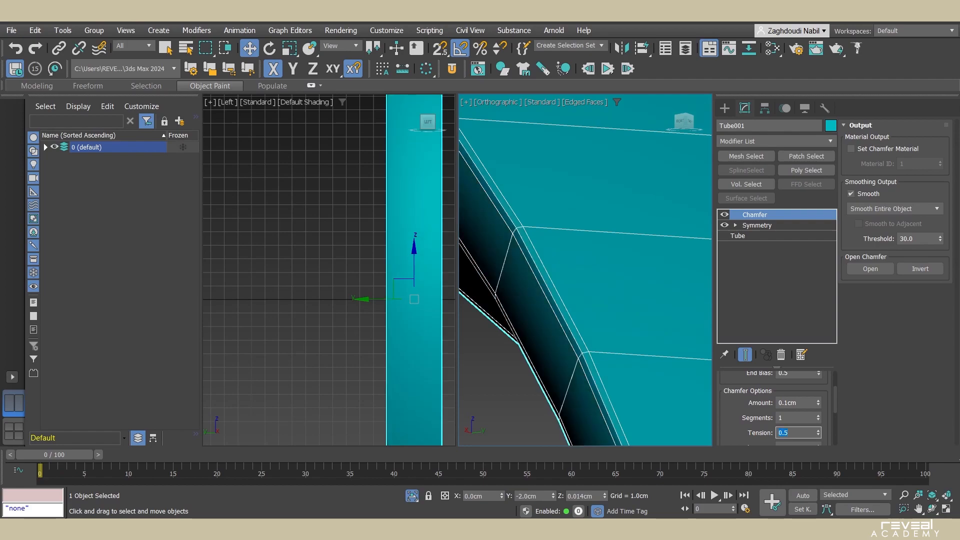
pyautogui.click(818, 415)
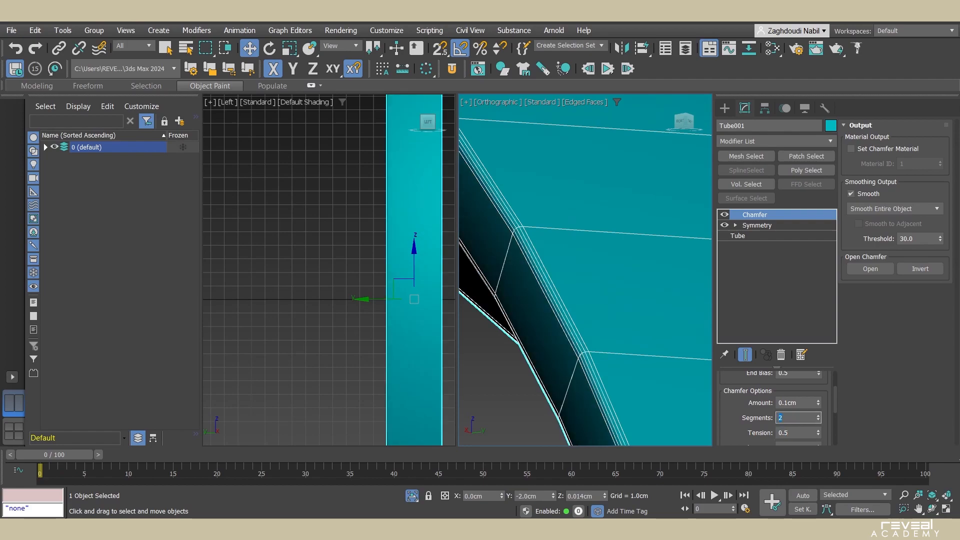
pyautogui.scroll(5, 519, 230)
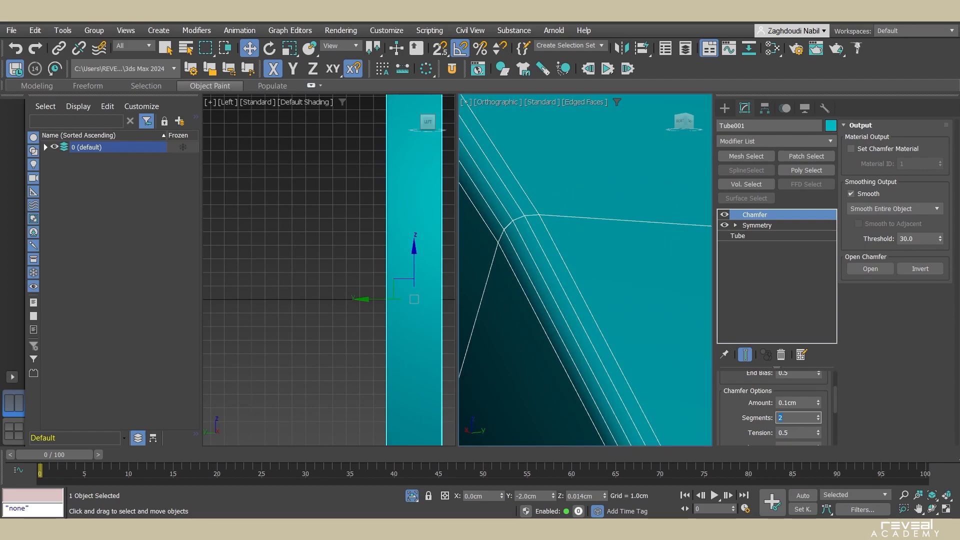
# - Switch the chamfer mitering to Uniform and the smoothing output to Smooth Chamfers Only
pyautogui.scroll(3, 749, 410)
pyautogui.click(799, 425)
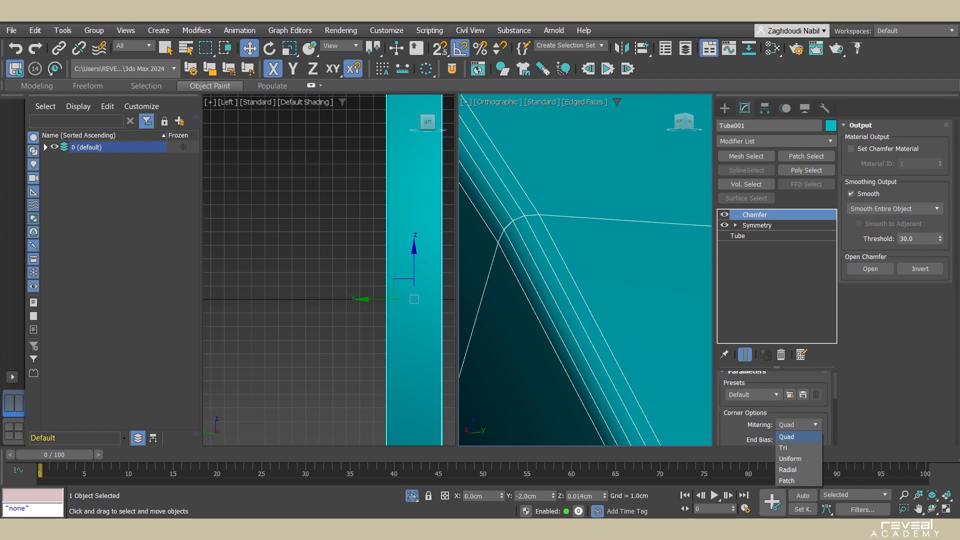
pyautogui.click(790, 458)
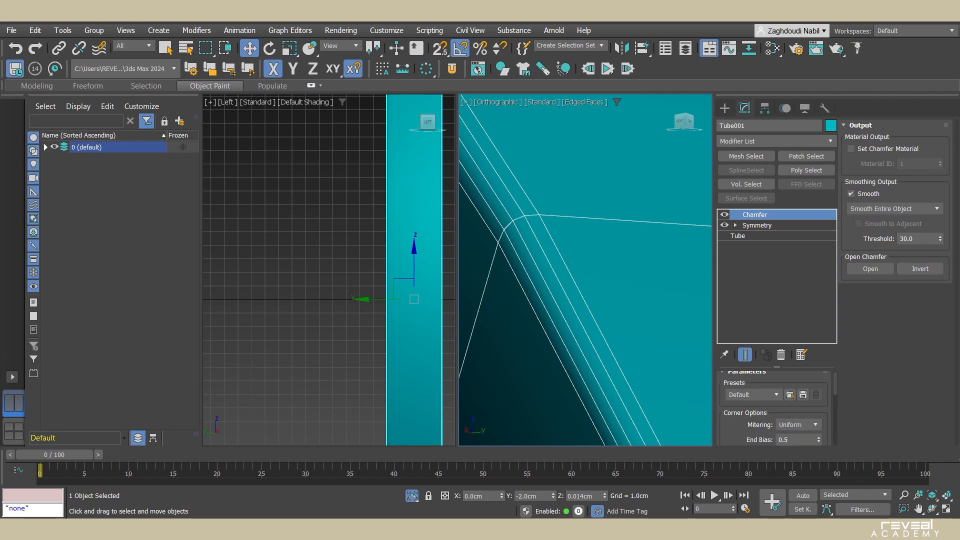
pyautogui.scroll(-2, 775, 408)
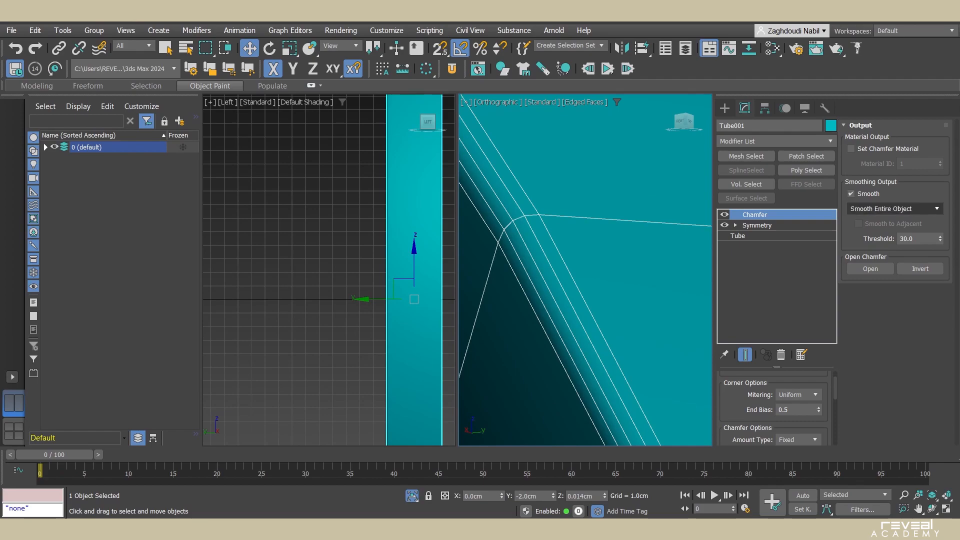
pyautogui.click(893, 209)
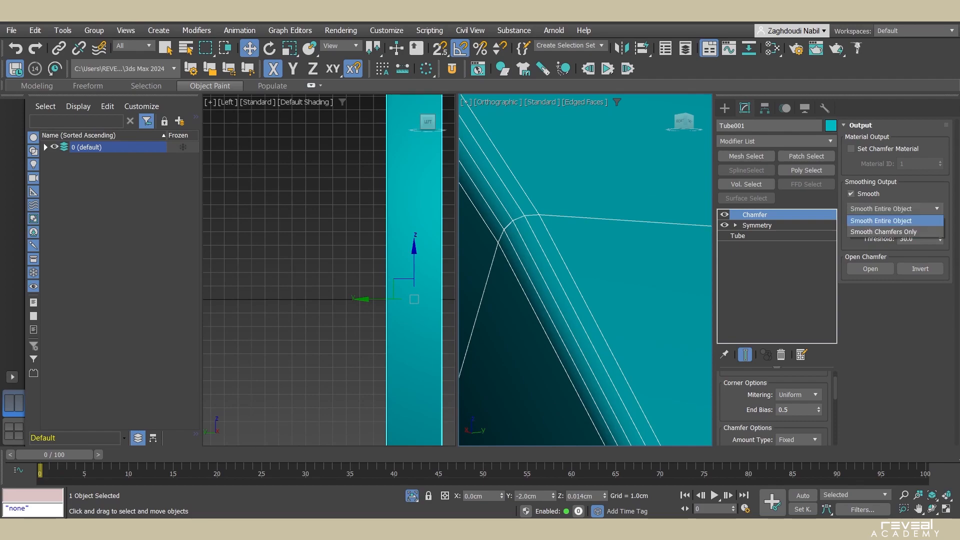
pyautogui.click(883, 232)
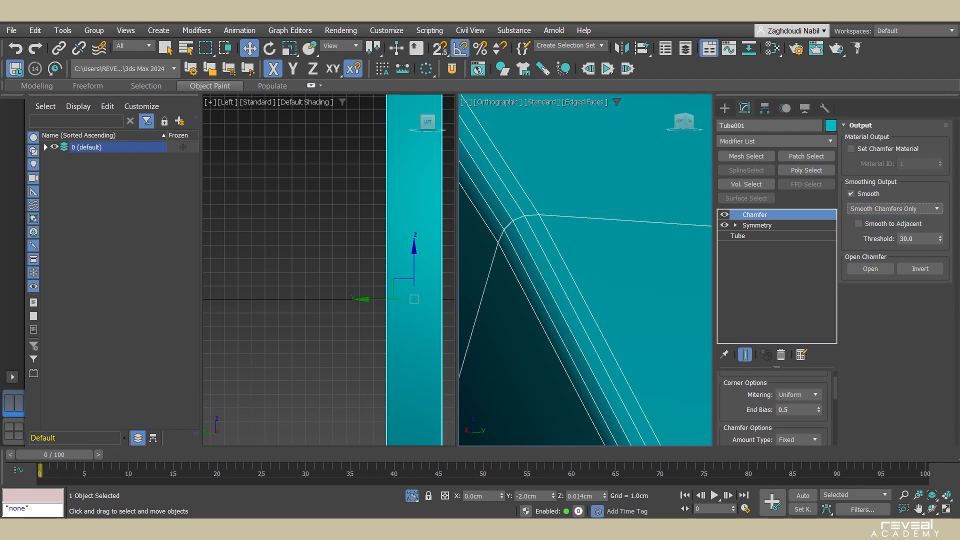
# - Turn off the edged faces display and bring back the hidden chandelier parts and reference image
pyautogui.press('z')
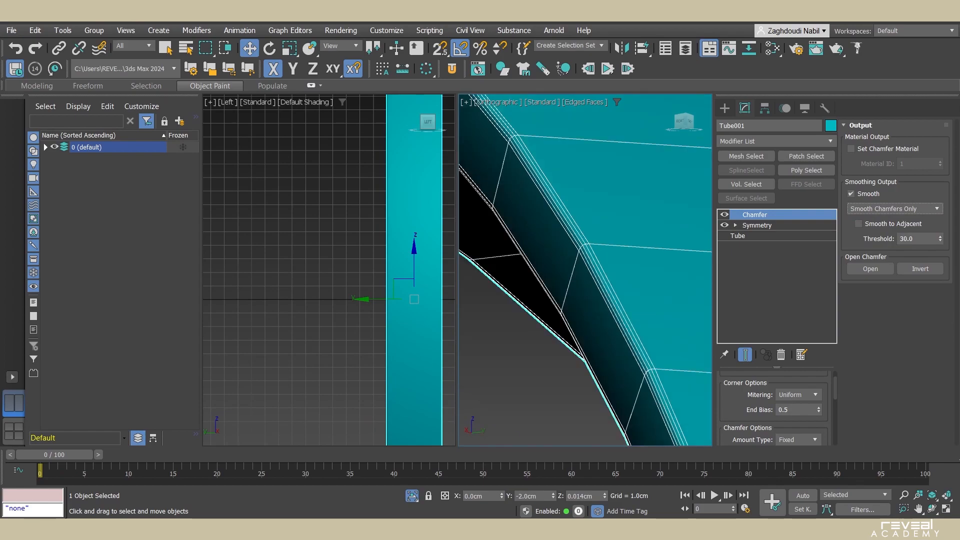
pyautogui.press('p')
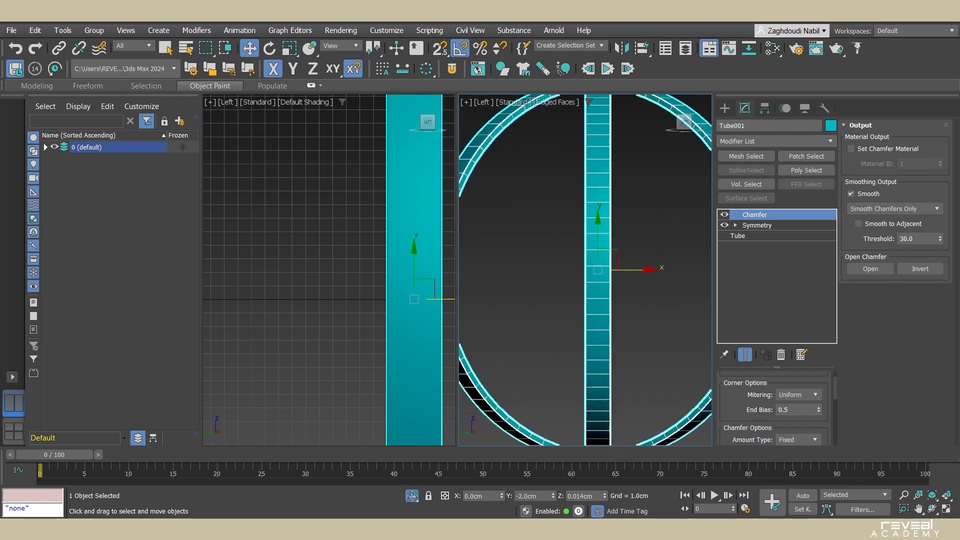
pyautogui.click(655, 395)
pyautogui.press('F4')
pyautogui.keyDown('alt'); pyautogui.moveTo(625, 320); pyautogui.dragTo(600, 325, button='middle'); pyautogui.keyUp('alt')
pyautogui.rightClick(599, 235)
pyautogui.click(627, 181)
# - Compare the ring cage with the reference image in the Front view and select the cage
pyautogui.keyDown('alt'); pyautogui.moveTo(614, 250); pyautogui.dragTo(645, 185, button='middle'); pyautogui.keyUp('alt')
pyautogui.press('f')
pyautogui.scroll(10, 590, 215)
pyautogui.scroll(3, 670, 290)
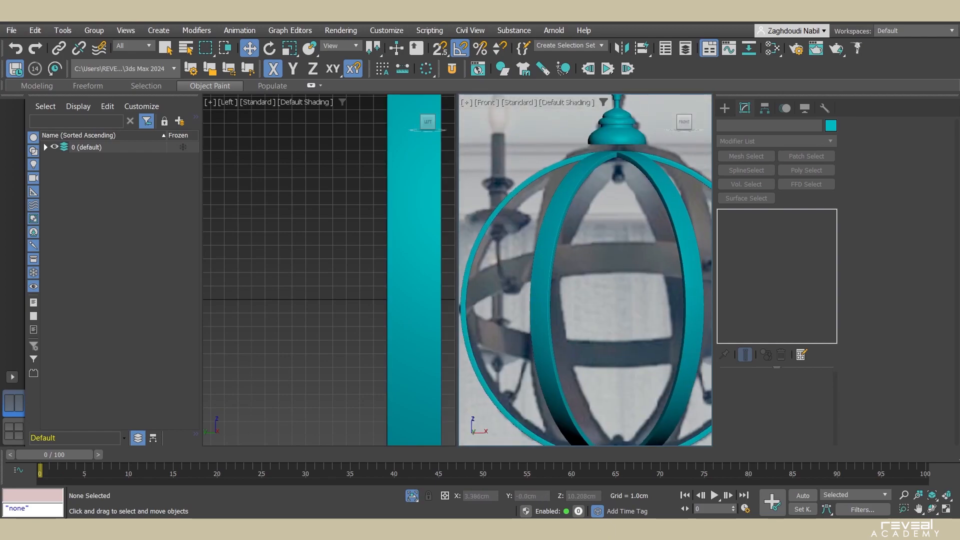
pyautogui.scroll(-4, 552, 285)
pyautogui.scroll(4, 603, 284)
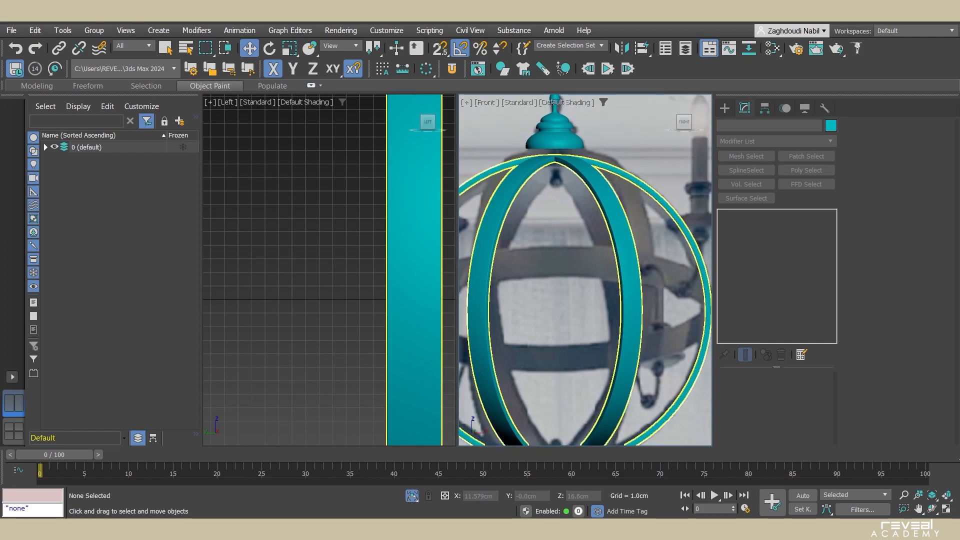
pyautogui.click(631, 284)
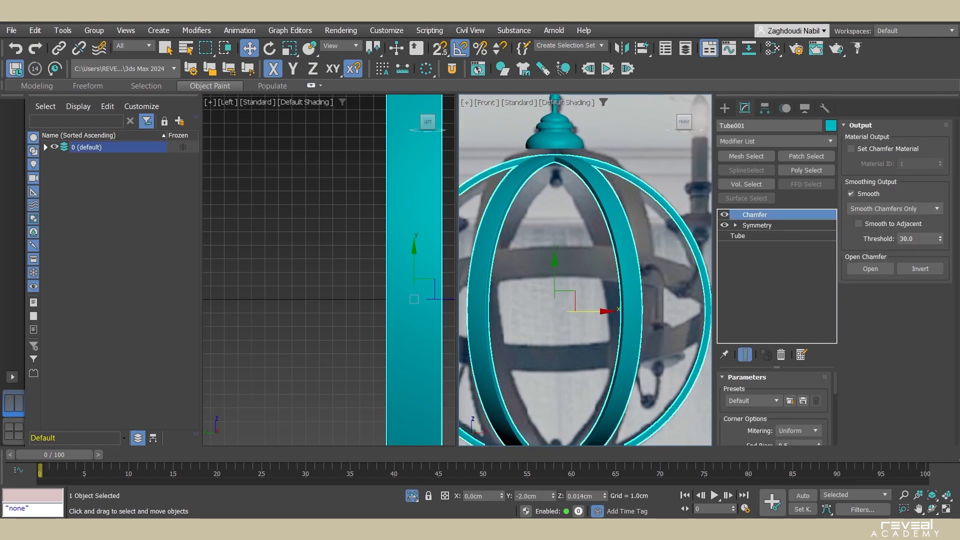
pyautogui.scroll(-5, 550, 288)
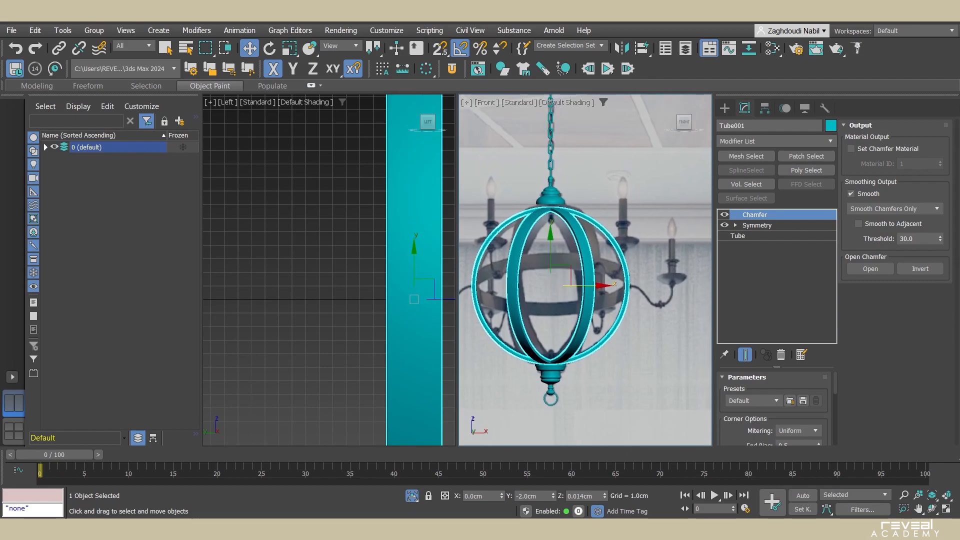
# - Clone the vertical ring cage as a Copy and remove the Symmetry modifier from the clone
pyautogui.hotkey('ctrl', 'v')
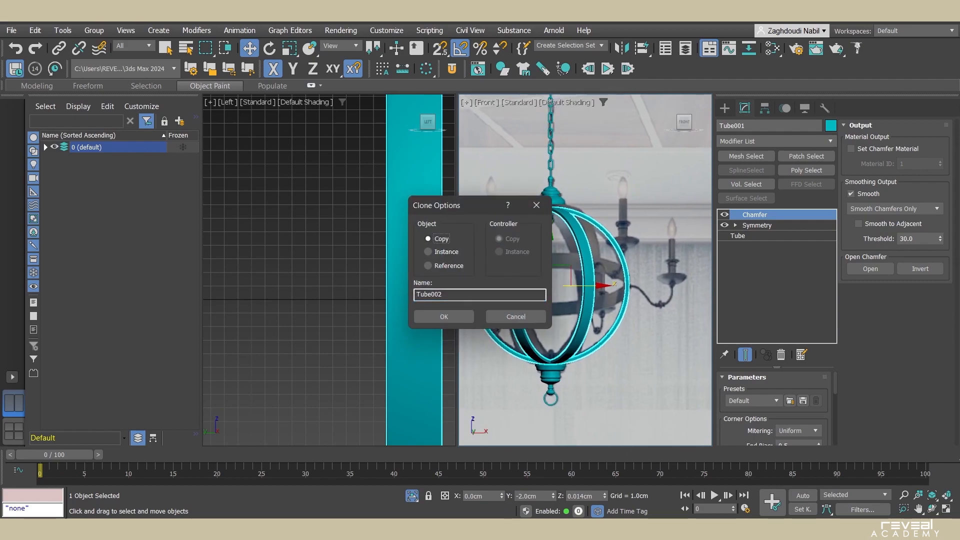
pyautogui.press('Return')
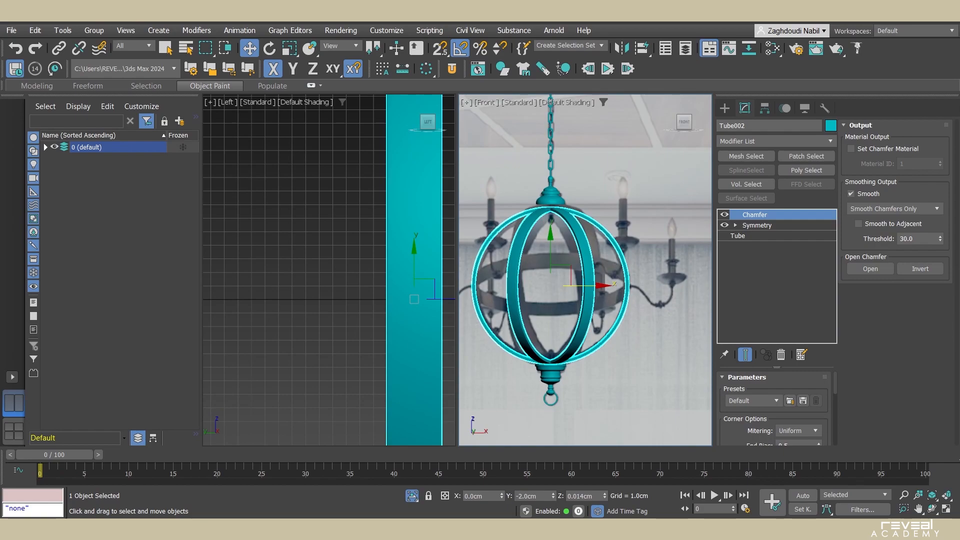
pyautogui.press('Delete')
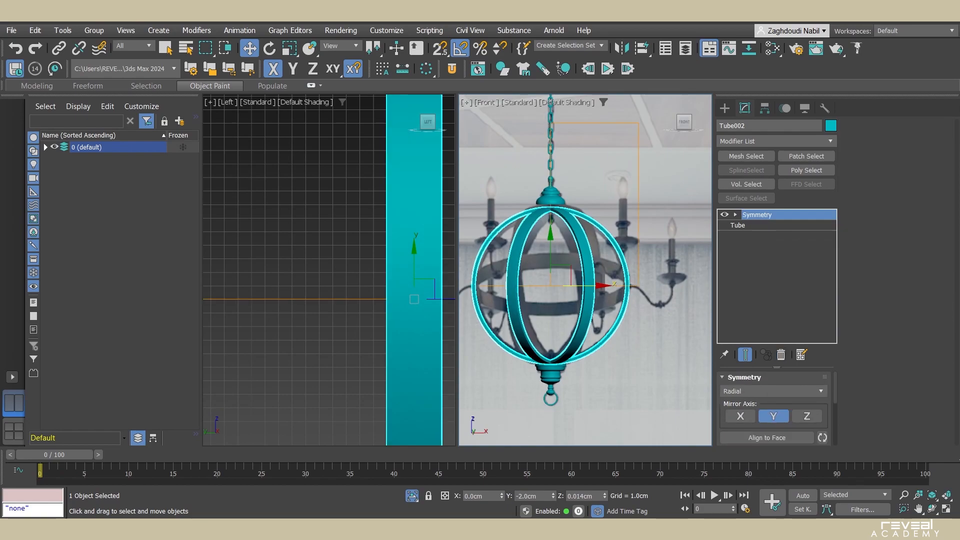
pyautogui.hotkey('ctrl', 'z')
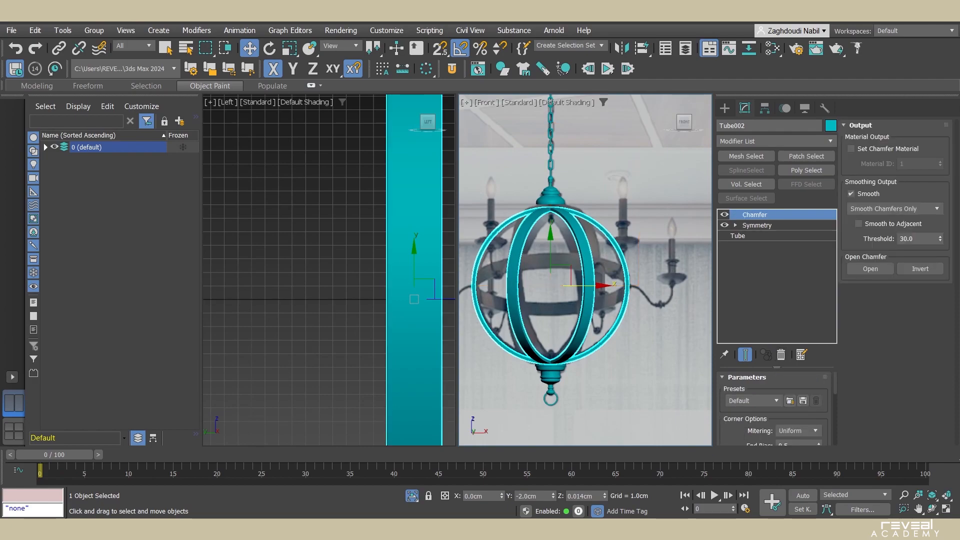
pyautogui.click(757, 225)
pyautogui.press('Delete')
# - Rotate the cloned ring about its X axis so it lies horizontally around the sphere
pyautogui.press('e')
pyautogui.moveTo(552, 305); pyautogui.dragTo(552, 284)
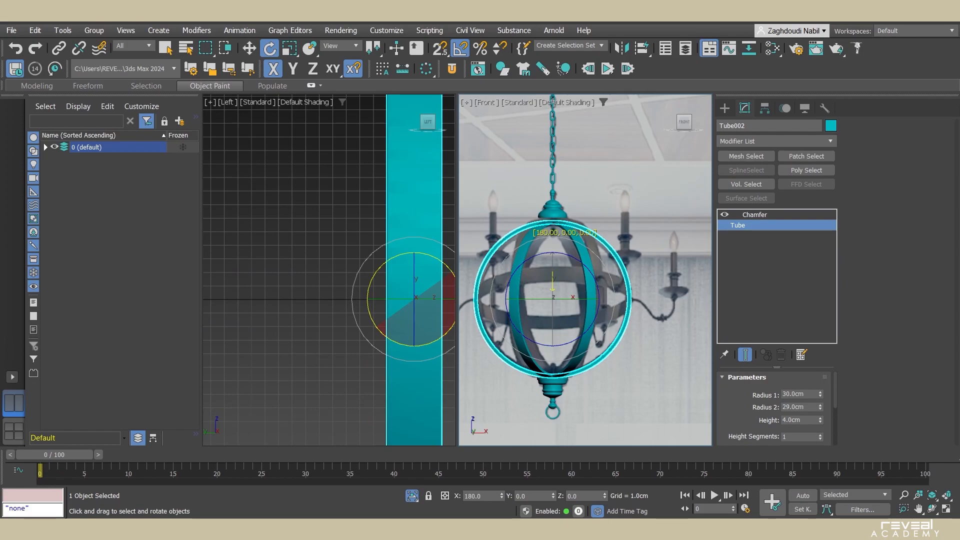
pyautogui.moveTo(552, 350); pyautogui.dragTo(552, 400)
# - Set the horizontal ring's tube height to 5 cm
pyautogui.scroll(3, 604, 307)
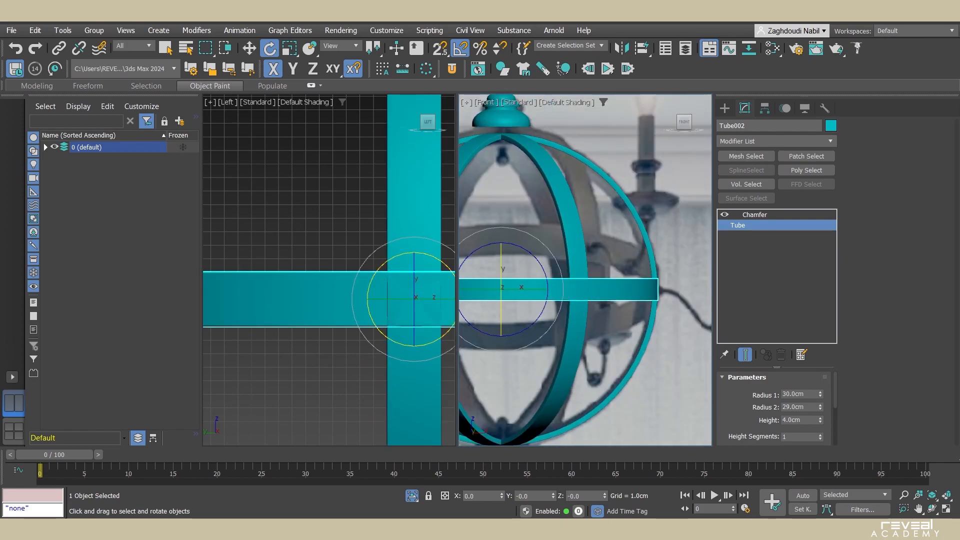
pyautogui.moveTo(604, 306); pyautogui.dragTo(628, 320, button='middle')
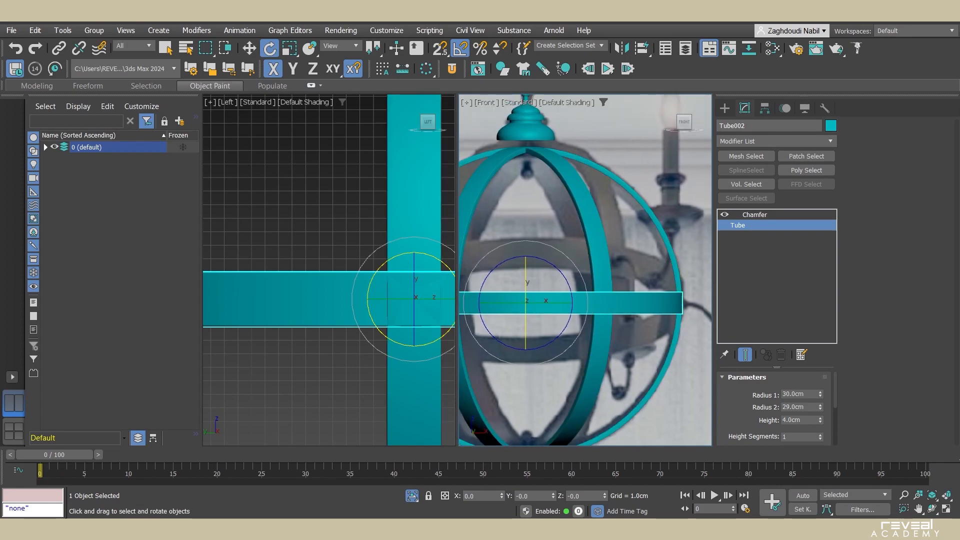
pyautogui.click(801, 420)
pyautogui.write('5')
pyautogui.press('Return')
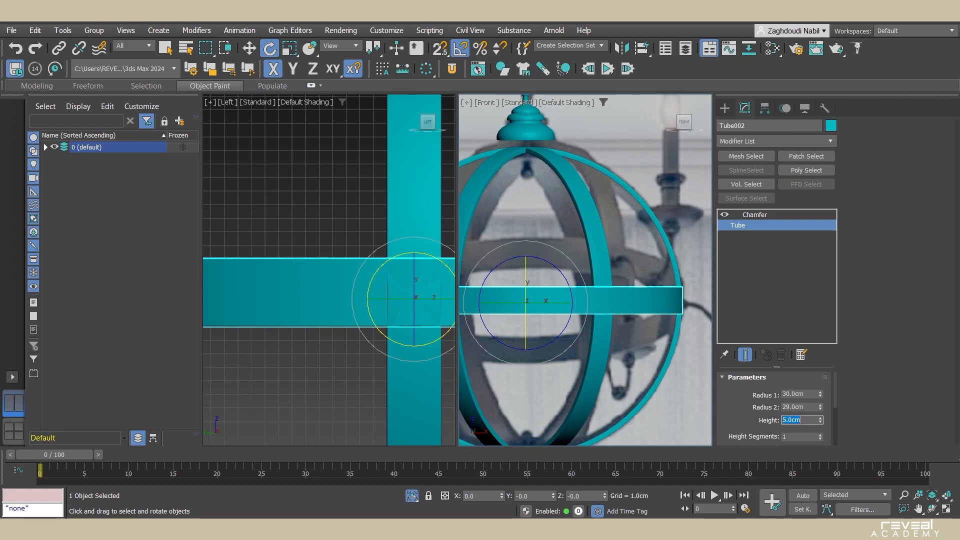
# - Reset the horizontal ring's Y and Z positions to 0 cm
pyautogui.scroll(-3, 665, 325)
pyautogui.press('w')
pyautogui.moveTo(665, 325); pyautogui.dragTo(666, 333, button='middle')
pyautogui.rightClick(604, 496)
pyautogui.rightClick(552, 496)
pyautogui.moveTo(666, 333); pyautogui.dragTo(676, 304, button='middle')
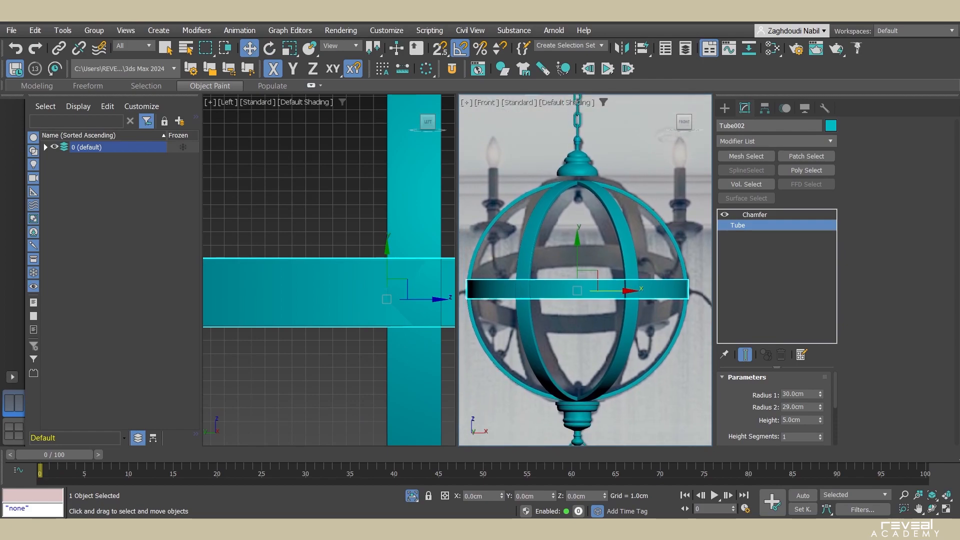
# - Enlarge the horizontal ring to Radius 1 of 31 cm and Radius 2 of 30 cm
pyautogui.scroll(8, 688, 279)
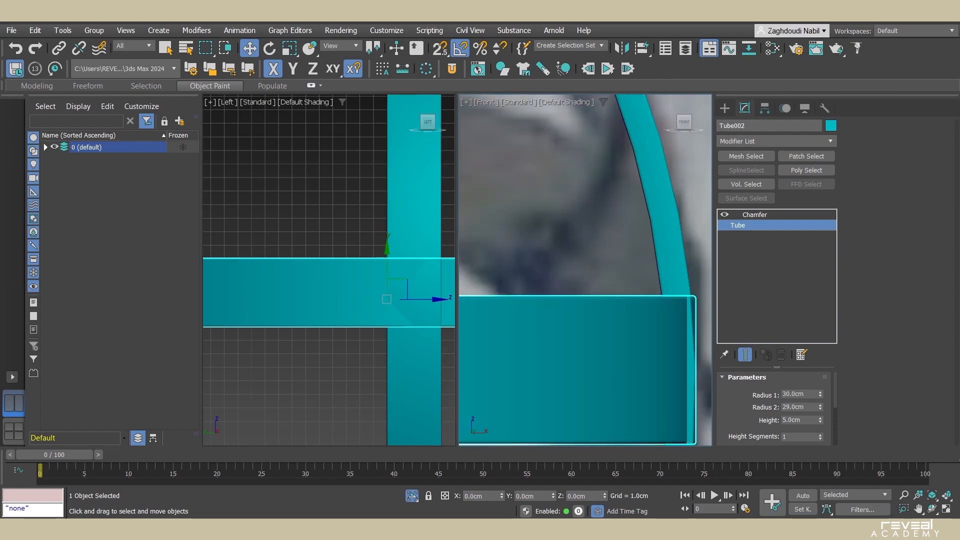
pyautogui.doubleClick(794, 407)
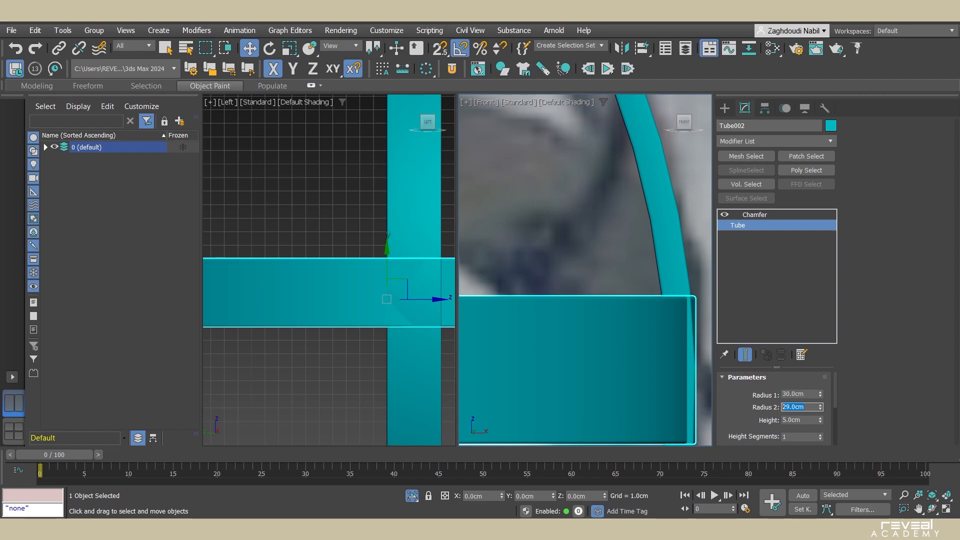
pyautogui.hotkey('shift', 'Tab')
pyautogui.write('31')
pyautogui.press('Return')
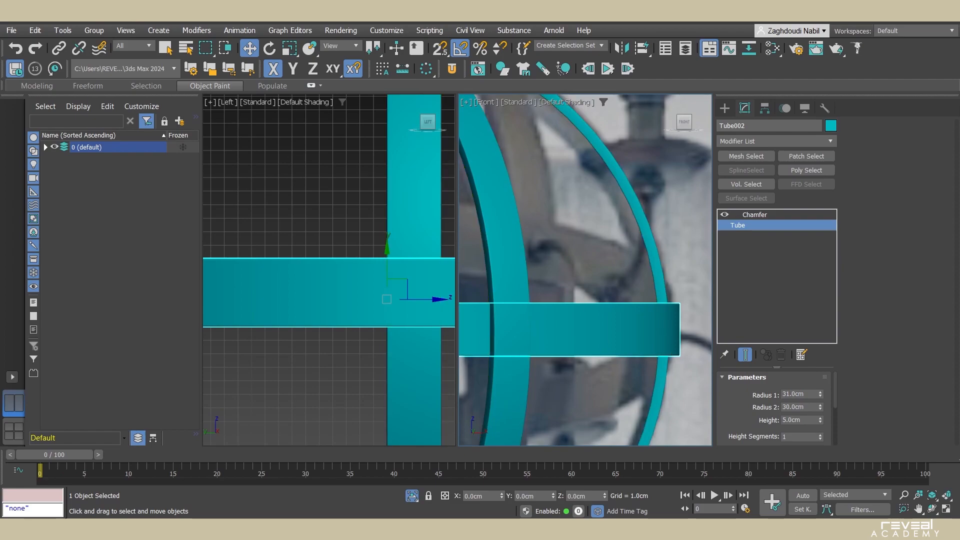
# - Select the vertical ring cage and align its centre with the centre of the horizontal ring
pyautogui.scroll(-7, 624, 325)
pyautogui.keyDown('alt'); pyautogui.moveTo(625, 325); pyautogui.dragTo(641, 365, button='middle'); pyautogui.keyUp('alt')
pyautogui.click(642, 365)
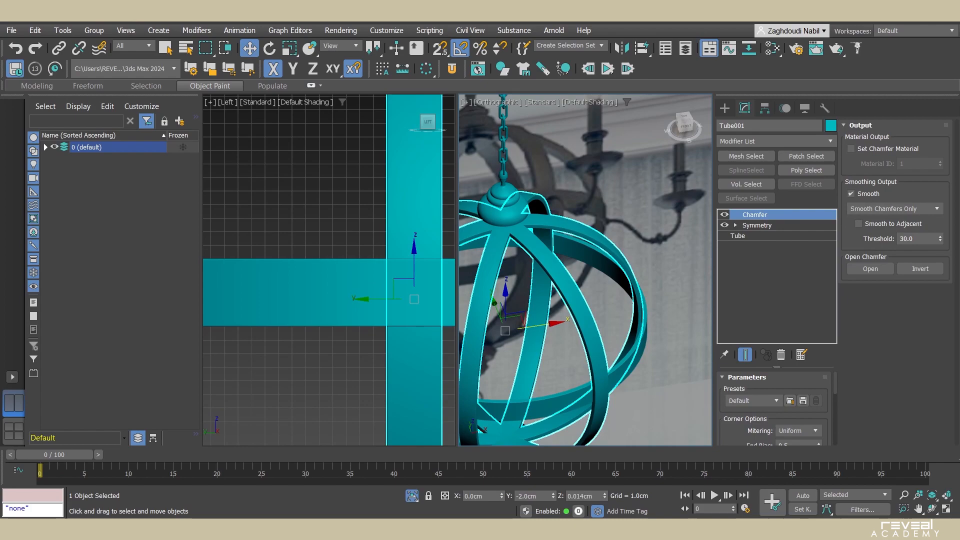
pyautogui.hotkey('ctrl', 'z')
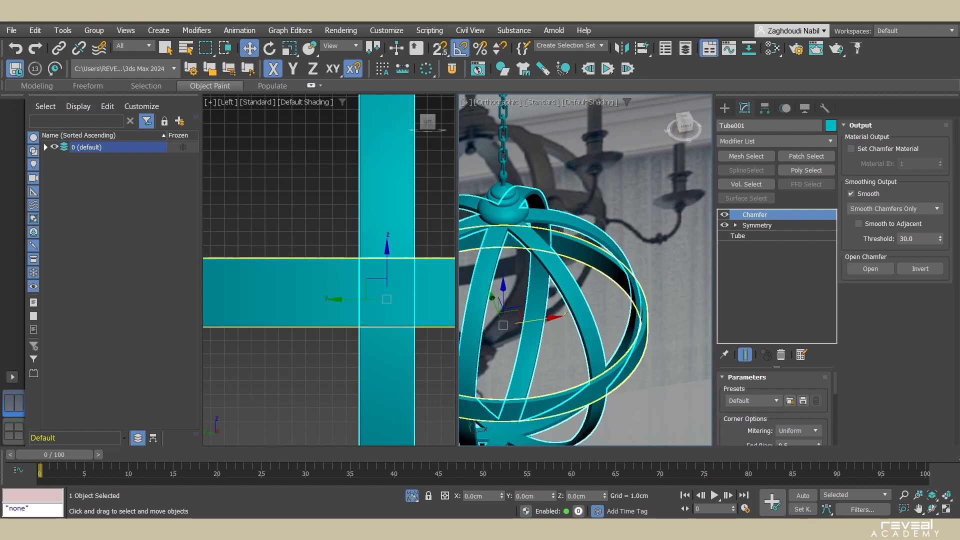
# - Inspect how the vertical rings meet the horizontal ring from several angles, ending in the Front view
pyautogui.scroll(-6, 566, 310)
pyautogui.keyDown('alt'); pyautogui.moveTo(575, 310); pyautogui.dragTo(611, 280, button='middle'); pyautogui.keyUp('alt')
pyautogui.scroll(6, 568, 273)
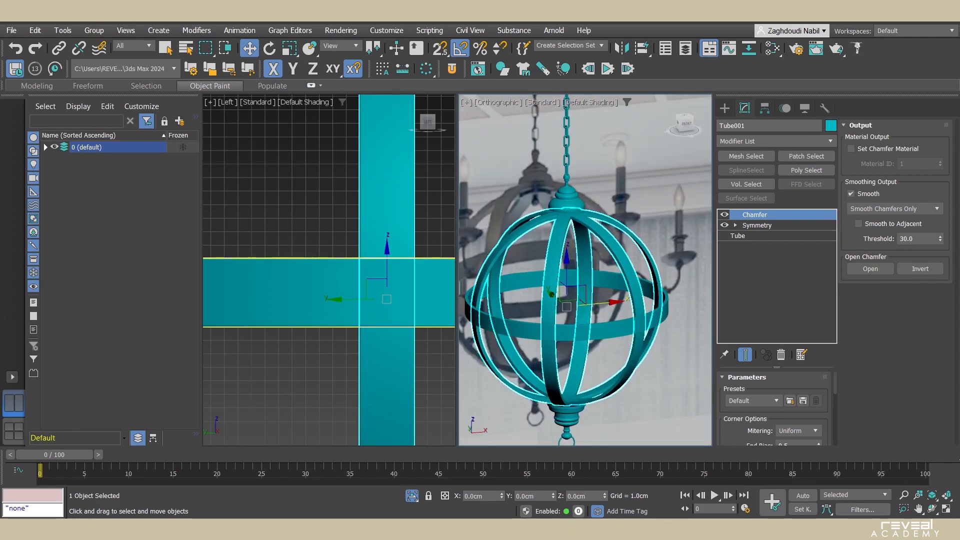
pyautogui.scroll(-4, 394, 301)
pyautogui.scroll(-6, 584, 312)
pyautogui.keyDown('alt'); pyautogui.moveTo(584, 312); pyautogui.dragTo(544, 312, button='middle'); pyautogui.keyUp('alt')
pyautogui.scroll(5, 577, 310)
pyautogui.press('f')
pyautogui.press('f')
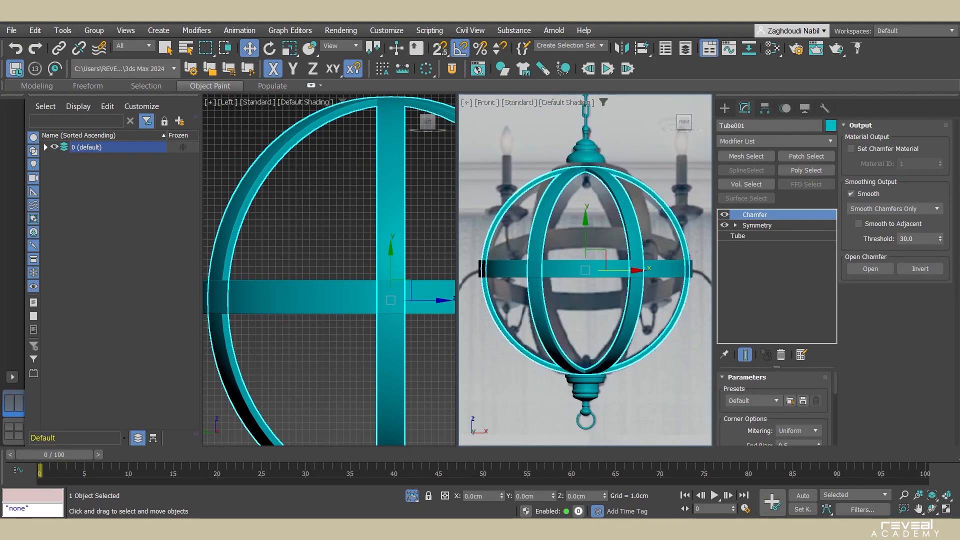
# - Start a Line spline at the reference candle's top centre, tracing about 0.9 cm outward and about 8.5 cm down to the upper collar
pyautogui.moveTo(645, 265); pyautogui.dragTo(467, 295, button='middle')
pyautogui.scroll(5, 465, 325)
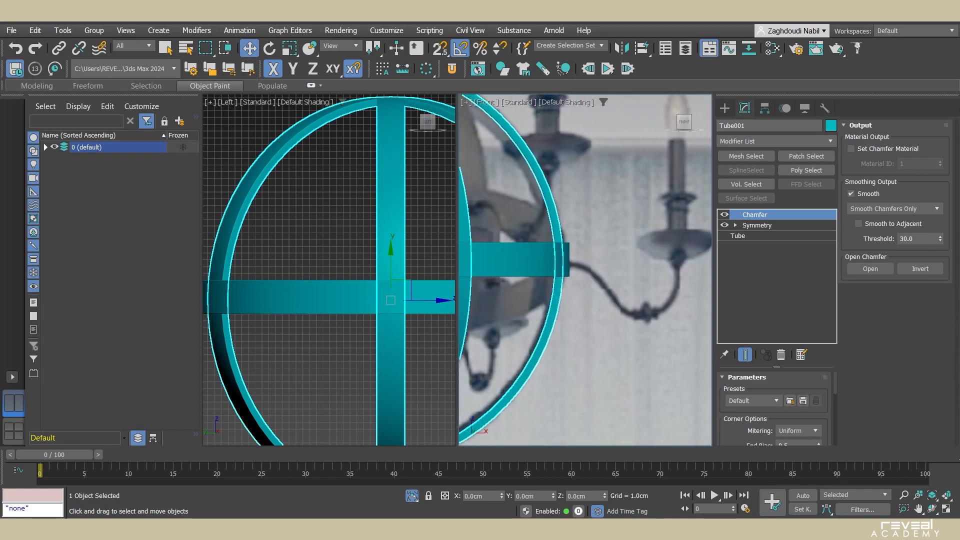
pyautogui.moveTo(691, 212); pyautogui.dragTo(668, 244, button='middle')
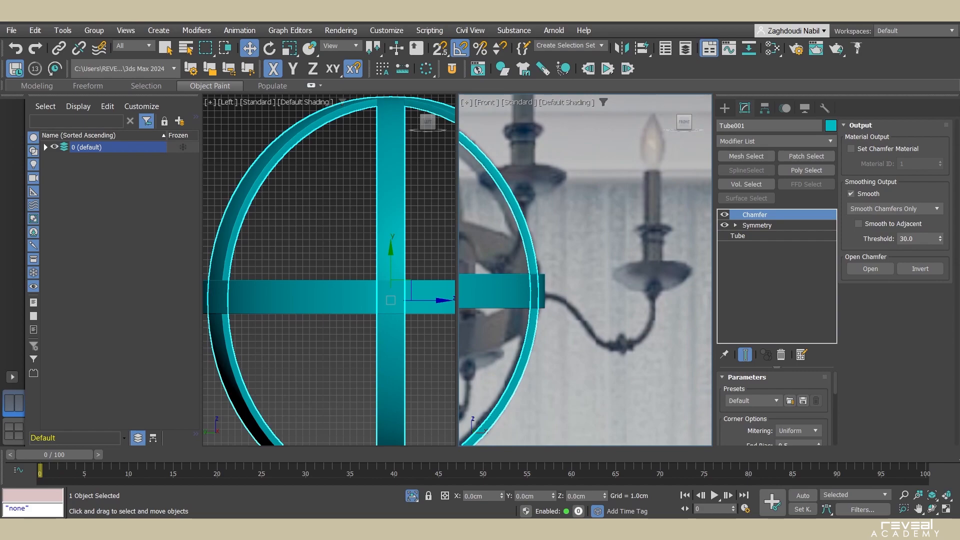
pyautogui.moveTo(596, 529)
pyautogui.scroll(2, 645, 285)
pyautogui.moveTo(645, 285); pyautogui.dragTo(575, 320, button='middle')
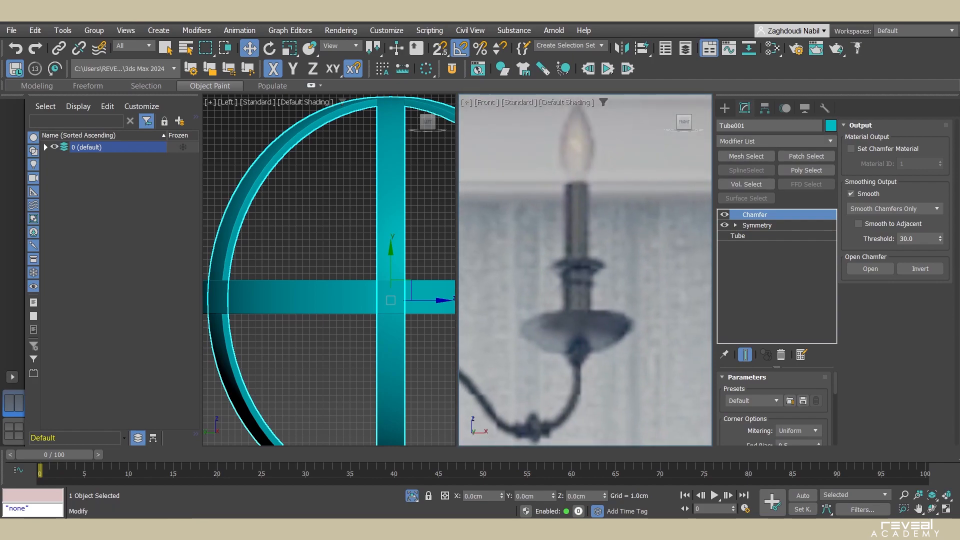
pyautogui.click(725, 108)
pyautogui.click(739, 127)
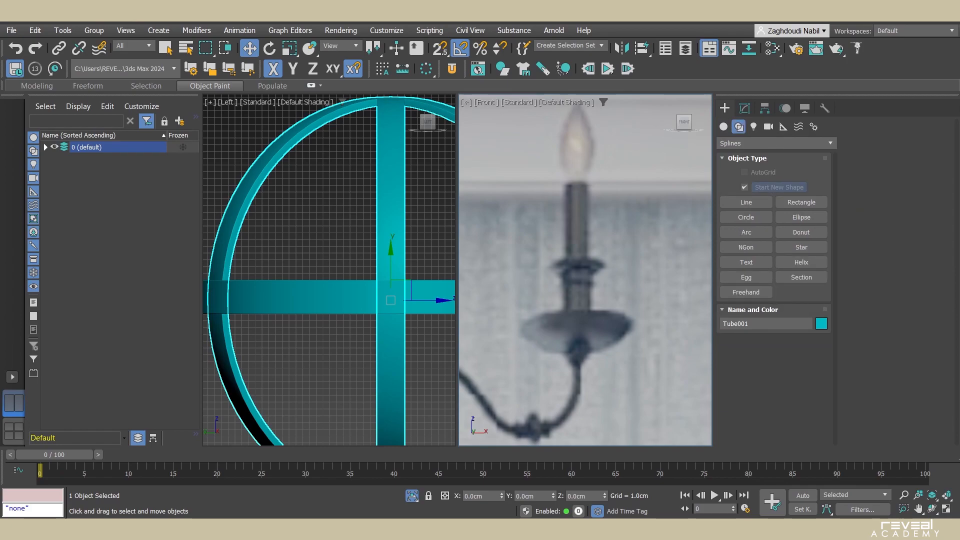
pyautogui.click(746, 202)
pyautogui.scroll(3, 566, 181)
pyautogui.scroll(2, 575, 181)
pyautogui.click(581, 189)
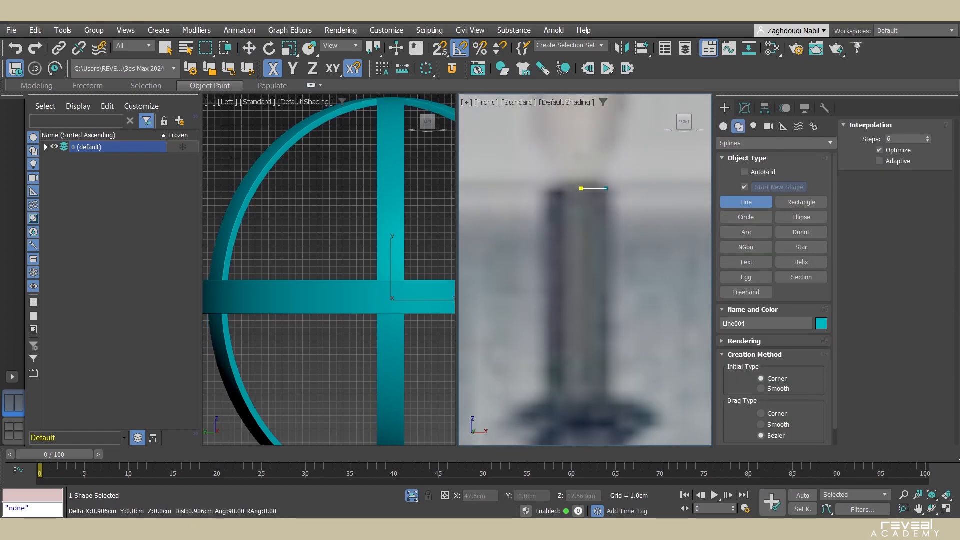
pyautogui.moveTo(610, 418); pyautogui.dragTo(609, 373, button='middle')
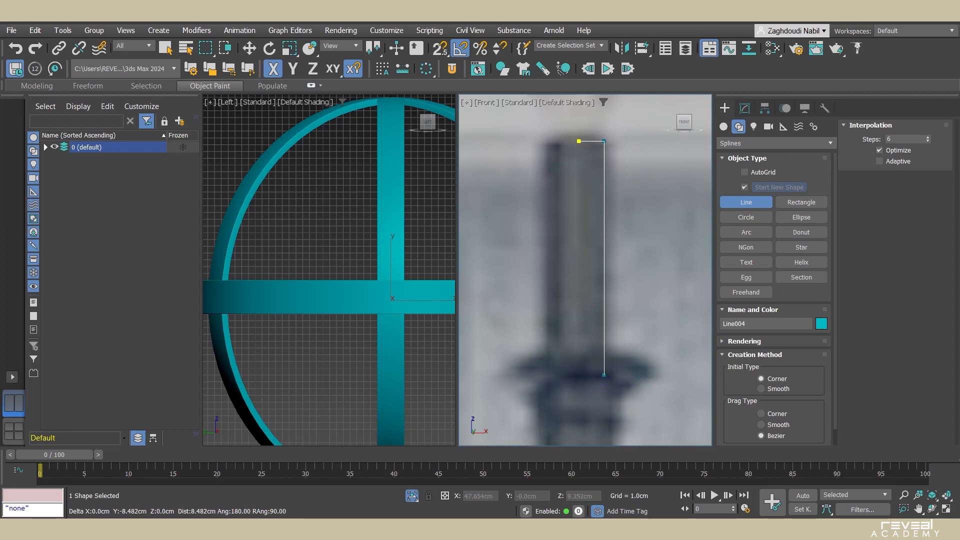
pyautogui.scroll(2, 604, 375)
pyautogui.click(588, 360)
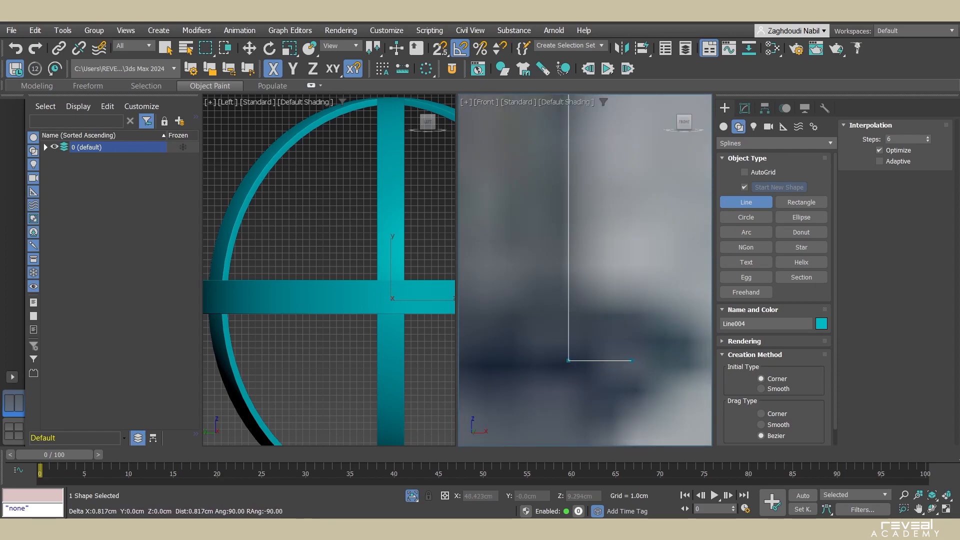
# - Continue the line around the upper collar's flared rim, giving it a thin lip and returning toward the candle holder
pyautogui.scroll(-2, 618, 361)
pyautogui.scroll(2, 633, 313)
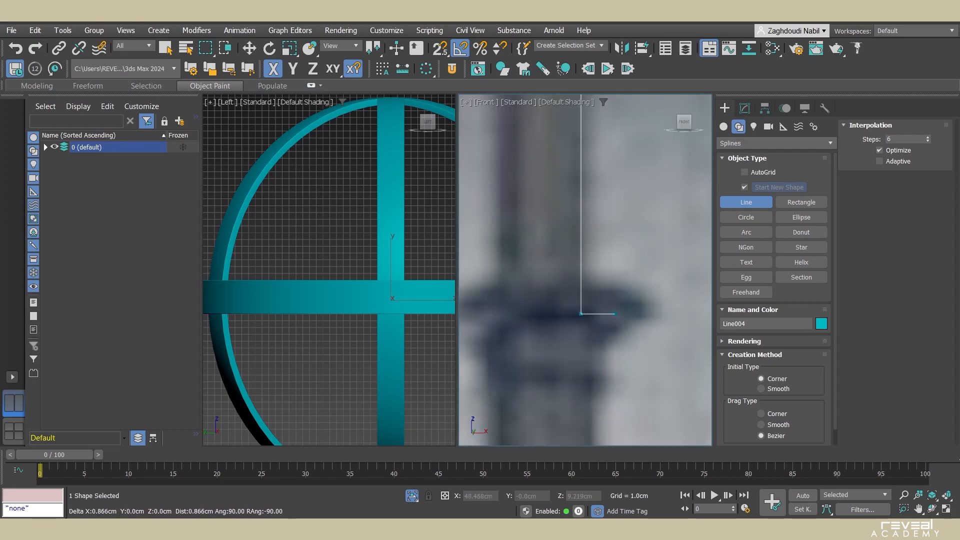
pyautogui.click(615, 313)
pyautogui.click(646, 289)
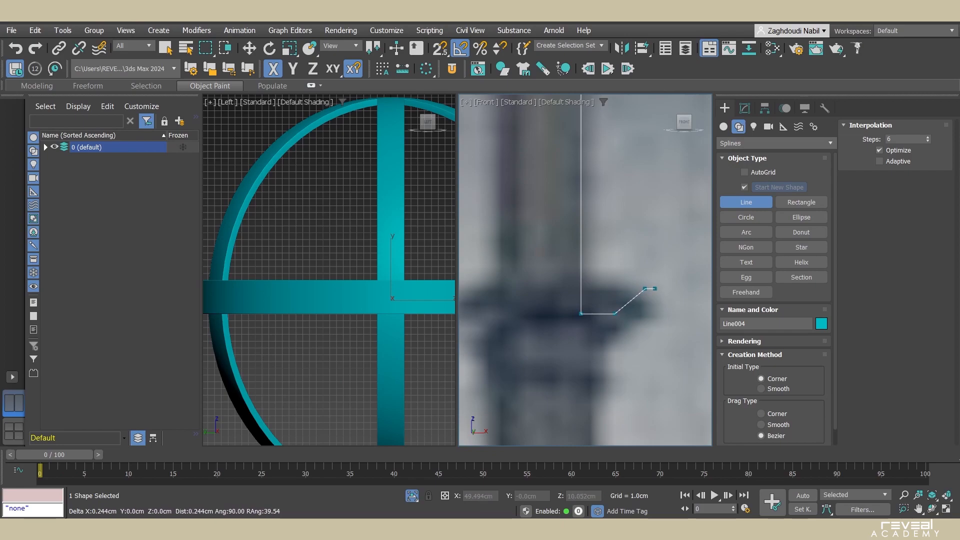
pyautogui.click(655, 288)
pyautogui.scroll(2, 611, 330)
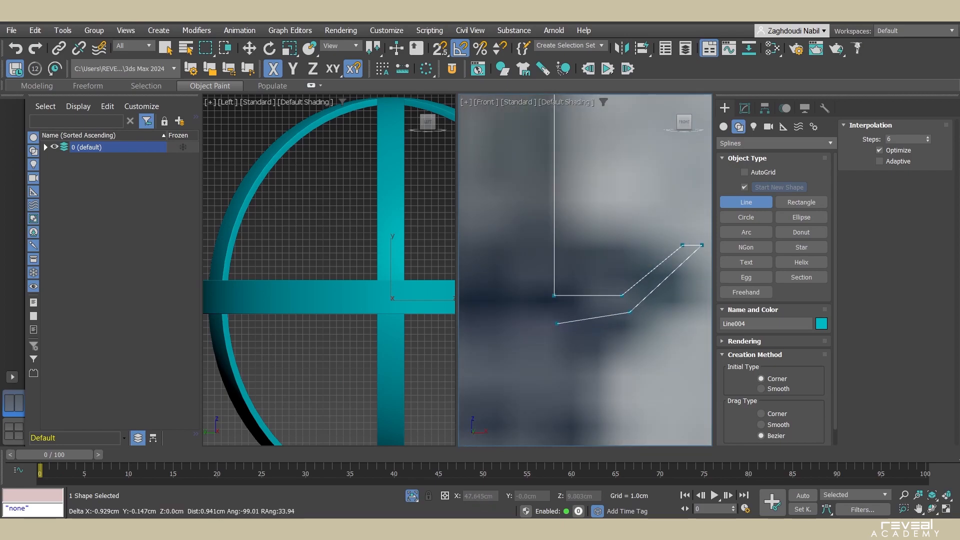
pyautogui.click(592, 312)
# - Trace the profile down below the collar and add a small pointed ridge on the holder's side
pyautogui.moveTo(588, 390); pyautogui.dragTo(585, 328, button='middle')
pyautogui.click(587, 342)
pyautogui.click(607, 363)
pyautogui.click(576, 392)
# - Trace the holder's side down into the drip pan and outline the pan's inner slope, rim and underside
pyautogui.scroll(-3, 583, 405)
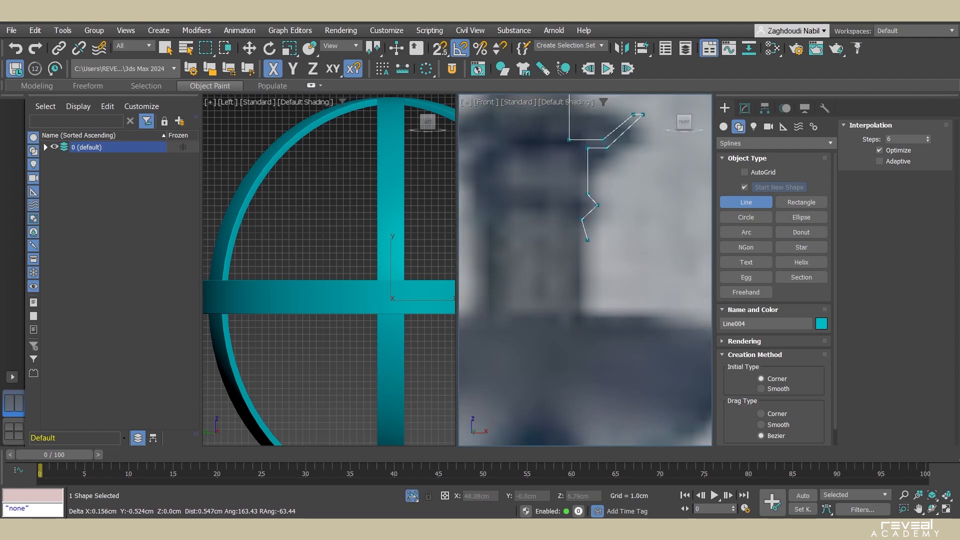
pyautogui.moveTo(583, 345); pyautogui.dragTo(593, 294, button='middle')
pyautogui.click(594, 296)
pyautogui.click(656, 280)
pyautogui.moveTo(699, 231); pyautogui.dragTo(653, 260, button='middle')
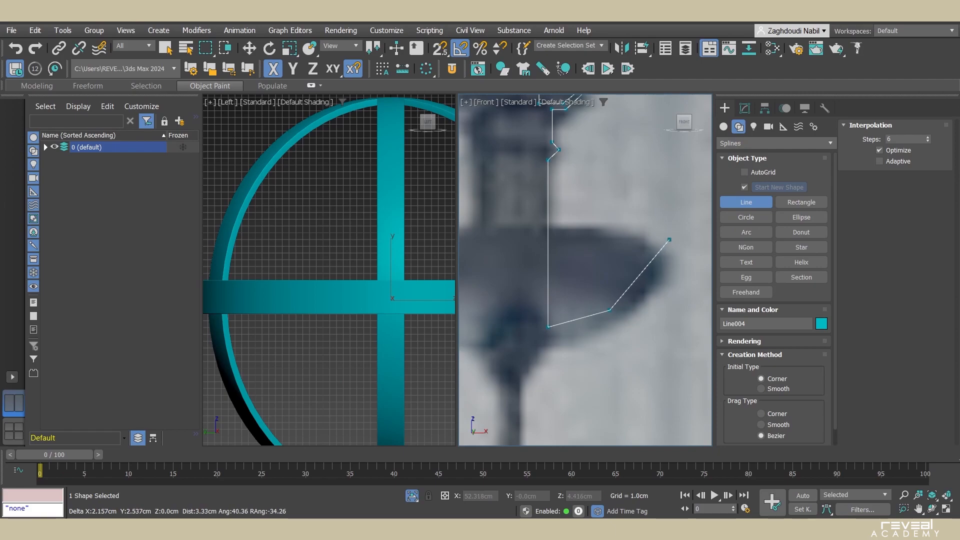
pyautogui.click(669, 239)
pyautogui.click(680, 239)
pyautogui.click(614, 319)
# - Finish the profile line with a stepped base beneath the drip pan, narrowing toward the curved arm
pyautogui.scroll(-5, 530, 359)
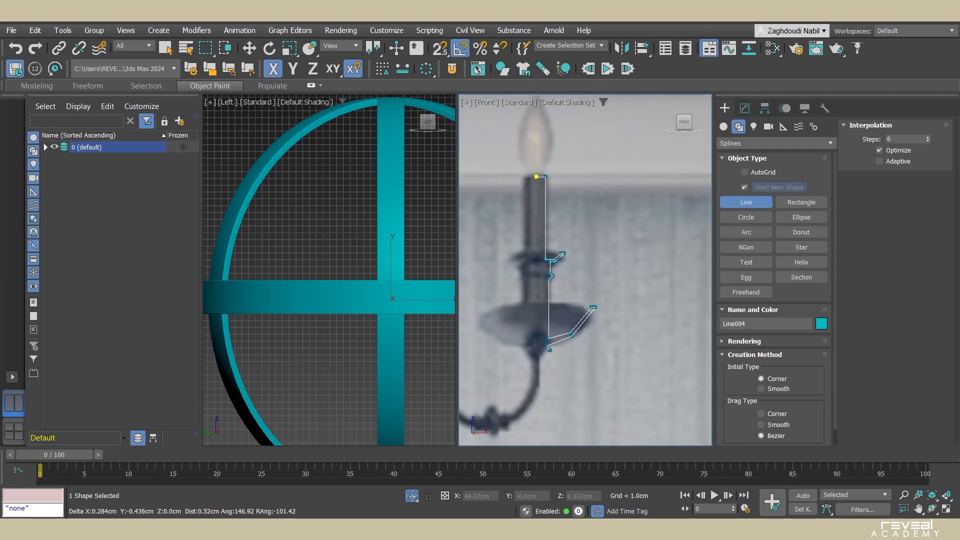
pyautogui.scroll(7, 535, 345)
pyautogui.click(539, 349)
pyautogui.click(526, 349)
pyautogui.click(527, 364)
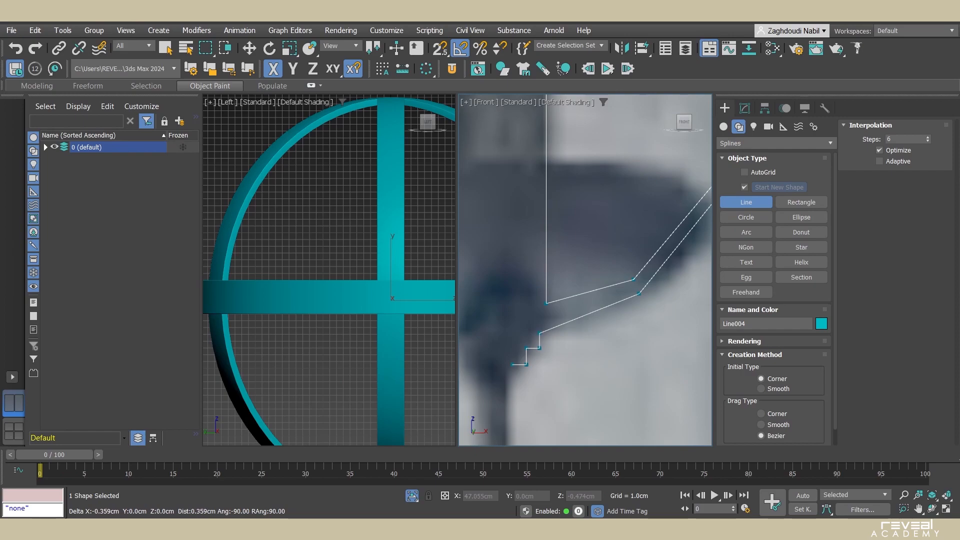
pyautogui.click(510, 364)
pyautogui.scroll(3, 512, 375)
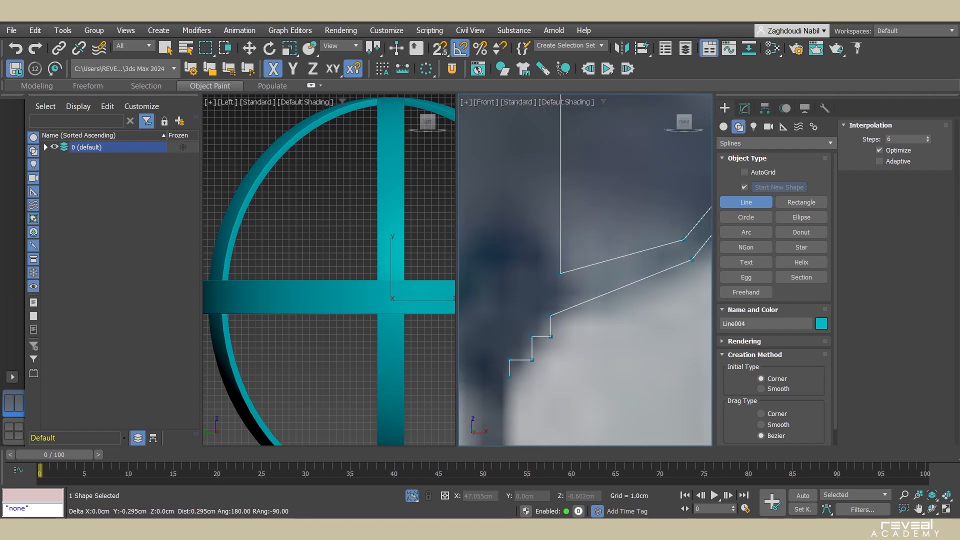
pyautogui.scroll(-4, 696, 202)
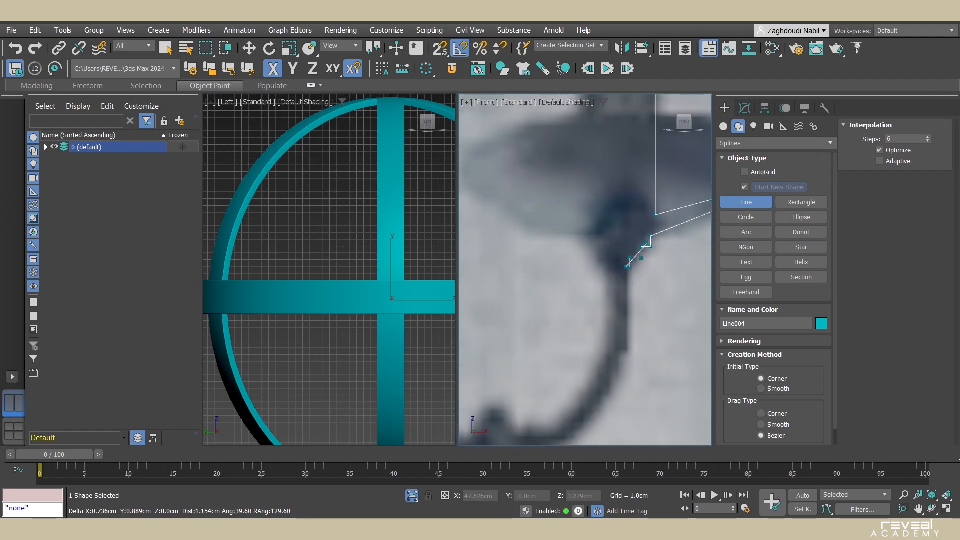
pyautogui.scroll(-3, 608, 240)
pyautogui.scroll(3, 607, 240)
pyautogui.press('w')
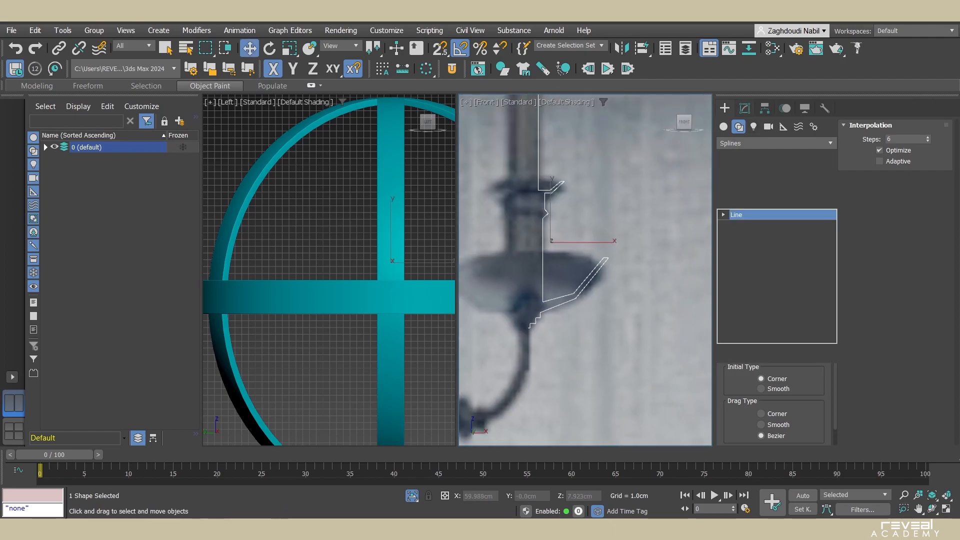
# - Apply a Lathe modifier to the candle holder profile line and align its axis to Min
pyautogui.scroll(-3, 584, 270)
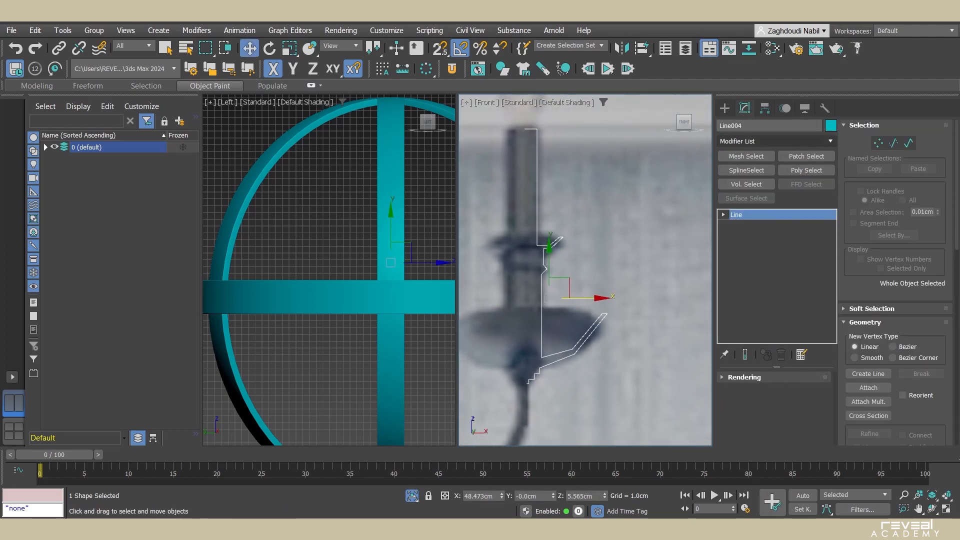
pyautogui.click(775, 141)
pyautogui.scroll(-7, 774, 300)
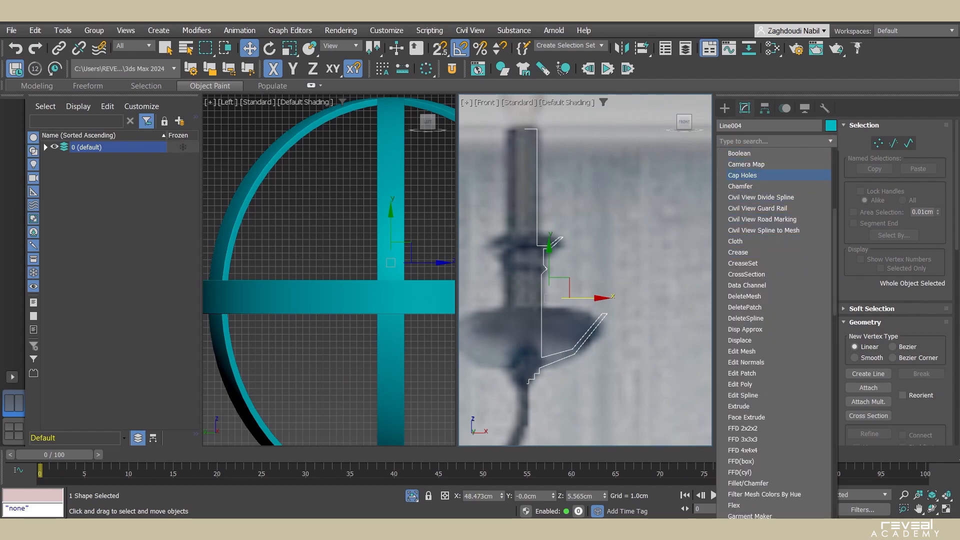
pyautogui.click(776, 142)
pyautogui.click(776, 141)
pyautogui.write('lathe')
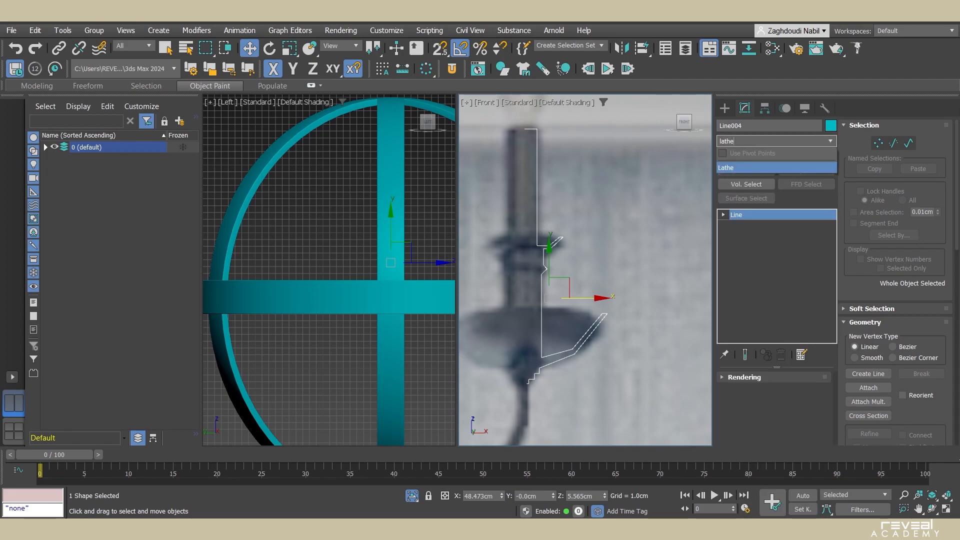
pyautogui.press('Return')
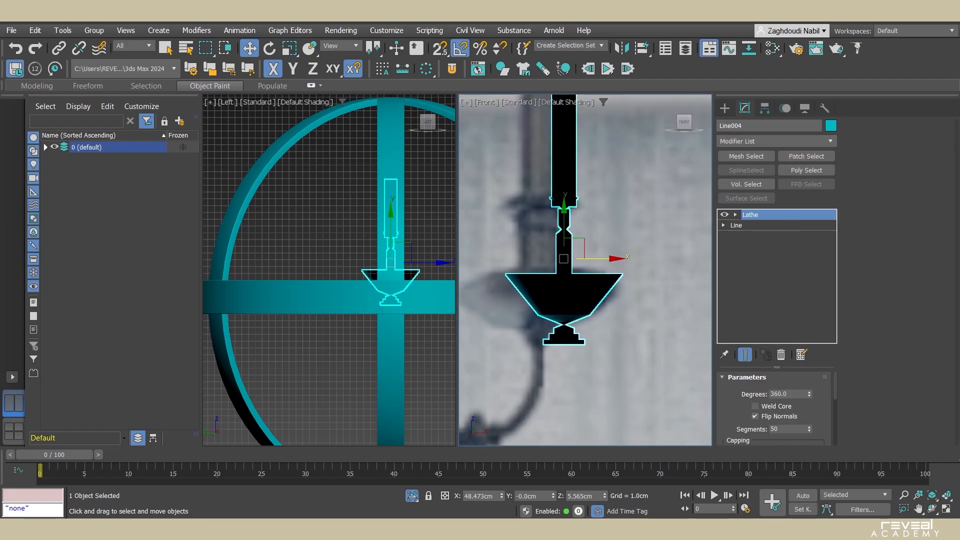
pyautogui.click(743, 413)
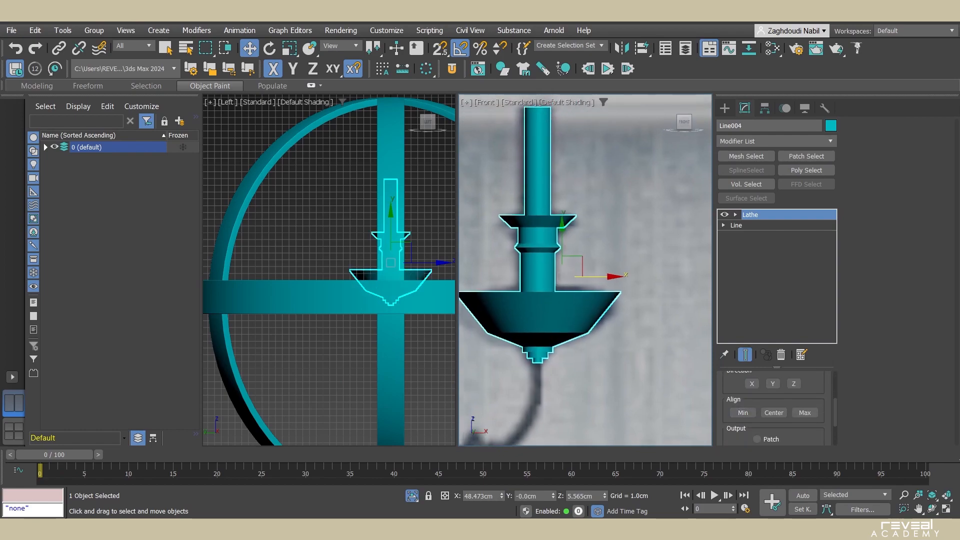
# - Inspect the lathed candle holder with edged faces and compare it with its profile line over the reference image
pyautogui.moveTo(585, 270); pyautogui.dragTo(585, 278, button='middle')
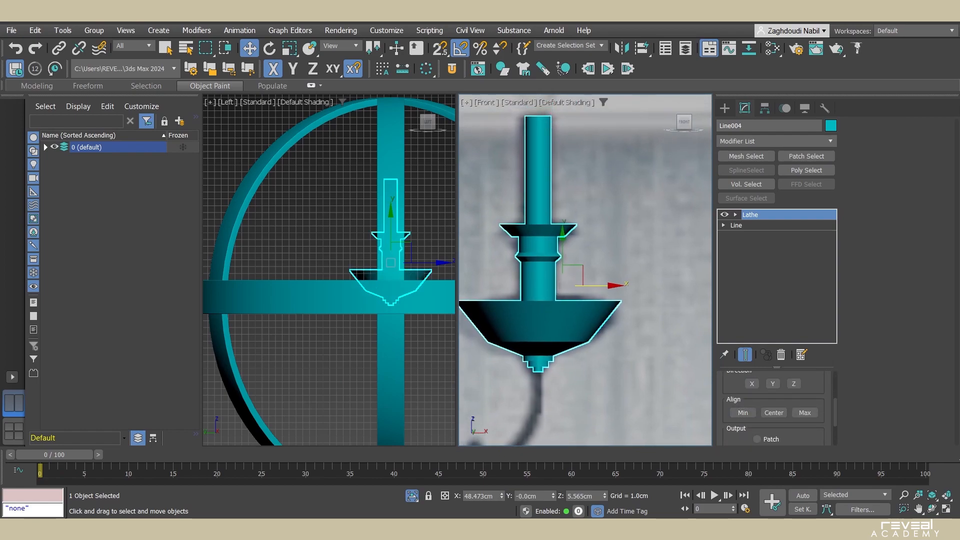
pyautogui.hotkey('alt', 'x')
pyautogui.scroll(2, 578, 340)
pyautogui.moveTo(578, 340)
pyautogui.keyDown('alt'); pyautogui.mouseDown(button='middle')
pyautogui.moveTo(578, 367)
pyautogui.moveTo(578, 359)
pyautogui.mouseUp(button='middle'); pyautogui.keyUp('alt')
pyautogui.press('F4')
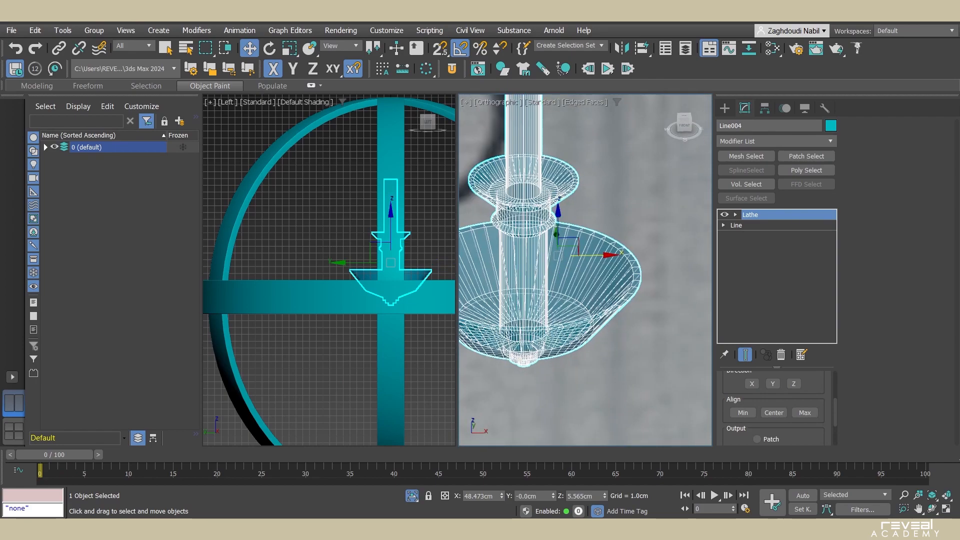
pyautogui.click(724, 215)
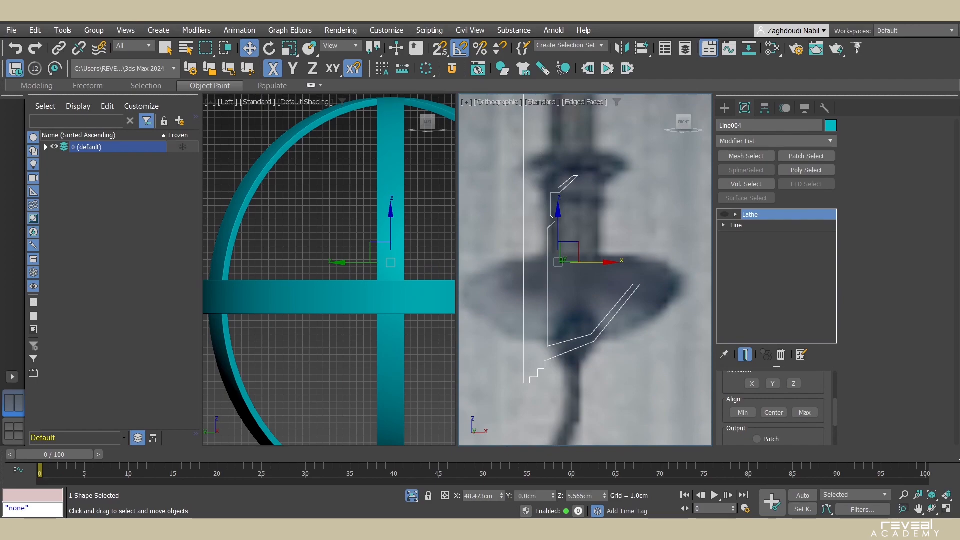
pyautogui.click(750, 214)
pyautogui.click(724, 215)
pyautogui.keyDown('alt'); pyautogui.moveTo(600, 240); pyautogui.dragTo(601, 295, button='middle'); pyautogui.keyUp('alt')
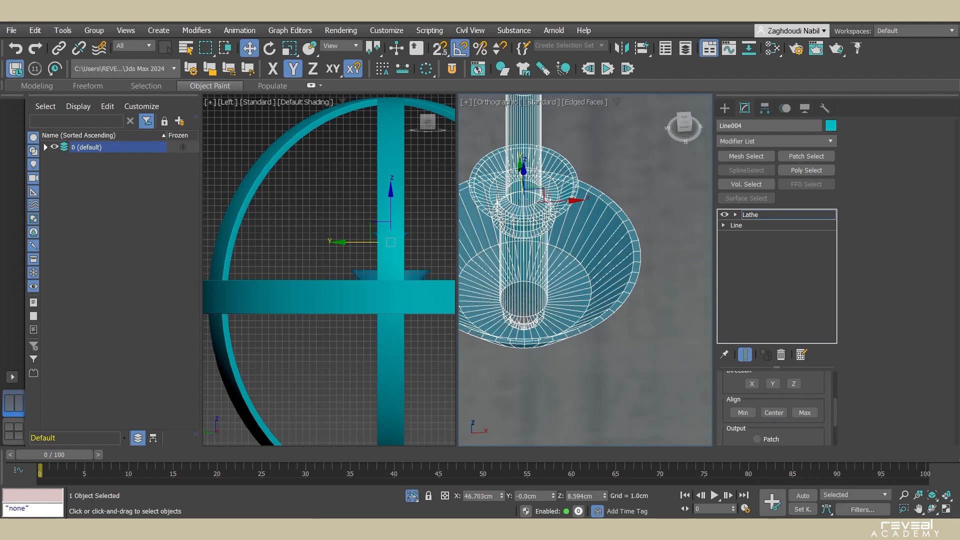
# - Convert the two bend vertices in the drip pan's profile to Smooth so the bowl curves
pyautogui.click(745, 235)
pyautogui.press('f')
pyautogui.press('z')
pyautogui.scroll(-2, 570, 288)
pyautogui.scroll(9, 583, 253)
pyautogui.scroll(10, 695, 255)
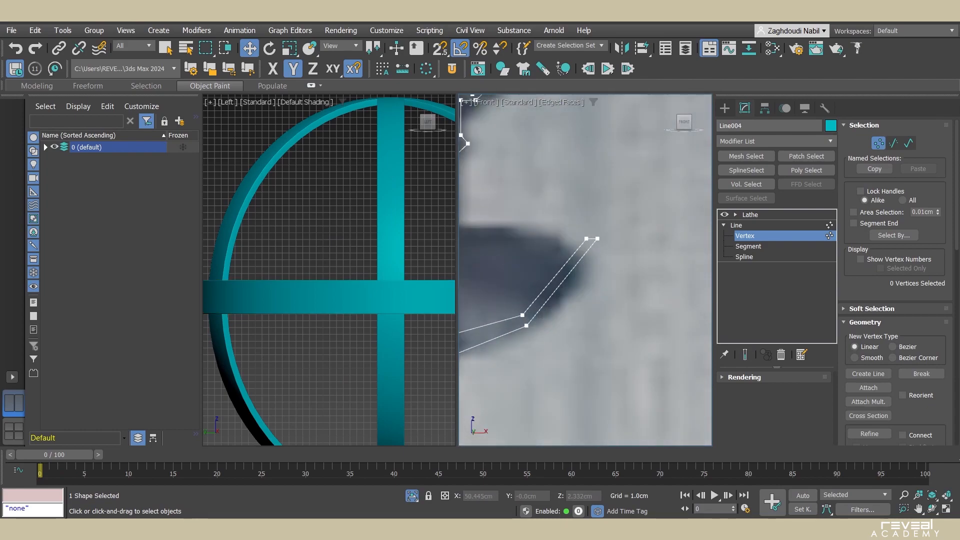
pyautogui.moveTo(480, 280); pyautogui.dragTo(532, 262, button='middle')
pyautogui.moveTo(527, 256); pyautogui.dragTo(494, 291)
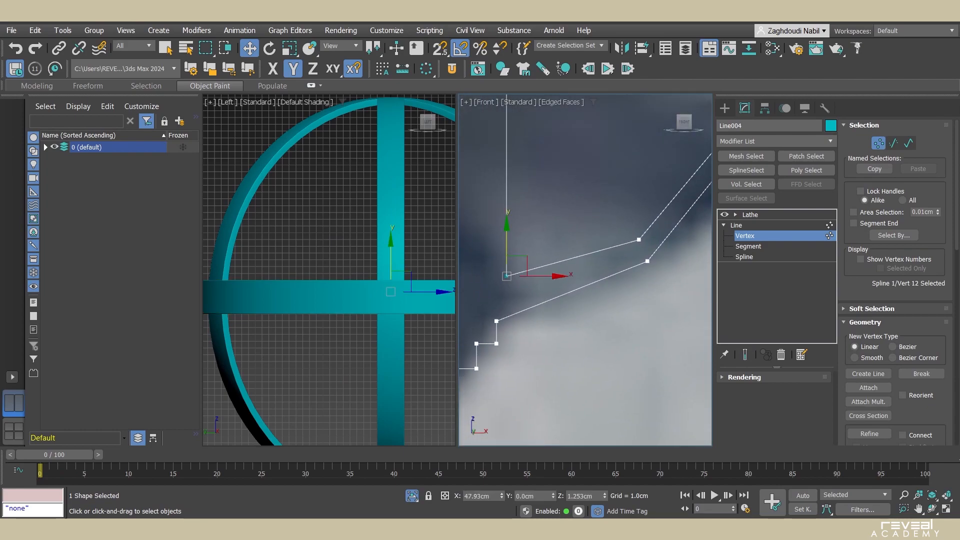
pyautogui.moveTo(620, 250); pyautogui.dragTo(523, 297, button='middle')
pyautogui.moveTo(528, 272); pyautogui.dragTo(565, 320)
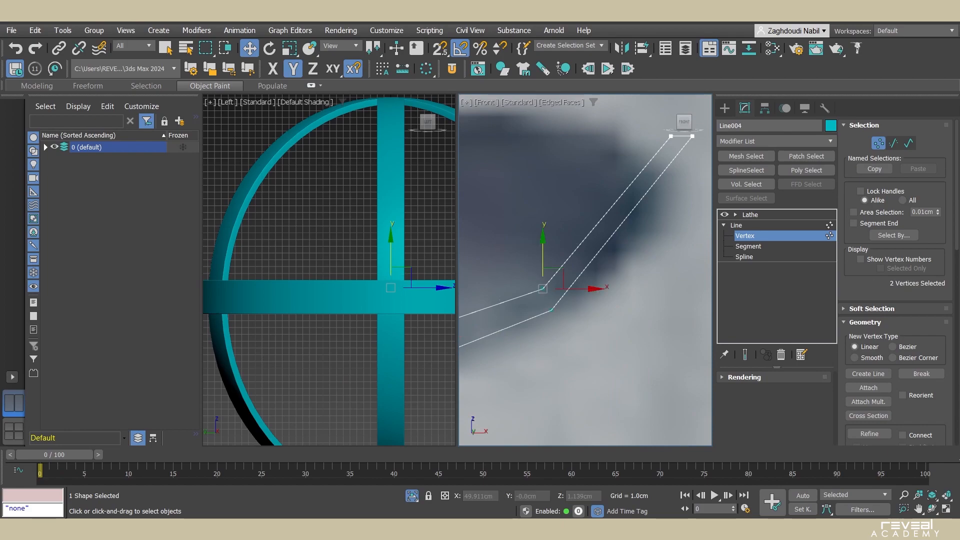
pyautogui.rightClick(567, 285)
pyautogui.click(546, 220)
pyautogui.scroll(-4, 594, 284)
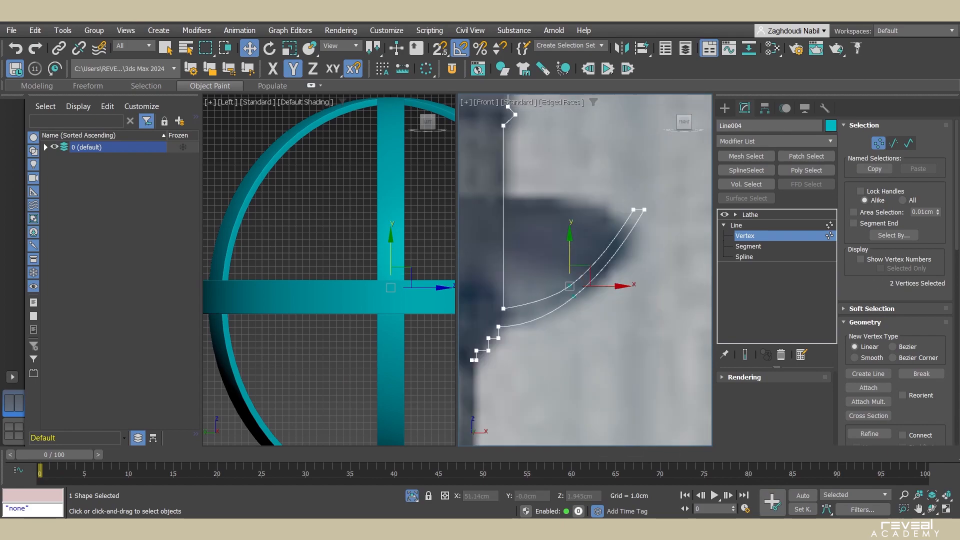
# - Reposition the drip pan's inner base vertex and inner bend vertex to even out the bowl's wall thickness
pyautogui.moveTo(594, 284); pyautogui.dragTo(607, 275, button='middle')
pyautogui.moveTo(614, 278); pyautogui.dragTo(590, 277)
pyautogui.click(515, 301)
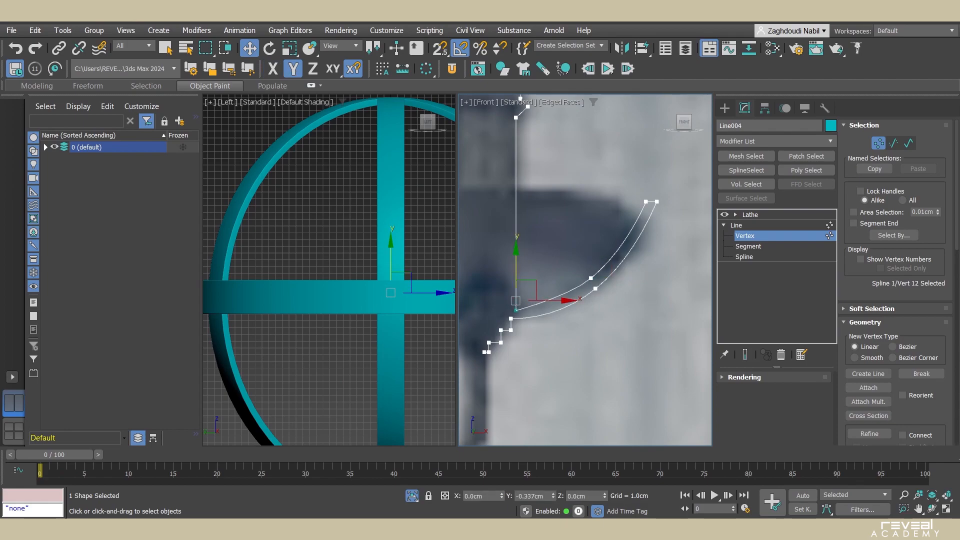
pyautogui.click(545, 296)
pyautogui.click(591, 278)
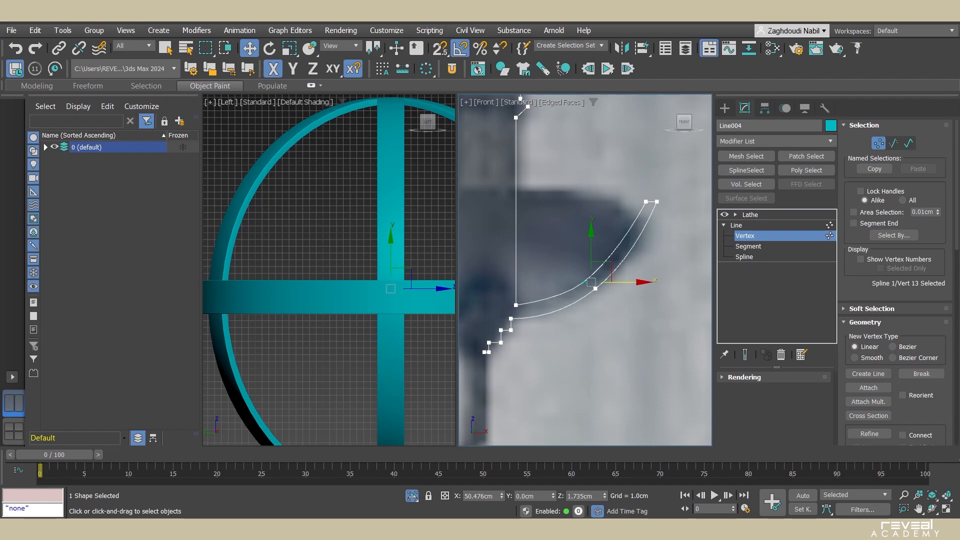
pyautogui.moveTo(578, 250); pyautogui.dragTo(578, 255)
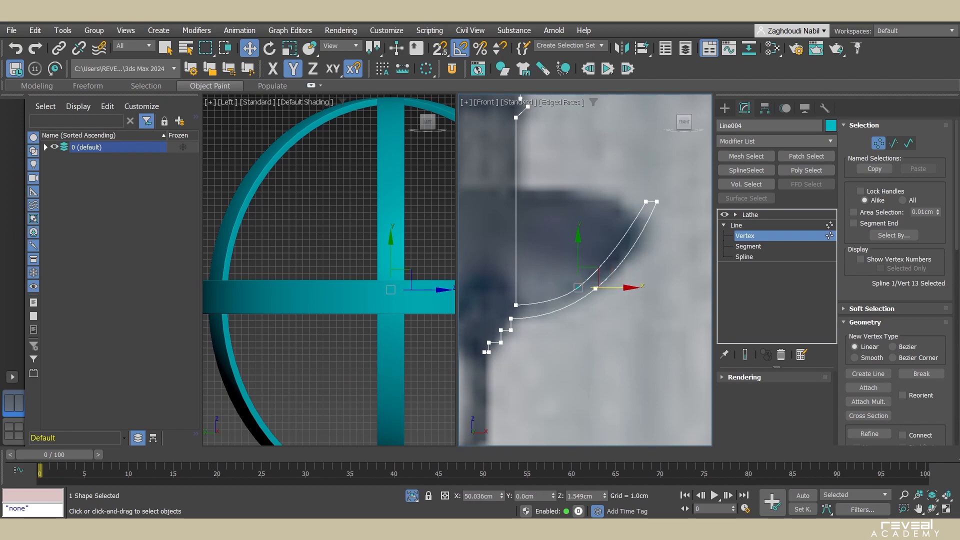
pyautogui.moveTo(610, 287); pyautogui.dragTo(617, 288)
pyautogui.moveTo(586, 251); pyautogui.dragTo(586, 246)
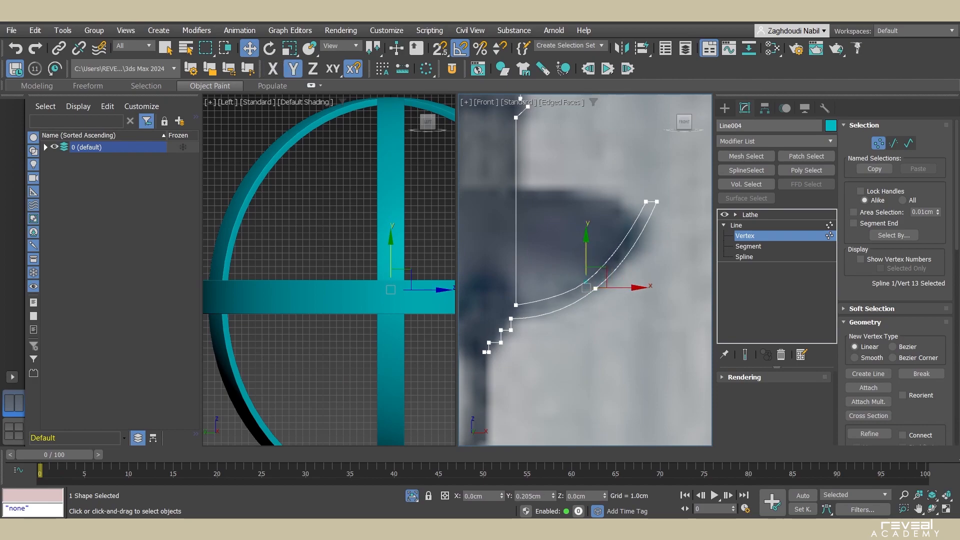
# - Move the inner rim vertex outward to thin the drip pan's edge, and display the lathed result during vertex editing
pyautogui.scroll(4, 652, 201)
pyautogui.moveTo(652, 202); pyautogui.dragTo(636, 216, button='middle')
pyautogui.moveTo(639, 206); pyautogui.dragTo(657, 216)
pyautogui.click(750, 215)
pyautogui.scroll(-4, 609, 297)
pyautogui.moveTo(610, 298); pyautogui.dragTo(669, 257, button='middle')
pyautogui.click(745, 236)
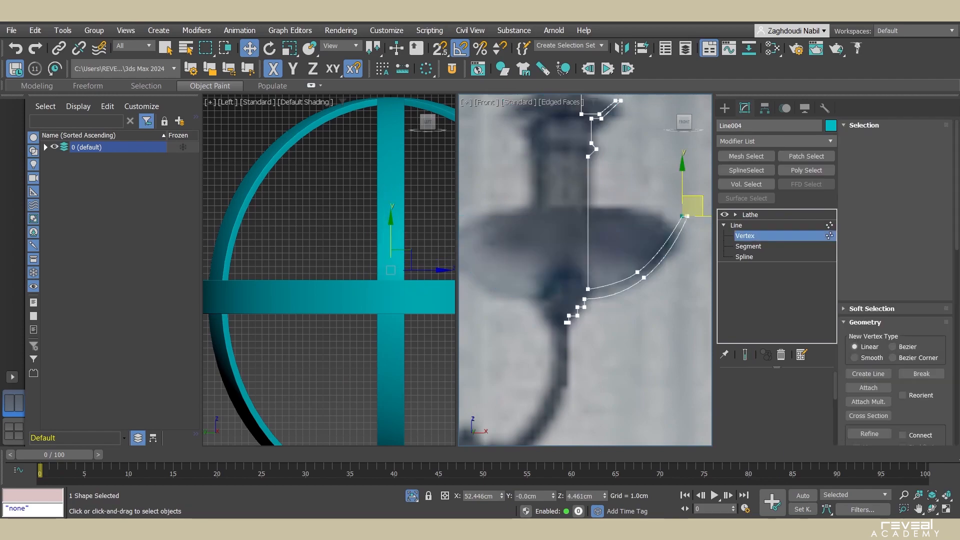
pyautogui.click(745, 354)
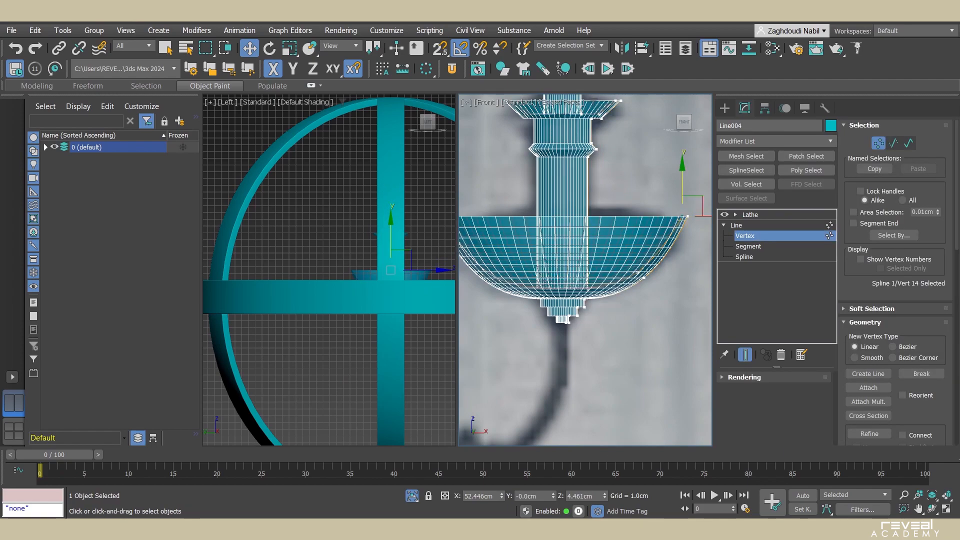
# - Lower the drip pan's rim vertices and adjust its two bend vertices to make the bowl shallower
pyautogui.click(682, 185)
pyautogui.moveTo(699, 231); pyautogui.dragTo(687, 199)
pyautogui.moveTo(658, 282); pyautogui.dragTo(627, 264)
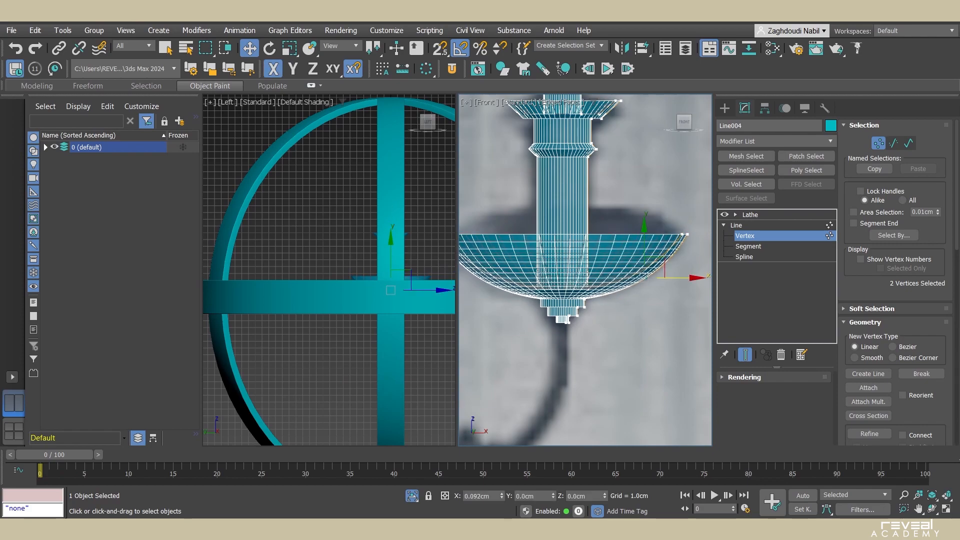
pyautogui.moveTo(644, 278); pyautogui.dragTo(640, 286, button='middle')
pyautogui.moveTo(641, 285); pyautogui.dragTo(637, 280)
pyautogui.scroll(-3, 624, 280)
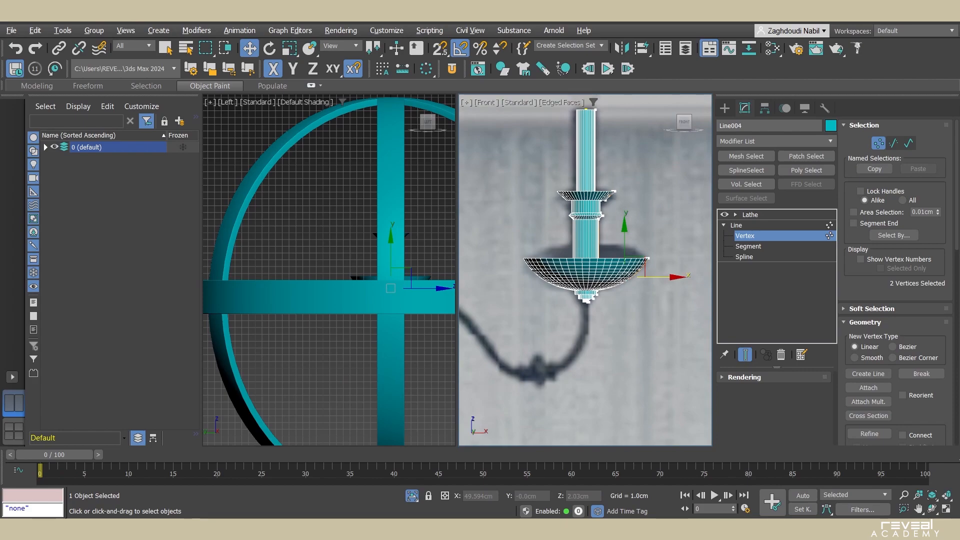
# - Inspect the lathed candle holder in a perspective view from several angles against the reference image
pyautogui.moveTo(624, 280); pyautogui.dragTo(619, 291, button='middle')
pyautogui.scroll(-5, 302, 284)
pyautogui.moveTo(302, 285); pyautogui.dragTo(273, 310, button='middle')
pyautogui.press('p')
pyautogui.keyDown('alt'); pyautogui.moveTo(320, 280); pyautogui.dragTo(256, 275, button='middle'); pyautogui.keyUp('alt')
pyautogui.scroll(-4, 300, 280)
pyautogui.scroll(5, 305, 300)
pyautogui.scroll(-2, 305, 300)
pyautogui.moveTo(305, 300); pyautogui.dragTo(345, 330, button='middle')
pyautogui.scroll(2, 418, 268)
pyautogui.keyDown('alt'); pyautogui.moveTo(418, 268); pyautogui.dragTo(406, 240, button='middle'); pyautogui.keyUp('alt')
pyautogui.scroll(4, 620, 277)
pyautogui.moveTo(619, 277); pyautogui.dragTo(643, 282, button='middle')
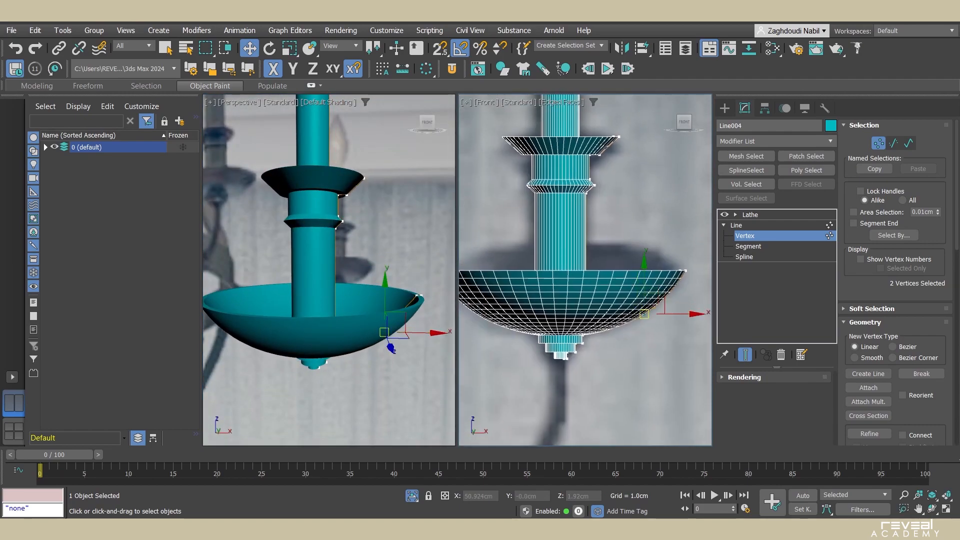
# - Examine the stepped base beneath the drip pan in wireframe and from below
pyautogui.scroll(6, 578, 350)
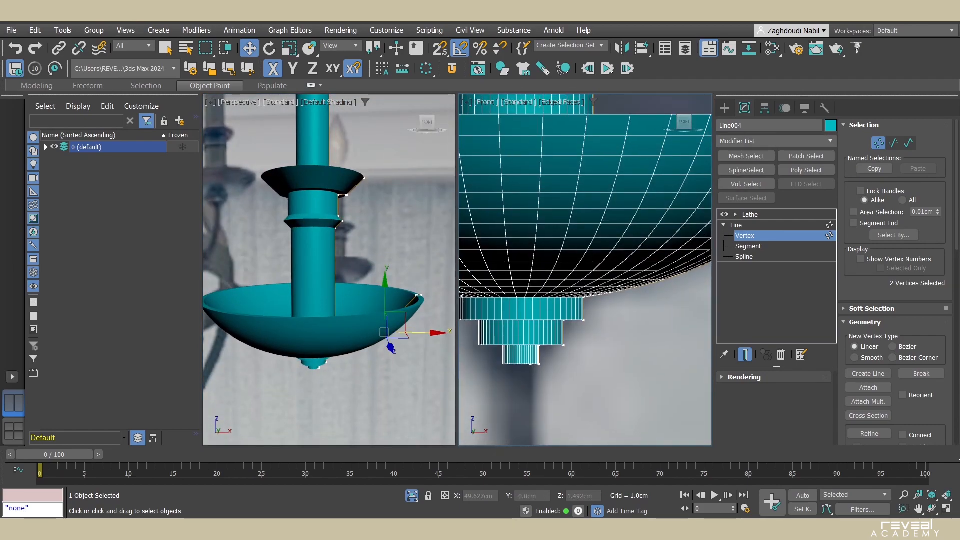
pyautogui.scroll(-2, 585, 356)
pyautogui.press('F3')
pyautogui.moveTo(586, 350); pyautogui.dragTo(604, 296, button='middle')
pyautogui.scroll(2, 582, 333)
pyautogui.keyDown('alt'); pyautogui.moveTo(350, 320); pyautogui.dragTo(348, 250, button='middle'); pyautogui.keyUp('alt')
pyautogui.scroll(4, 369, 338)
pyautogui.moveTo(585, 320)
pyautogui.mouseDown(button='middle')
pyautogui.moveTo(595, 333)
pyautogui.moveTo(595, 319)
pyautogui.mouseUp(button='middle')
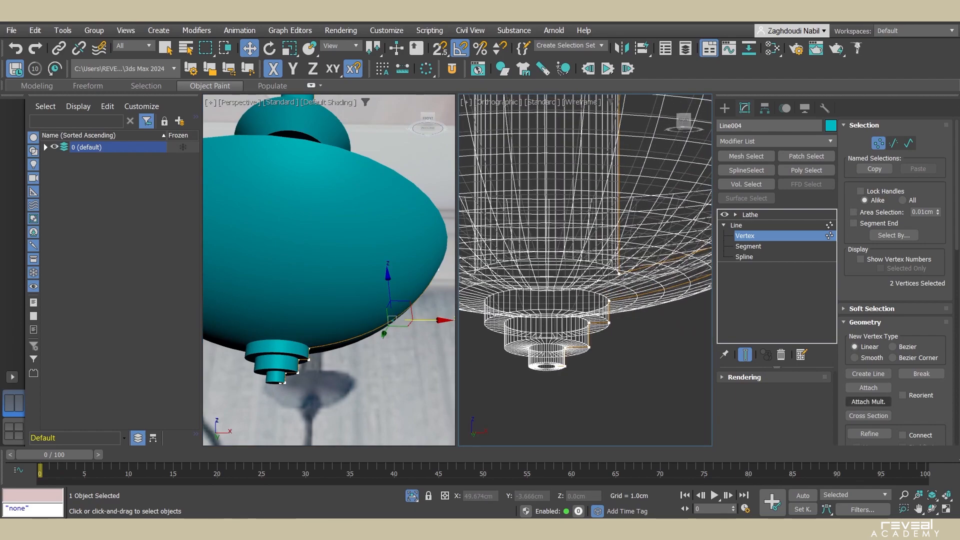
# - Fillet the corners of the stepped base's tiers beneath the drip pan, rounding the last ones by about 0.09 cm
pyautogui.scroll(-5, 869, 387)
pyautogui.click(869, 392)
pyautogui.moveTo(608, 350); pyautogui.dragTo(603, 356, button='middle')
pyautogui.press('f')
pyautogui.scroll(5, 603, 419)
pyautogui.scroll(4, 591, 372)
pyautogui.moveTo(611, 289); pyautogui.dragTo(611, 278)
pyautogui.moveTo(611, 339); pyautogui.dragTo(567, 334)
pyautogui.moveTo(569, 373); pyautogui.dragTo(598, 321, button='middle')
pyautogui.moveTo(595, 342); pyautogui.dragTo(595, 329)
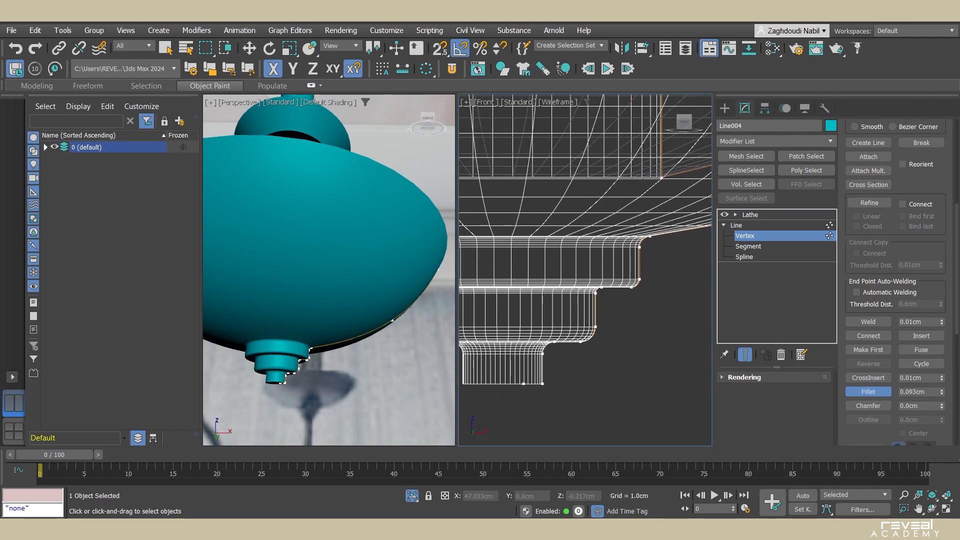
# - Move the profile's bottom end vertex slightly inward and fillet the base's lowest outer corner by about 0.016 cm
pyautogui.moveTo(585, 300); pyautogui.dragTo(631, 285, button='middle')
pyautogui.press('w')
pyautogui.scroll(-5, 560, 346)
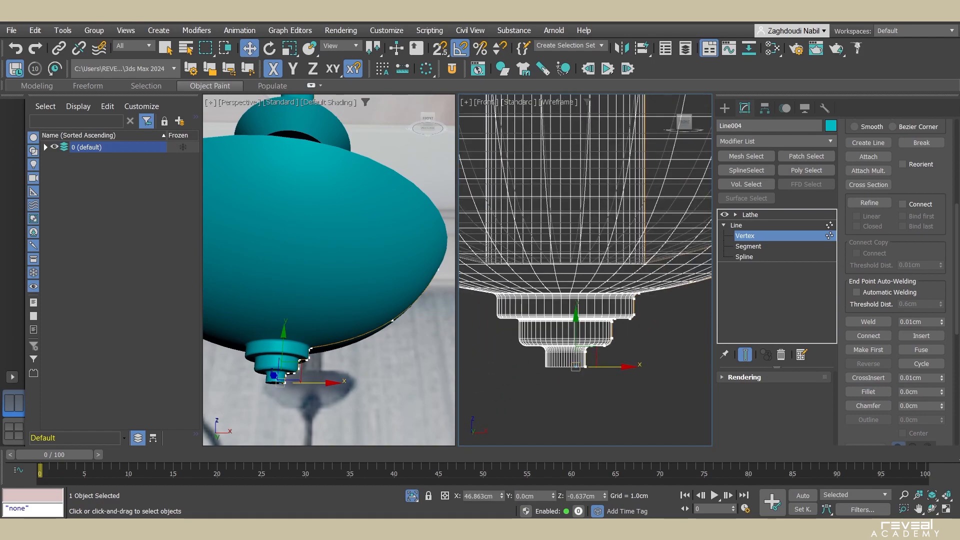
pyautogui.keyDown('alt'); pyautogui.moveTo(594, 393); pyautogui.dragTo(597, 342, button='middle'); pyautogui.keyUp('alt')
pyautogui.scroll(3, 597, 341)
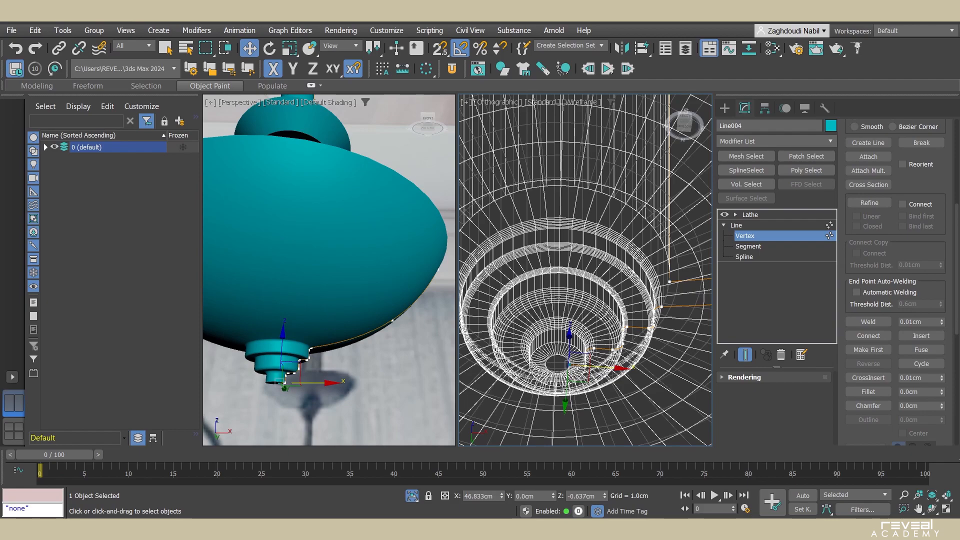
pyautogui.moveTo(595, 345)
pyautogui.keyDown('alt'); pyautogui.mouseDown(button='middle')
pyautogui.moveTo(594, 324)
pyautogui.moveTo(589, 356)
pyautogui.mouseUp(button='middle'); pyautogui.keyUp('alt')
pyautogui.press('f')
pyautogui.scroll(10, 600, 426)
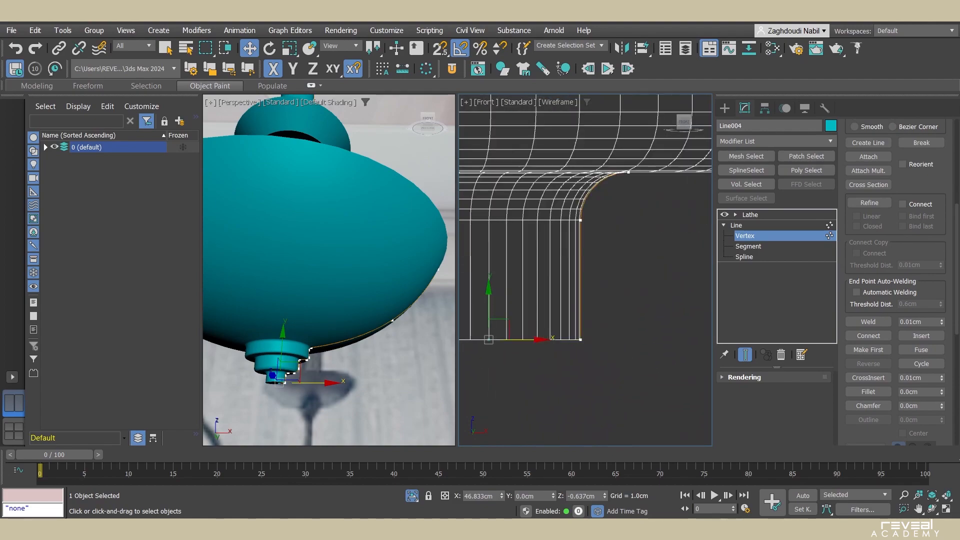
pyautogui.click(868, 392)
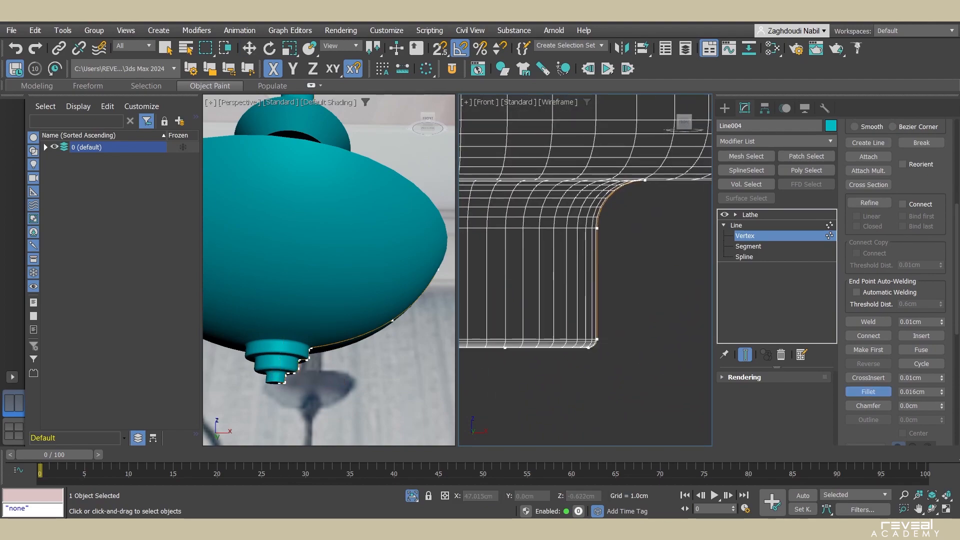
pyautogui.scroll(-12, 606, 329)
pyautogui.moveTo(606, 333); pyautogui.dragTo(598, 355, button='middle')
# - Fillet the inner corner where the candle holder's shaft meets the drip pan
pyautogui.moveTo(598, 355)
pyautogui.keyDown('alt'); pyautogui.mouseDown(button='middle')
pyautogui.moveTo(598, 346)
pyautogui.moveTo(607, 400)
pyautogui.mouseUp(button='middle'); pyautogui.keyUp('alt')
pyautogui.scroll(4, 631, 255)
pyautogui.moveTo(631, 255)
pyautogui.mouseDown(button='middle')
pyautogui.moveTo(580, 290)
pyautogui.moveTo(581, 274)
pyautogui.mouseUp(button='middle')
pyautogui.press('F3')
pyautogui.scroll(2, 564, 325)
pyautogui.moveTo(570, 346); pyautogui.dragTo(570, 314)
pyautogui.scroll(-4, 574, 306)
pyautogui.keyDown('alt'); pyautogui.moveTo(573, 306); pyautogui.dragTo(562, 265, button='middle'); pyautogui.keyUp('alt')
pyautogui.scroll(-4, 325, 300)
# - Convert the tip vertex of the holder's side ridge to Smooth and nudge it slightly inward
pyautogui.keyDown('alt'); pyautogui.moveTo(325, 280); pyautogui.dragTo(323, 385, button='middle'); pyautogui.keyUp('alt')
pyautogui.scroll(6, 330, 305)
pyautogui.scroll(-3, 330, 305)
pyautogui.keyDown('alt'); pyautogui.moveTo(324, 345); pyautogui.dragTo(324, 305, button='middle'); pyautogui.keyUp('alt')
pyautogui.keyDown('alt'); pyautogui.moveTo(583, 300); pyautogui.dragTo(580, 286, button='middle'); pyautogui.keyUp('alt')
pyautogui.press('f')
pyautogui.scroll(-5, 582, 290)
pyautogui.scroll(8, 602, 274)
pyautogui.press('w')
pyautogui.rightClick(627, 253)
pyautogui.click(605, 189)
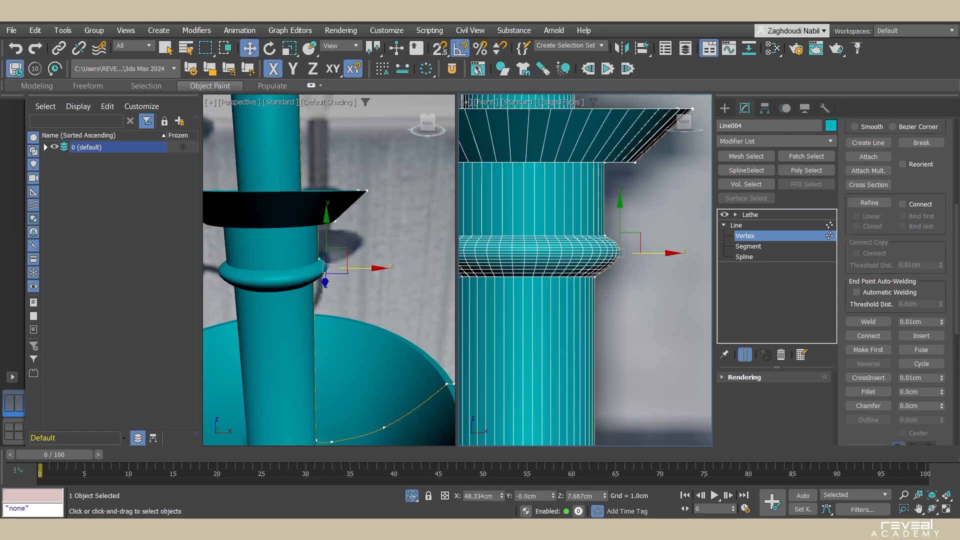
pyautogui.scroll(-5, 620, 270)
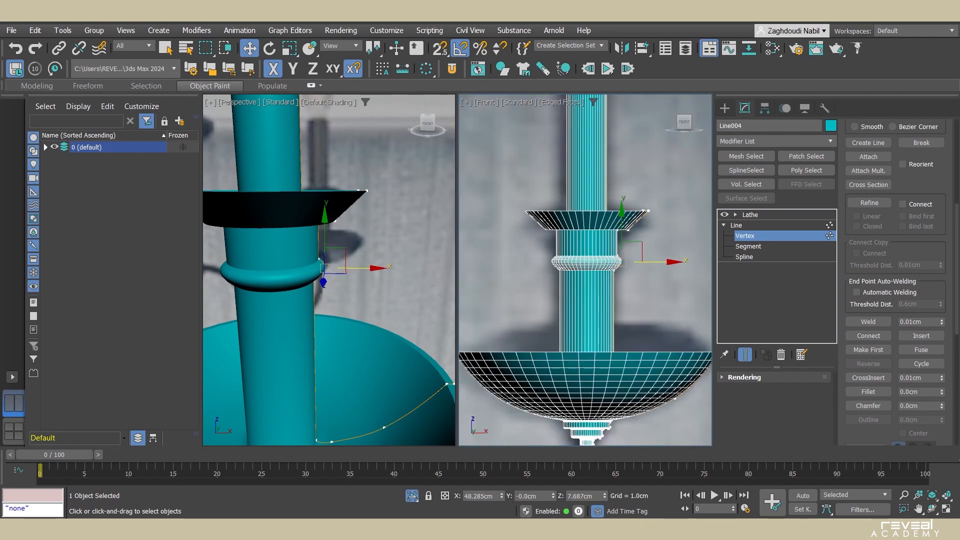
# - Convert the two lower bend vertices of the upper collar's profile to Smooth
pyautogui.scroll(5, 630, 207)
pyautogui.press('F3')
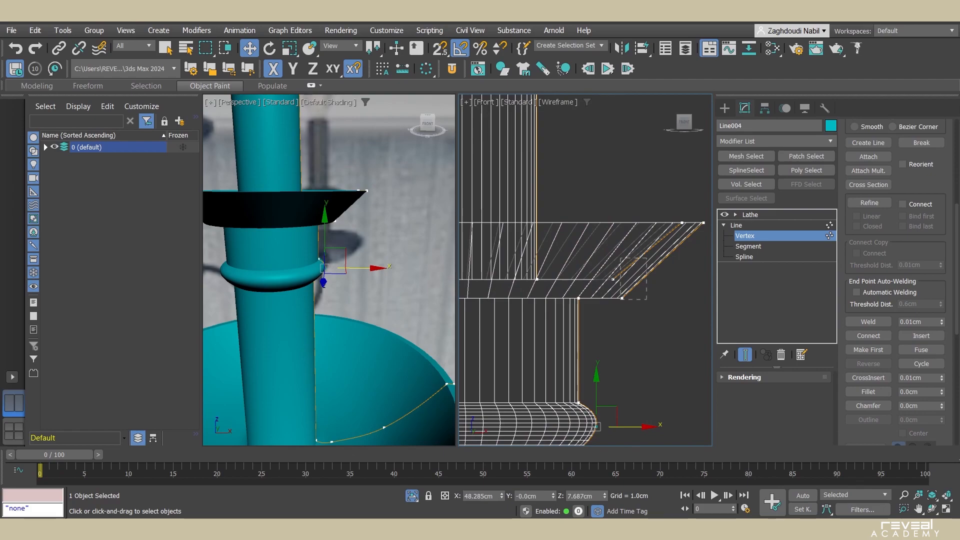
pyautogui.moveTo(603, 262); pyautogui.dragTo(642, 311)
pyautogui.rightClick(620, 278)
pyautogui.click(606, 212)
pyautogui.press('F3')
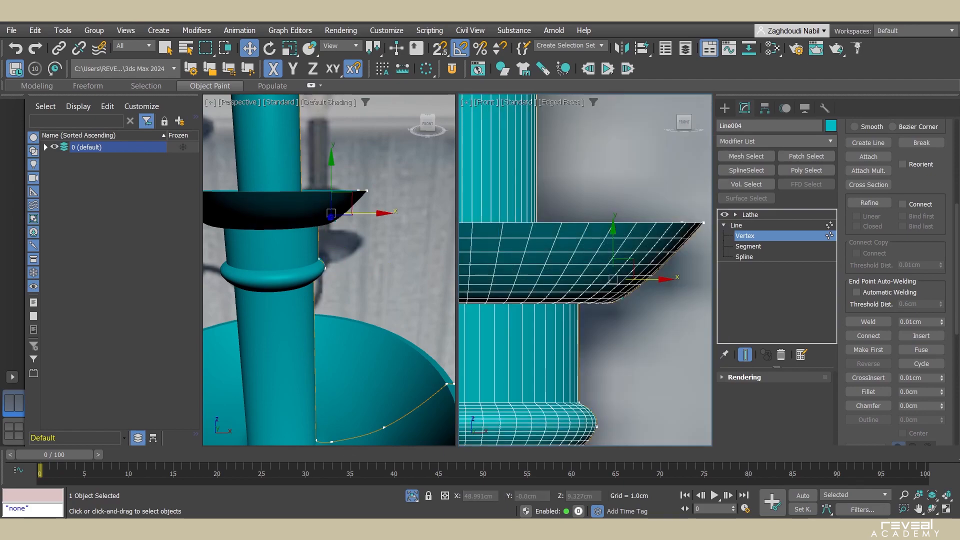
# - Reshape the upper collar into a rounded dish by moving its bend vertices up and outward and raising and widening its rim
pyautogui.moveTo(613, 246); pyautogui.dragTo(613, 233)
pyautogui.moveTo(626, 267); pyautogui.dragTo(653, 271)
pyautogui.scroll(-8, 653, 271)
pyautogui.moveTo(584, 250); pyautogui.dragTo(564, 285, button='middle')
pyautogui.scroll(4, 647, 300)
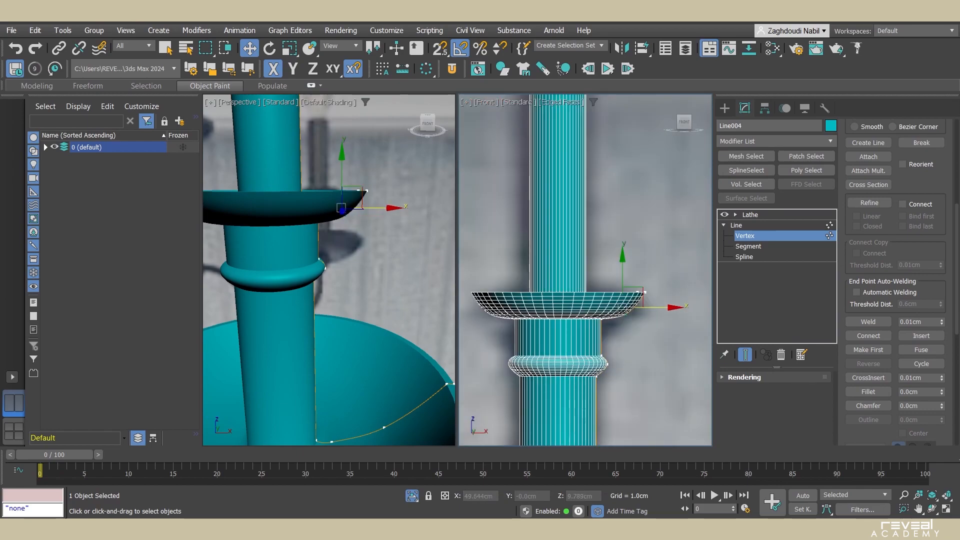
pyautogui.moveTo(633, 289); pyautogui.dragTo(649, 283)
pyautogui.click(615, 320)
pyautogui.moveTo(615, 321); pyautogui.dragTo(612, 303)
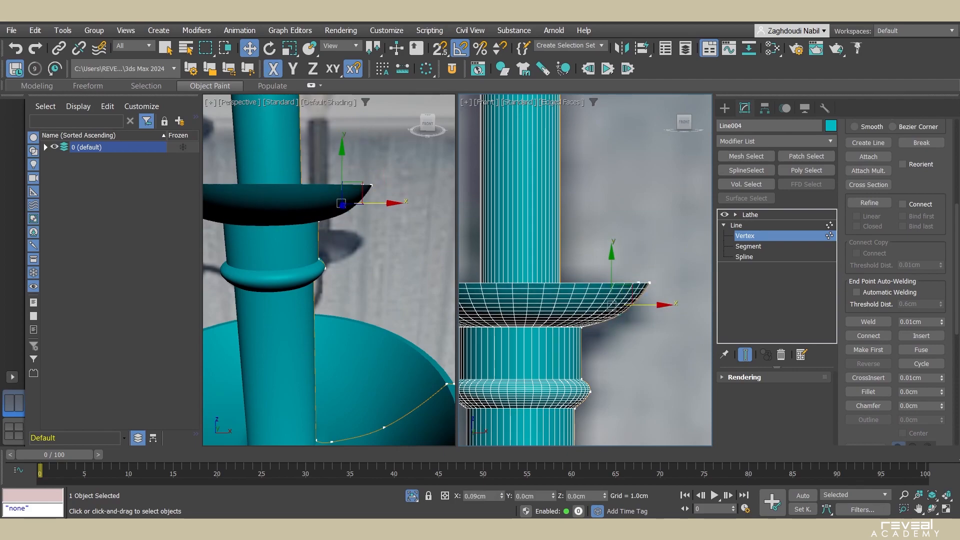
# - Fillet the inner corner where the candle tube meets the upper dish by about 0.16 cm
pyautogui.scroll(-4, 652, 314)
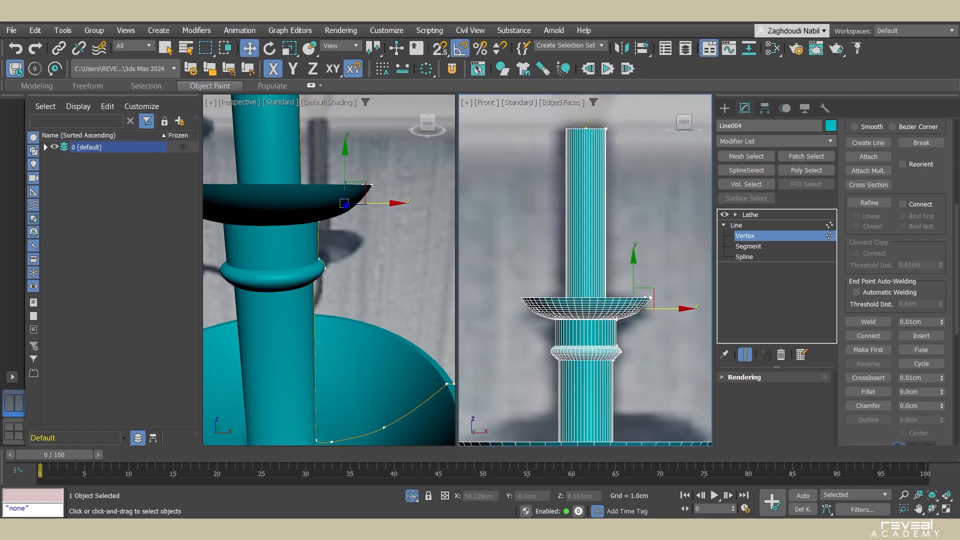
pyautogui.click(868, 391)
pyautogui.scroll(8, 614, 306)
pyautogui.press('F3')
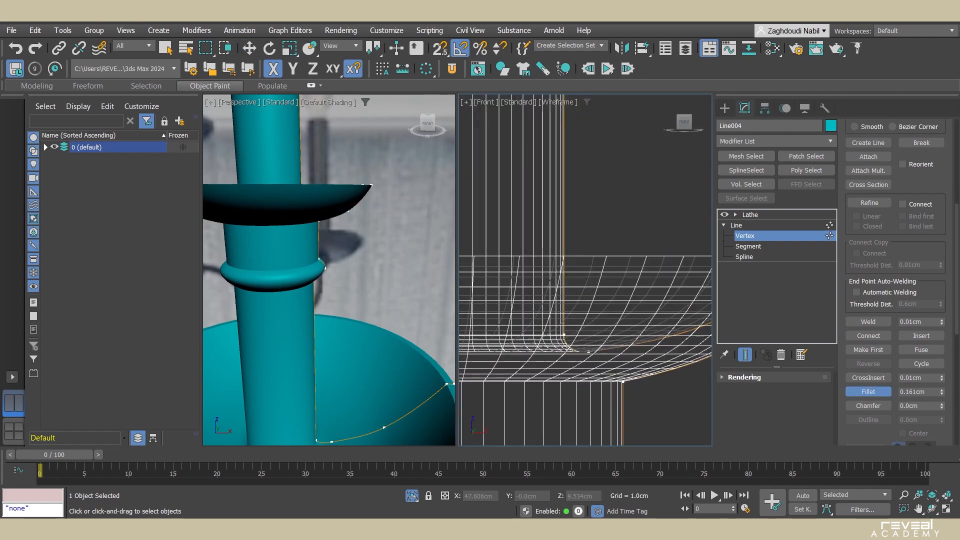
# - Fillet the candle tube's top edge by about 0.07 cm and return to the Lathe level
pyautogui.scroll(-6, 585, 280)
pyautogui.scroll(5, 580, 280)
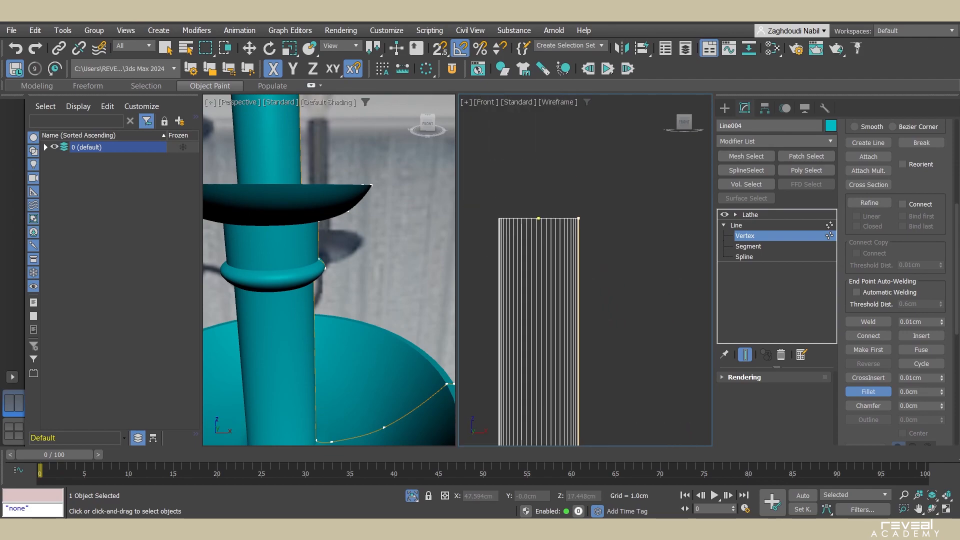
pyautogui.moveTo(583, 224); pyautogui.dragTo(583, 220)
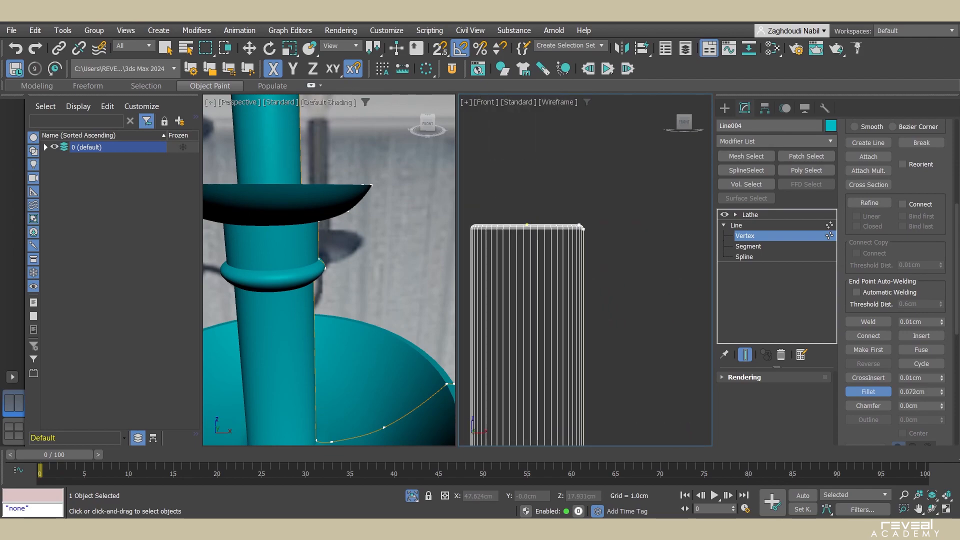
pyautogui.scroll(-4, 575, 224)
pyautogui.keyDown('alt'); pyautogui.moveTo(575, 225); pyautogui.dragTo(576, 285, button='middle'); pyautogui.keyUp('alt')
pyautogui.scroll(4, 576, 285)
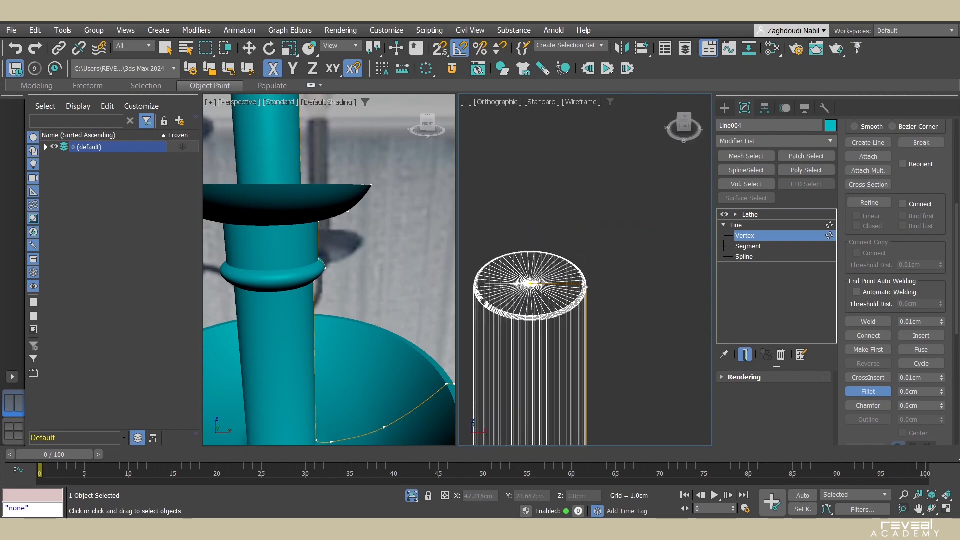
pyautogui.press('F3')
pyautogui.scroll(2, 574, 277)
pyautogui.click(750, 215)
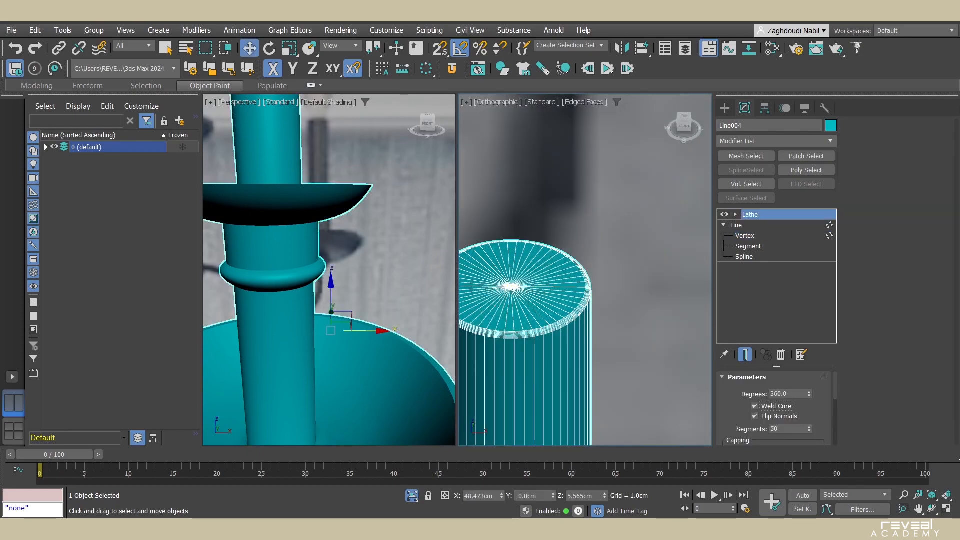
# - Inspect the lathed candle holder's dishes and tube from several angles, without edges, and compare its overall shape with the reference
pyautogui.scroll(-4, 558, 271)
pyautogui.press('F4')
pyautogui.scroll(-5, 557, 230)
pyautogui.moveTo(556, 249); pyautogui.dragTo(554, 125, button='middle')
pyautogui.keyDown('alt'); pyautogui.moveTo(548, 294); pyautogui.dragTo(545, 333, button='middle'); pyautogui.keyUp('alt')
pyautogui.scroll(7, 543, 345)
pyautogui.scroll(-8, 344, 299)
pyautogui.scroll(5, 329, 270)
pyautogui.keyDown('alt'); pyautogui.moveTo(329, 270); pyautogui.dragTo(329, 250, button='middle'); pyautogui.keyUp('alt')
pyautogui.scroll(3, 300, 280)
pyautogui.scroll(6, 330, 270)
pyautogui.moveTo(260, 279); pyautogui.dragTo(305, 280, button='middle')
pyautogui.scroll(4, 329, 270)
pyautogui.scroll(-4, 329, 270)
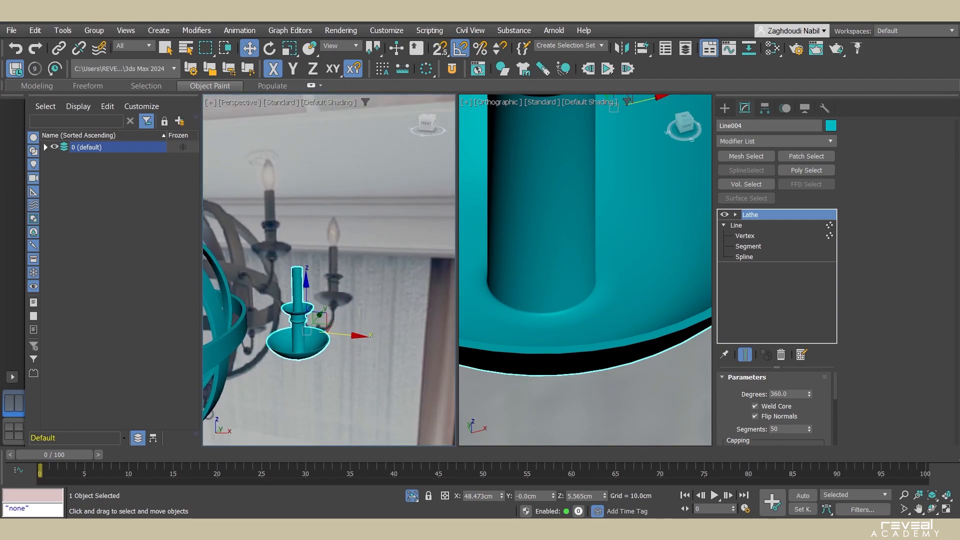
pyautogui.press('f')
pyautogui.scroll(-5, 585, 270)
pyautogui.moveTo(585, 270)
pyautogui.keyDown('alt'); pyautogui.mouseDown(button='middle')
pyautogui.moveTo(595, 250)
pyautogui.moveTo(595, 273)
pyautogui.mouseUp(button='middle'); pyautogui.keyUp('alt')
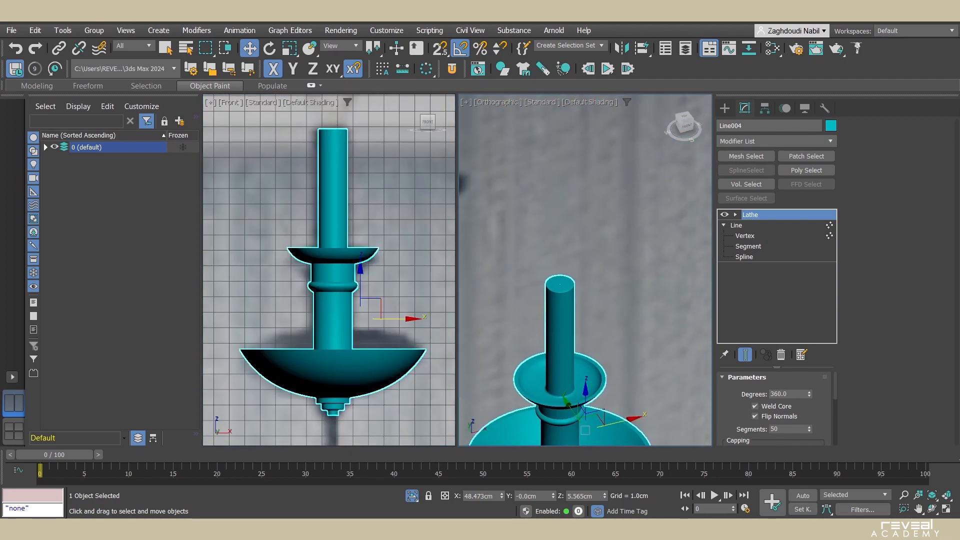
# - Create a GeoSphere of about 2.4 cm radius over the reference flame above the candle tube
pyautogui.press('f')
pyautogui.scroll(4, 585, 270)
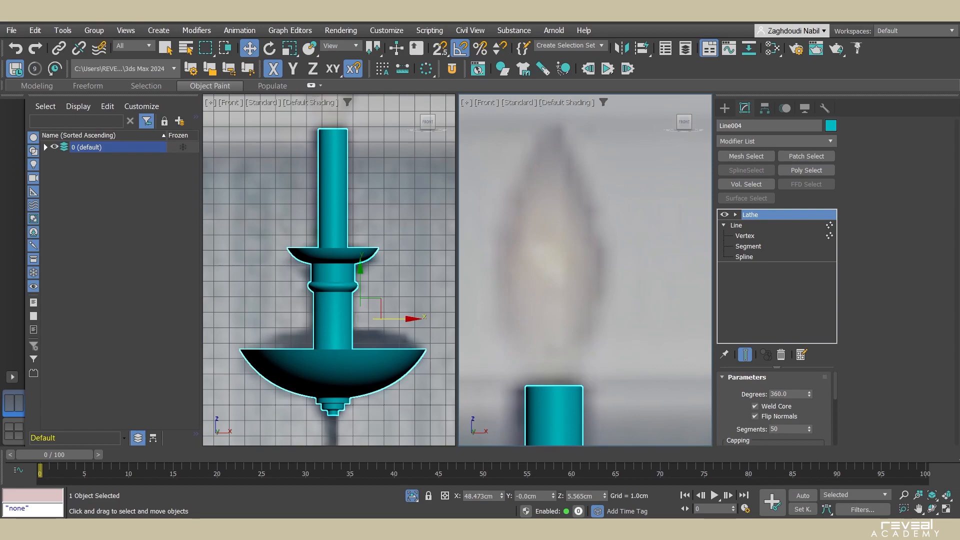
pyautogui.click(724, 108)
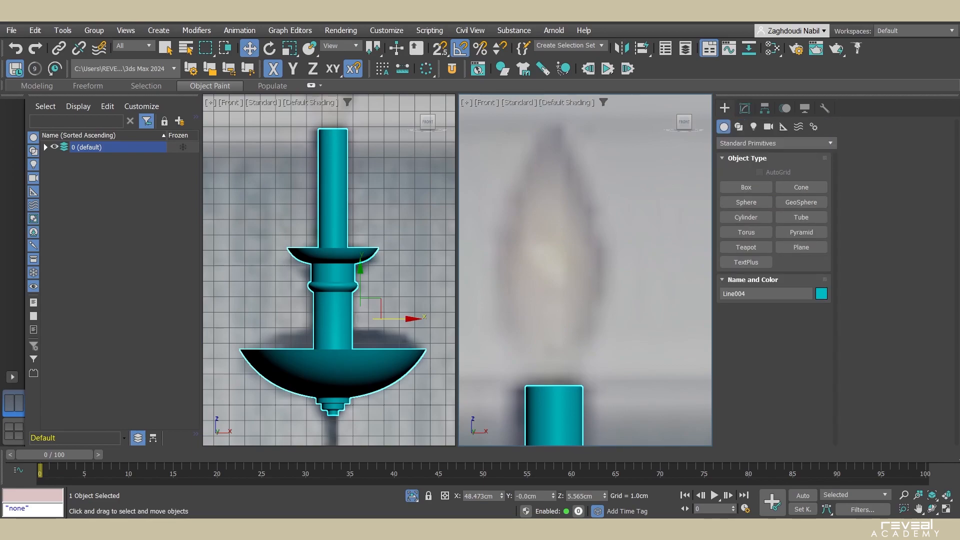
pyautogui.click(774, 143)
pyautogui.click(747, 166)
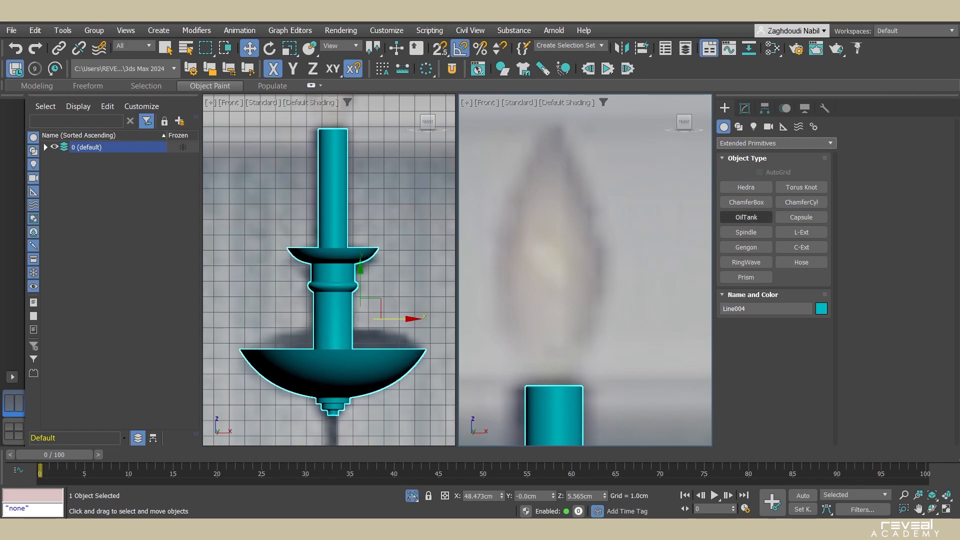
pyautogui.click(775, 143)
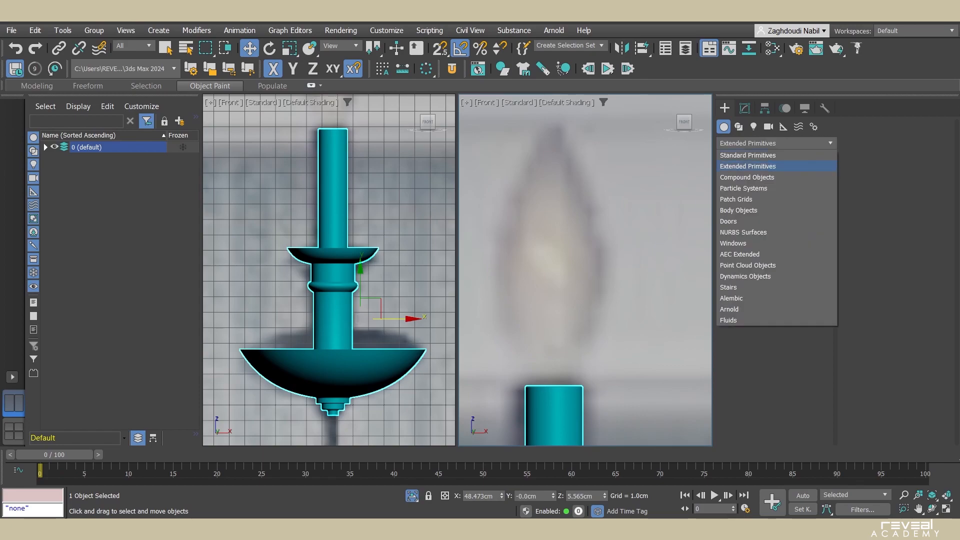
pyautogui.click(748, 152)
pyautogui.click(801, 202)
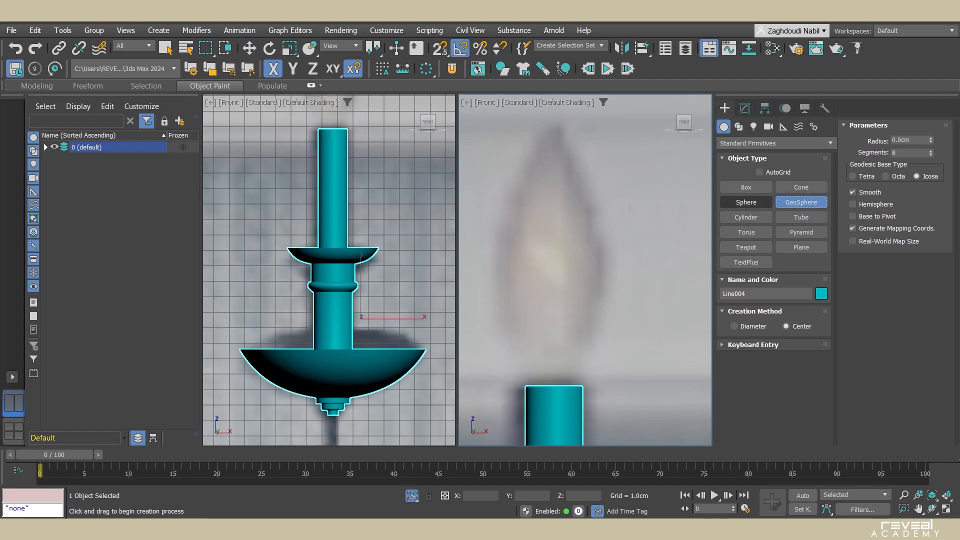
pyautogui.moveTo(564, 286); pyautogui.dragTo(640, 286)
pyautogui.press('F4')
pyautogui.scroll(3, 552, 252)
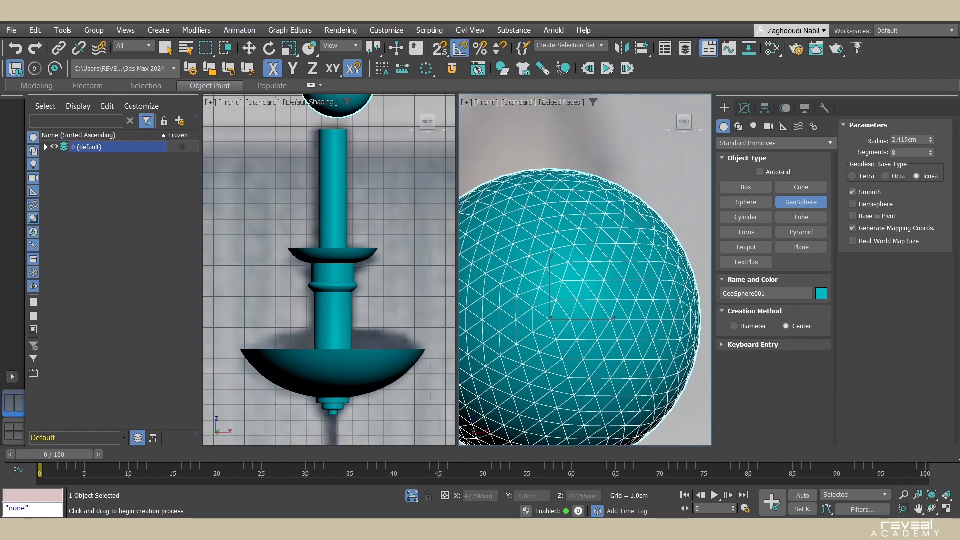
pyautogui.scroll(-3, 594, 238)
pyautogui.moveTo(594, 238); pyautogui.dragTo(588, 250, button='middle')
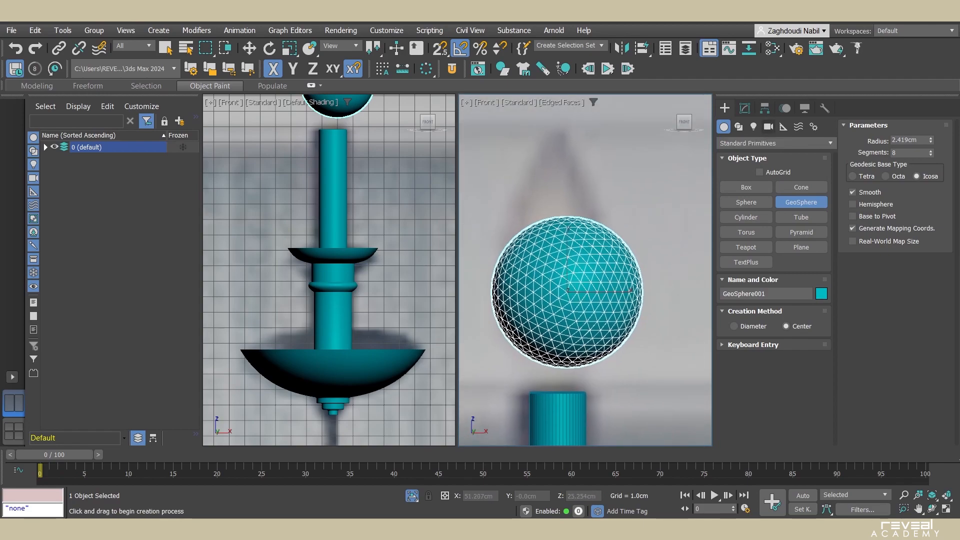
# - Make the sphere see-through and move it up and sideways to align it with the reference flame and candle tube
pyautogui.click(744, 108)
pyautogui.moveTo(577, 283)
pyautogui.mouseDown(button='middle')
pyautogui.moveTo(578, 262)
pyautogui.moveTo(573, 297)
pyautogui.moveTo(565, 283)
pyautogui.moveTo(586, 267)
pyautogui.moveTo(584, 291)
pyautogui.mouseUp(button='middle')
pyautogui.hotkey('alt', 'x')
pyautogui.scroll(3, 586, 281)
pyautogui.moveTo(581, 261); pyautogui.dragTo(580, 240)
pyautogui.scroll(-3, 580, 240)
pyautogui.moveTo(580, 240); pyautogui.dragTo(592, 278, button='middle')
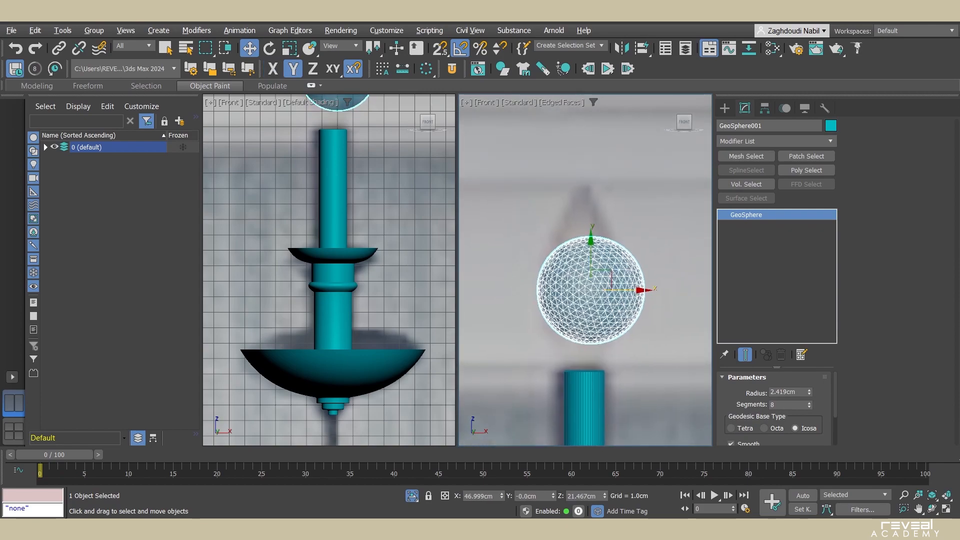
pyautogui.moveTo(619, 289); pyautogui.dragTo(615, 290)
# - Stretch the sphere vertically into an egg shape that fits above the candle tube
pyautogui.moveTo(590, 280); pyautogui.dragTo(580, 297, button='middle')
pyautogui.press('r')
pyautogui.moveTo(576, 270); pyautogui.dragTo(576, 244)
pyautogui.press('w')
pyautogui.moveTo(575, 300); pyautogui.dragTo(550, 312, button='middle')
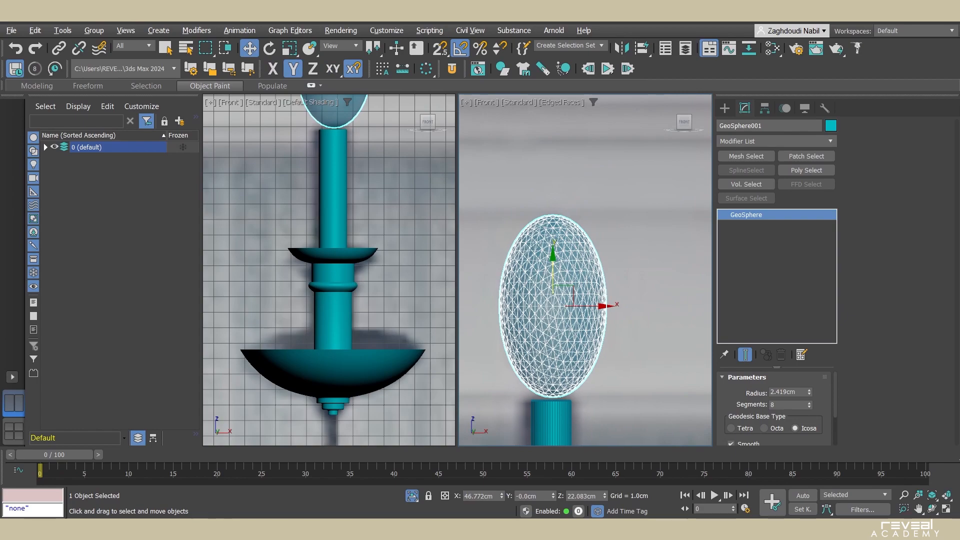
# - Apply an FFD 4x4x4 modifier to the stretched sphere and select its top row of control points
pyautogui.click(775, 141)
pyautogui.write('f')
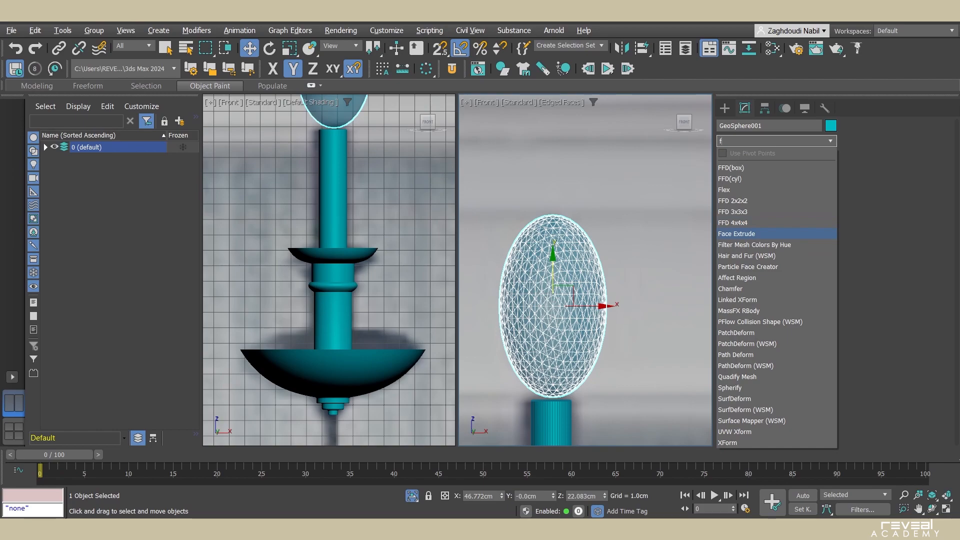
pyautogui.moveTo(620, 285); pyautogui.dragTo(621, 286, button='middle')
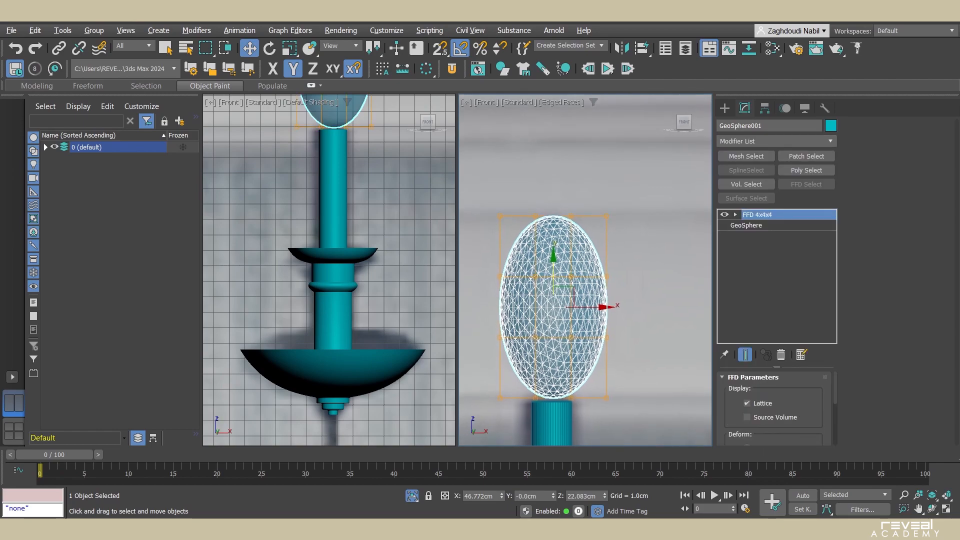
pyautogui.press('1')
pyautogui.scroll(-5, 645, 280)
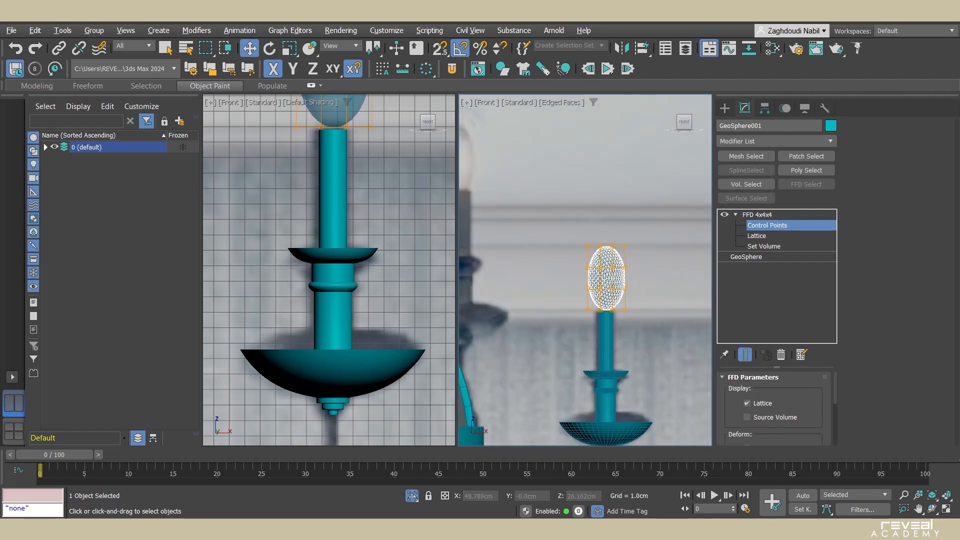
pyautogui.scroll(3, 622, 250)
pyautogui.moveTo(636, 229); pyautogui.dragTo(544, 245)
pyautogui.moveTo(543, 245); pyautogui.dragTo(513, 270, button='middle')
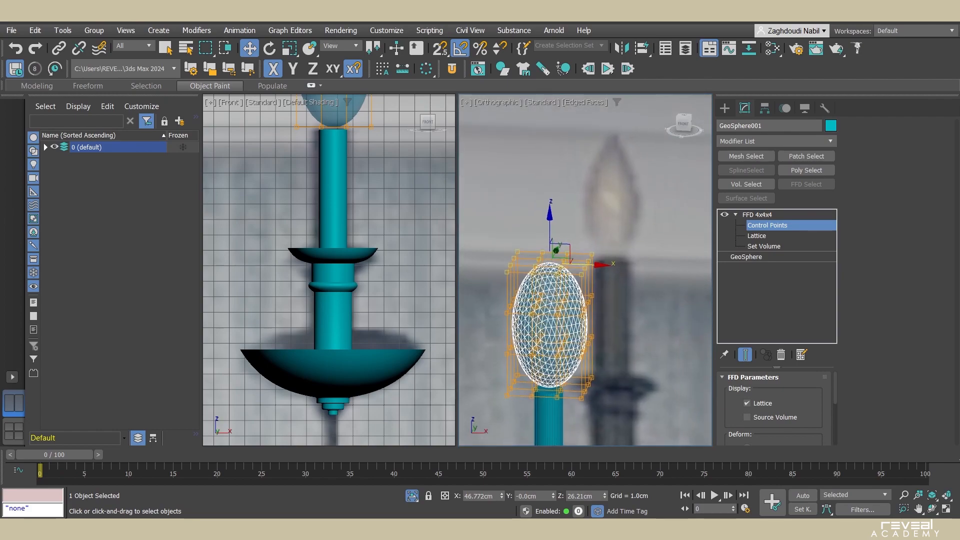
# - Leave the control points and move the whole bulb sideways off the reference flame
pyautogui.press('f')
pyautogui.press('z')
pyautogui.scroll(-3, 580, 265)
pyautogui.scroll(-5, 384, 355)
pyautogui.moveTo(359, 225); pyautogui.dragTo(354, 247, button='middle')
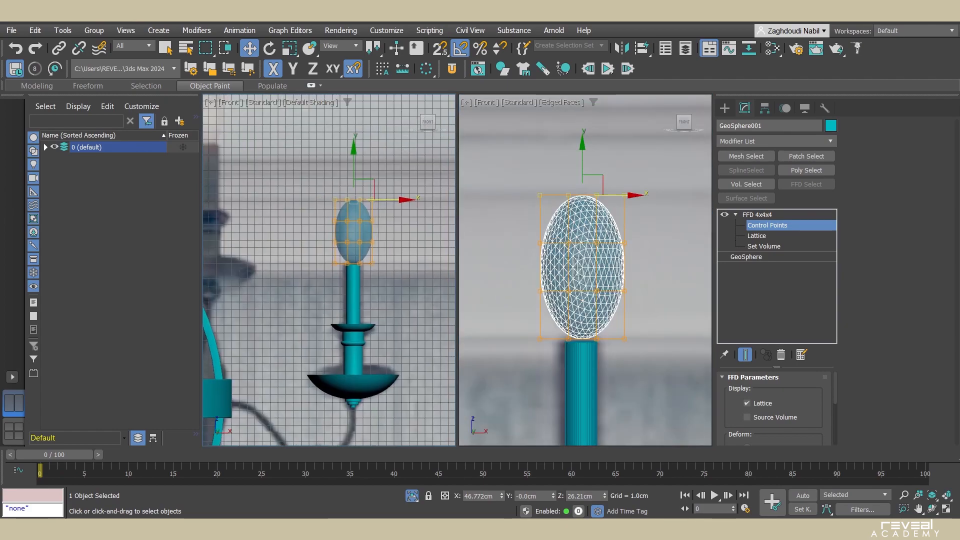
pyautogui.press('1')
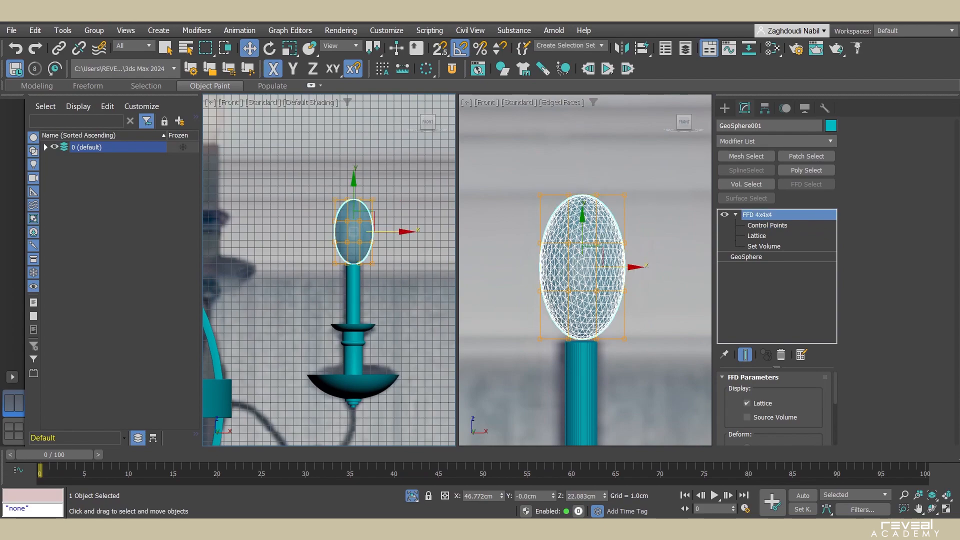
pyautogui.press('F5')
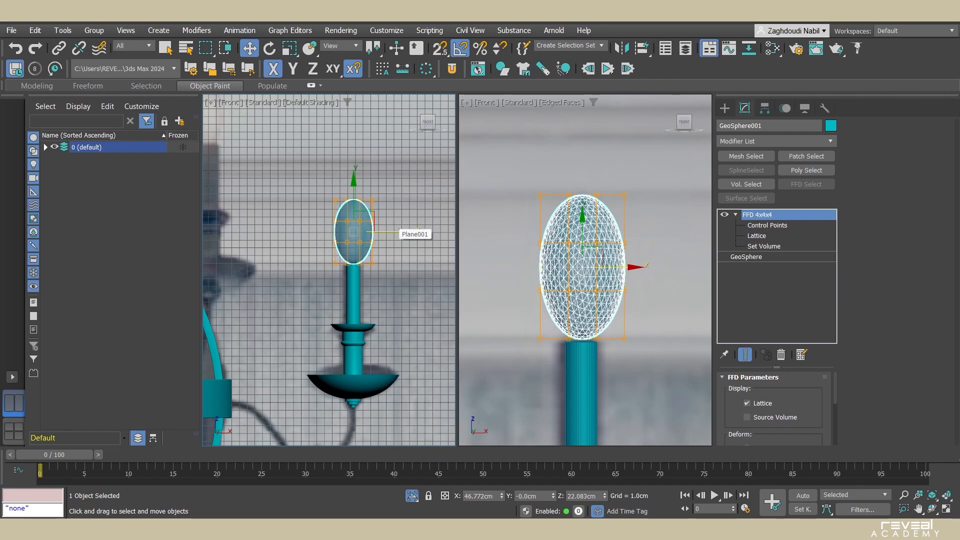
pyautogui.moveTo(611, 267); pyautogui.dragTo(697, 267)
pyautogui.moveTo(696, 267); pyautogui.dragTo(616, 289, button='middle')
# - Scale the top and upper-middle rows of FFD control points inward to shape the bulb into a pointed flame
pyautogui.press('1')
pyautogui.press('r')
pyautogui.moveTo(595, 208); pyautogui.dragTo(595, 238)
pyautogui.scroll(2, 599, 269)
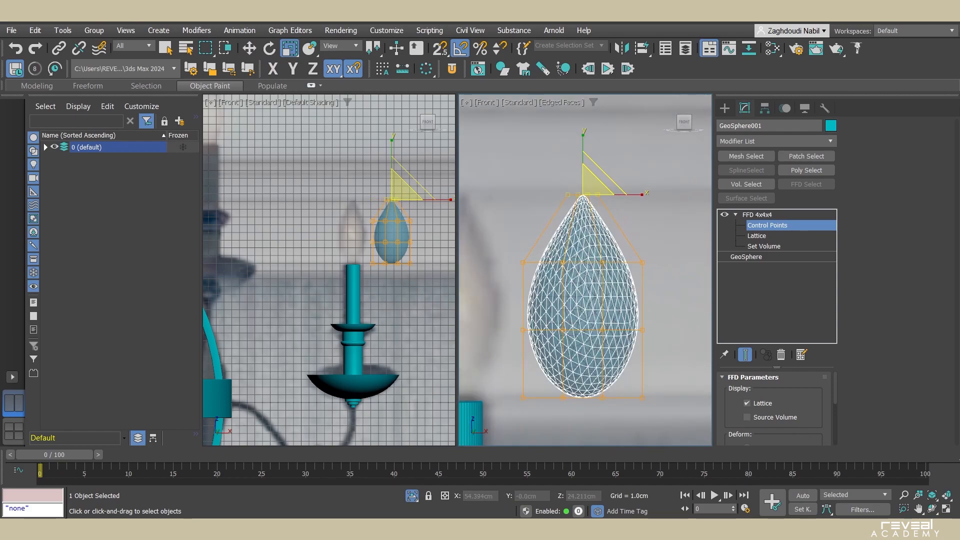
pyautogui.moveTo(508, 248); pyautogui.dragTo(659, 278)
pyautogui.moveTo(591, 253)
pyautogui.mouseDown()
pyautogui.moveTo(591, 269)
pyautogui.moveTo(605, 262)
pyautogui.mouseUp()
pyautogui.press('w')
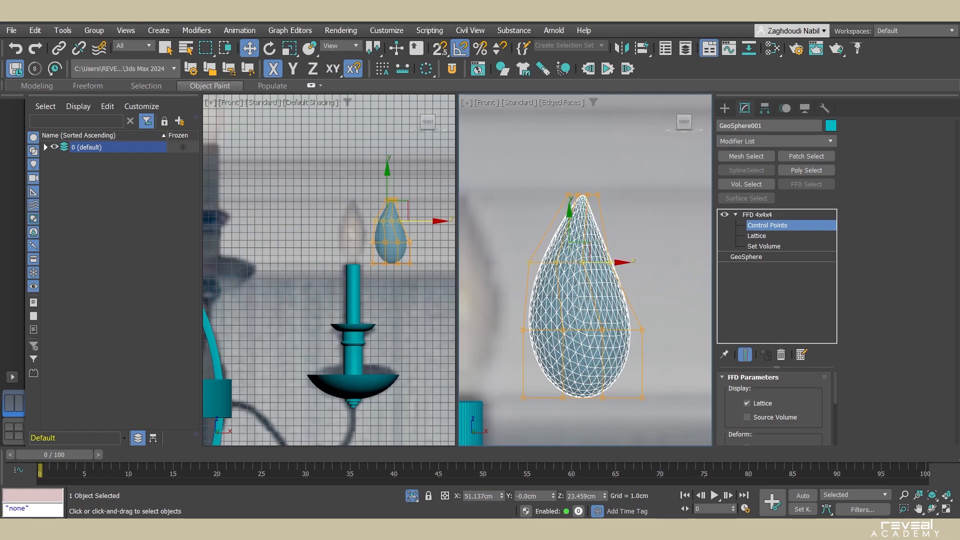
pyautogui.press('1')
# - Move the flame bulb back over the candle tube, lower it onto the tube's top and centre it there
pyautogui.keyDown('alt'); pyautogui.moveTo(605, 270); pyautogui.dragTo(641, 290, button='middle'); pyautogui.keyUp('alt')
pyautogui.scroll(-4, 641, 290)
pyautogui.press('f')
pyautogui.press('z')
pyautogui.scroll(-4, 650, 240)
pyautogui.moveTo(656, 257); pyautogui.dragTo(567, 256)
pyautogui.scroll(5, 528, 303)
pyautogui.moveTo(526, 131); pyautogui.dragTo(526, 144)
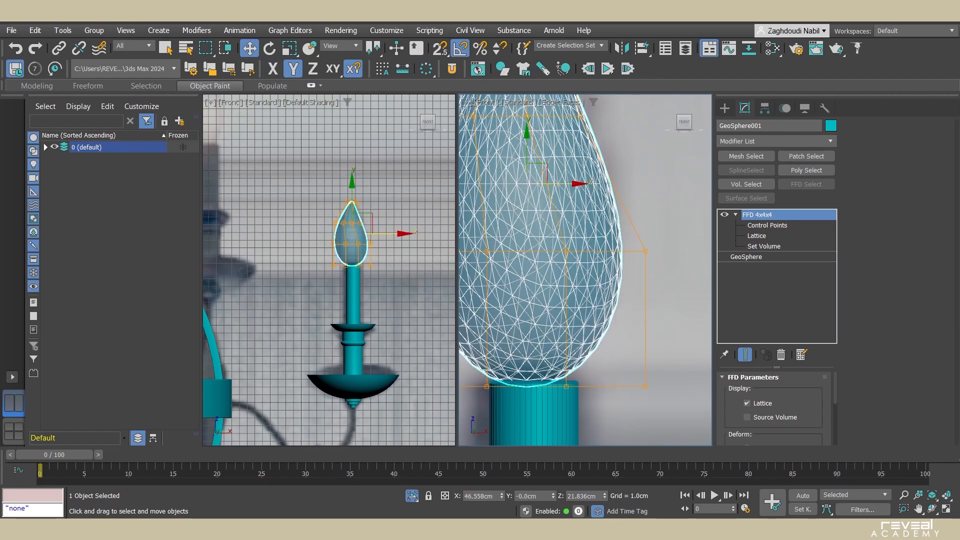
pyautogui.moveTo(572, 183); pyautogui.dragTo(578, 184)
pyautogui.scroll(-8, 574, 210)
pyautogui.moveTo(575, 210); pyautogui.dragTo(605, 152, button='middle')
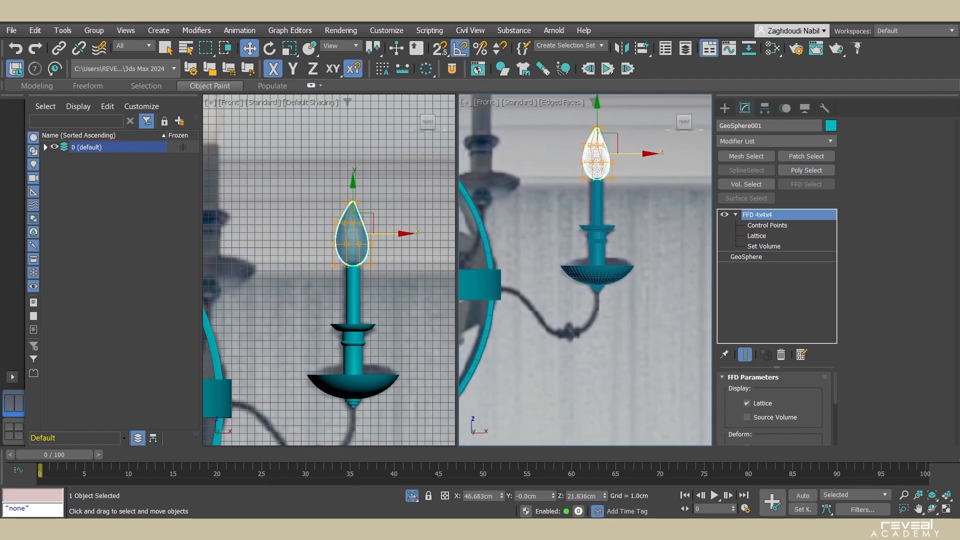
# - Hide the edged faces and examine the curved arm and its decorative knot in the reference image
pyautogui.press('F4')
pyautogui.click(659, 286)
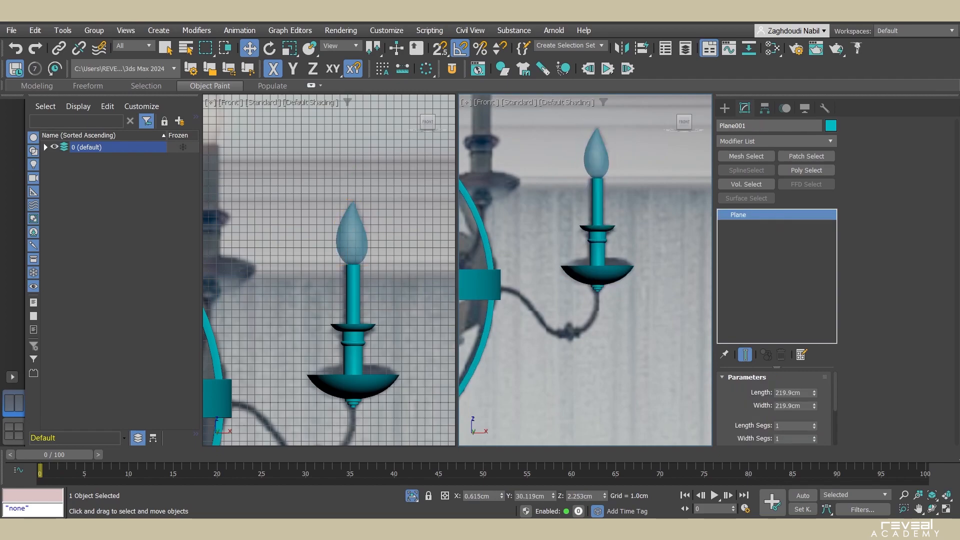
pyautogui.scroll(7, 589, 339)
pyautogui.scroll(-3, 615, 305)
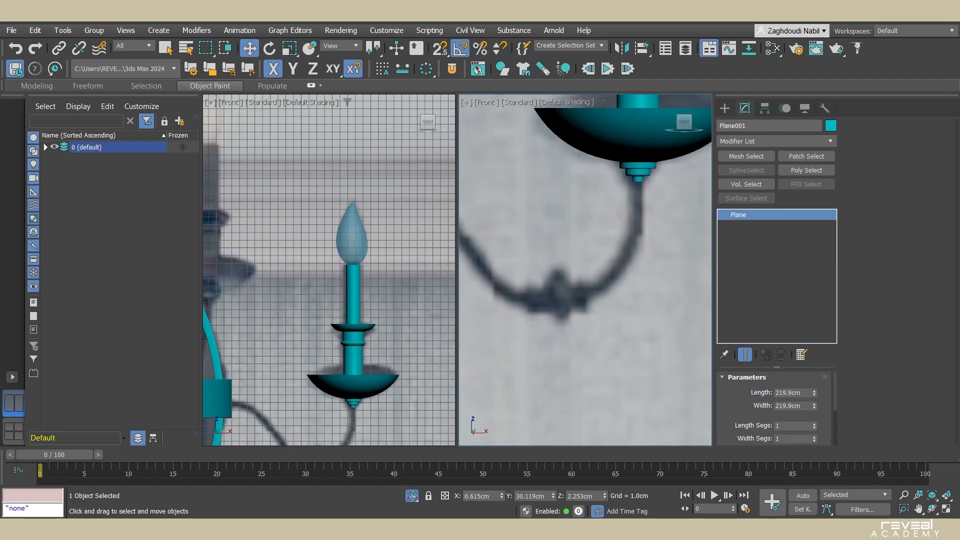
pyautogui.scroll(3, 602, 245)
pyautogui.scroll(-5, 556, 282)
pyautogui.moveTo(556, 282); pyautogui.dragTo(572, 291, button='middle')
pyautogui.scroll(-8, 572, 291)
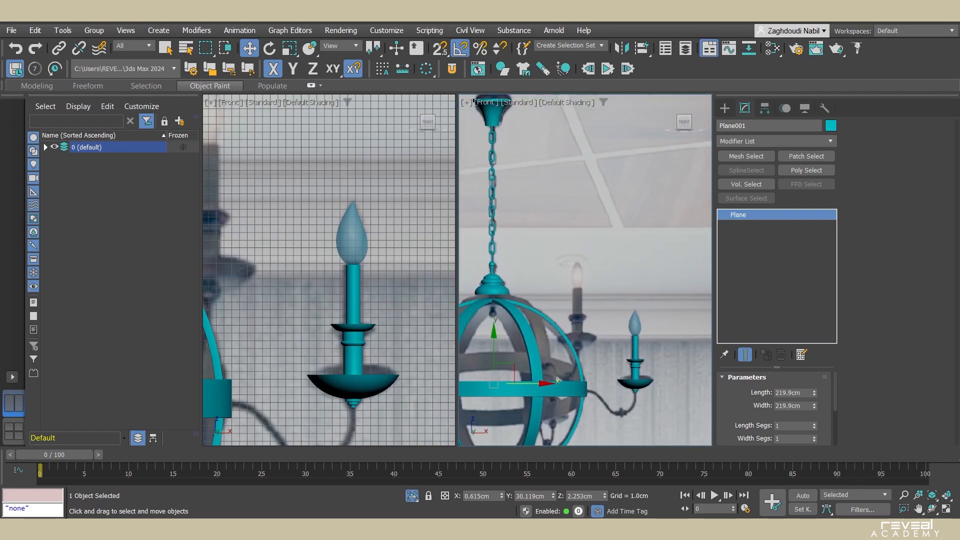
# - Clone the lathed cap below the chain as one Copy and move it down beside the candle holder's arm
pyautogui.moveTo(492, 113); pyautogui.dragTo(501, 192, button='middle')
pyautogui.moveTo(500, 363); pyautogui.dragTo(497, 271, button='middle')
pyautogui.scroll(2, 493, 289)
pyautogui.click(497, 270)
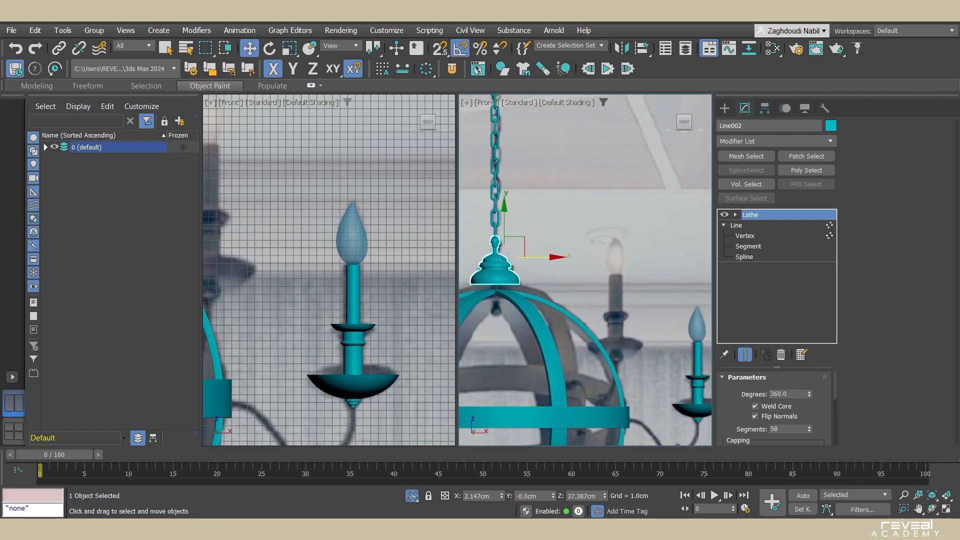
pyautogui.keyDown('shift'); pyautogui.moveTo(537, 257); pyautogui.dragTo(679, 257); pyautogui.keyUp('shift')
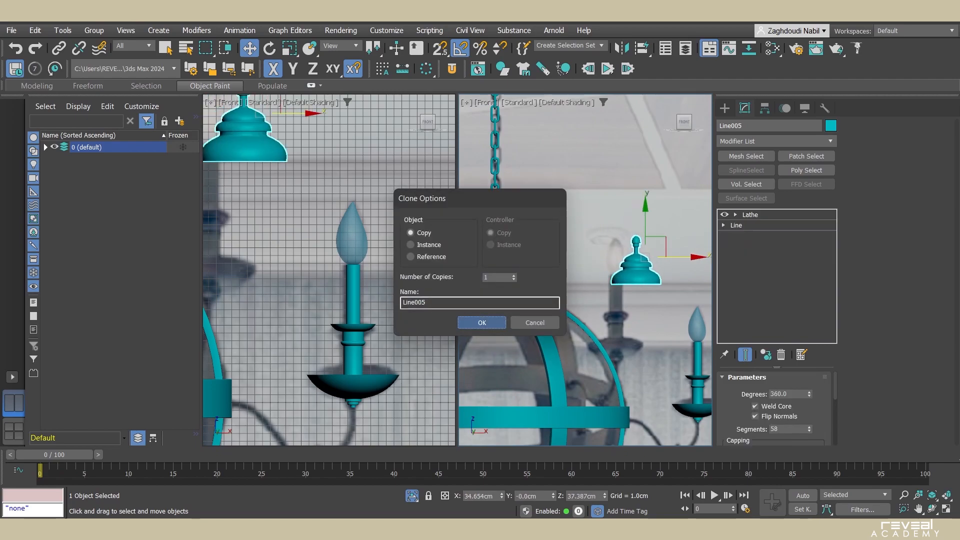
pyautogui.click(482, 321)
pyautogui.moveTo(600, 300); pyautogui.dragTo(453, 215, button='middle')
pyautogui.moveTo(550, 215); pyautogui.dragTo(584, 212, button='middle')
pyautogui.moveTo(534, 144); pyautogui.dragTo(539, 295)
pyautogui.scroll(5, 542, 314)
pyautogui.moveTo(543, 315); pyautogui.dragTo(557, 256, button='middle')
# - Centre the cap copy's pivot on the object and scale the copy down uniformly for the arm's ornament
pyautogui.click(764, 108)
pyautogui.click(773, 189)
pyautogui.click(773, 189)
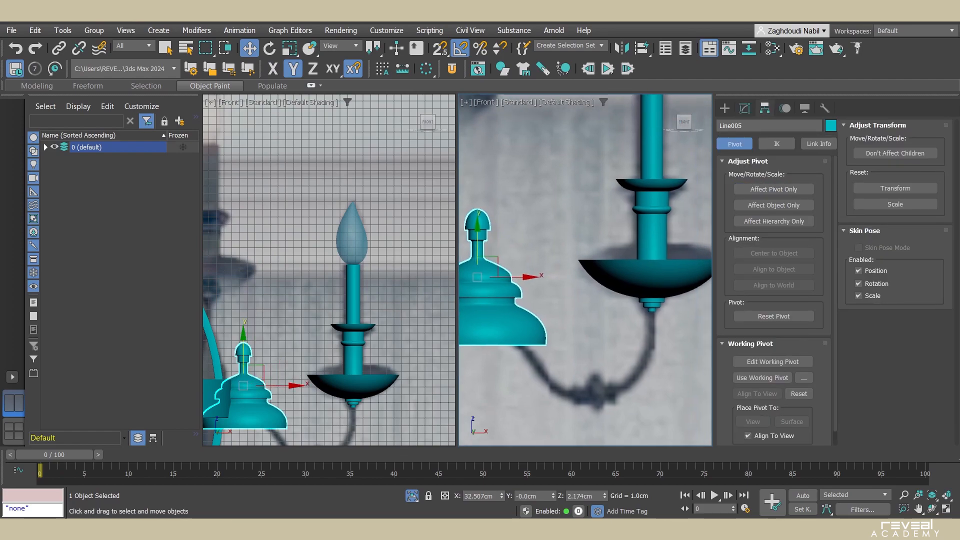
pyautogui.press('r')
pyautogui.moveTo(481, 273); pyautogui.dragTo(480, 336)
pyautogui.press('w')
# - Move the small cap copy further towards the candle holder and rotate it 90 degrees so its tip faces the holder side
pyautogui.moveTo(518, 277); pyautogui.dragTo(584, 258, button='middle')
pyautogui.moveTo(583, 258); pyautogui.dragTo(630, 258)
pyautogui.moveTo(630, 258); pyautogui.dragTo(586, 258, button='middle')
pyautogui.press('e')
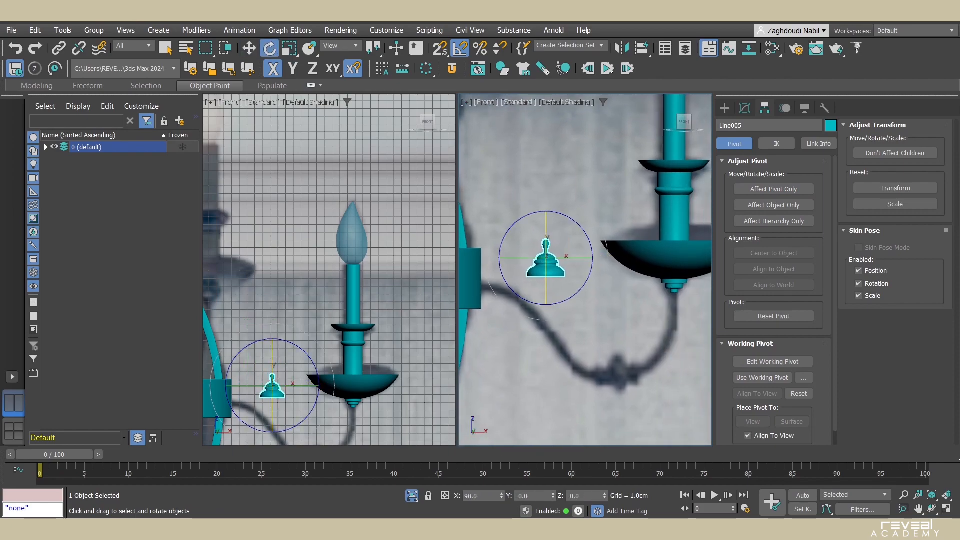
pyautogui.press('a')
pyautogui.moveTo(573, 220); pyautogui.dragTo(805, 381)
pyautogui.press('w')
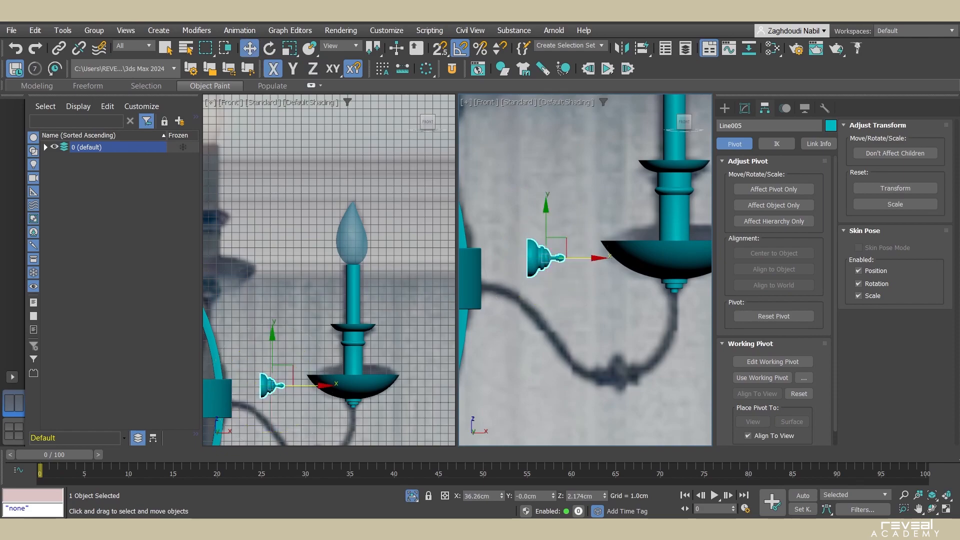
# - Move the rotated cap across and down onto the decorative knot at the low point of the curved arm
pyautogui.moveTo(576, 257); pyautogui.dragTo(524, 223, button='middle')
pyautogui.moveTo(524, 224); pyautogui.dragTo(615, 224)
pyautogui.scroll(4, 584, 241)
pyautogui.moveTo(585, 176); pyautogui.dragTo(585, 385)
pyautogui.moveTo(585, 385); pyautogui.dragTo(573, 187, button='middle')
pyautogui.moveTo(573, 195); pyautogui.dragTo(573, 213)
pyautogui.scroll(3, 574, 217)
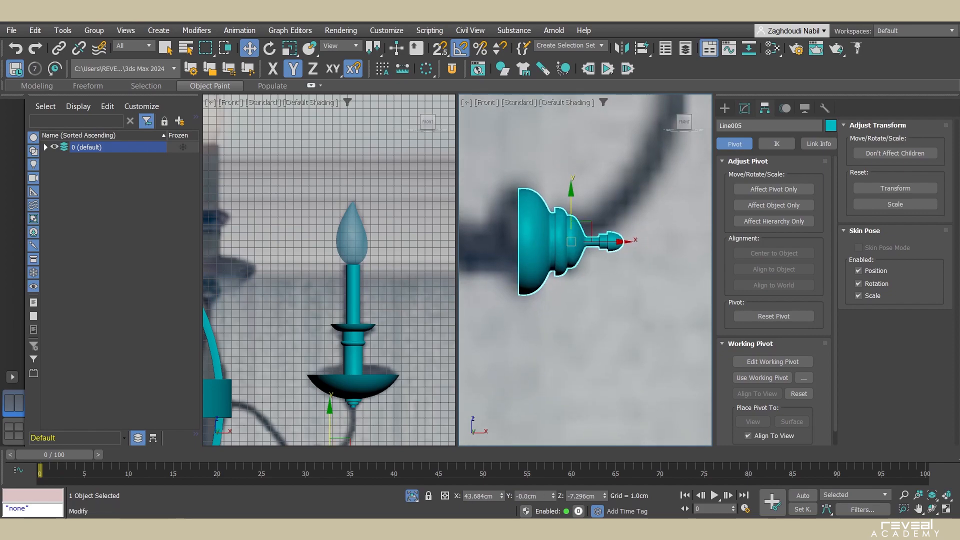
# - Open the vertex level of the ornament's base Line beneath its Lathe modifier
pyautogui.click(744, 108)
pyautogui.press('1')
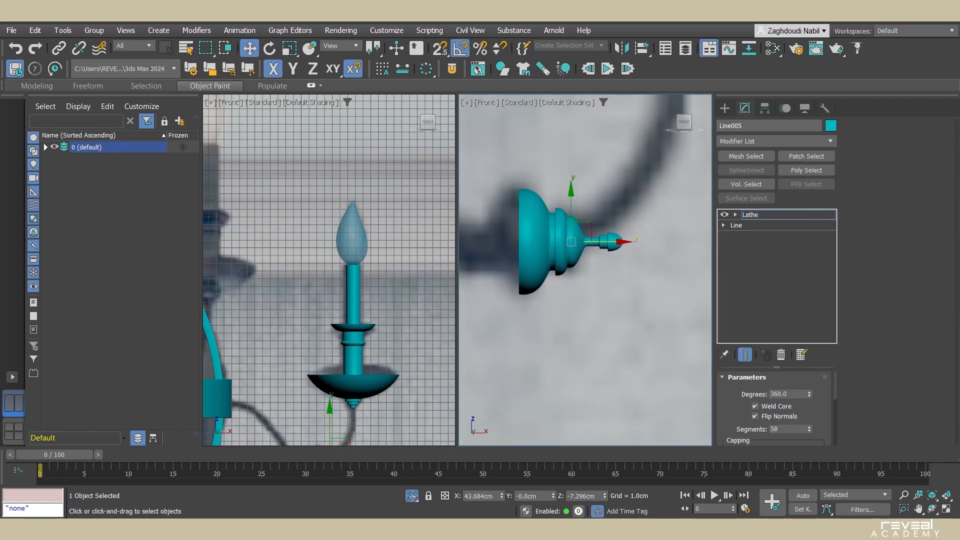
pyautogui.click(736, 225)
pyautogui.press('1')
pyautogui.scroll(4, 595, 250)
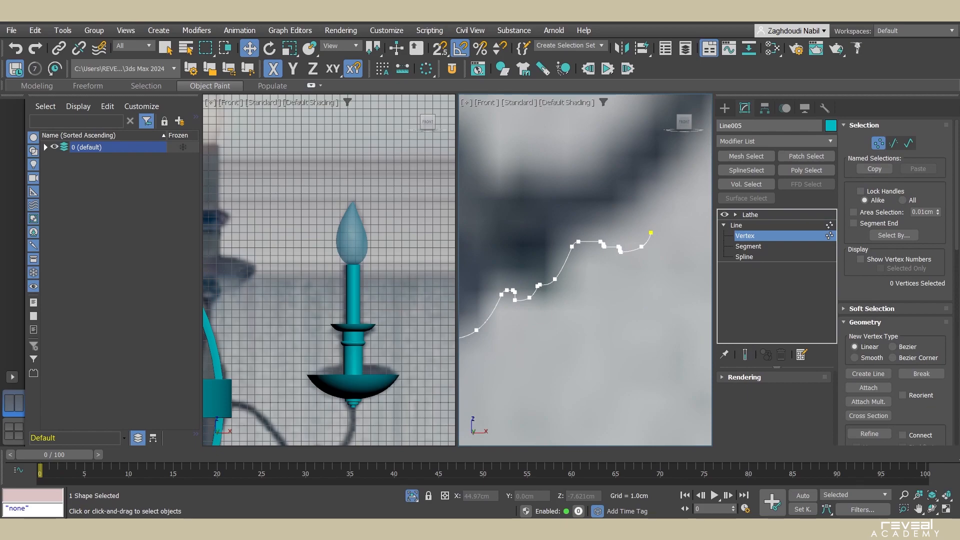
pyautogui.moveTo(501, 214); pyautogui.dragTo(667, 324)
pyautogui.scroll(-3, 575, 280)
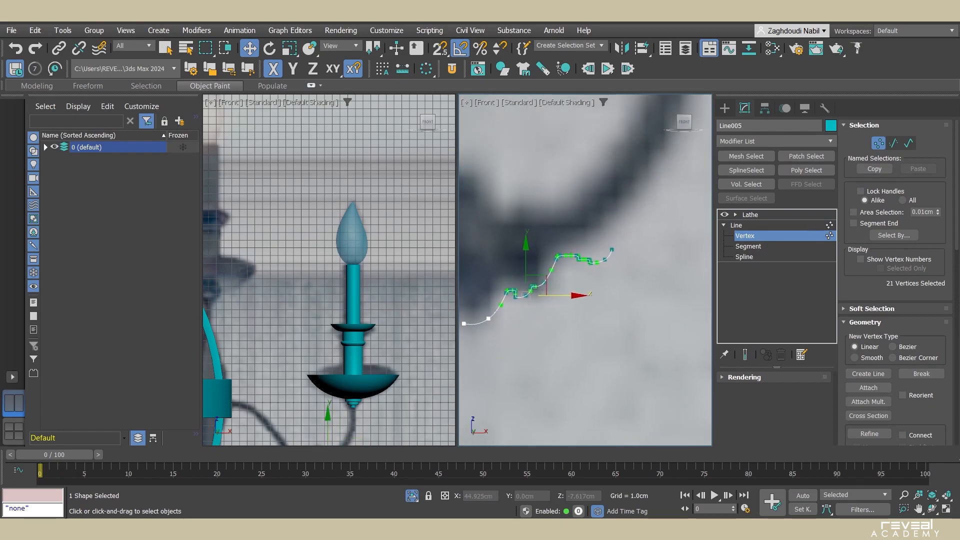
pyautogui.scroll(-3, 660, 330)
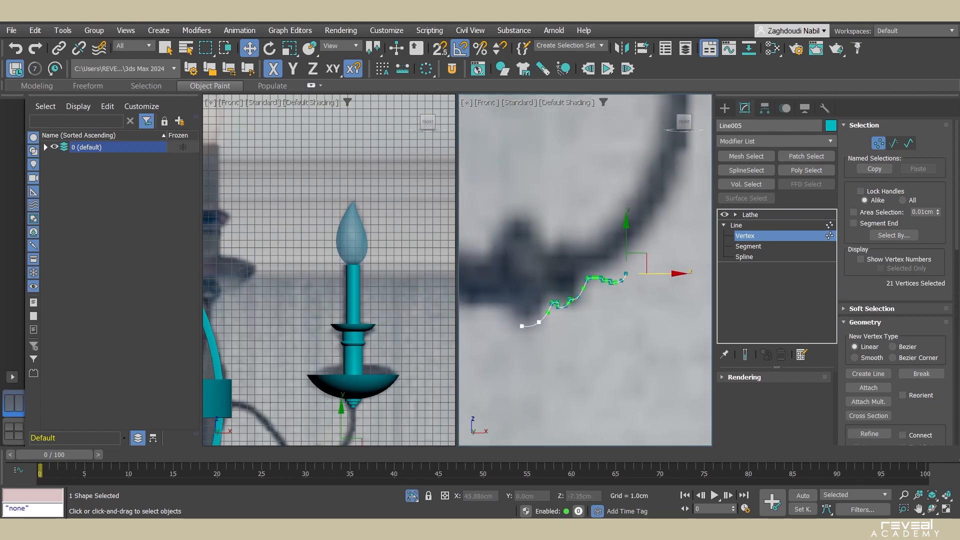
pyautogui.moveTo(638, 262)
pyautogui.mouseDown()
pyautogui.moveTo(599, 302)
pyautogui.moveTo(622, 279)
pyautogui.mouseUp()
pyautogui.hotkey('ctrl', 'z')
# - Select the ten vertices forming the finial and stem at the profile's narrow end and delete them
pyautogui.scroll(2, 644, 291)
pyautogui.click(651, 235)
pyautogui.moveTo(651, 232); pyautogui.dragTo(635, 254)
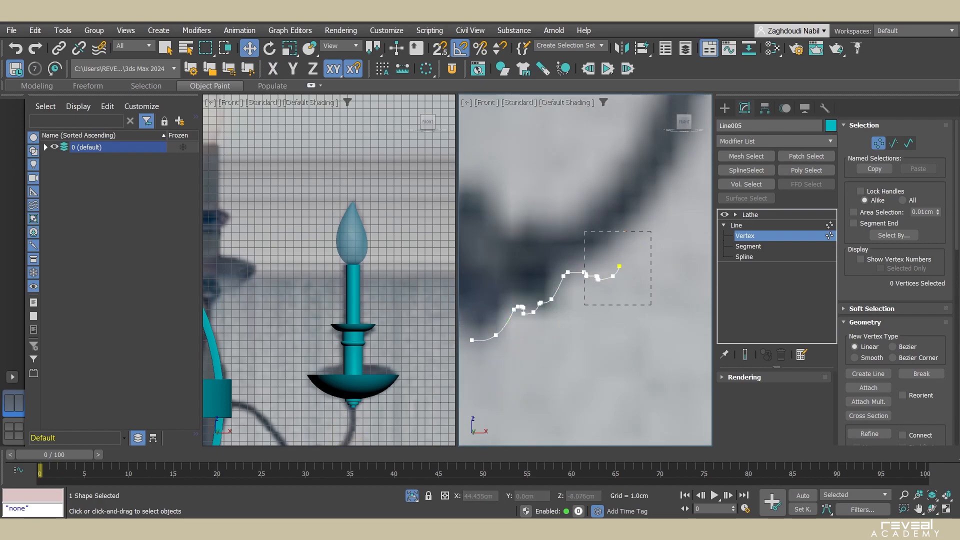
pyautogui.scroll(2, 629, 275)
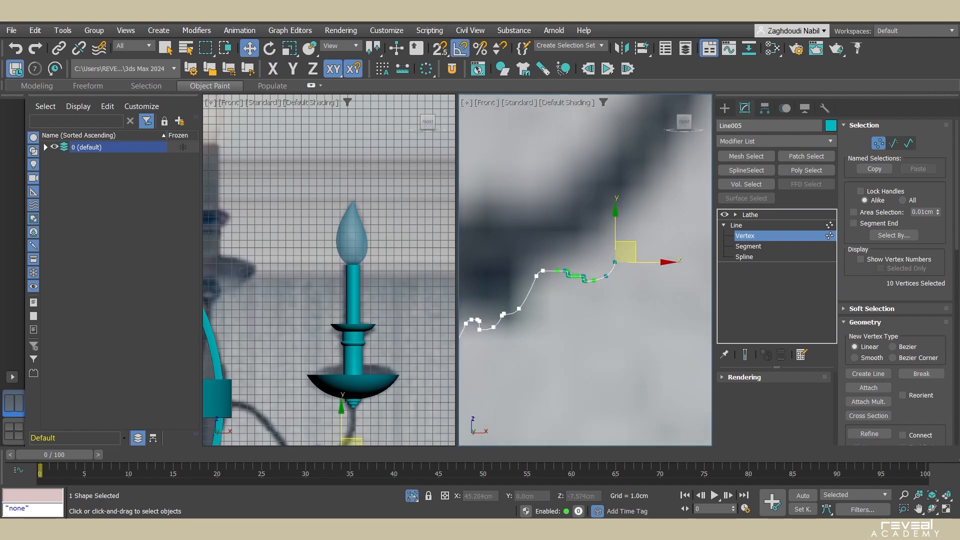
pyautogui.scroll(-1, 625, 270)
pyautogui.scroll(2, 585, 260)
pyautogui.scroll(-3, 620, 220)
pyautogui.scroll(4, 585, 230)
# - Raise the profile's new end vertex towards the lathe axis, change its type to drop its tangent handles and adjust its horizontal position
pyautogui.click(578, 287)
pyautogui.moveTo(579, 265); pyautogui.dragTo(580, 251)
pyautogui.scroll(2, 609, 227)
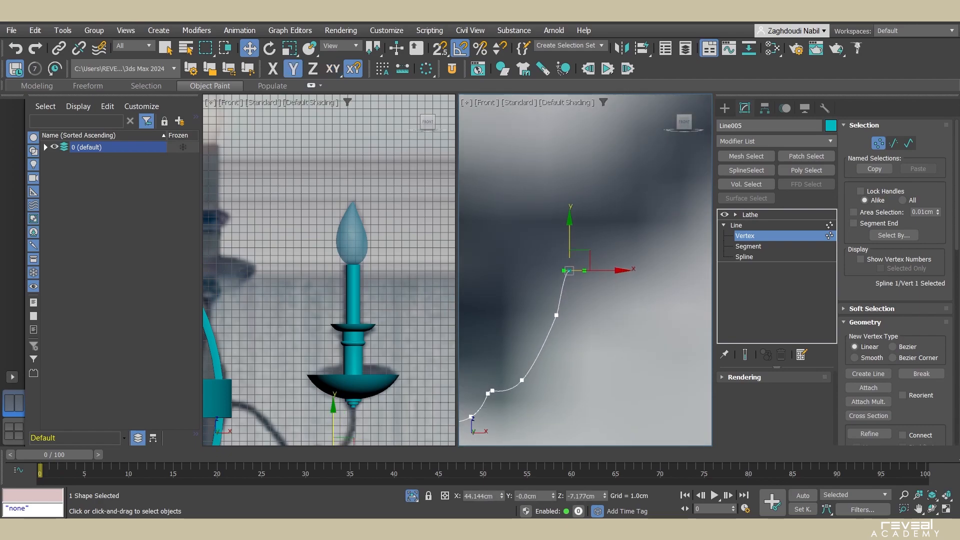
pyautogui.rightClick(578, 254)
pyautogui.click(556, 179)
pyautogui.moveTo(595, 271); pyautogui.dragTo(591, 272)
pyautogui.scroll(-3, 591, 272)
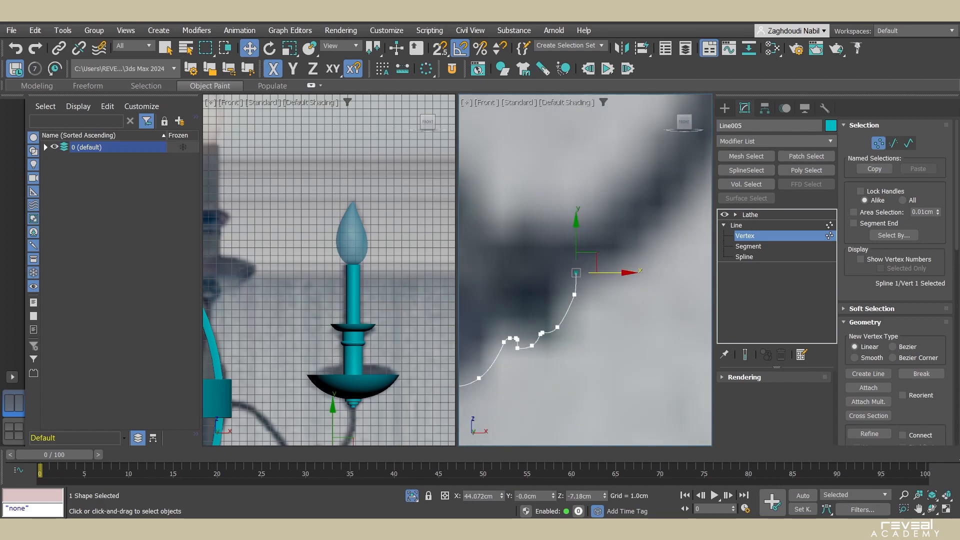
# - Turn off Flip Normals on the ornament's Lathe modifier
pyautogui.click(750, 215)
pyautogui.scroll(-5, 625, 261)
pyautogui.scroll(3, 581, 265)
pyautogui.click(755, 416)
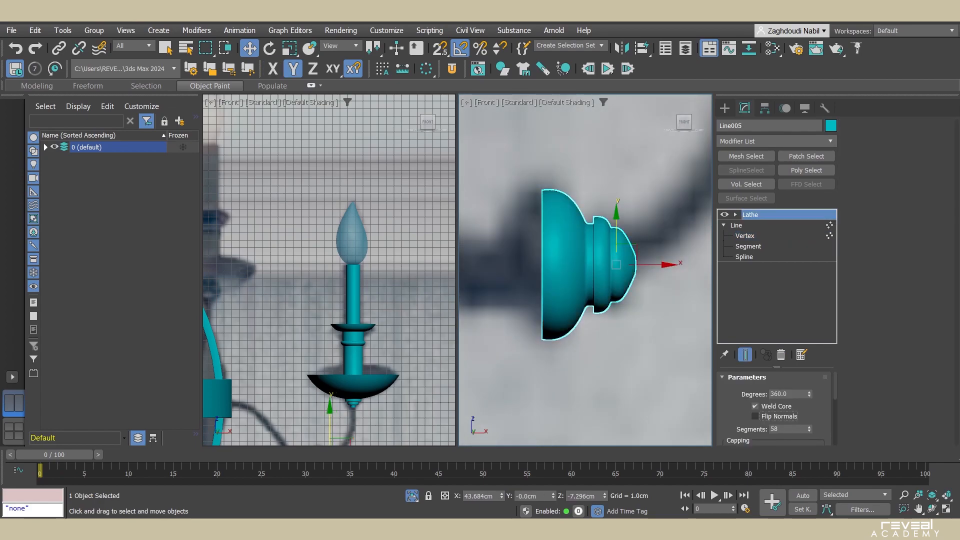
# - Turn on the end-result display at the profile's vertex level and enable Flip Normals on the ornament's Lathe
pyautogui.click(745, 236)
pyautogui.scroll(-2, 656, 252)
pyautogui.click(745, 354)
pyautogui.scroll(3, 667, 267)
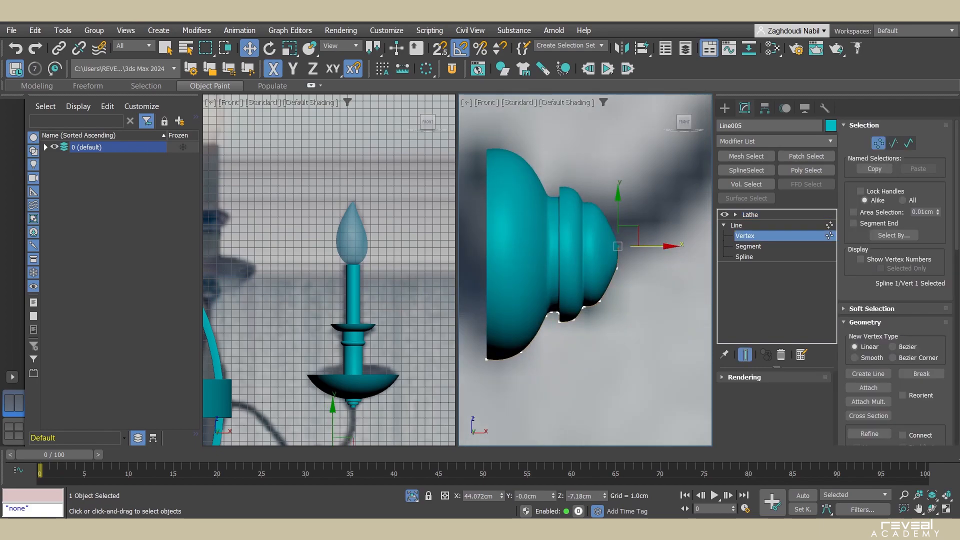
pyautogui.keyDown('alt'); pyautogui.moveTo(668, 267); pyautogui.dragTo(610, 254, button='middle'); pyautogui.keyUp('alt')
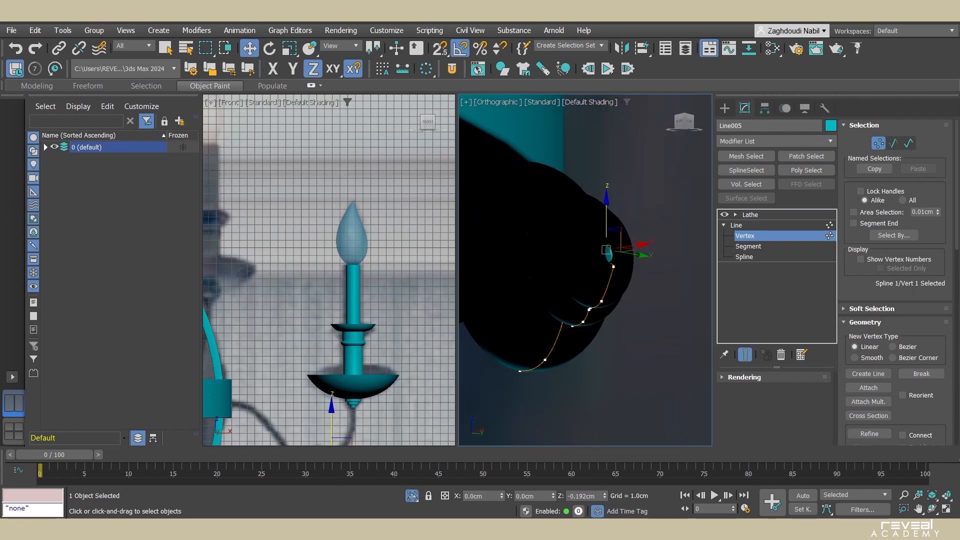
pyautogui.click(750, 214)
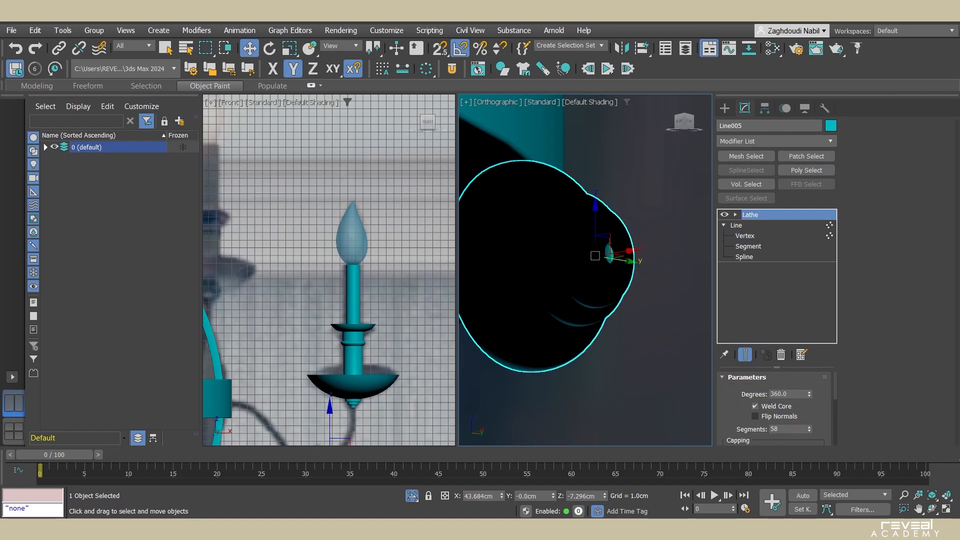
pyautogui.click(755, 415)
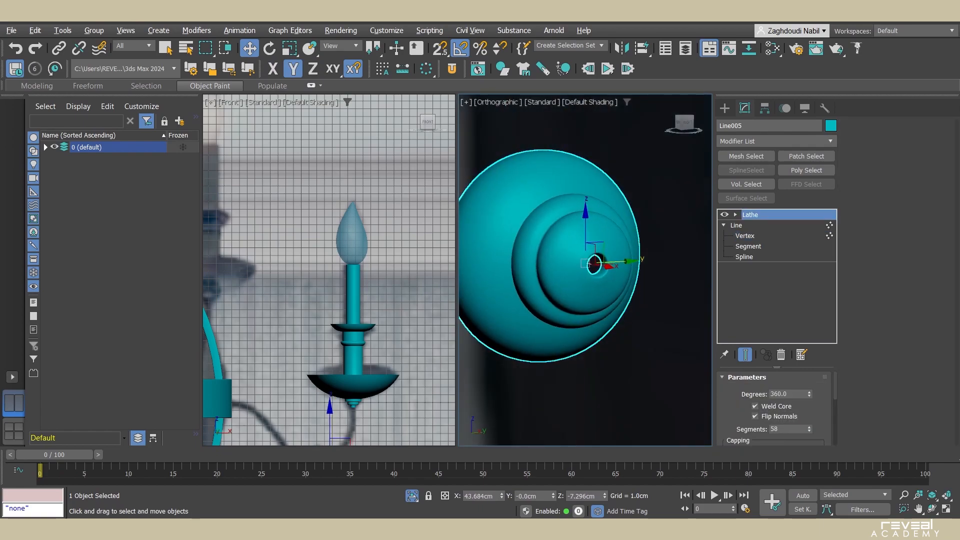
pyautogui.scroll(-3, 563, 239)
pyautogui.keyDown('alt'); pyautogui.moveTo(563, 240); pyautogui.dragTo(622, 250, button='middle'); pyautogui.keyUp('alt')
# - Add a Symmetry modifier to the lathed ornament and set its mirror axis to Y
pyautogui.click(764, 108)
pyautogui.click(745, 108)
pyautogui.click(776, 141)
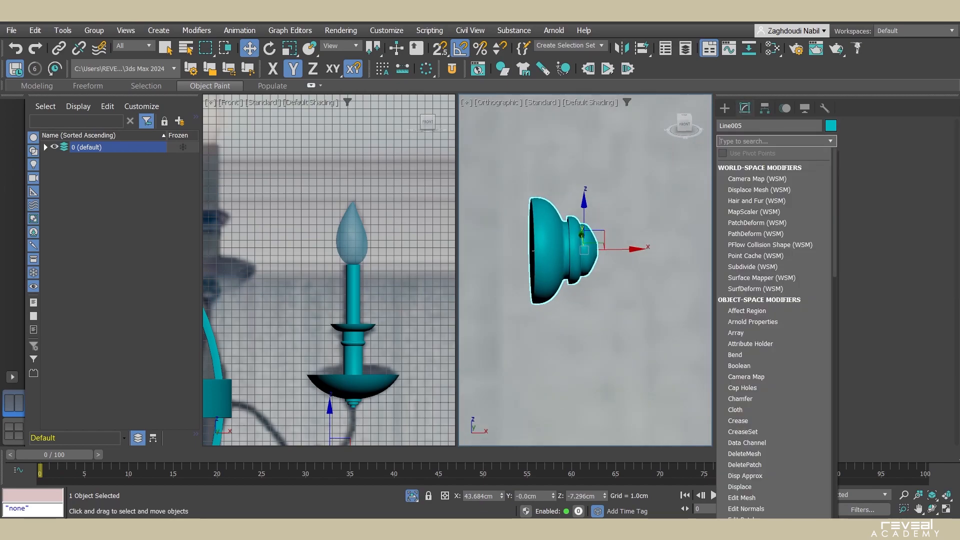
pyautogui.write('ss')
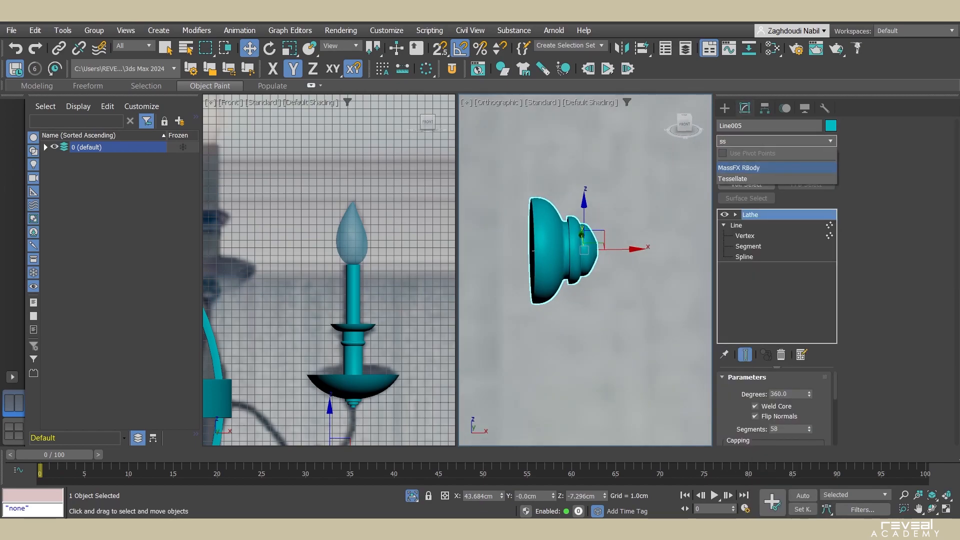
pyautogui.press('BackSpace')
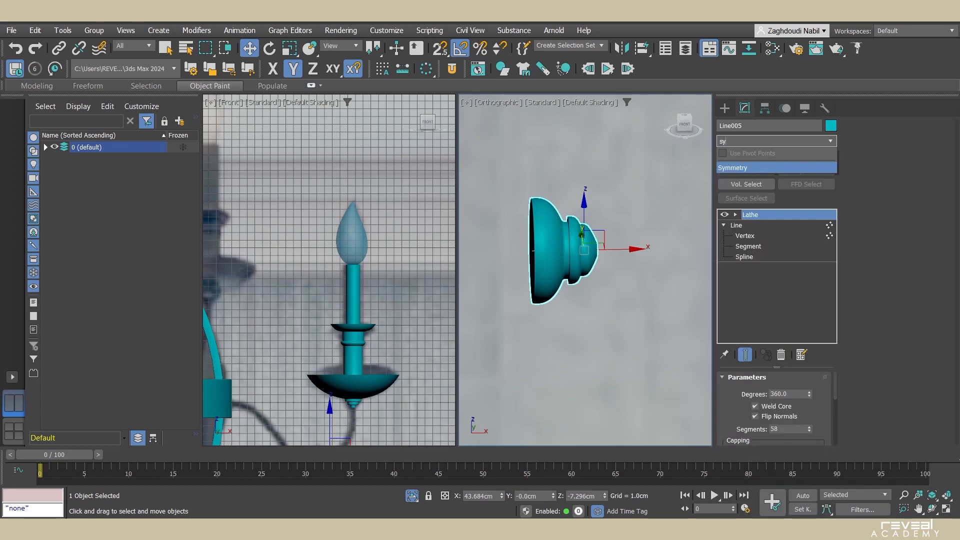
pyautogui.press('Return')
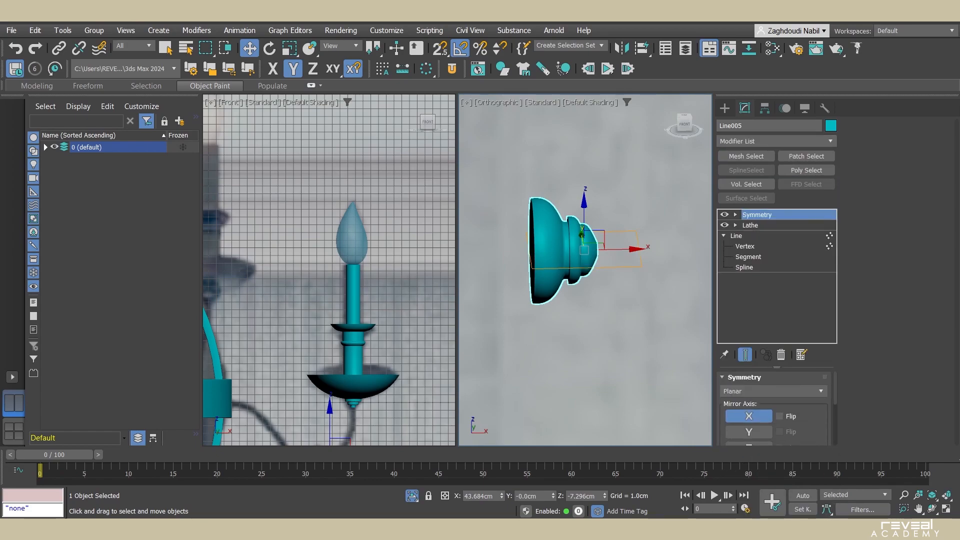
pyautogui.moveTo(585, 270)
pyautogui.keyDown('alt'); pyautogui.mouseDown(button='middle')
pyautogui.moveTo(555, 279)
pyautogui.moveTo(571, 273)
pyautogui.mouseUp(button='middle'); pyautogui.keyUp('alt')
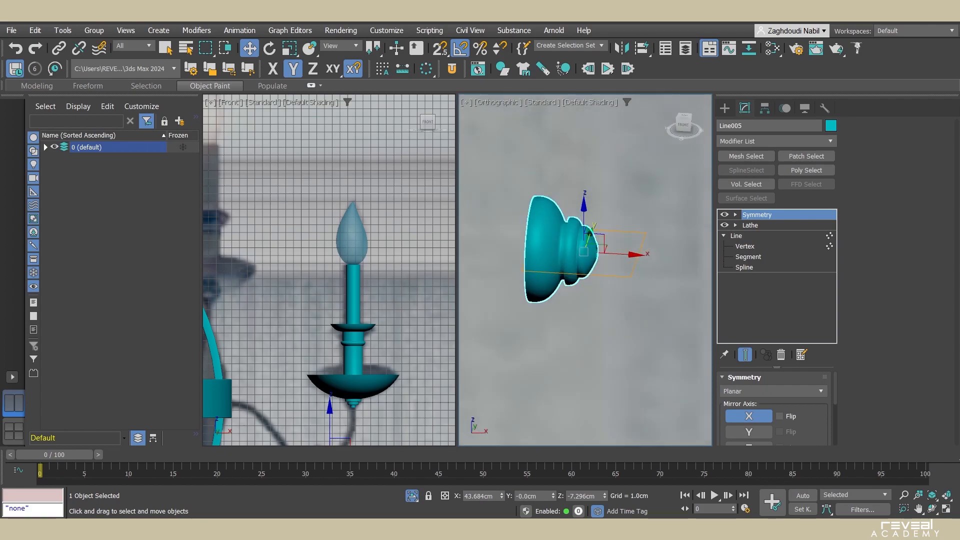
pyautogui.click(748, 431)
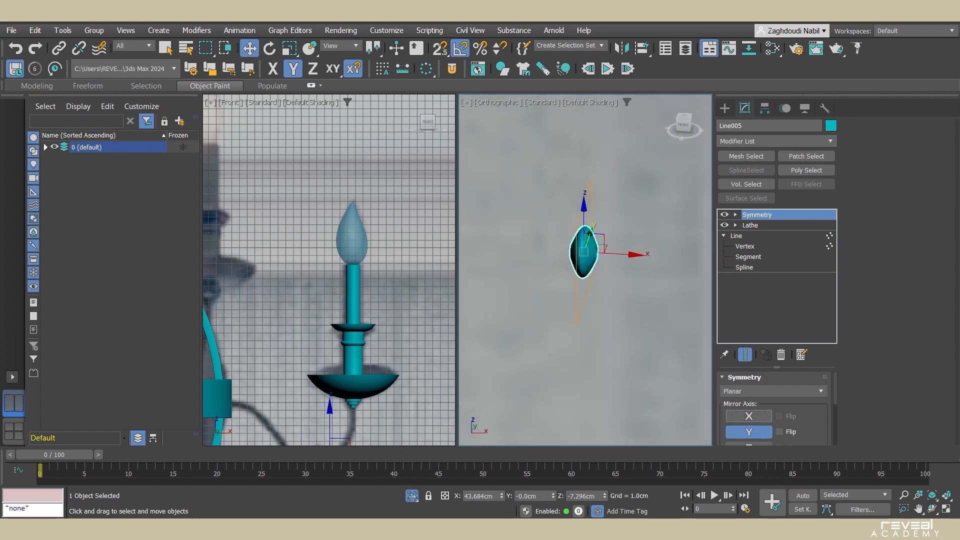
# - Move the Symmetry mirror plane along X to the ornament's wide base so both halves form a rounded centre
pyautogui.press('1')
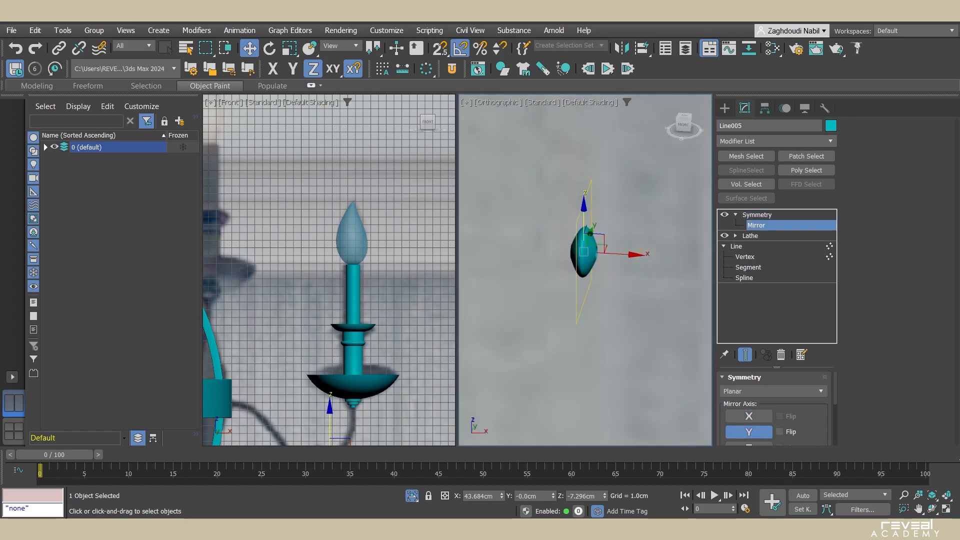
pyautogui.moveTo(620, 254); pyautogui.dragTo(571, 251)
pyautogui.keyDown('alt'); pyautogui.moveTo(520, 250); pyautogui.dragTo(546, 250, button='middle'); pyautogui.keyUp('alt')
pyautogui.scroll(4, 547, 250)
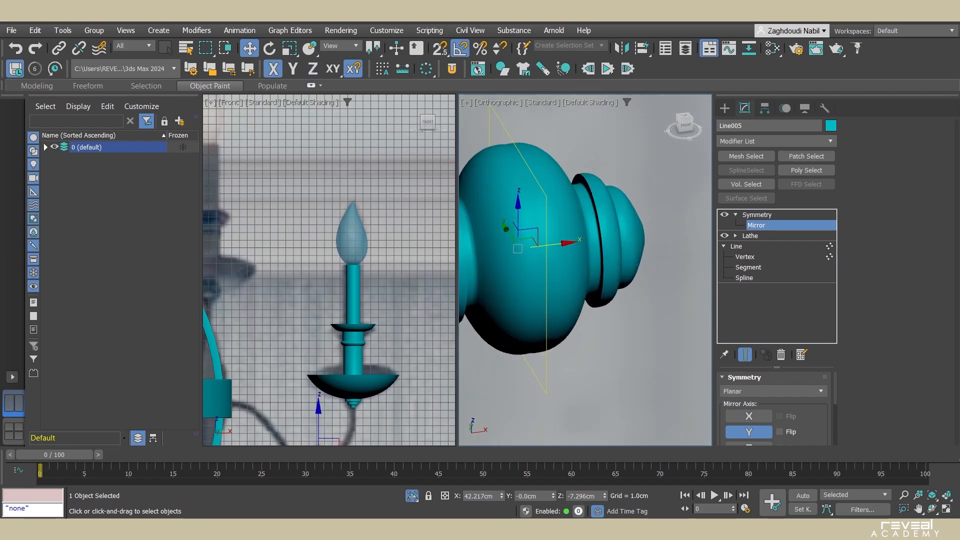
pyautogui.moveTo(550, 245)
pyautogui.mouseDown()
pyautogui.moveTo(562, 243)
pyautogui.moveTo(554, 245)
pyautogui.mouseUp()
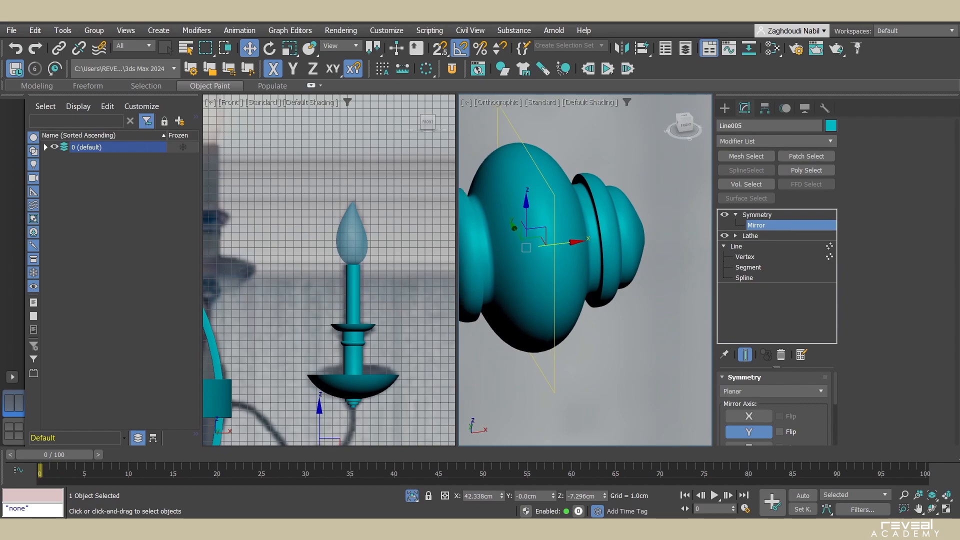
# - Nudge the mirror plane slightly along X in the Front view and display edged faces to check the ornament against the reference
pyautogui.scroll(-3, 549, 250)
pyautogui.press('f')
pyautogui.scroll(-2, 582, 255)
pyautogui.scroll(5, 589, 249)
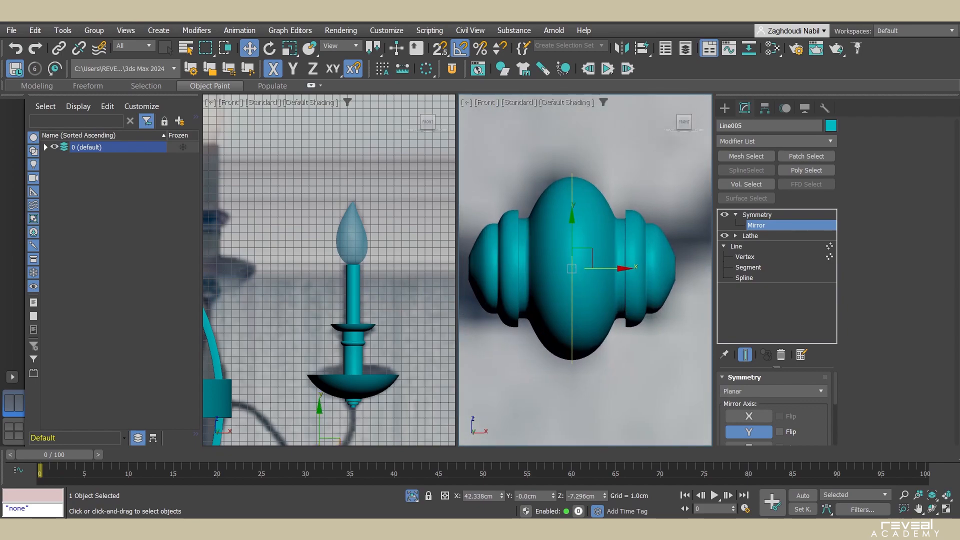
pyautogui.moveTo(605, 268)
pyautogui.mouseDown()
pyautogui.moveTo(472, 267)
pyautogui.moveTo(602, 269)
pyautogui.mouseUp()
pyautogui.press('F4')
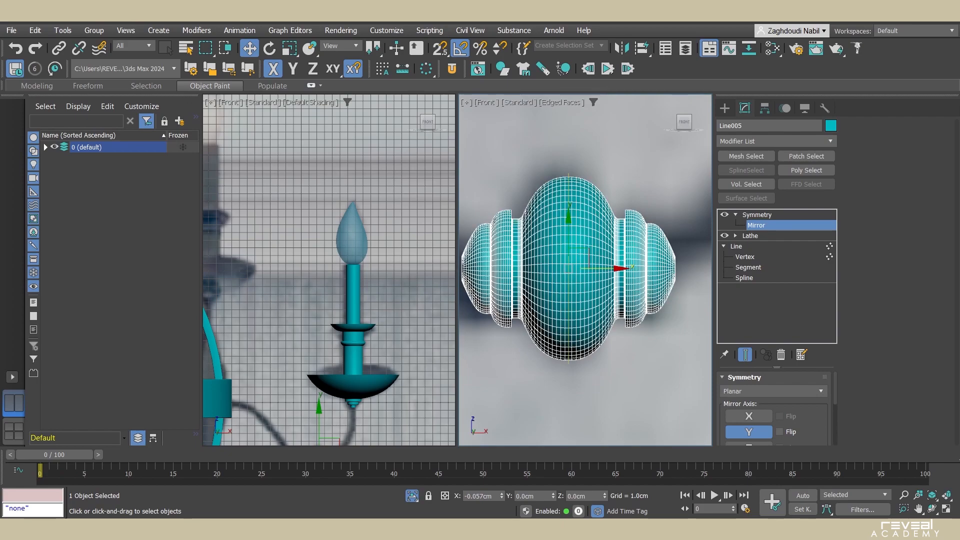
pyautogui.press('F4')
pyautogui.press('F4')
pyautogui.scroll(-5, 603, 275)
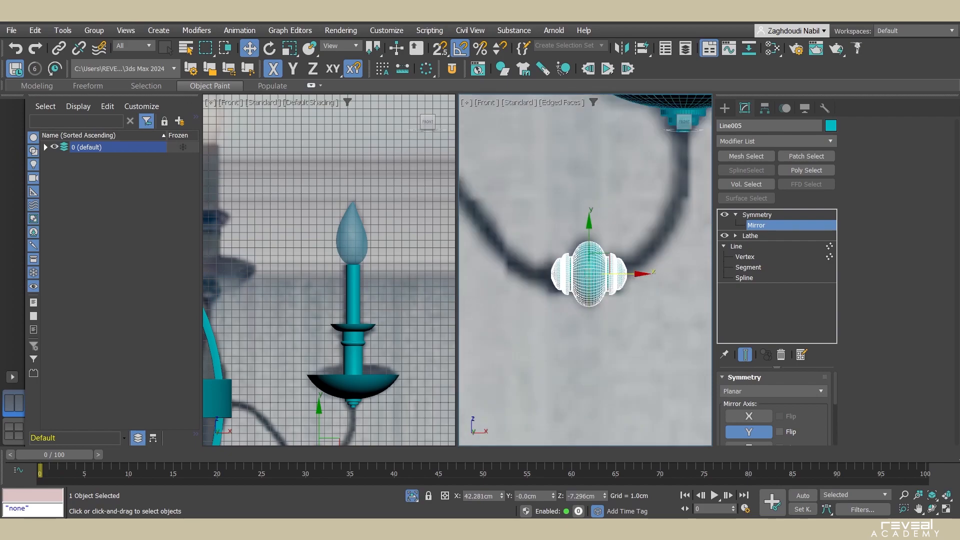
pyautogui.scroll(-3, 586, 270)
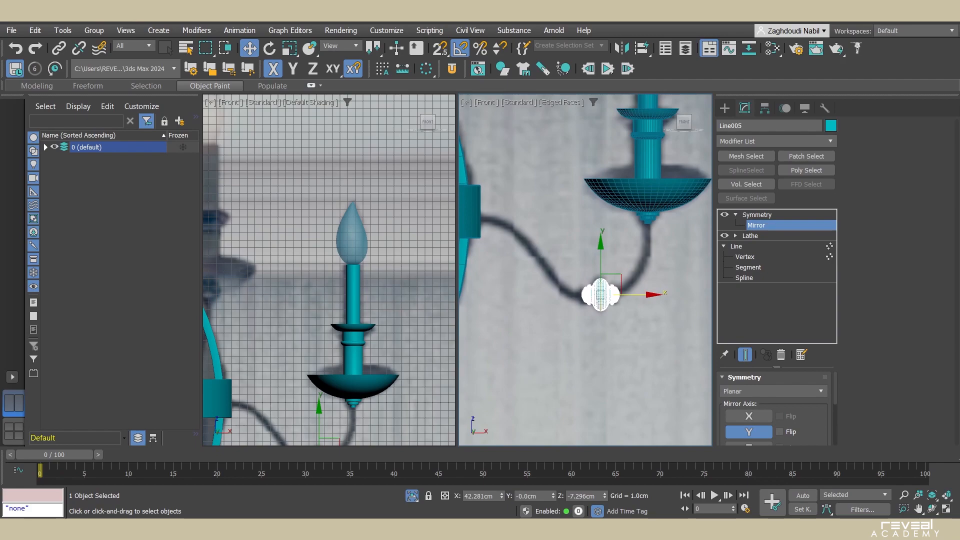
# - Leave the mirror sub-object, isolate the reference image plane and examine the curved arm and its joint with the ring
pyautogui.click(756, 215)
pyautogui.click(725, 108)
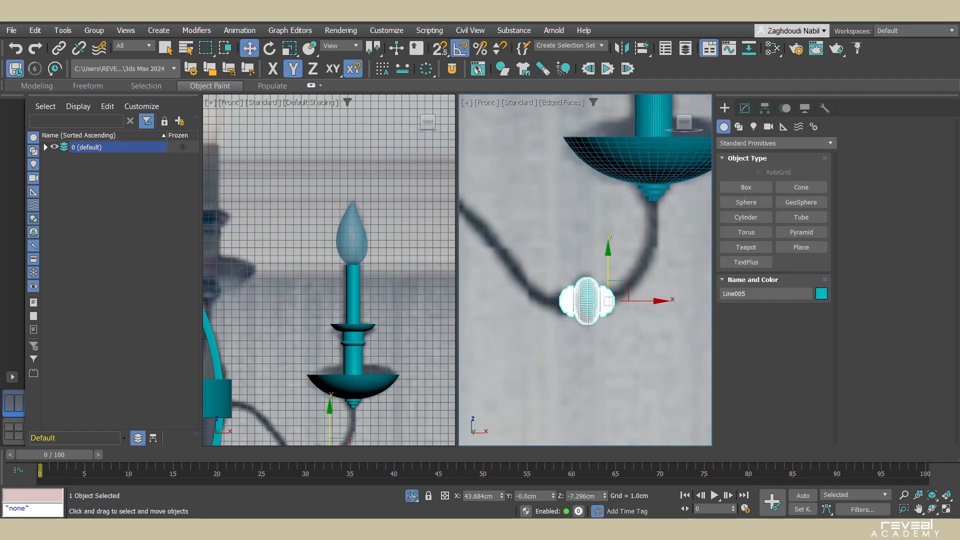
pyautogui.scroll(-4, 631, 337)
pyautogui.moveTo(332, 385); pyautogui.dragTo(438, 308, button='middle')
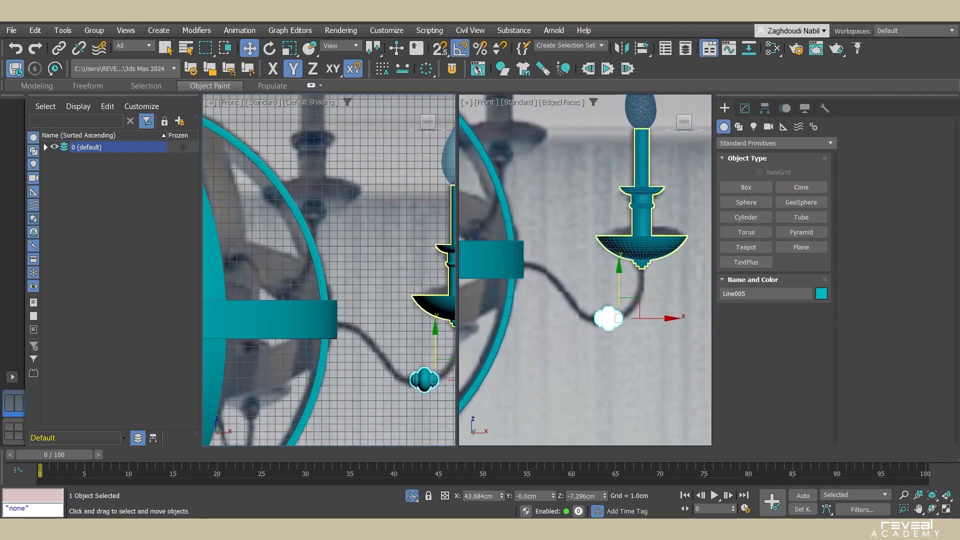
pyautogui.click(361, 310)
pyautogui.hotkey('alt', 'q')
pyautogui.scroll(8, 331, 335)
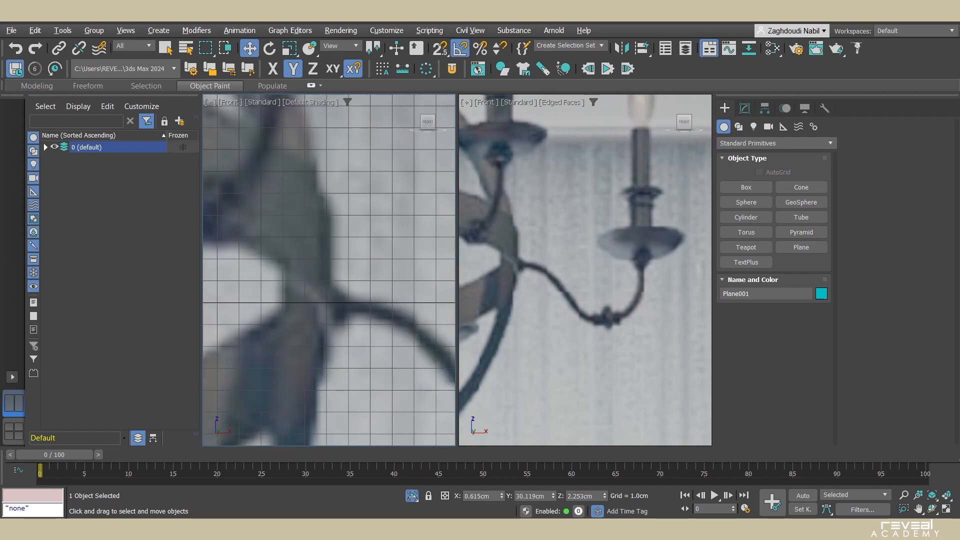
pyautogui.moveTo(590, 300); pyautogui.dragTo(590, 309, button='middle')
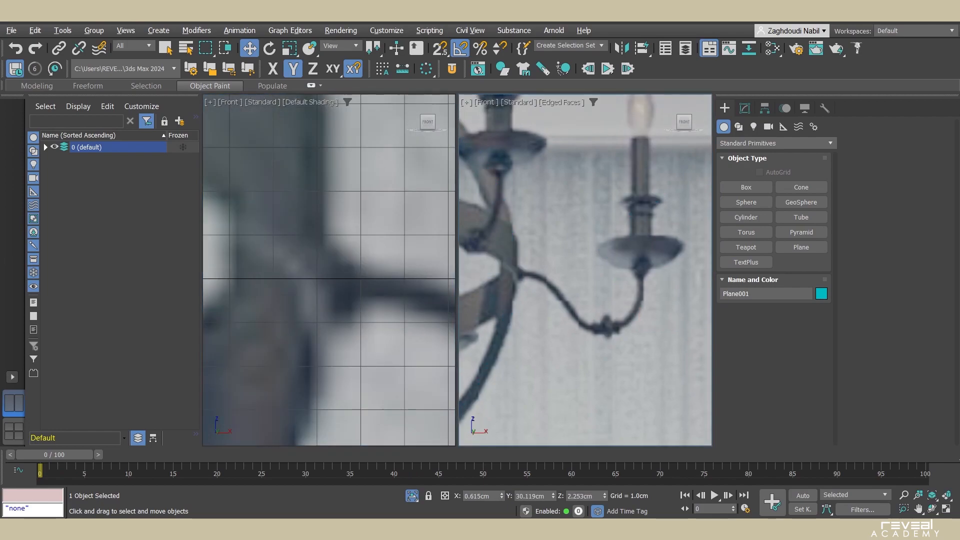
# - End the isolation, unhide all objects and select the arm's ornament
pyautogui.hotkey('alt', 'q')
pyautogui.rightClick(597, 215)
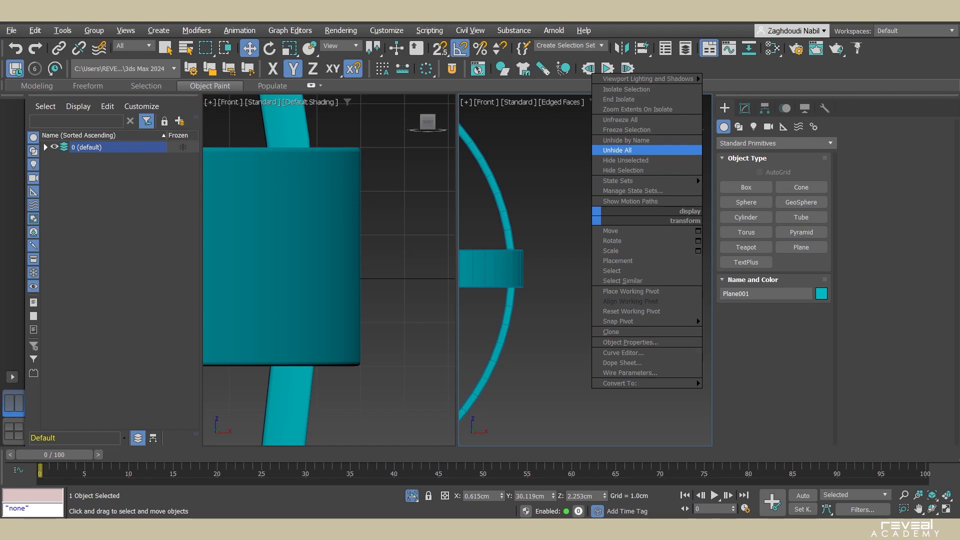
pyautogui.click(650, 150)
pyautogui.scroll(5, 599, 331)
pyautogui.click(622, 332)
pyautogui.scroll(-5, 622, 320)
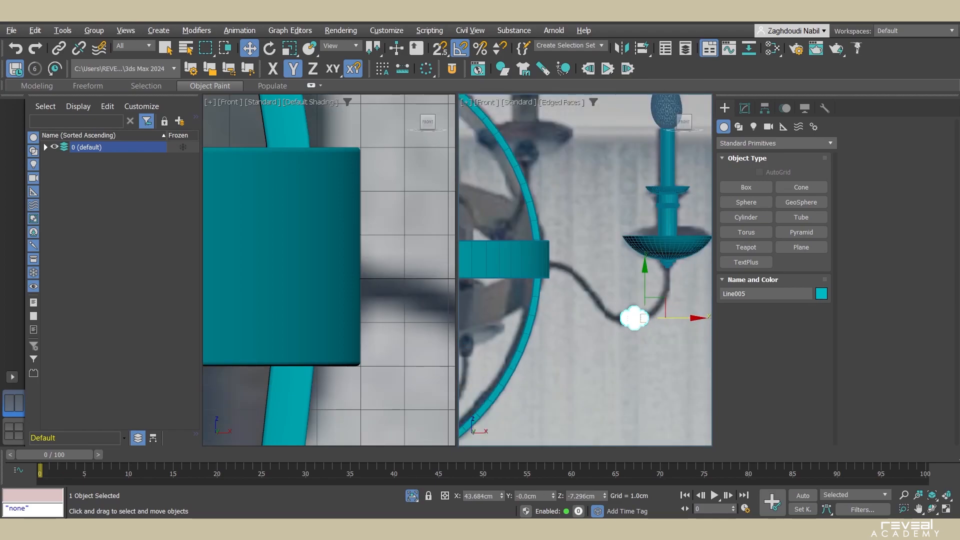
# - Copy the arm's ornament along X toward the ring and remove the Symmetry modifier from the copy
pyautogui.keyDown('shift'); pyautogui.moveTo(649, 318); pyautogui.dragTo(575, 317); pyautogui.keyUp('shift')
pyautogui.press('Return')
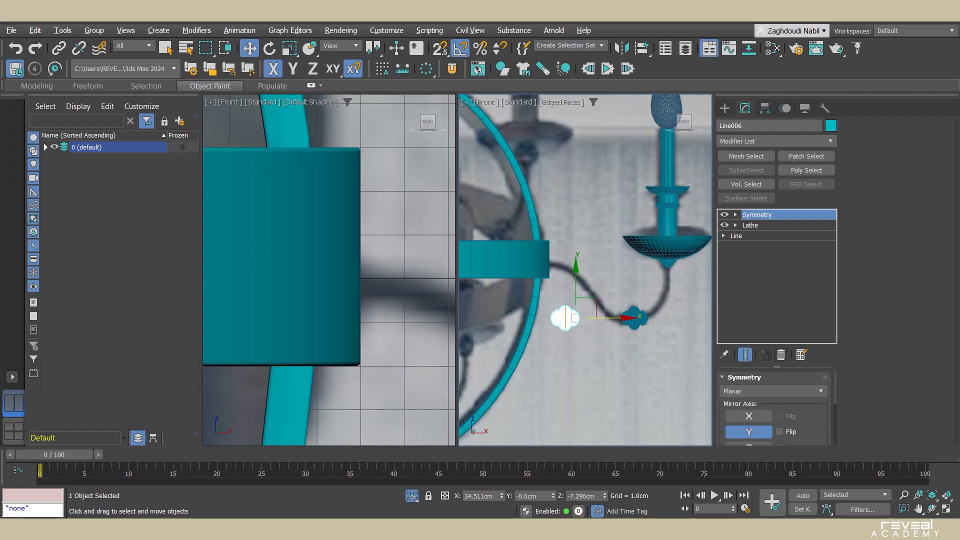
pyautogui.click(781, 355)
pyautogui.scroll(4, 606, 350)
pyautogui.scroll(-2, 606, 360)
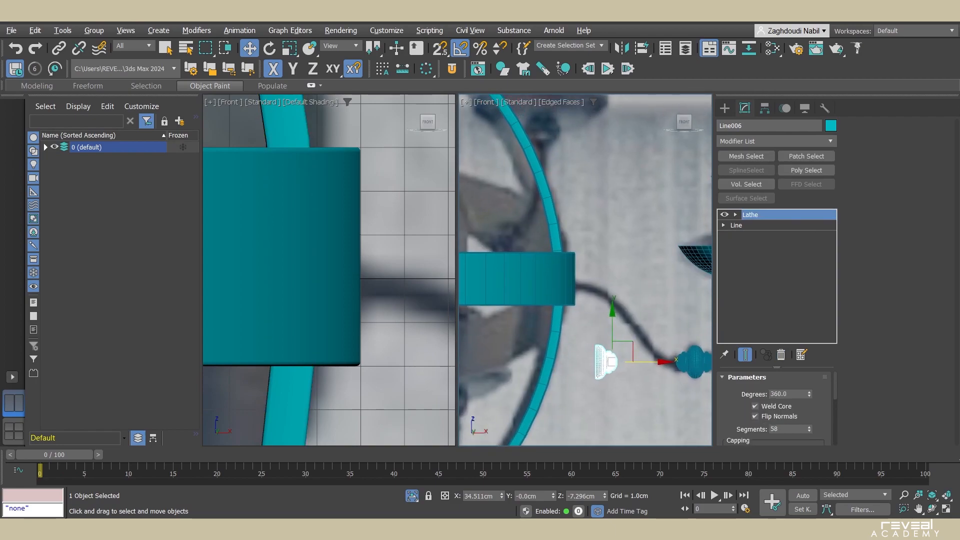
# - Set the copied cap's Z position to 0 cm and move it along X against the ring's outer face
pyautogui.write('0')
pyautogui.press('Return')
pyautogui.scroll(3, 625, 295)
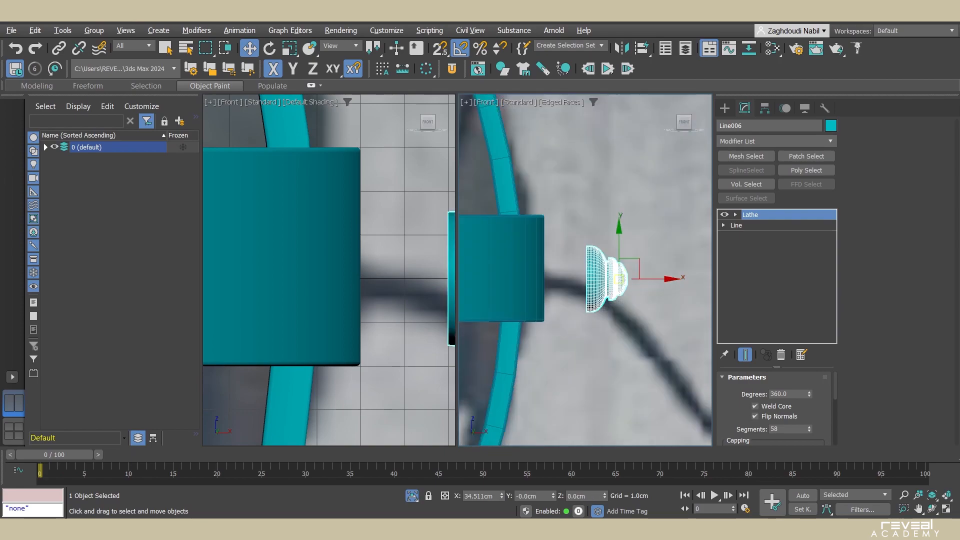
pyautogui.scroll(3, 666, 277)
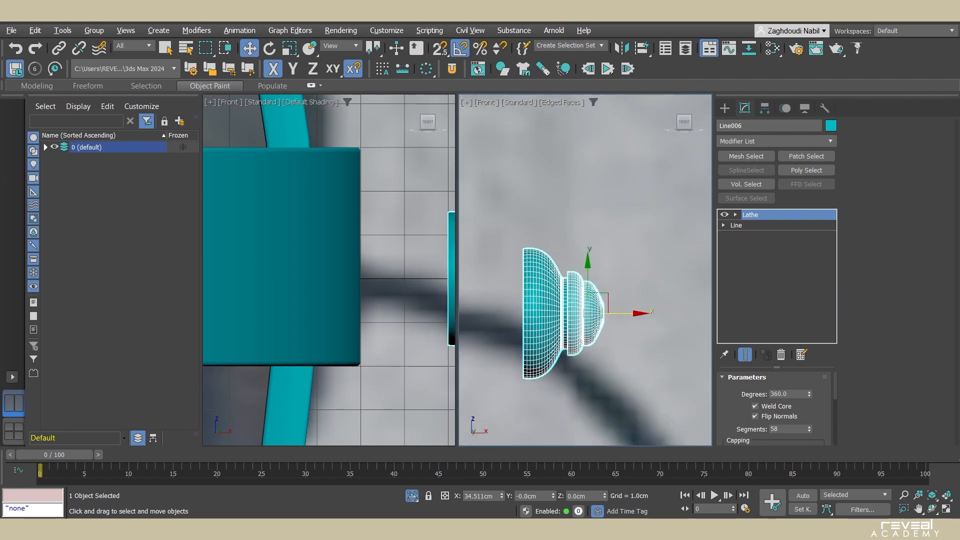
pyautogui.scroll(-4, 585, 270)
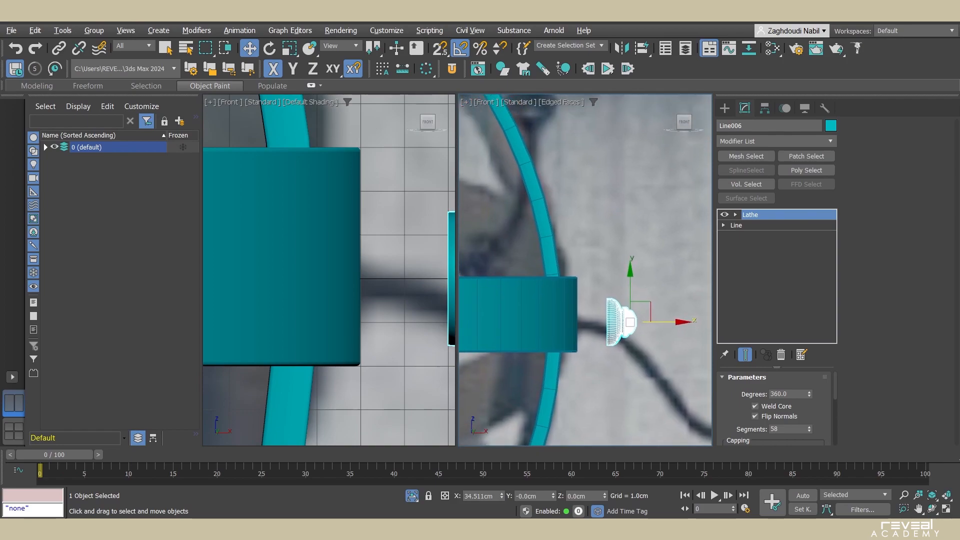
pyautogui.moveTo(622, 319); pyautogui.dragTo(599, 322)
# - Centre the horizontal ring's pivot on the object and set the ring's Z position to 0 cm
pyautogui.click(550, 315)
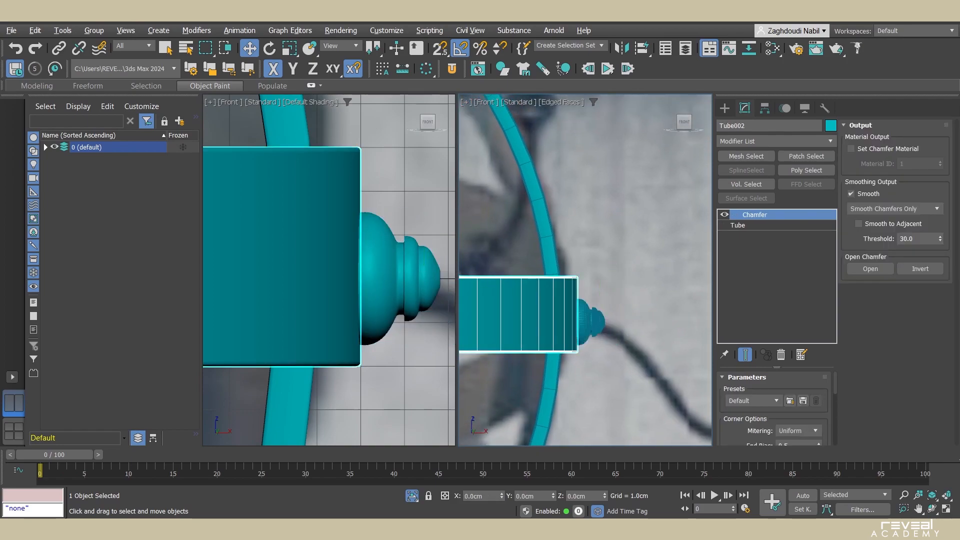
pyautogui.scroll(-4, 585, 280)
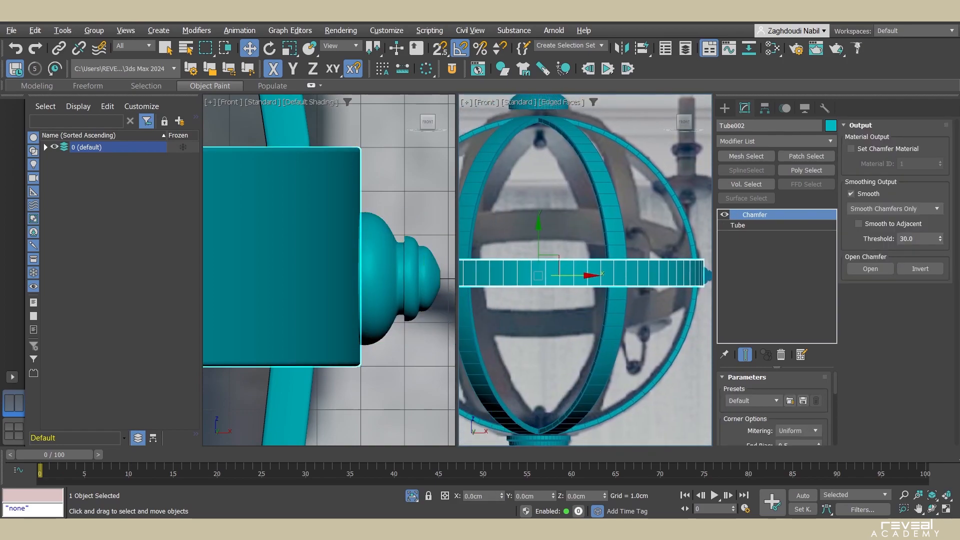
pyautogui.scroll(5, 580, 276)
pyautogui.click(764, 108)
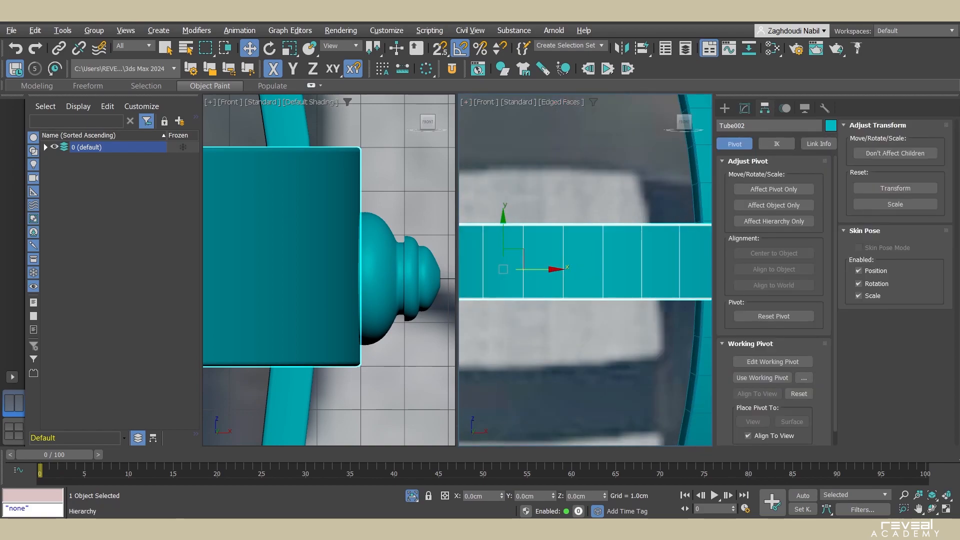
pyautogui.click(773, 189)
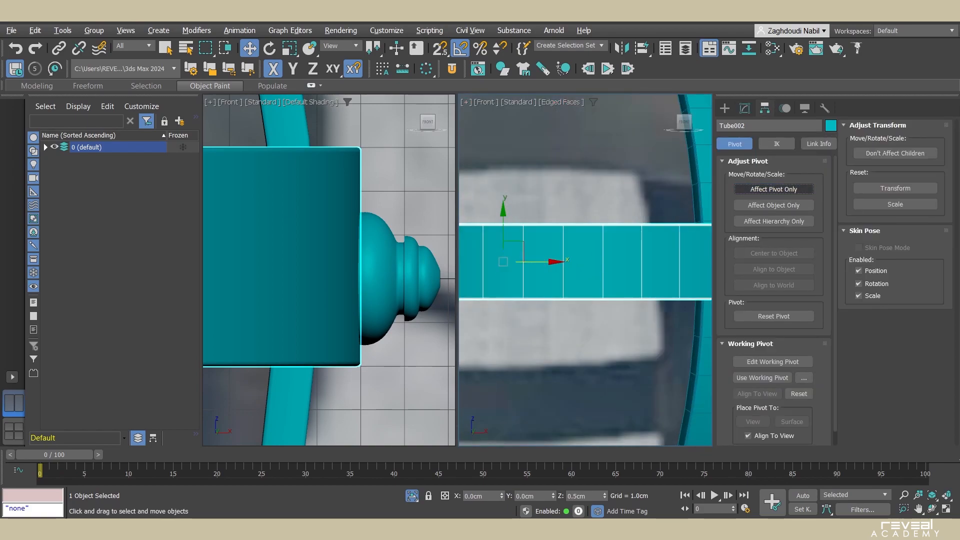
pyautogui.hotkey('ctrl', 'z')
pyautogui.hotkey('shift', 'z')
pyautogui.hotkey('shift', 'z')
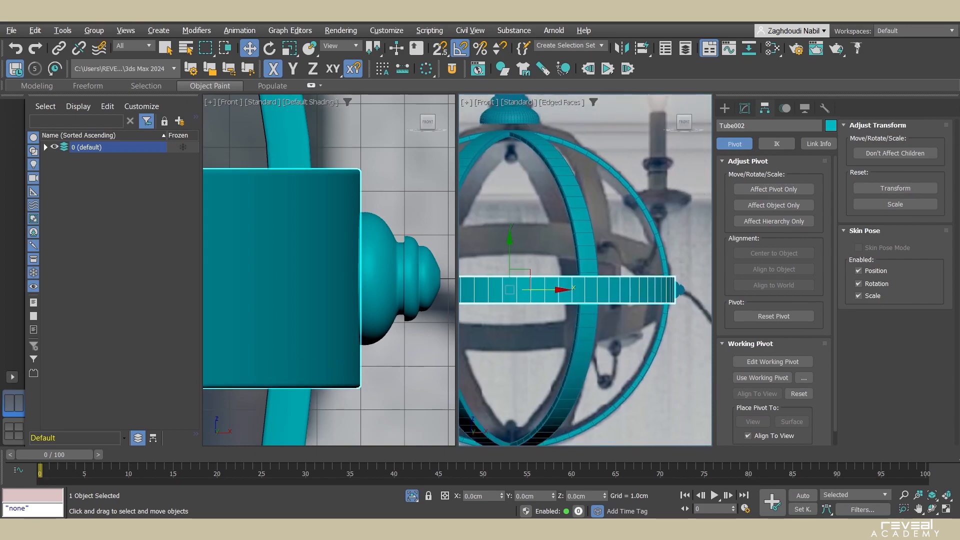
# - Nudge the cap slightly along X so its base sinks into the ring's outer face
pyautogui.hotkey('ctrl', 'z')
pyautogui.hotkey('shift', 'z')
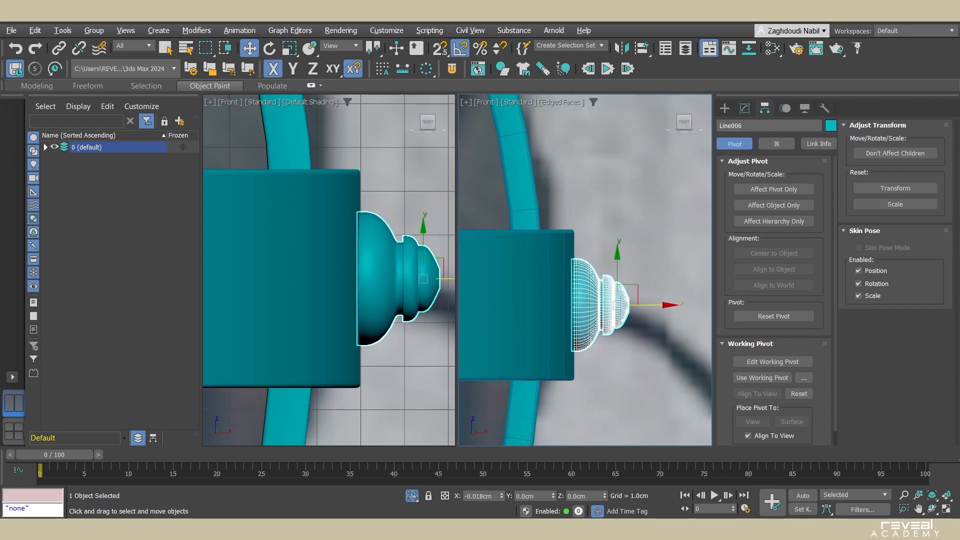
pyautogui.hotkey('ctrl', 'z')
# - Examine the cap's joint with the ring from several orthographic angles and return to the Front view
pyautogui.hotkey('shift', 'z')
pyautogui.hotkey('shift', 'z')
pyautogui.hotkey('shift', 'z')
pyautogui.hotkey('shift', 'z')
pyautogui.hotkey('shift', 'z')
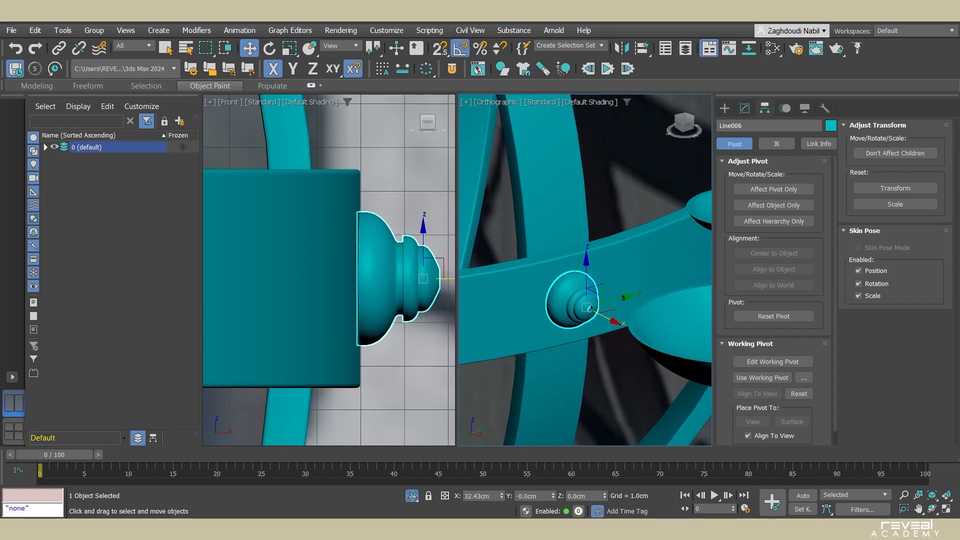
pyautogui.hotkey('shift', 'z')
pyautogui.hotkey('shift', 'z')
pyautogui.hotkey('shift', 'z')
pyautogui.hotkey('shift', 'z')
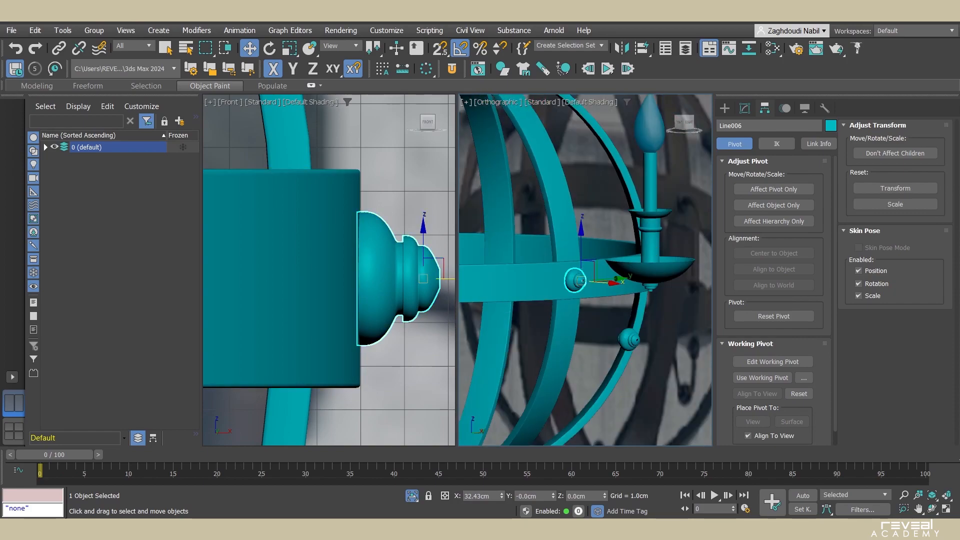
pyautogui.hotkey('shift', 'z')
pyautogui.hotkey('shift', 'z')
pyautogui.hotkey('shift', 'z')
pyautogui.hotkey('shift', 'z')
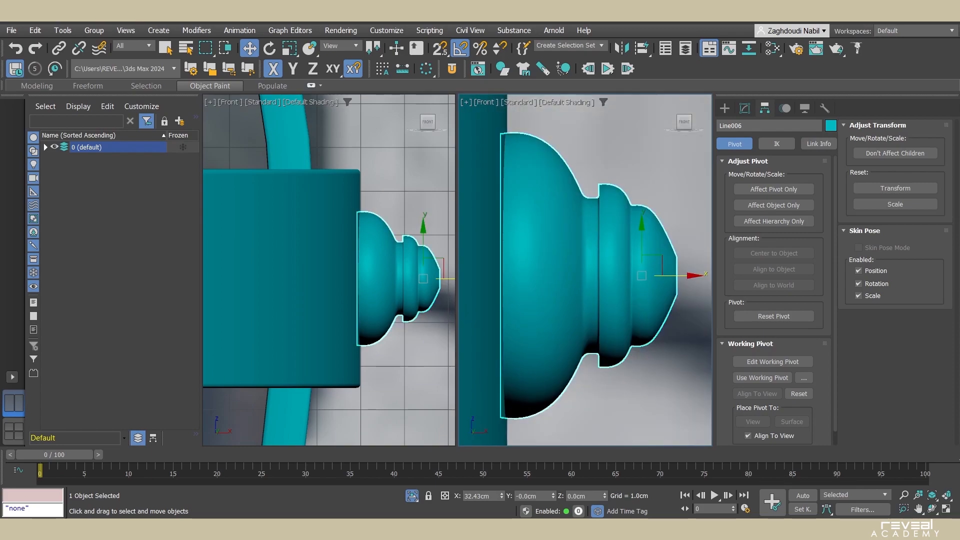
# - Draw a Line spline in the Front view along the reference arm, from the cap through the ornament to the candle dish's base
pyautogui.scroll(-5, 521, 254)
pyautogui.moveTo(522, 254); pyautogui.dragTo(497, 243, button='middle')
pyautogui.click(724, 109)
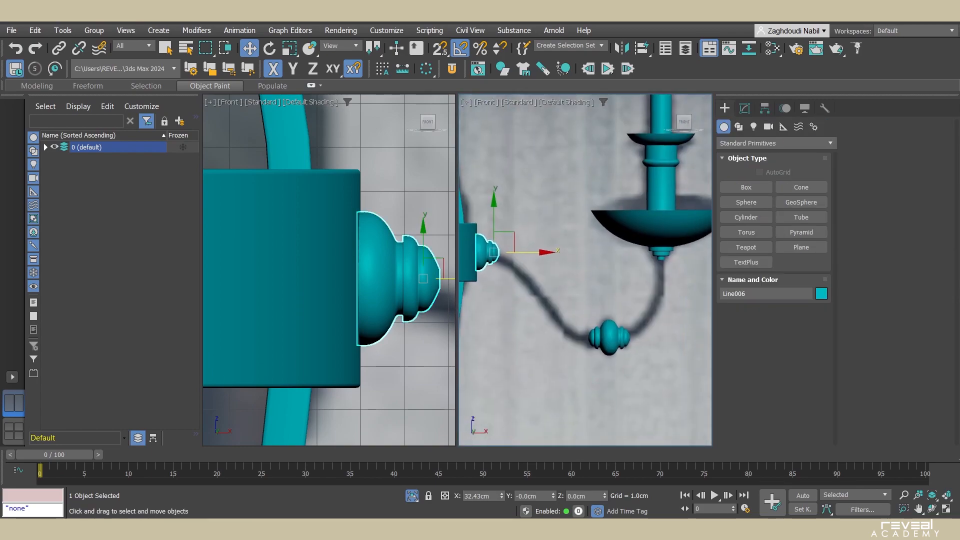
pyautogui.click(739, 126)
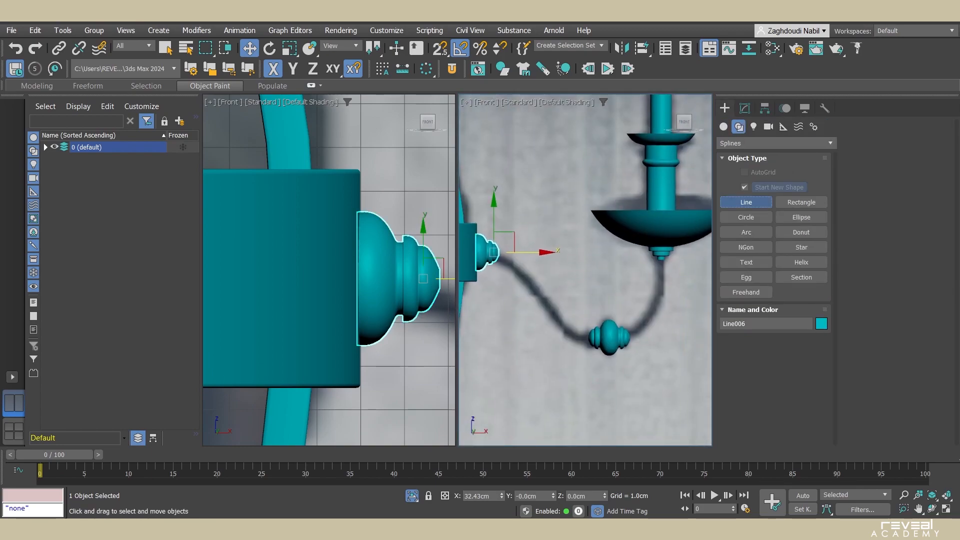
pyautogui.click(746, 202)
pyautogui.scroll(5, 488, 249)
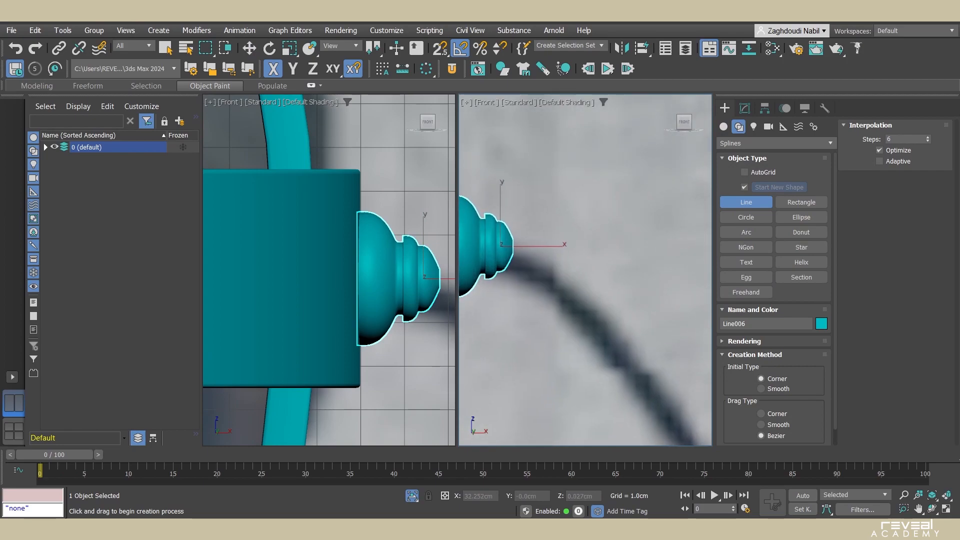
pyautogui.click(512, 239)
pyautogui.scroll(-2, 587, 284)
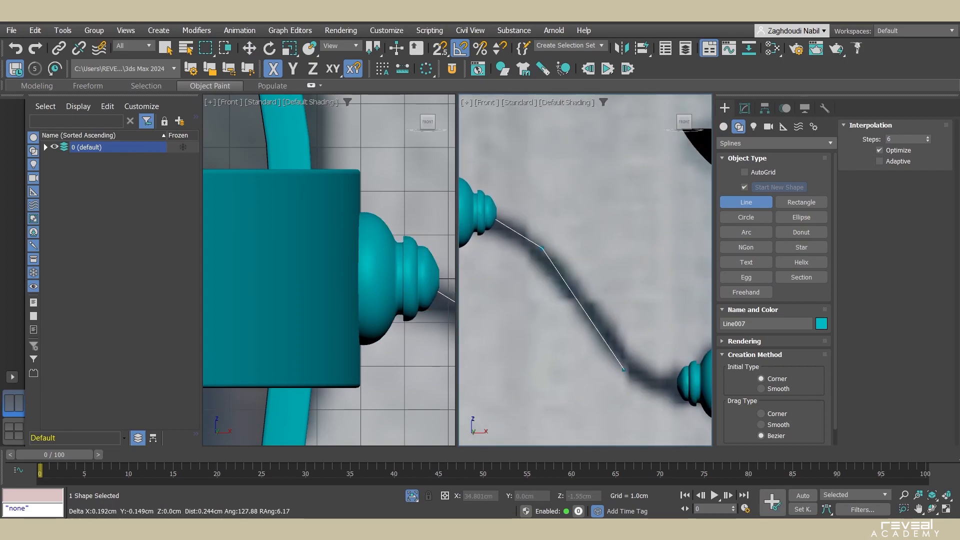
pyautogui.moveTo(613, 312); pyautogui.dragTo(583, 283, button='middle')
pyautogui.scroll(-3, 645, 355)
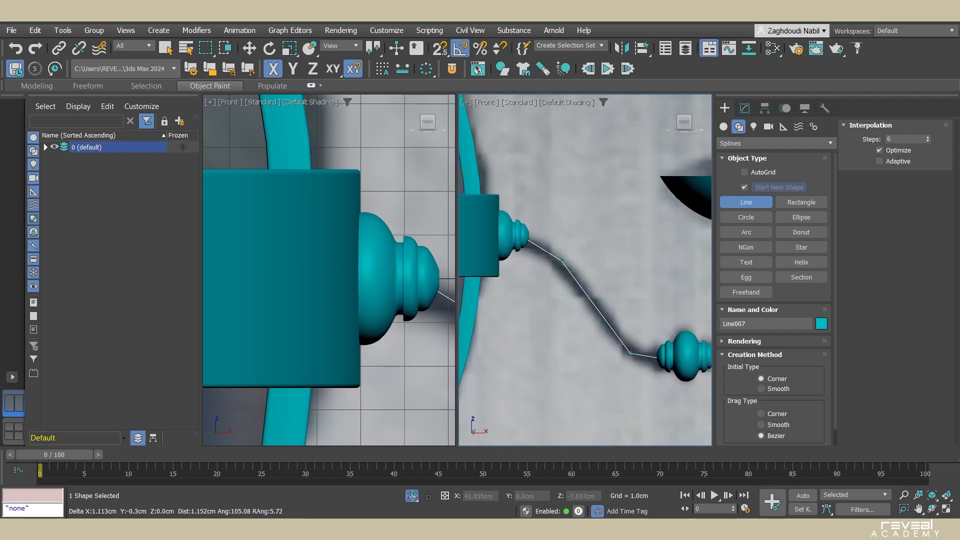
pyautogui.scroll(4, 574, 339)
pyautogui.click(649, 222)
pyautogui.click(745, 108)
pyautogui.scroll(-4, 659, 231)
pyautogui.moveTo(645, 230); pyautogui.dragTo(641, 270, button='middle')
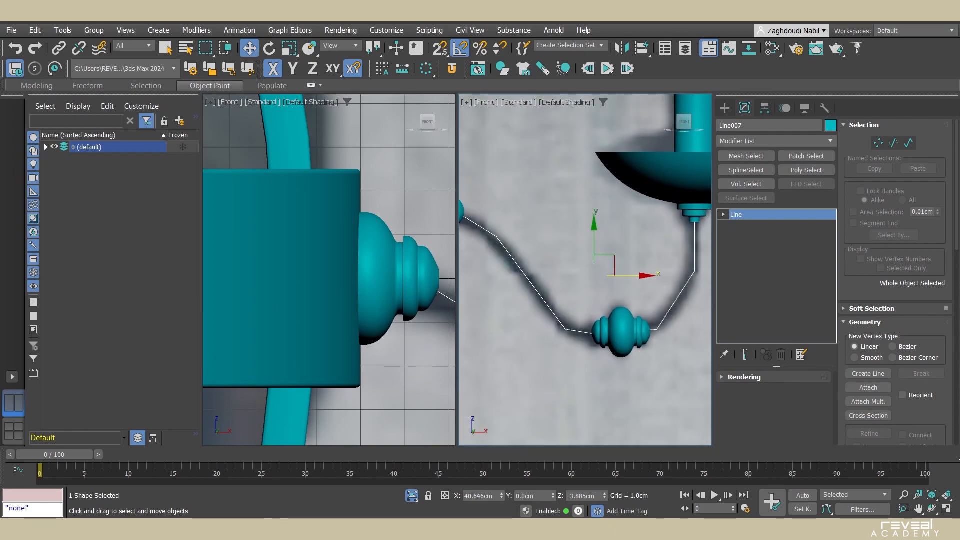
# - Try a Sweep modifier with a built-in Cylinder section on the arm line and remove it
pyautogui.scroll(-3, 641, 270)
pyautogui.write('x')
pyautogui.write('sw')
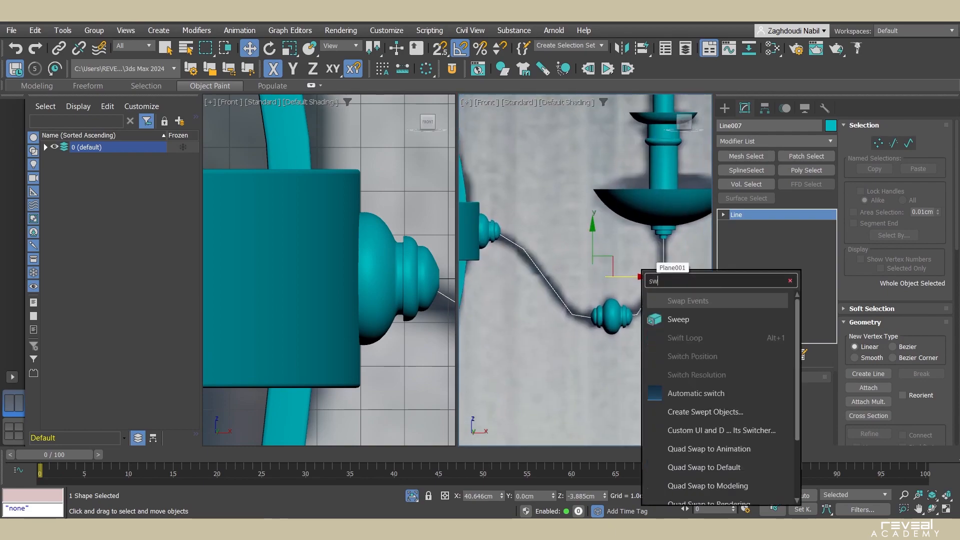
pyautogui.write('eep')
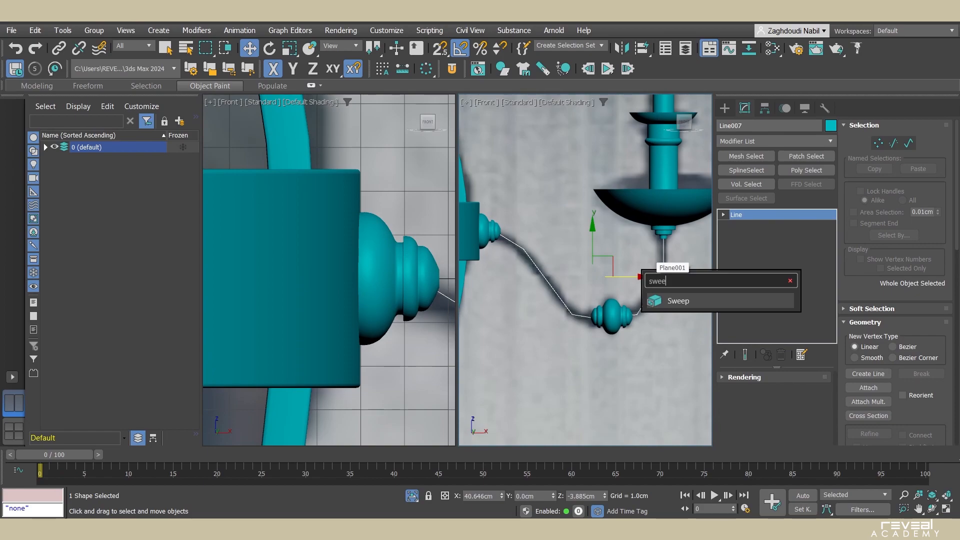
pyautogui.press('Return')
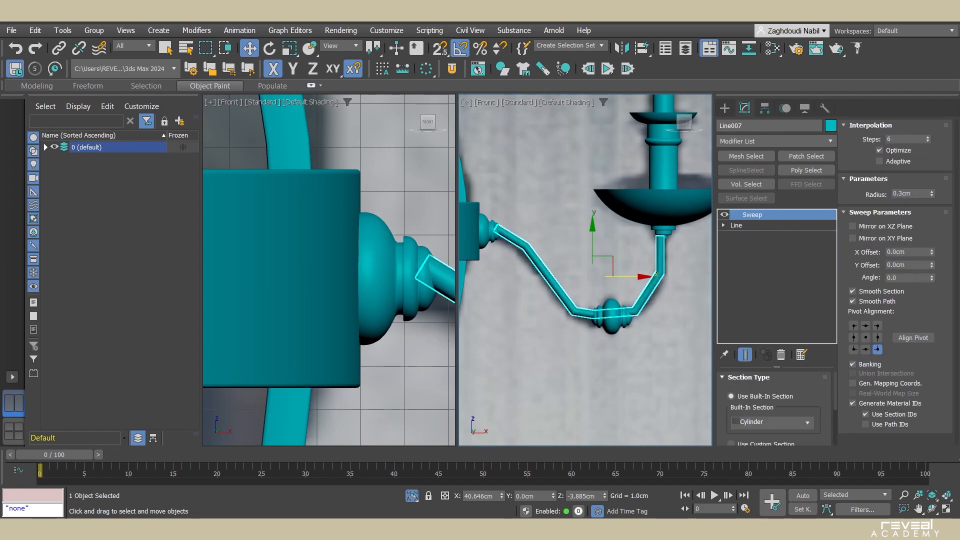
pyautogui.click(780, 354)
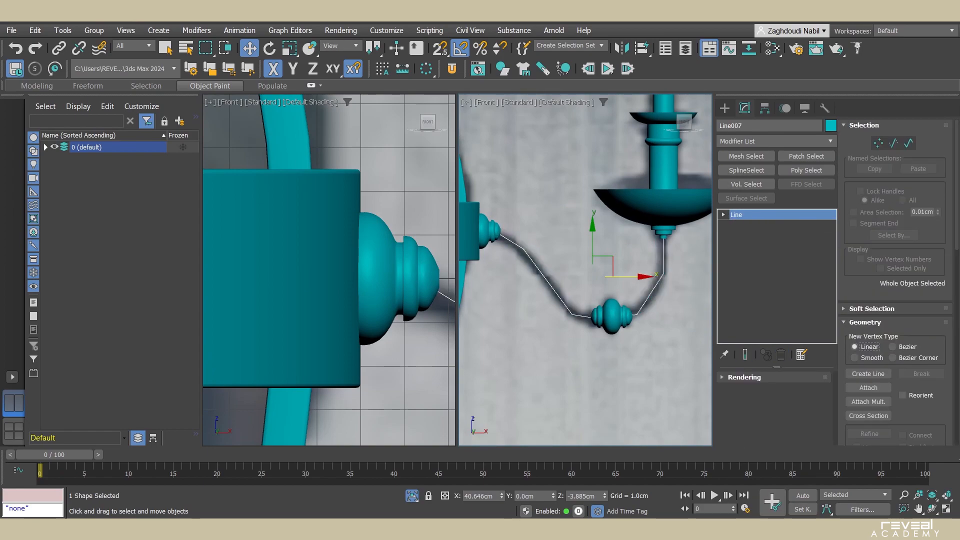
# - Enable the arm line in the renderer and viewport with a radial thickness of 0.322 cm
pyautogui.click(744, 378)
pyautogui.scroll(5, 774, 407)
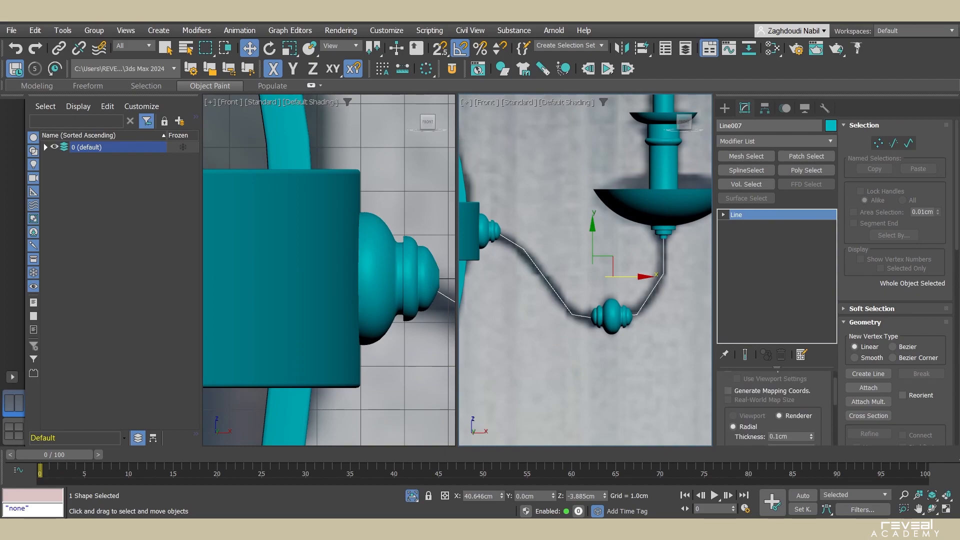
pyautogui.scroll(3, 775, 408)
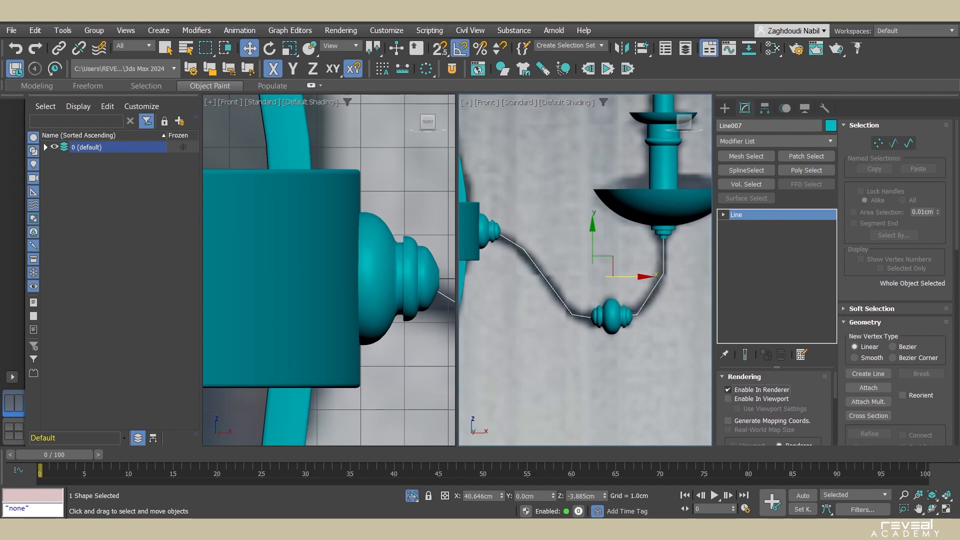
pyautogui.click(728, 399)
pyautogui.scroll(5, 662, 268)
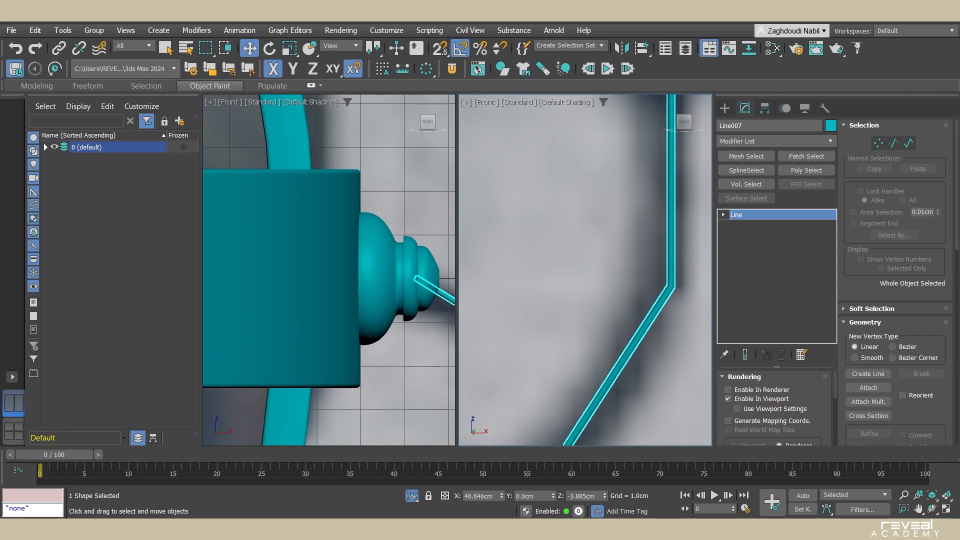
pyautogui.click(728, 389)
pyautogui.scroll(-3, 773, 405)
pyautogui.moveTo(811, 393); pyautogui.dragTo(810, 338)
pyautogui.scroll(-7, 655, 285)
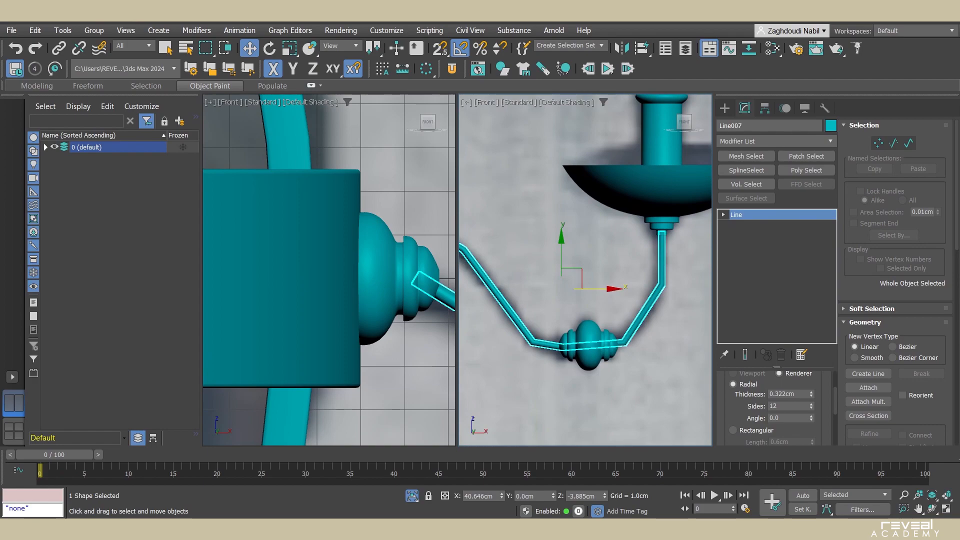
# - Convert the arm line's two vertices between the ornament and the dish to Smooth and adjust the upper one to the reference
pyautogui.scroll(2, 622, 328)
pyautogui.click(723, 214)
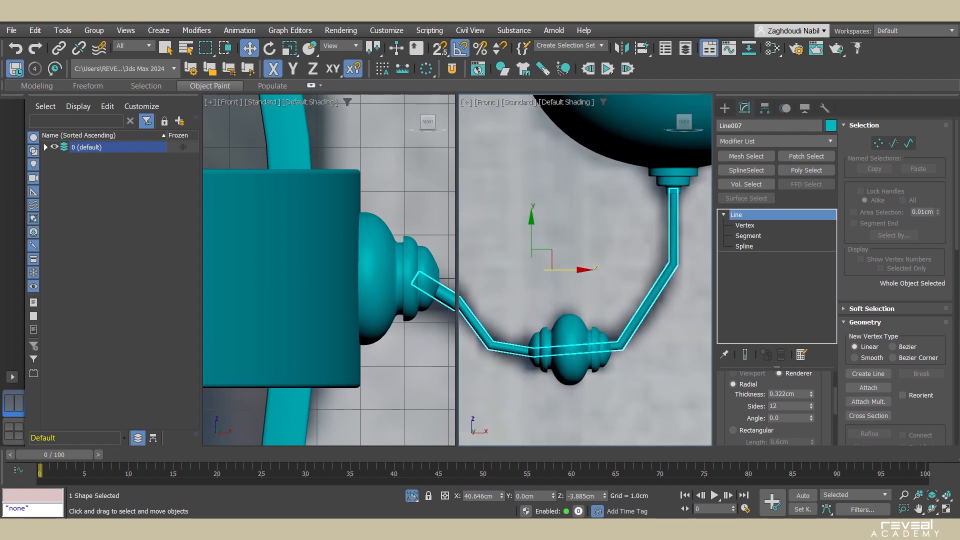
pyautogui.click(745, 225)
pyautogui.moveTo(687, 243); pyautogui.dragTo(614, 355)
pyautogui.rightClick(638, 313)
pyautogui.click(619, 237)
pyautogui.moveTo(635, 270); pyautogui.dragTo(609, 281, button='middle')
pyautogui.click(647, 273)
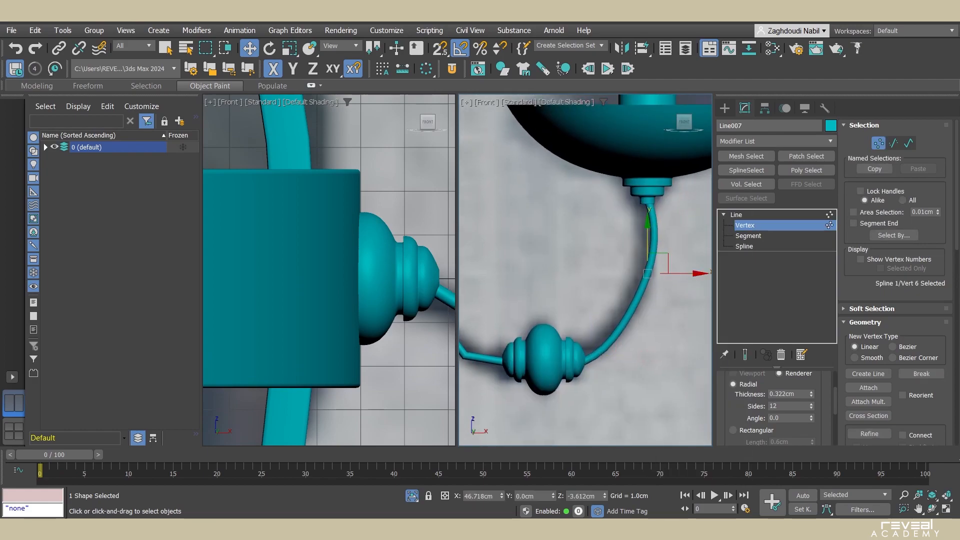
pyautogui.moveTo(647, 244); pyautogui.dragTo(648, 265)
pyautogui.moveTo(681, 295); pyautogui.dragTo(671, 294)
# - Convert the arm's vertex on the ring side of the ornament to Smooth and adjust its height to the reference
pyautogui.scroll(2, 614, 378)
pyautogui.moveTo(623, 363); pyautogui.dragTo(586, 313)
pyautogui.moveTo(520, 340); pyautogui.dragTo(691, 336, button='middle')
pyautogui.moveTo(585, 368); pyautogui.dragTo(551, 306)
pyautogui.rightClick(572, 339)
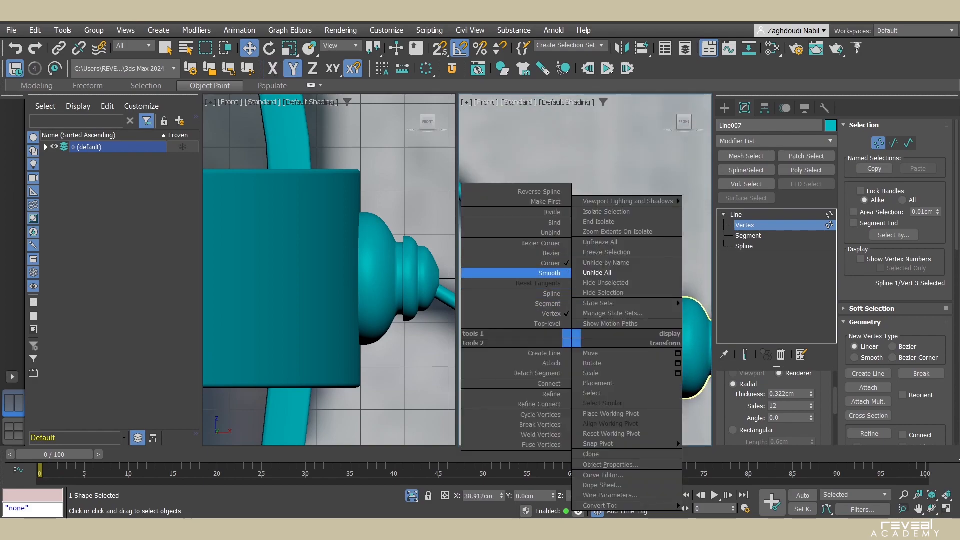
pyautogui.click(550, 273)
pyautogui.moveTo(601, 324); pyautogui.dragTo(572, 324)
pyautogui.moveTo(543, 295); pyautogui.dragTo(542, 271)
# - Convert the arm's bend vertex near the ring cap to Smooth and leave vertex editing
pyautogui.moveTo(520, 240); pyautogui.dragTo(641, 354, button='middle')
pyautogui.moveTo(576, 295); pyautogui.dragTo(539, 253)
pyautogui.rightClick(574, 272)
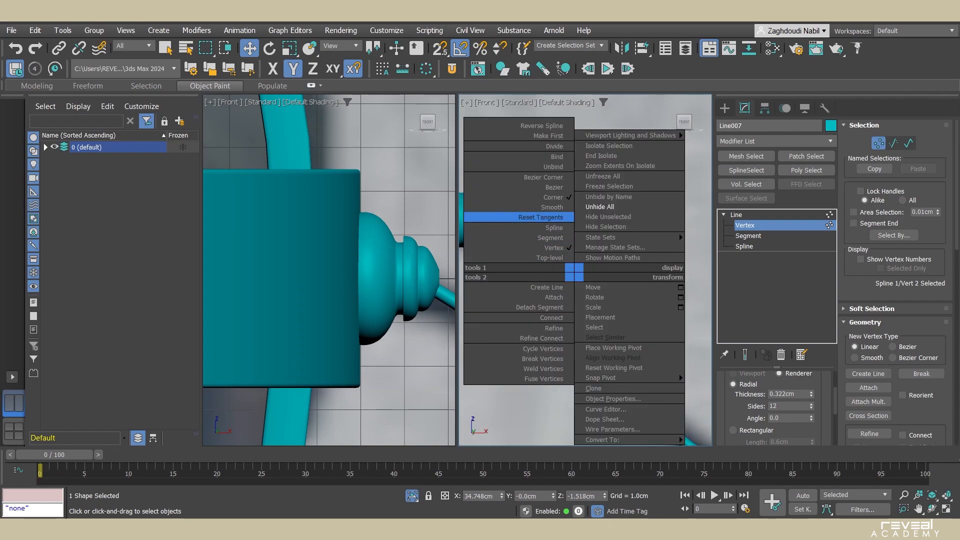
pyautogui.click(553, 208)
pyautogui.scroll(-3, 567, 245)
pyautogui.moveTo(567, 246); pyautogui.dragTo(461, 235, button='middle')
pyautogui.press('1')
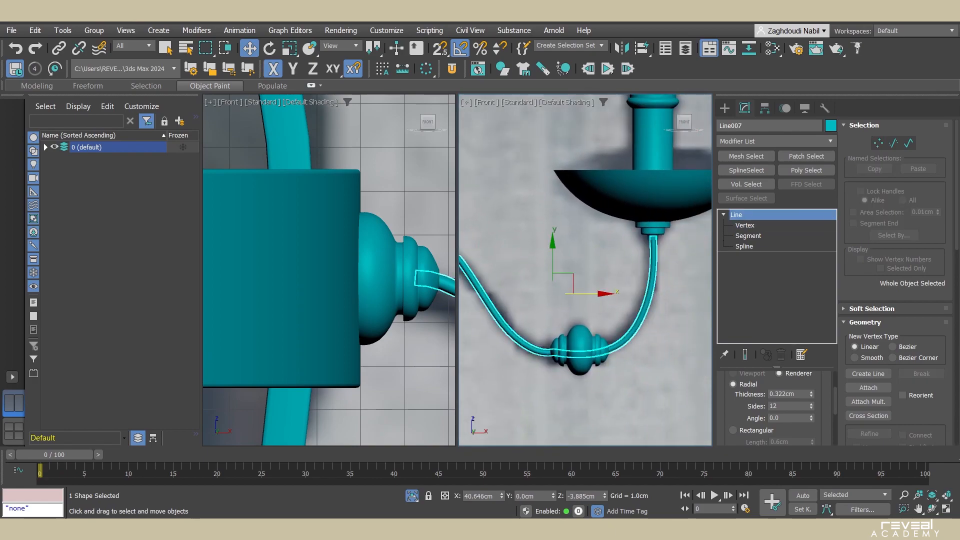
# - Set the arm line's radial thickness to 0.412 cm and return to vertex editing near the ornament
pyautogui.moveTo(811, 394); pyautogui.dragTo(811, 373)
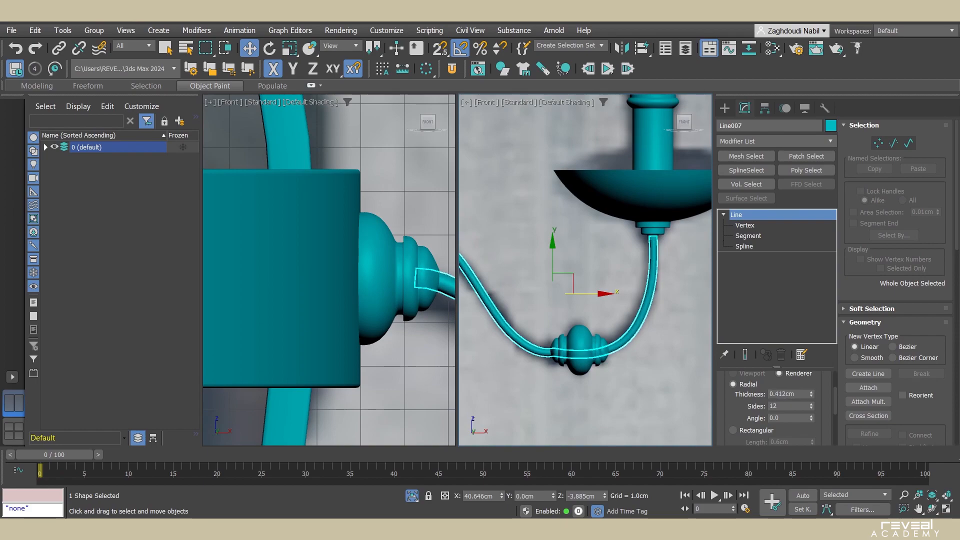
pyautogui.press('1')
pyautogui.scroll(3, 555, 368)
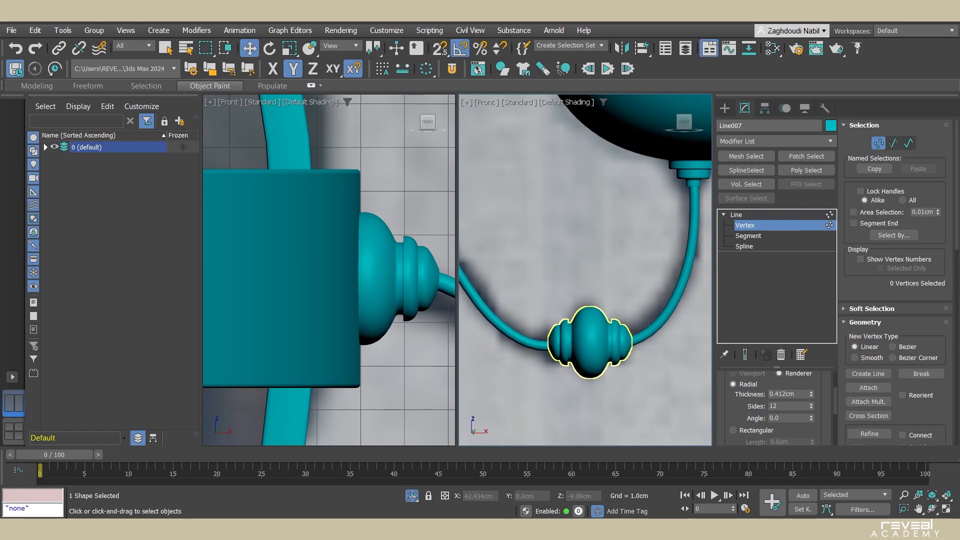
# - Try raising the arm line's vertex on the ring side of the ornament to follow the reference
pyautogui.press('F3')
pyautogui.scroll(3, 619, 350)
pyautogui.moveTo(515, 344); pyautogui.dragTo(609, 324, button='middle')
pyautogui.click(583, 319)
pyautogui.scroll(-3, 600, 345)
pyautogui.press('F3')
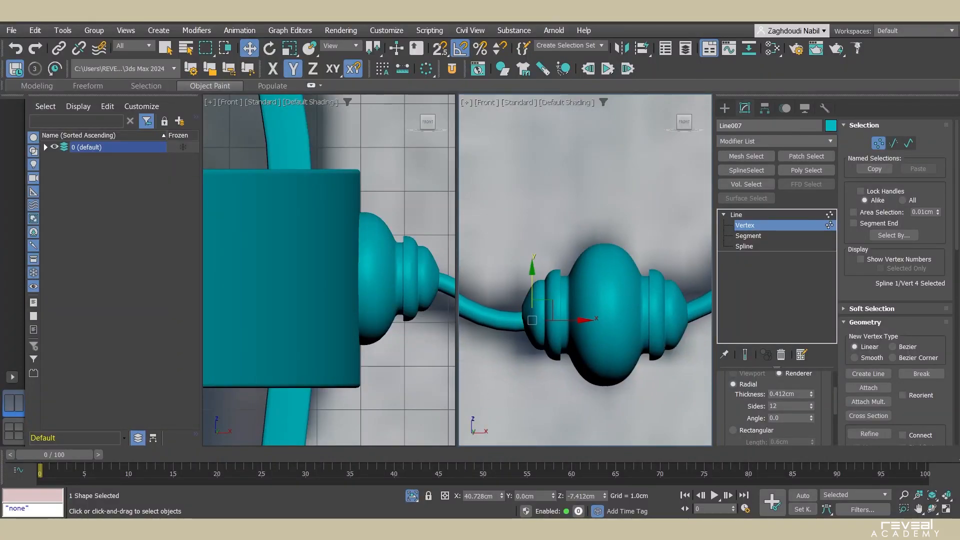
pyautogui.moveTo(532, 281); pyautogui.dragTo(532, 261)
pyautogui.click(635, 339)
pyautogui.scroll(-5, 631, 338)
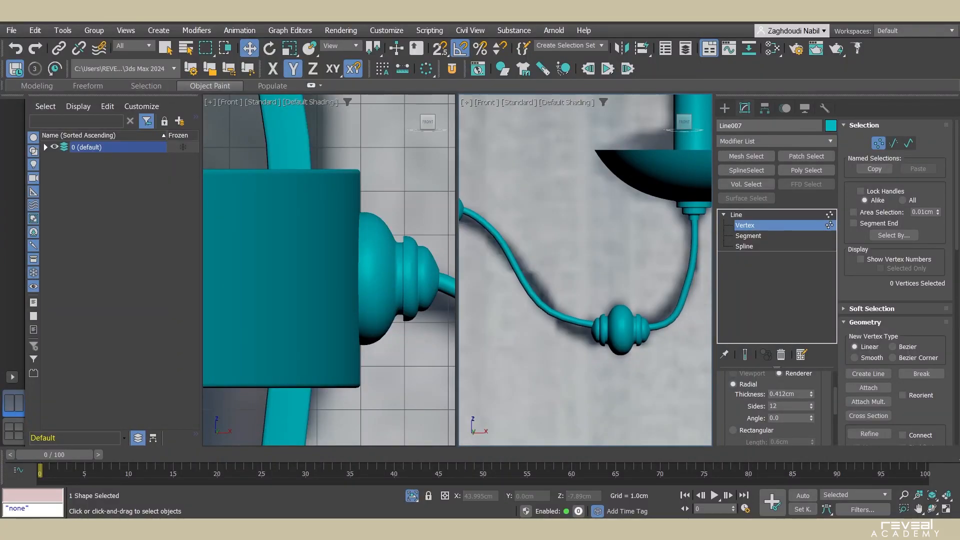
# - Try shifting the arm vertex on the dish side inward and the one before the ornament outward and down
pyautogui.click(656, 326)
pyautogui.moveTo(682, 327); pyautogui.dragTo(669, 327)
pyautogui.click(596, 335)
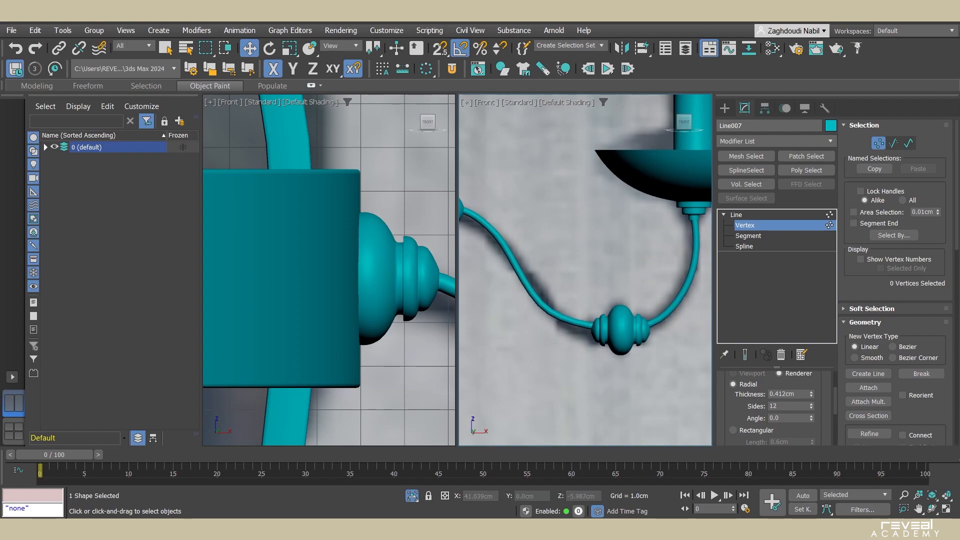
pyautogui.press('F3')
pyautogui.scroll(2, 682, 326)
pyautogui.click(524, 310)
pyautogui.moveTo(565, 310); pyautogui.dragTo(574, 310)
pyautogui.moveTo(620, 322); pyautogui.dragTo(597, 326, button='middle')
pyautogui.moveTo(519, 282); pyautogui.dragTo(519, 292)
pyautogui.press('F3')
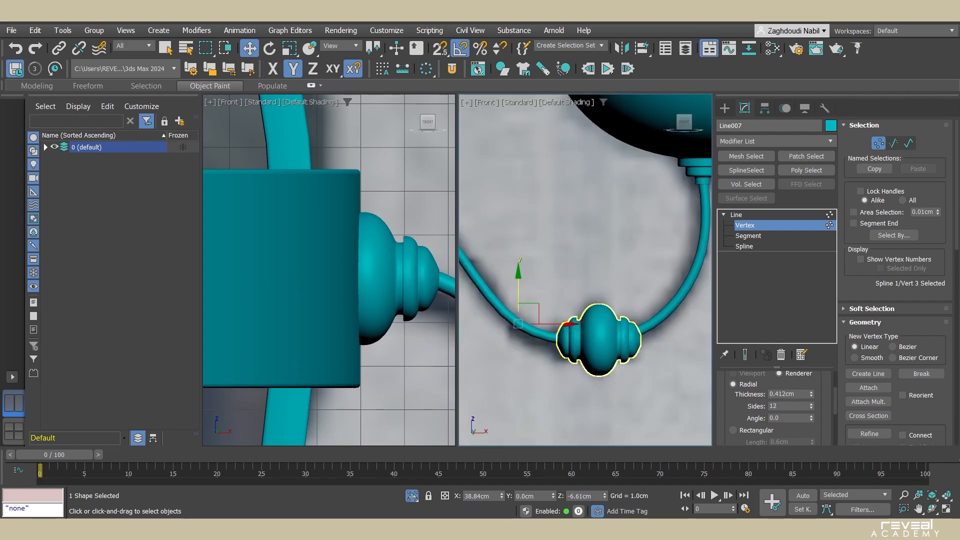
# - Undo the recent vertex moves around the arm's ornament
pyautogui.hotkey('ctrl', 'z')
pyautogui.hotkey('ctrl', 'z')
pyautogui.hotkey('ctrl', 'z')
pyautogui.hotkey('ctrl', 'z')
pyautogui.hotkey('ctrl', 'z')
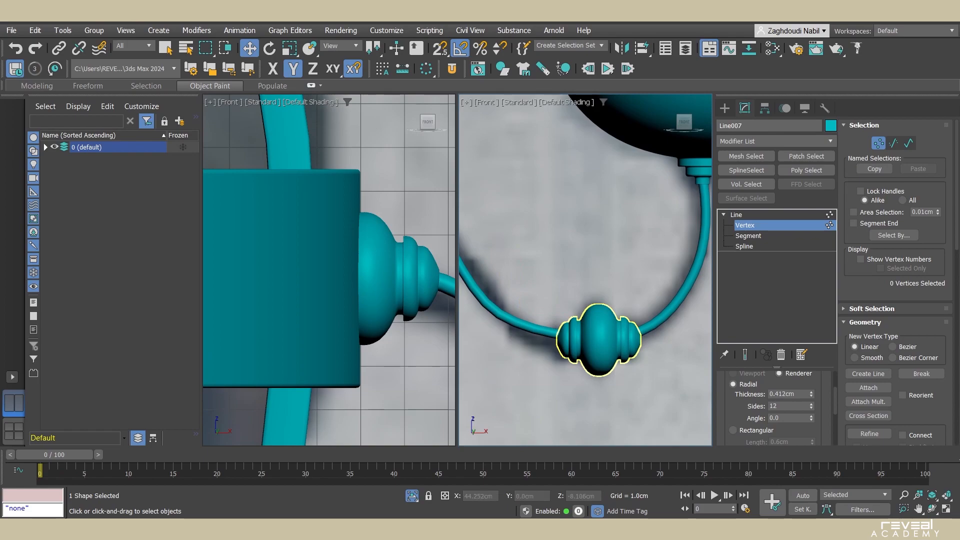
pyautogui.scroll(5, 538, 336)
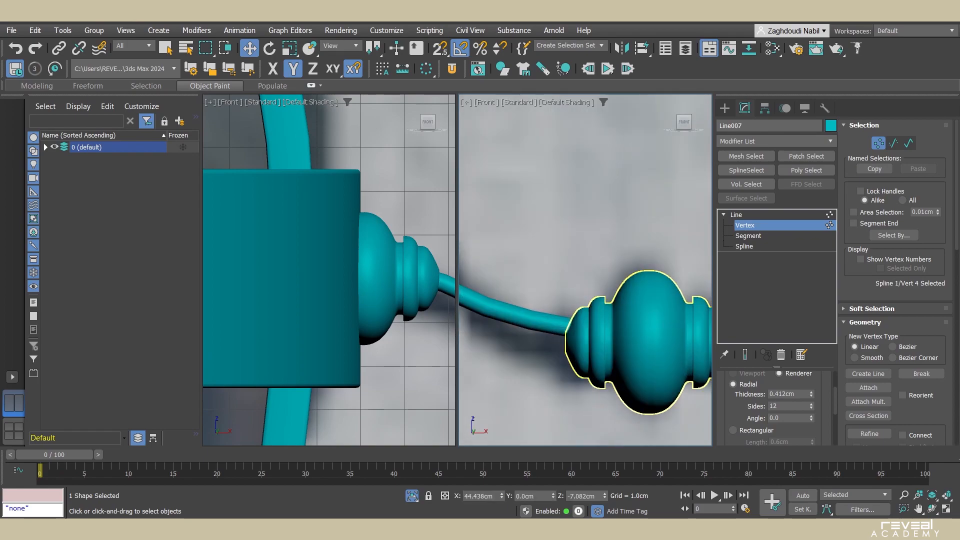
pyautogui.hotkey('ctrl', 'z')
pyautogui.hotkey('ctrl', 'z')
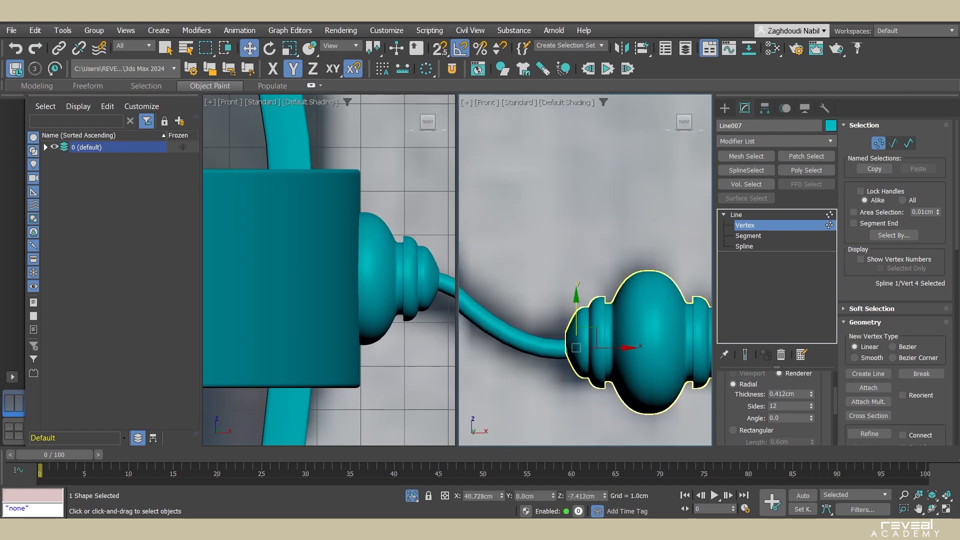
# - Raise the arm vertex just before the ornament on the ring side to about Z -5.726 cm and leave vertex editing
pyautogui.scroll(-1, 490, 296)
pyautogui.scroll(2, 652, 328)
pyautogui.scroll(-1, 659, 347)
pyautogui.moveTo(600, 330); pyautogui.dragTo(631, 329, button='middle')
pyautogui.scroll(-4, 620, 374)
pyautogui.moveTo(516, 296); pyautogui.dragTo(550, 350)
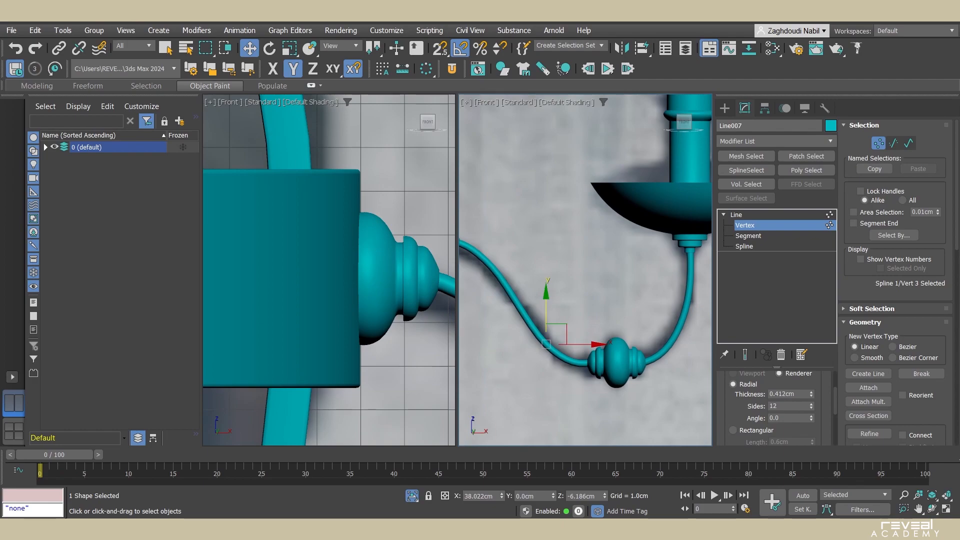
pyautogui.scroll(-2, 625, 353)
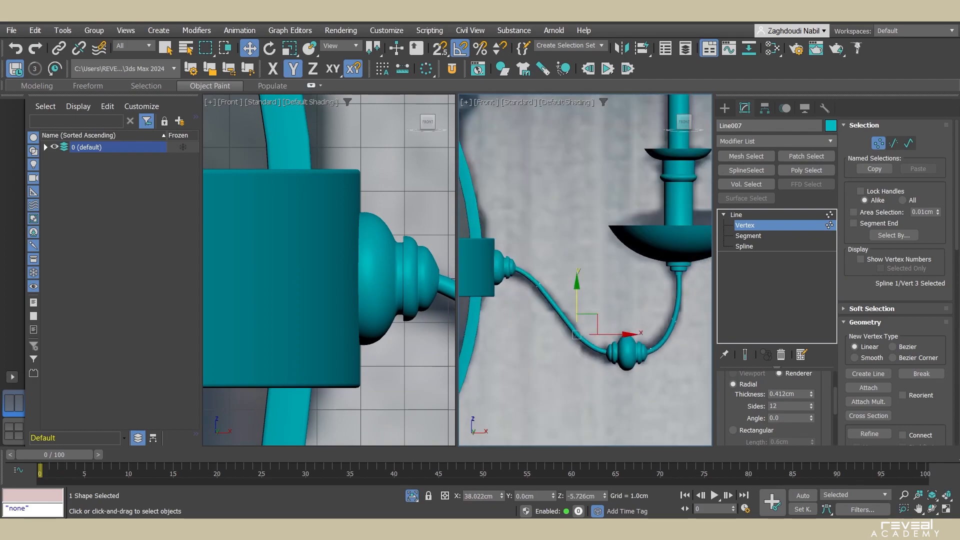
pyautogui.press('1')
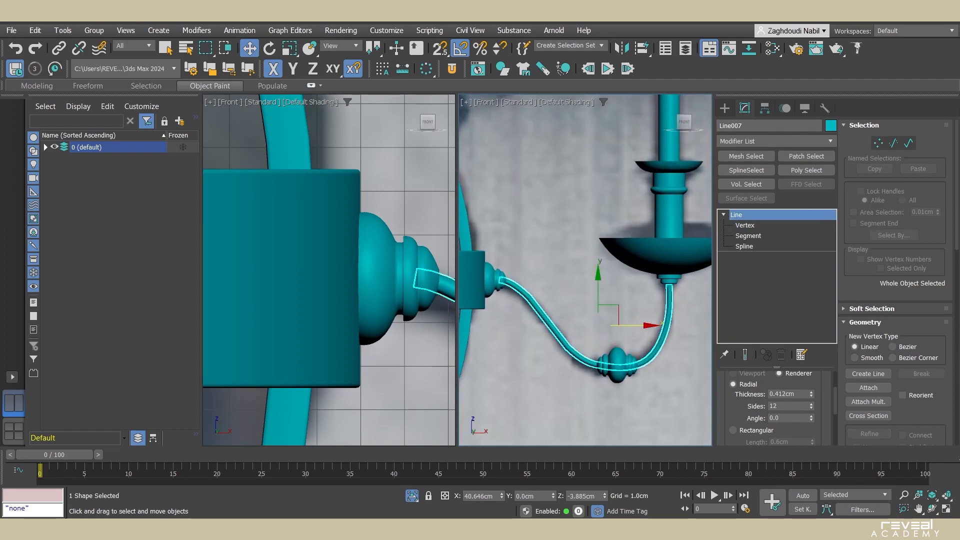
# - Disable the arm line's own thickness in both the viewport and the renderer
pyautogui.moveTo(785, 430); pyautogui.dragTo(774, 502)
pyautogui.click(728, 399)
pyautogui.click(729, 391)
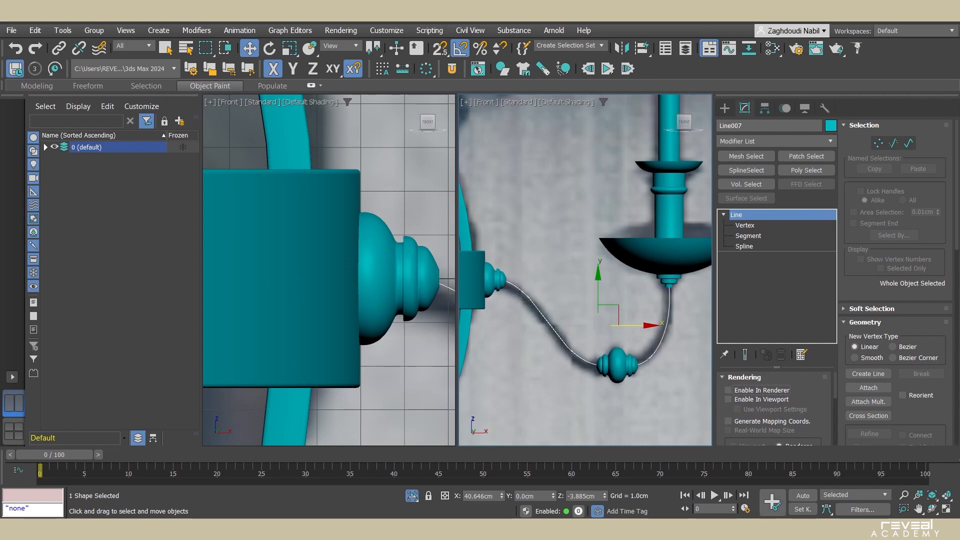
# - Add a Sweep modifier to the arm line with a built-in Cylinder section of 0.3 cm radius and centred pivot alignment
pyautogui.click(774, 141)
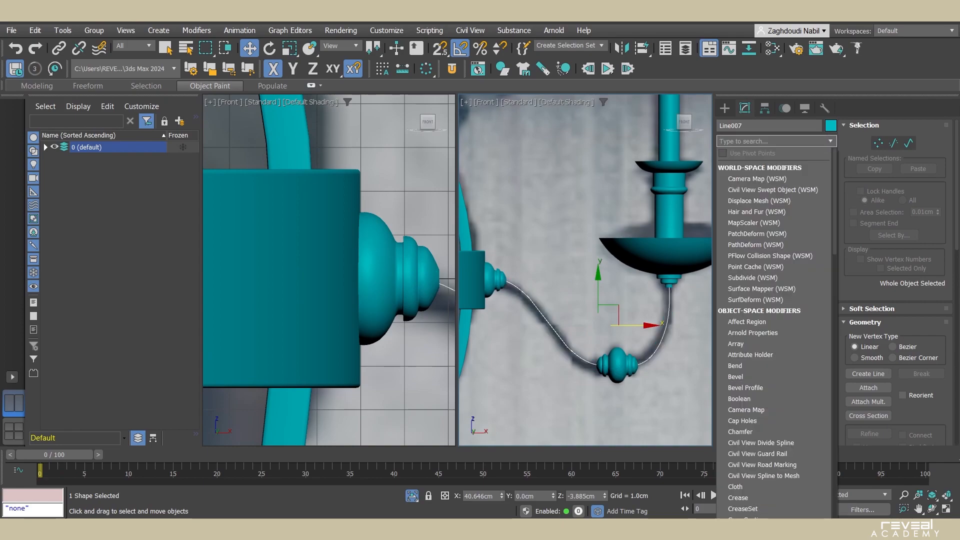
pyautogui.write('ss')
pyautogui.press('BackSpace')
pyautogui.write('we')
pyautogui.press('Return')
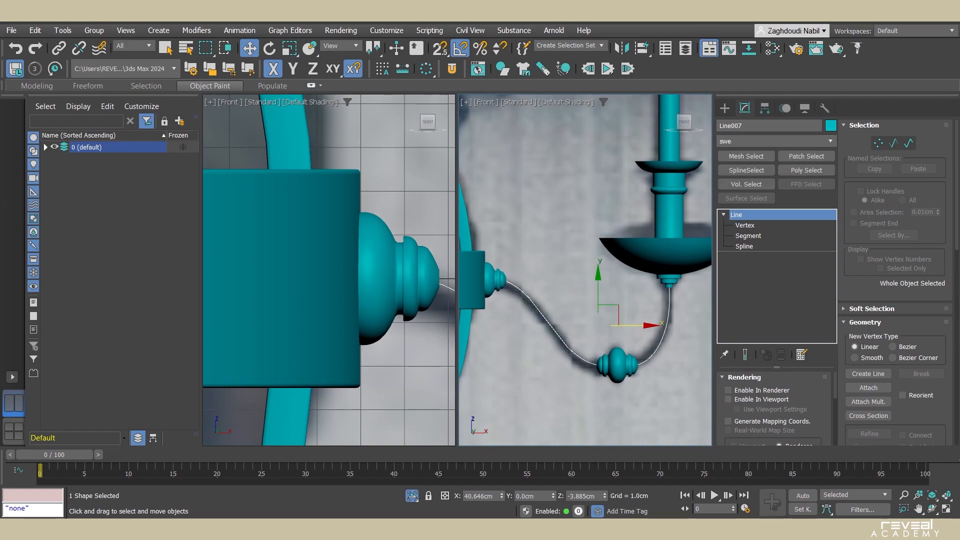
pyautogui.scroll(4, 696, 318)
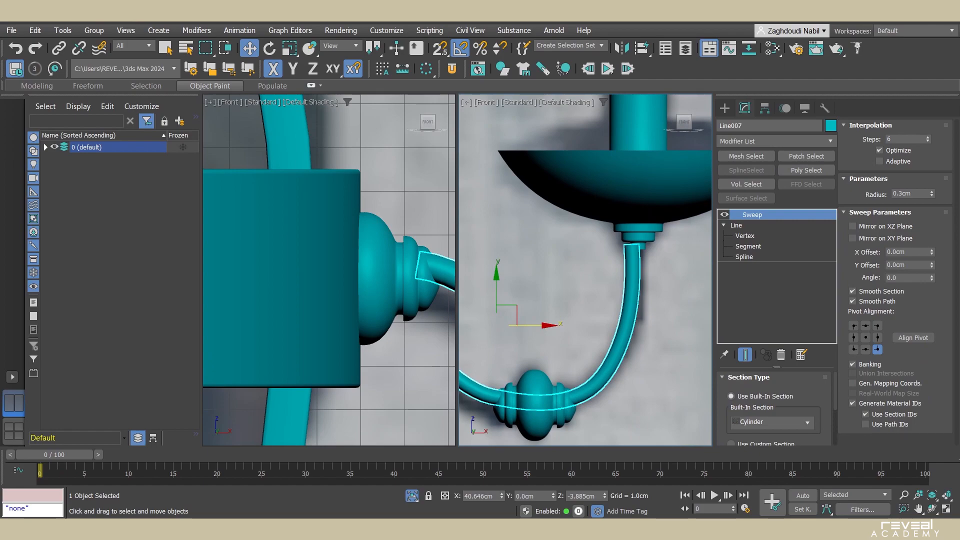
pyautogui.click(865, 337)
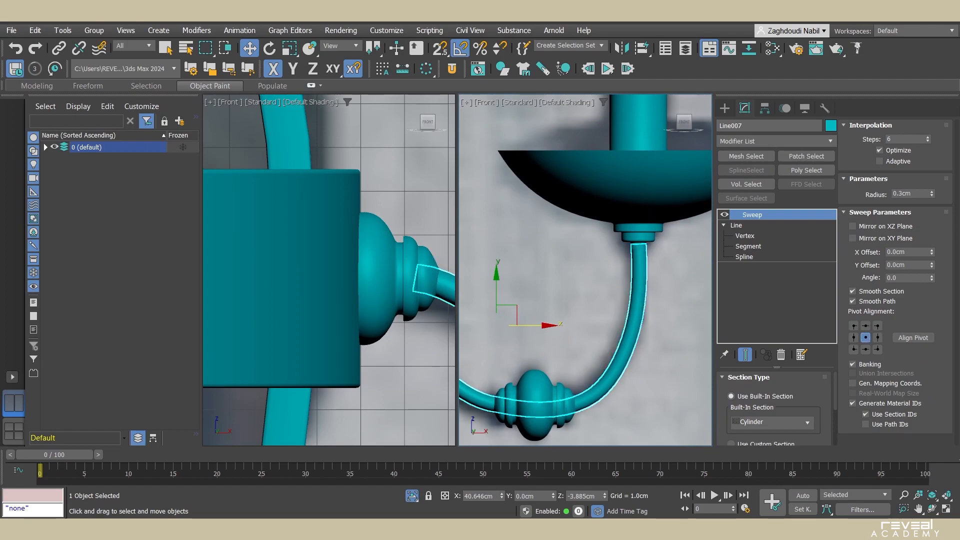
# - Return to the arm line's vertex editing with the Sweep result shown and inspect the arm where it meets the dish
pyautogui.scroll(-2, 684, 172)
pyautogui.moveTo(605, 210); pyautogui.dragTo(593, 249, button='middle')
pyautogui.press('1')
pyautogui.click(745, 354)
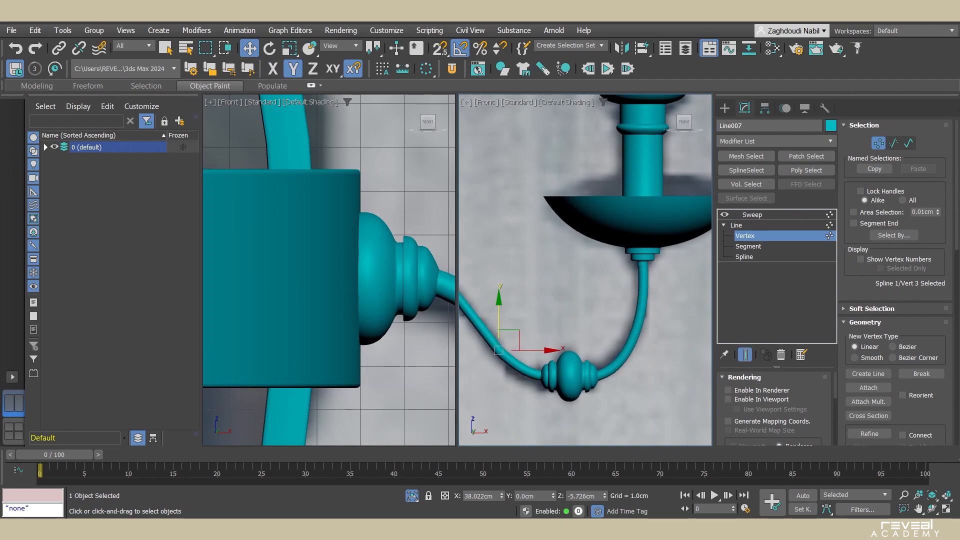
pyautogui.scroll(2, 643, 355)
pyautogui.click(611, 396)
pyautogui.click(634, 319)
pyautogui.keyDown('alt'); pyautogui.moveTo(654, 314); pyautogui.dragTo(658, 254, button='middle'); pyautogui.keyUp('alt')
pyautogui.scroll(4, 658, 254)
# - Set the Sweep's cylinder radius to 0.25 cm
pyautogui.click(752, 215)
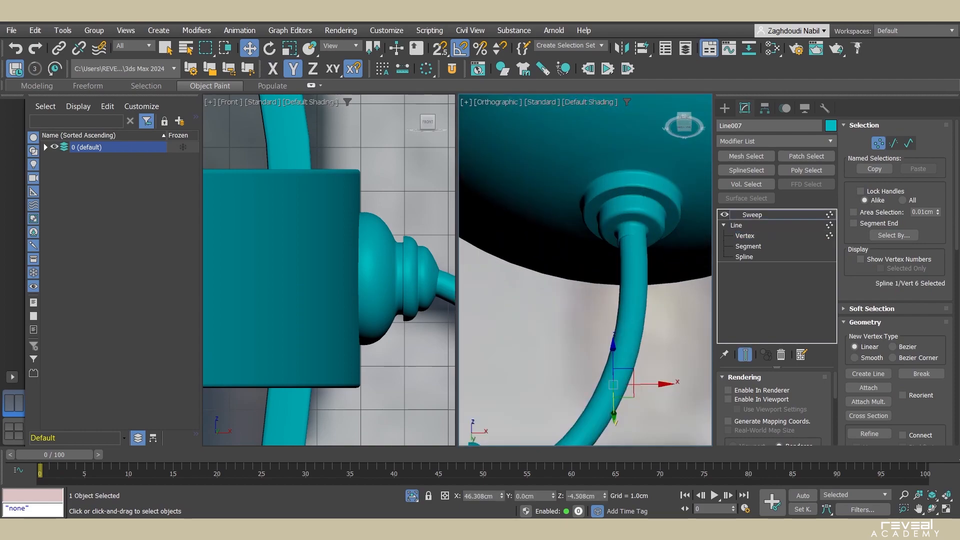
pyautogui.doubleClick(900, 194)
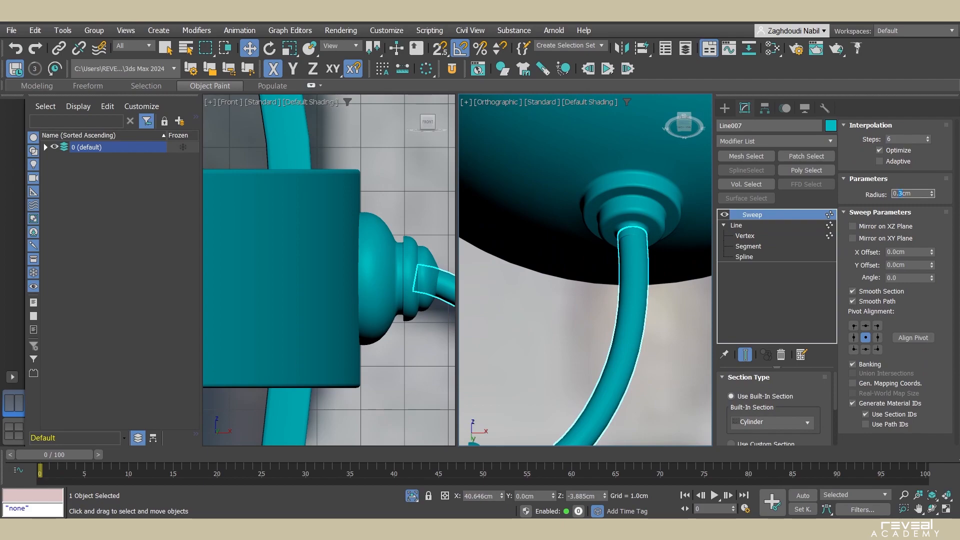
pyautogui.press('Return')
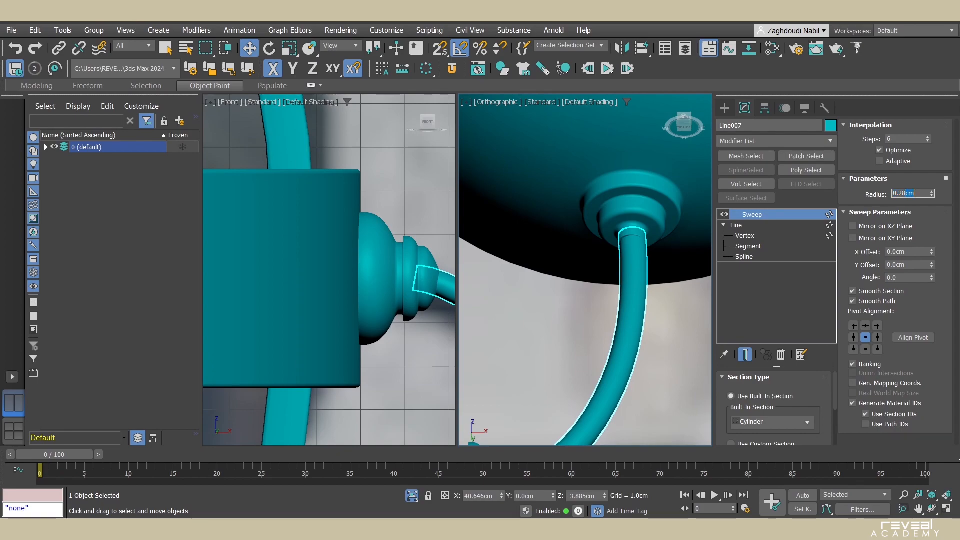
pyautogui.write('0.25')
pyautogui.press('Return')
pyautogui.scroll(-4, 475, 332)
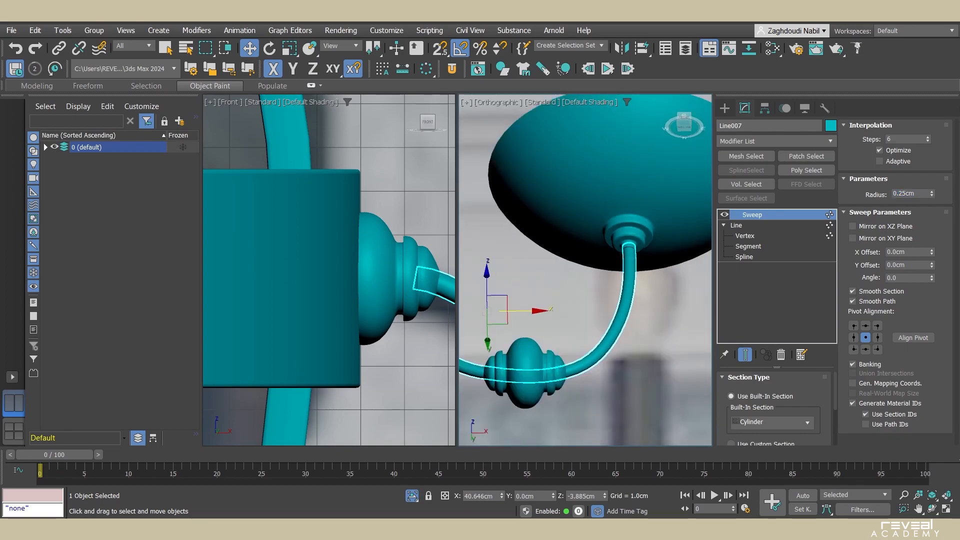
# - In the front view, shift the arm vertex below the candle dish slightly inward to about X 46.101 cm and adjust its height
pyautogui.press('f')
pyautogui.scroll(5, 585, 270)
pyautogui.press('1')
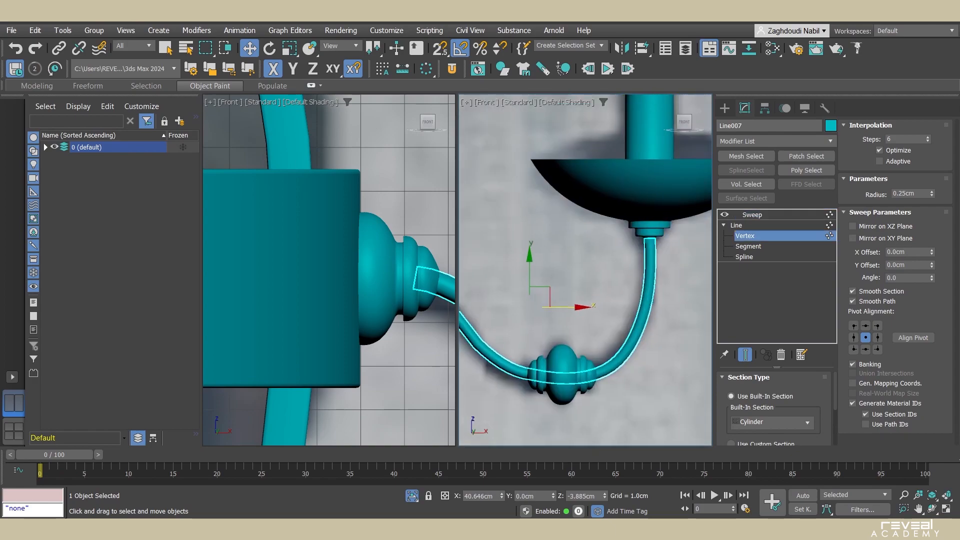
pyautogui.click(642, 319)
pyautogui.moveTo(672, 319); pyautogui.dragTo(668, 319)
pyautogui.scroll(3, 650, 263)
pyautogui.scroll(8, 657, 219)
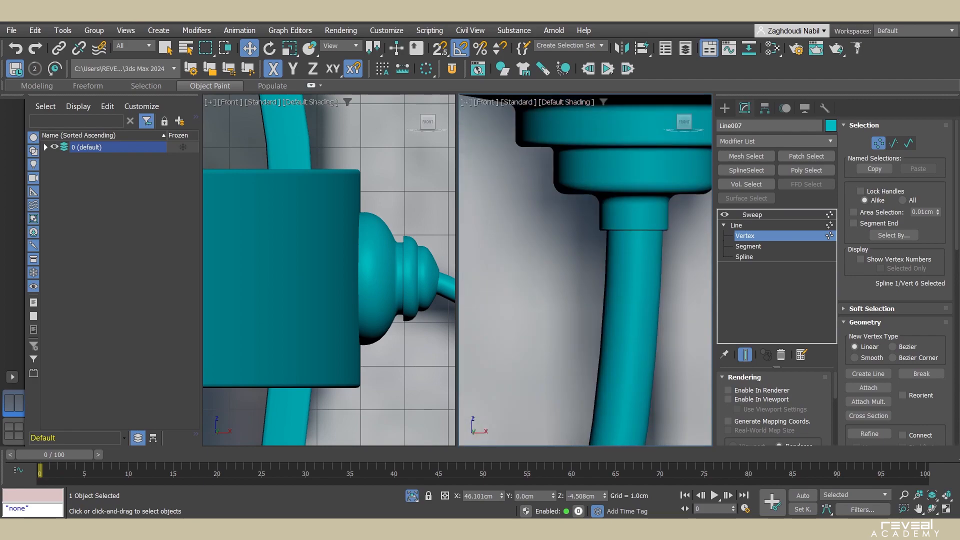
pyautogui.scroll(-8, 658, 219)
pyautogui.moveTo(658, 219); pyautogui.dragTo(666, 111, button='middle')
pyautogui.moveTo(634, 235); pyautogui.dragTo(633, 265)
# - Lower the arm vertex on the dish side of the ornament to about Z -7.23 cm
pyautogui.moveTo(585, 331); pyautogui.dragTo(627, 383)
pyautogui.moveTo(620, 370); pyautogui.dragTo(628, 345, button='middle')
pyautogui.press('F3')
pyautogui.moveTo(549, 318)
pyautogui.mouseDown()
pyautogui.moveTo(595, 374)
pyautogui.moveTo(566, 344)
pyautogui.mouseUp()
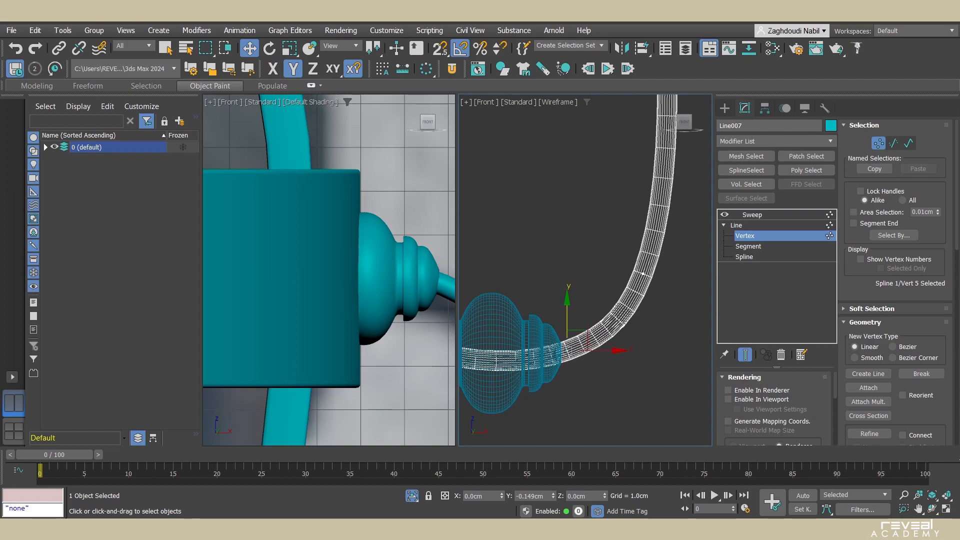
pyautogui.scroll(-10, 614, 331)
pyautogui.press('F3')
pyautogui.moveTo(614, 331); pyautogui.dragTo(614, 351, button='middle')
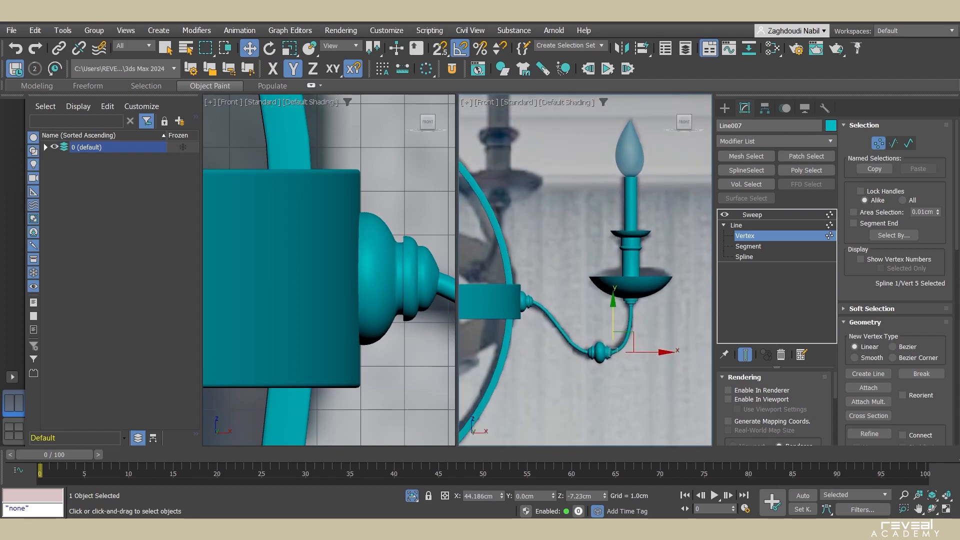
# - Group the swept arm with the bulb, candle, dish and ring cap parts under the name element1
pyautogui.click(752, 214)
pyautogui.moveTo(629, 152); pyautogui.dragTo(611, 165, button='middle')
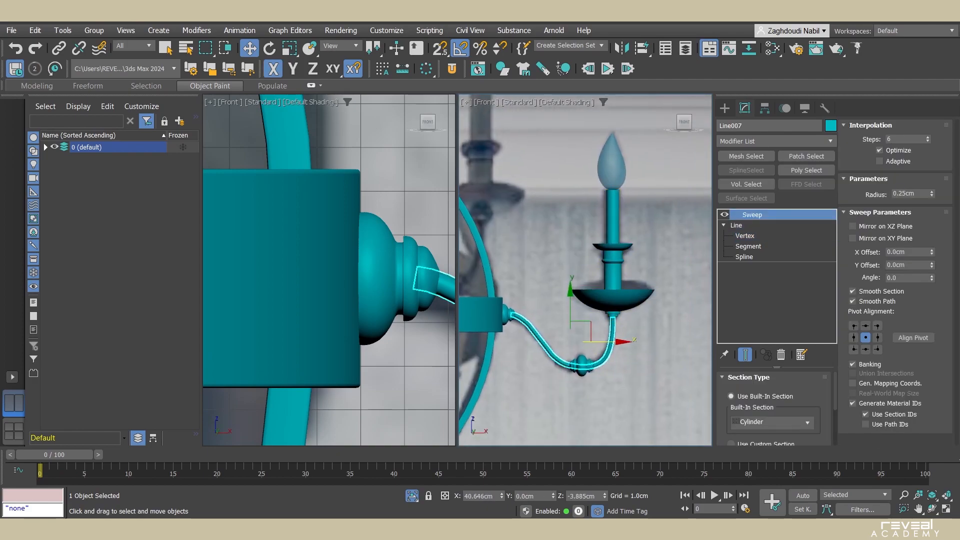
pyautogui.keyDown('ctrl'); pyautogui.click(611, 165); pyautogui.keyUp('ctrl')
pyautogui.keyDown('ctrl'); pyautogui.click(612, 215); pyautogui.keyUp('ctrl')
pyautogui.keyDown('ctrl'); pyautogui.click(612, 295); pyautogui.keyUp('ctrl')
pyautogui.keyDown('ctrl'); pyautogui.click(380, 280); pyautogui.keyUp('ctrl')
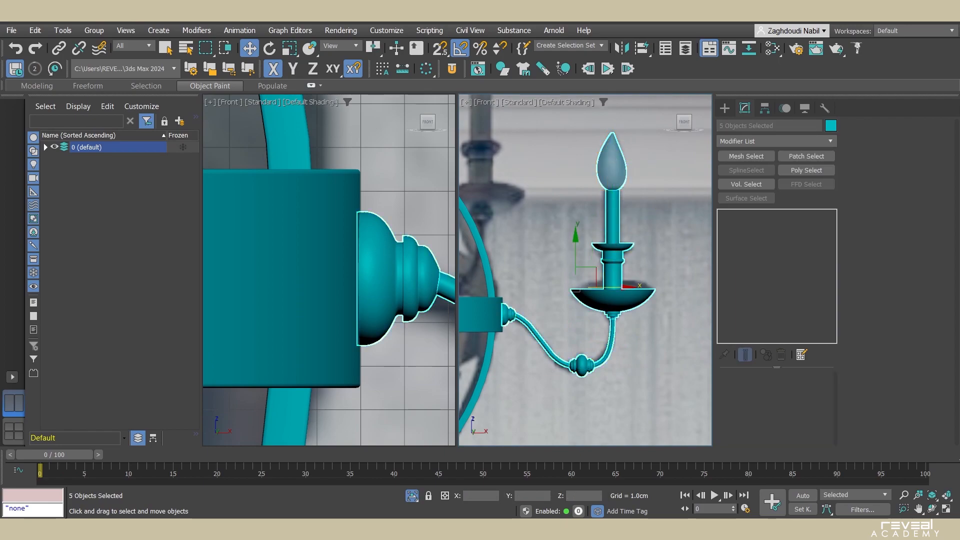
pyautogui.click(94, 30)
pyautogui.click(100, 45)
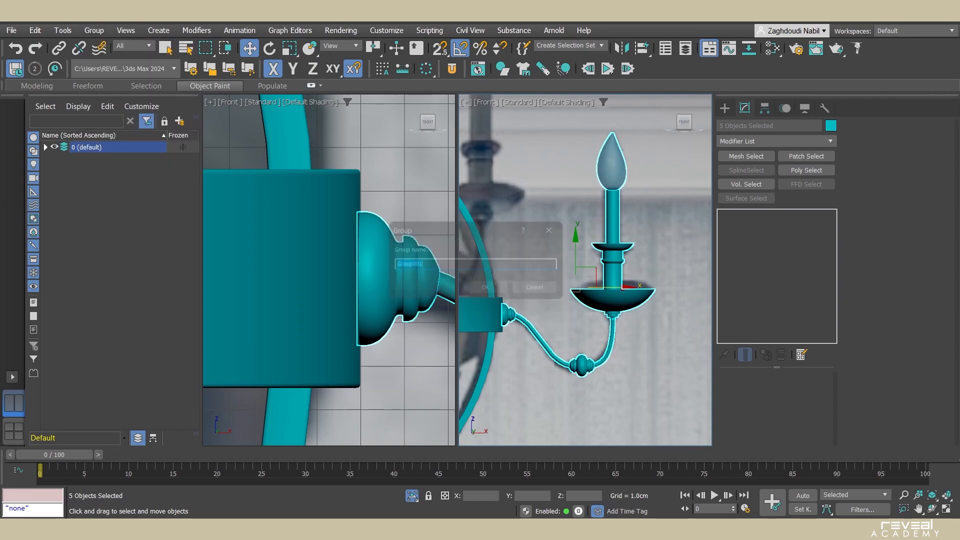
pyautogui.write('element1')
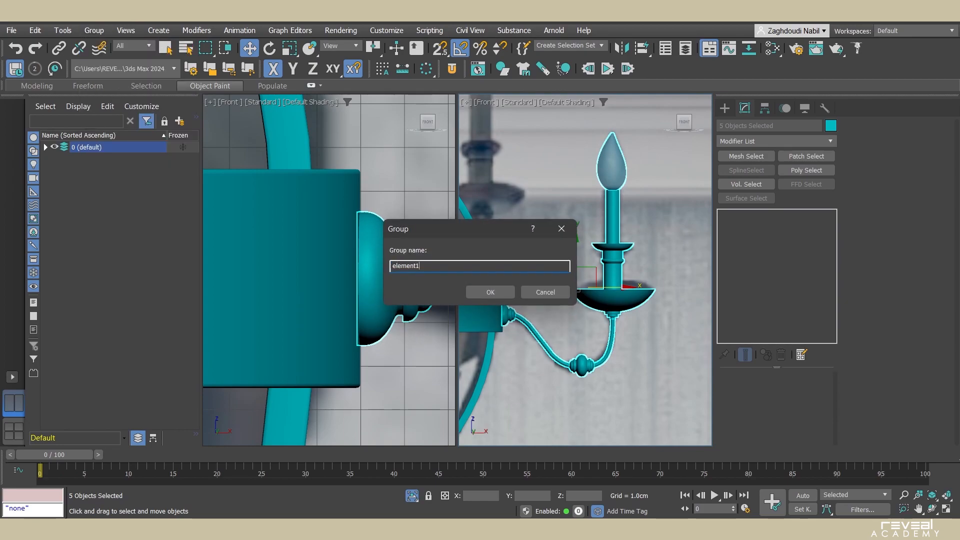
pyautogui.press('Return')
# - Select the lathed ceiling canopy at the top of the chain and centre its pivot to the object
pyautogui.keyDown('alt'); pyautogui.moveTo(585, 270); pyautogui.dragTo(630, 225, button='middle'); pyautogui.keyUp('alt')
pyautogui.press('t')
pyautogui.scroll(5, 585, 270)
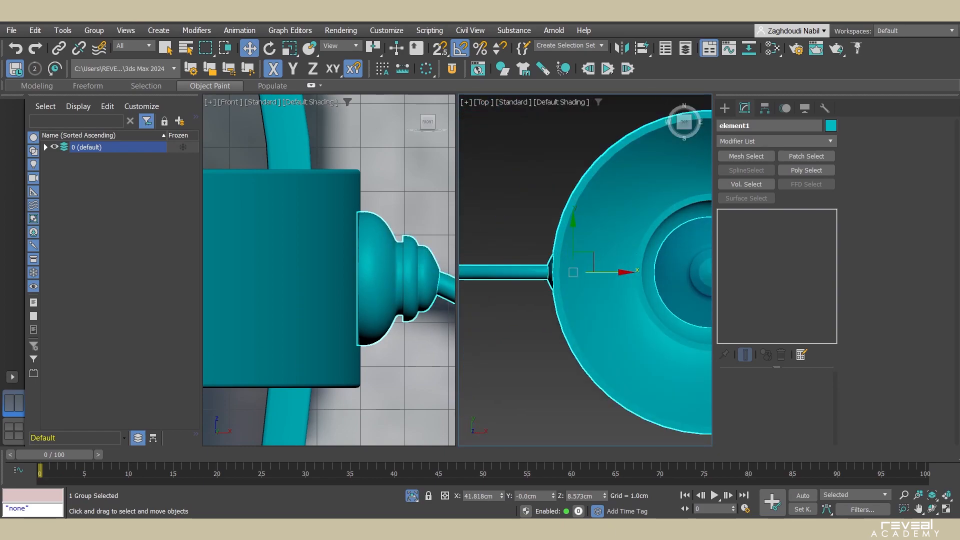
pyautogui.press('z')
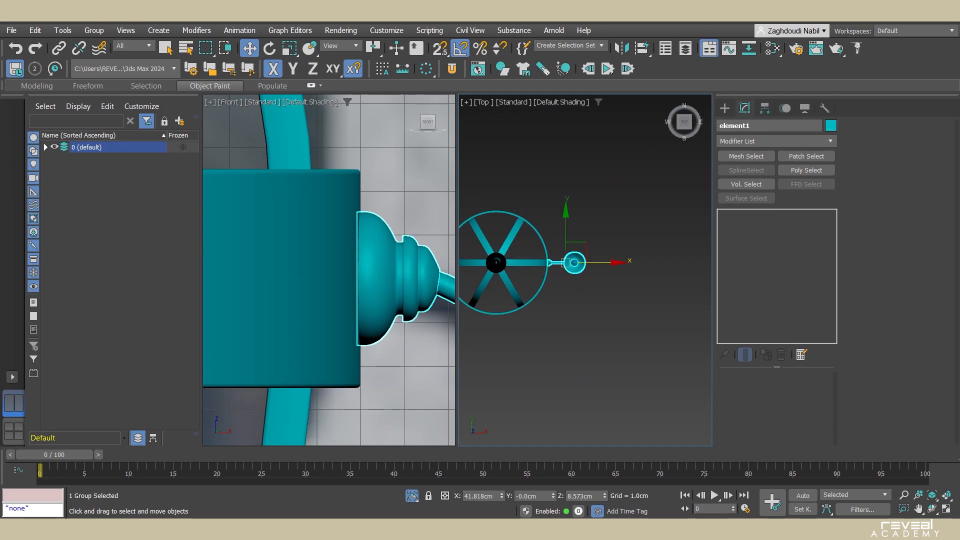
pyautogui.scroll(3, 585, 260)
pyautogui.click(510, 260)
pyautogui.keyDown('alt'); pyautogui.moveTo(510, 260); pyautogui.dragTo(530, 235, button='middle'); pyautogui.keyUp('alt')
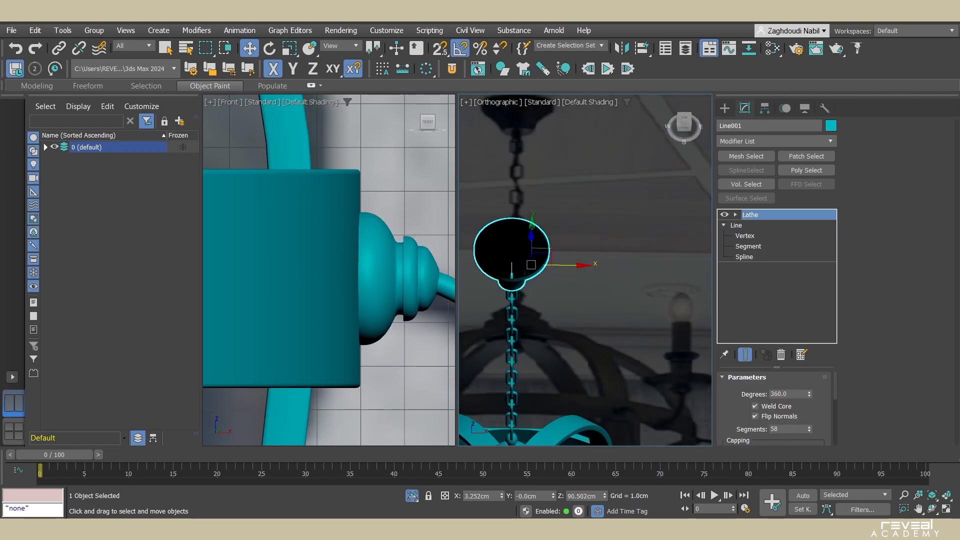
pyautogui.click(764, 108)
pyautogui.click(774, 189)
pyautogui.click(774, 253)
pyautogui.click(774, 189)
pyautogui.scroll(-3, 585, 270)
# - Switch the perspective-side viewport to the top view and select the element1 candle arm group
pyautogui.keyDown('alt'); pyautogui.moveTo(585, 270); pyautogui.dragTo(585, 230, button='middle'); pyautogui.keyUp('alt')
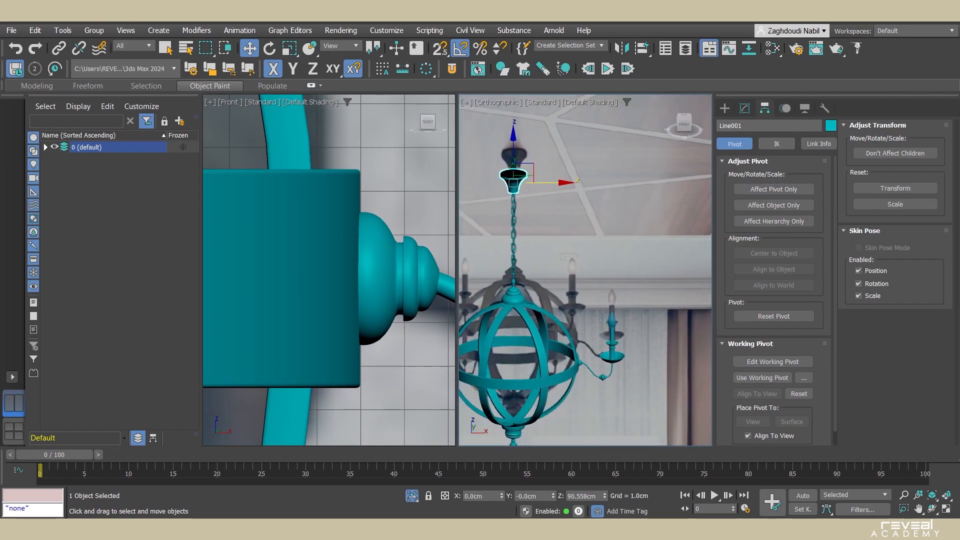
pyautogui.press('f')
pyautogui.press('z')
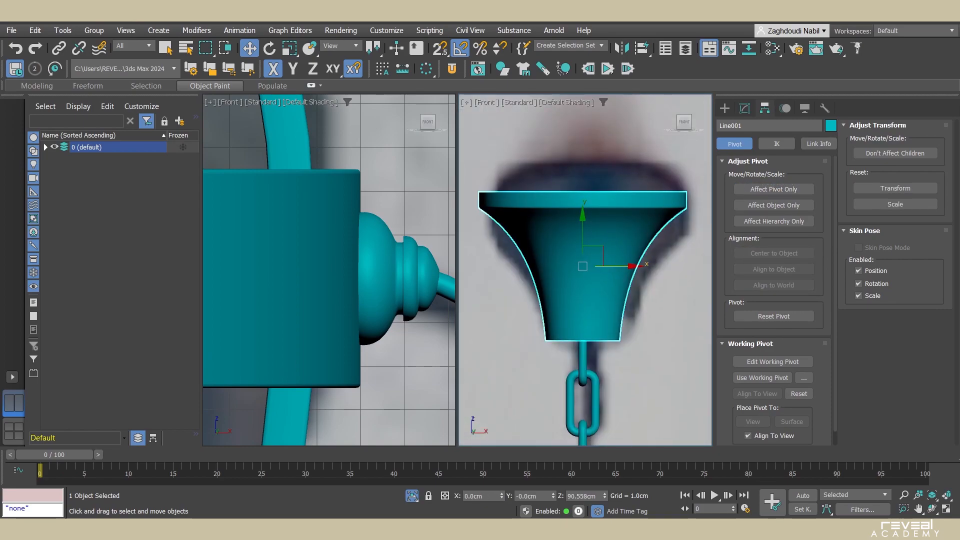
pyautogui.press('t')
pyautogui.press('z')
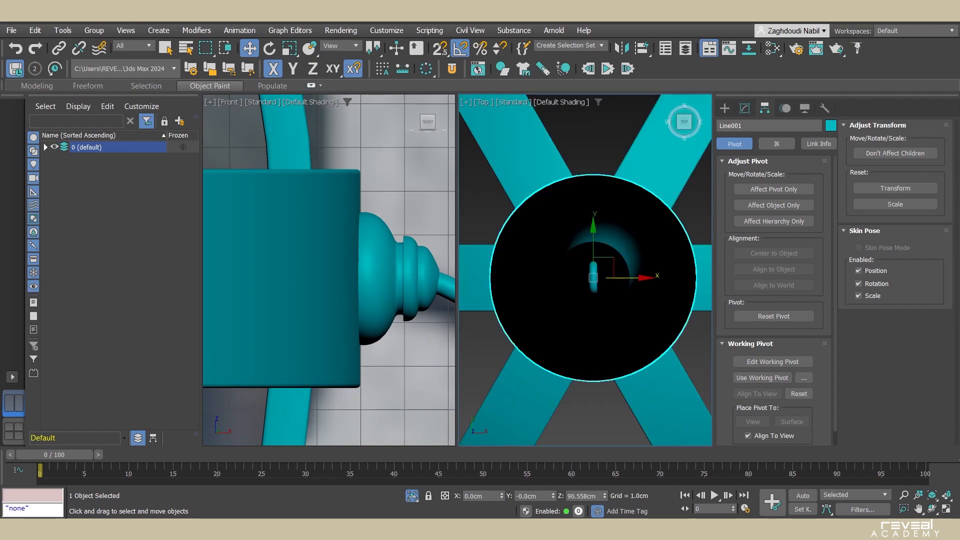
pyautogui.moveTo(645, 265); pyautogui.dragTo(540, 259, button='middle')
pyautogui.scroll(-10, 535, 258)
pyautogui.scroll(5, 571, 262)
pyautogui.click(608, 254)
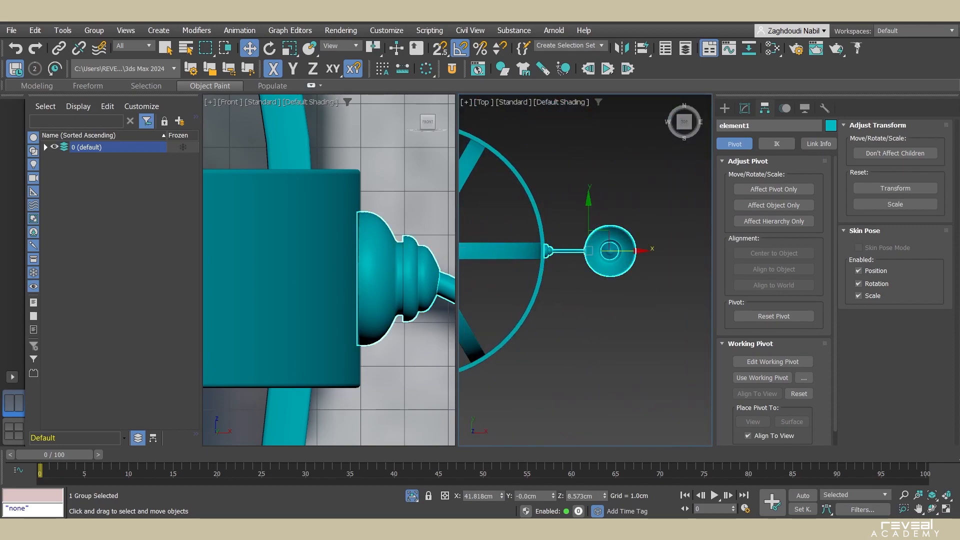
pyautogui.press('z')
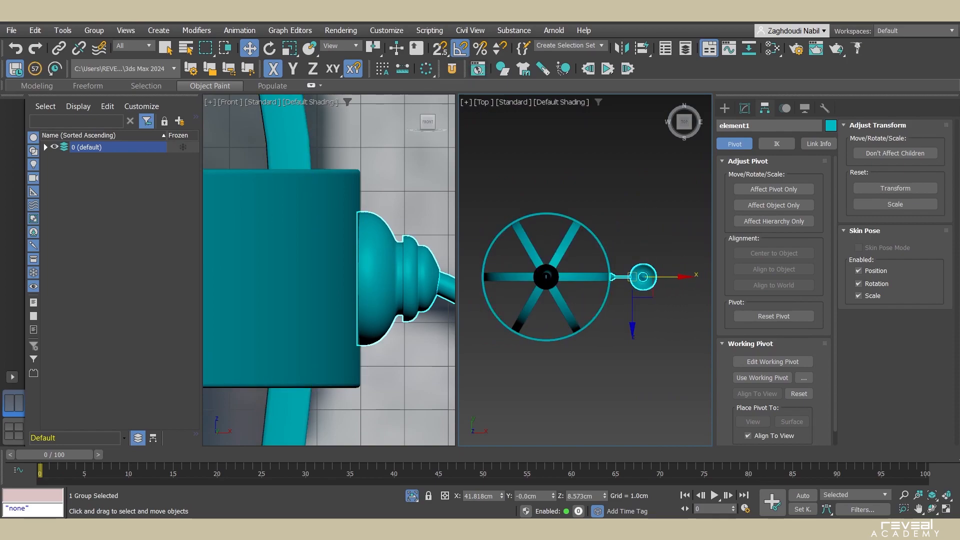
# - Set the angle snap increment to 60 degrees in the grid and snap settings
pyautogui.rightClick(460, 49)
pyautogui.moveTo(297, 139); pyautogui.dragTo(820, 106)
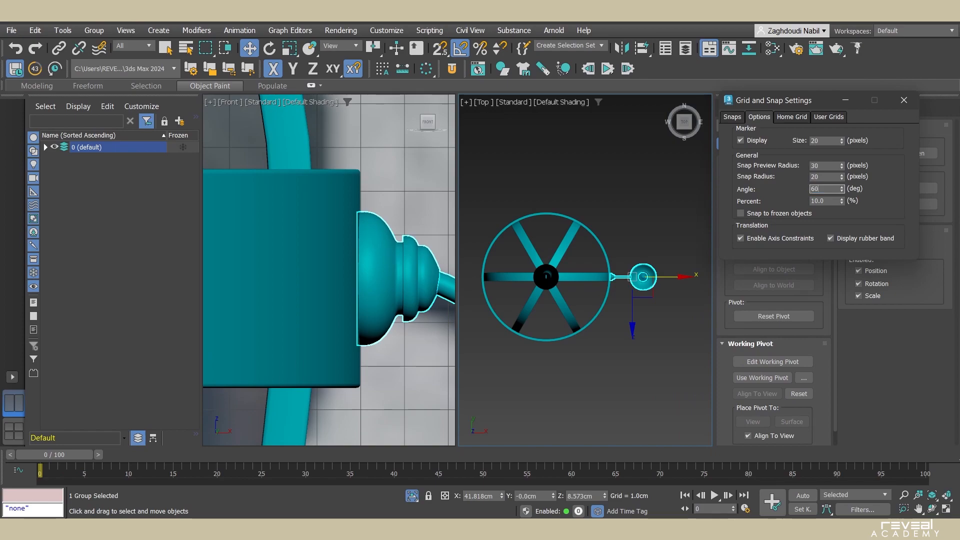
pyautogui.click(904, 100)
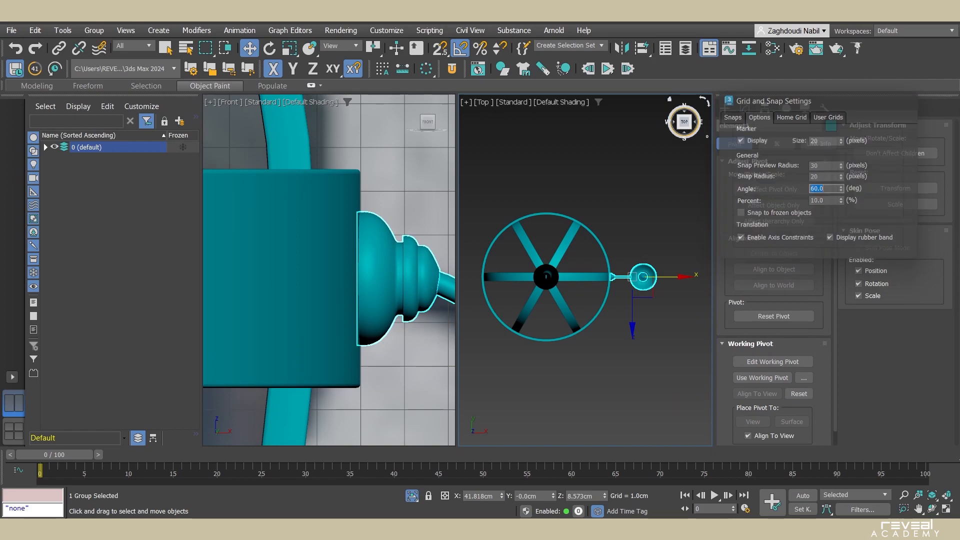
# - For moving the arm group, pick the ceiling canopy as reference coordinate system and use its transform coordinate center
pyautogui.scroll(2, 642, 260)
pyautogui.scroll(-2, 643, 259)
pyautogui.moveTo(643, 260); pyautogui.dragTo(624, 280, button='middle')
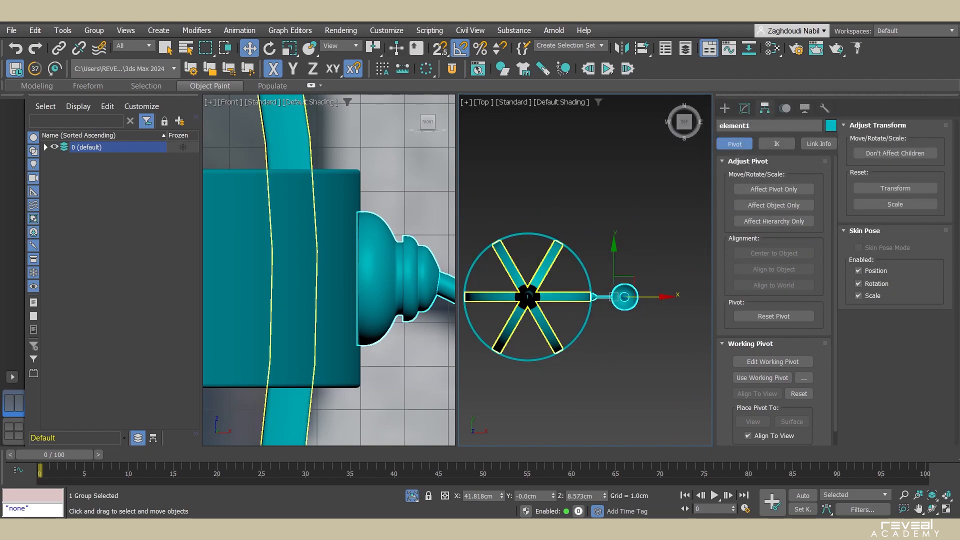
pyautogui.click(342, 46)
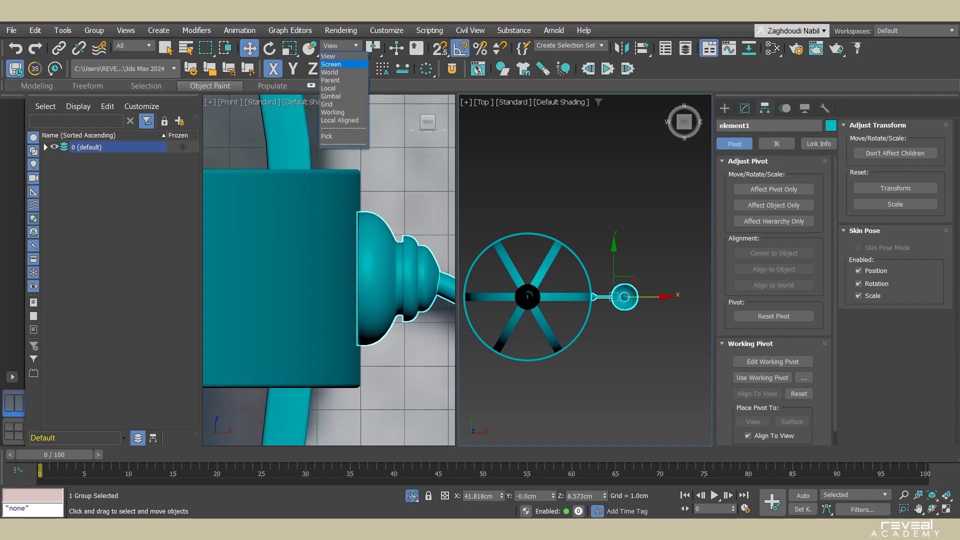
pyautogui.click(329, 136)
pyautogui.click(531, 299)
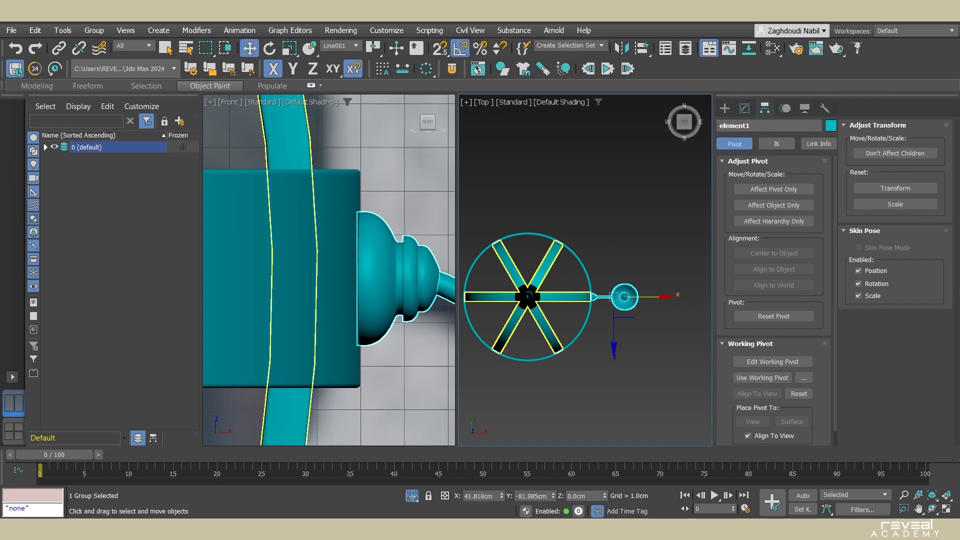
pyautogui.click(373, 48)
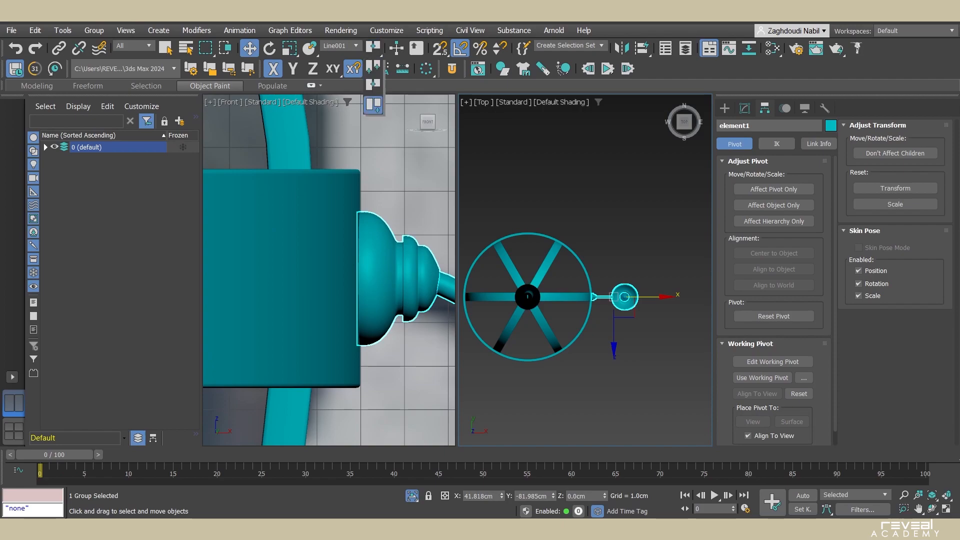
pyautogui.click(373, 104)
pyautogui.moveTo(528, 297); pyautogui.dragTo(529, 275, button='middle')
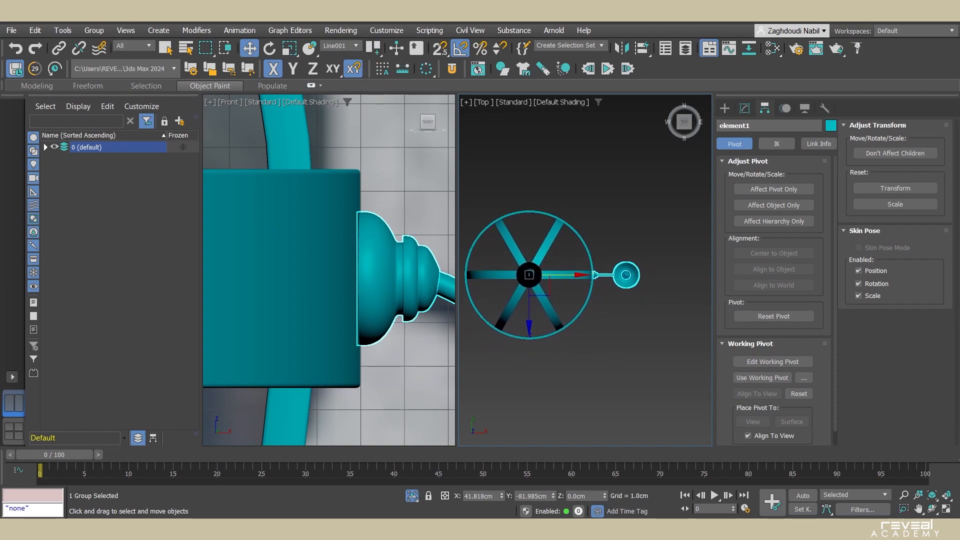
# - Activate rotation for the arm group, using the canopy Line001 as reference coordinate system and its transform coordinate center
pyautogui.press('e')
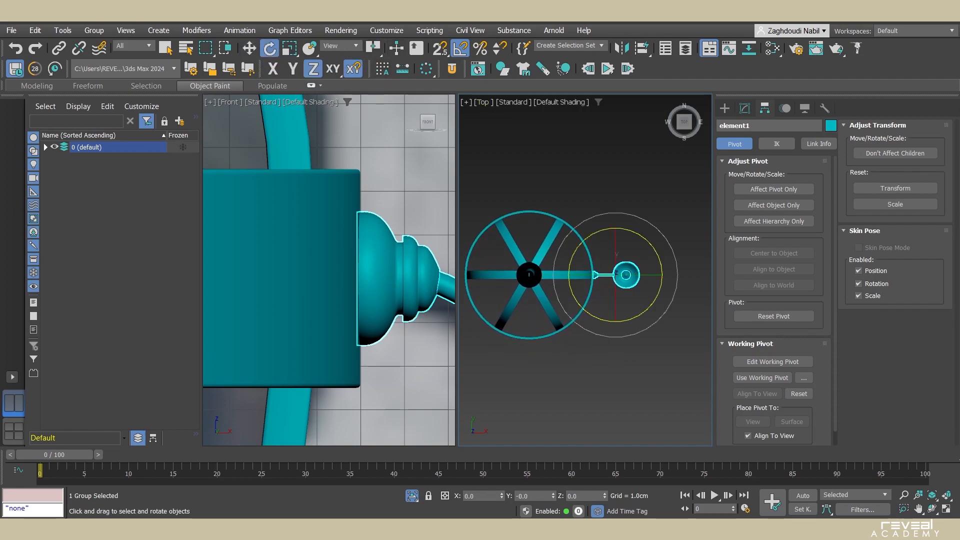
pyautogui.click(340, 46)
pyautogui.click(332, 152)
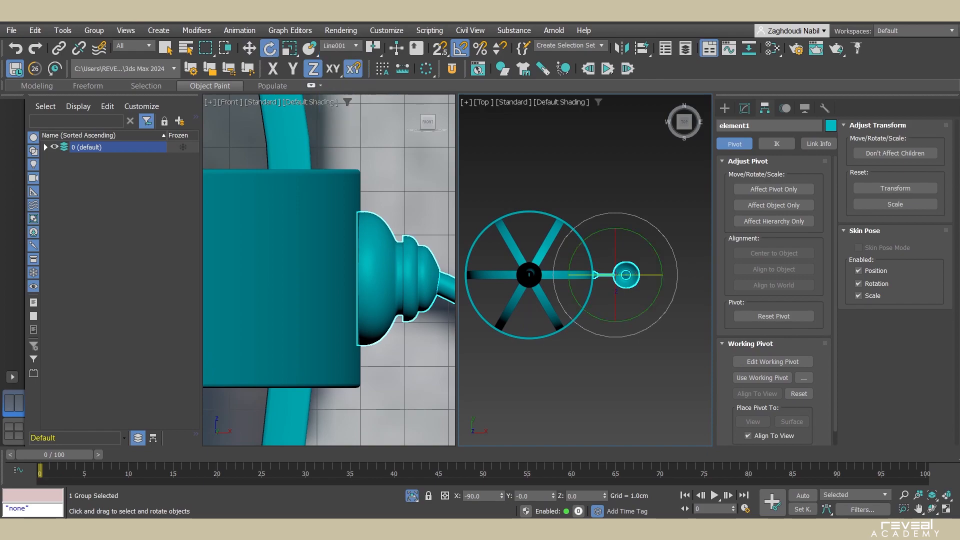
pyautogui.moveTo(373, 47); pyautogui.dragTo(373, 105)
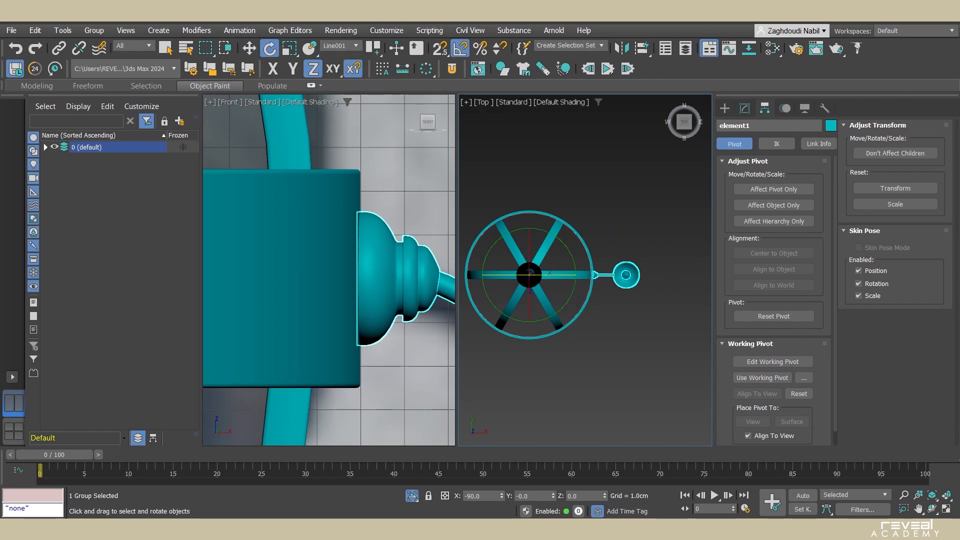
# - Clone the arm group around the chandelier's centre by rotating it 60 degrees, making 5 instances named element002
pyautogui.keyDown('shift'); pyautogui.moveTo(572, 255); pyautogui.dragTo(550, 206); pyautogui.keyUp('shift')
pyautogui.moveTo(484, 197)
pyautogui.mouseDown()
pyautogui.moveTo(735, 208)
pyautogui.moveTo(754, 155)
pyautogui.mouseUp()
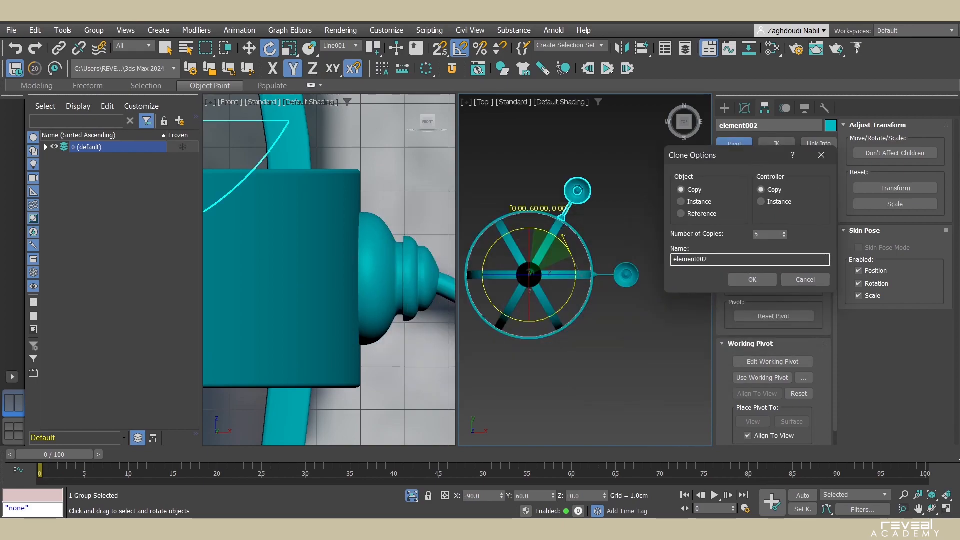
pyautogui.click(680, 201)
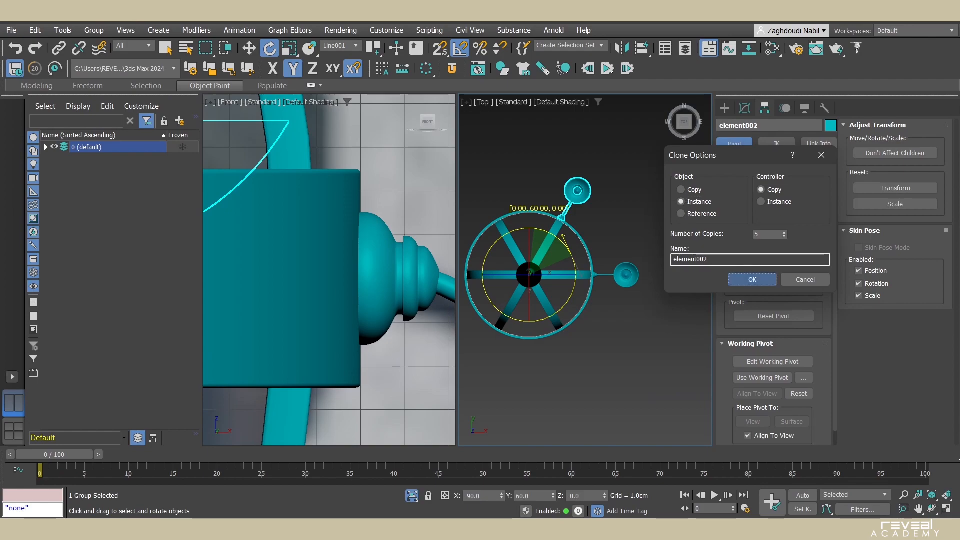
pyautogui.click(752, 280)
# - Switch the top viewport to the perspective view and hide the reference image plane behind the chandelier
pyautogui.moveTo(615, 300); pyautogui.dragTo(626, 293, button='middle')
pyautogui.press('p')
pyautogui.press('z')
pyautogui.scroll(-6, 668, 265)
pyautogui.keyDown('alt'); pyautogui.moveTo(667, 264); pyautogui.dragTo(606, 260, button='middle'); pyautogui.keyUp('alt')
pyautogui.click(606, 250)
pyautogui.rightClick(644, 215)
pyautogui.click(665, 188)
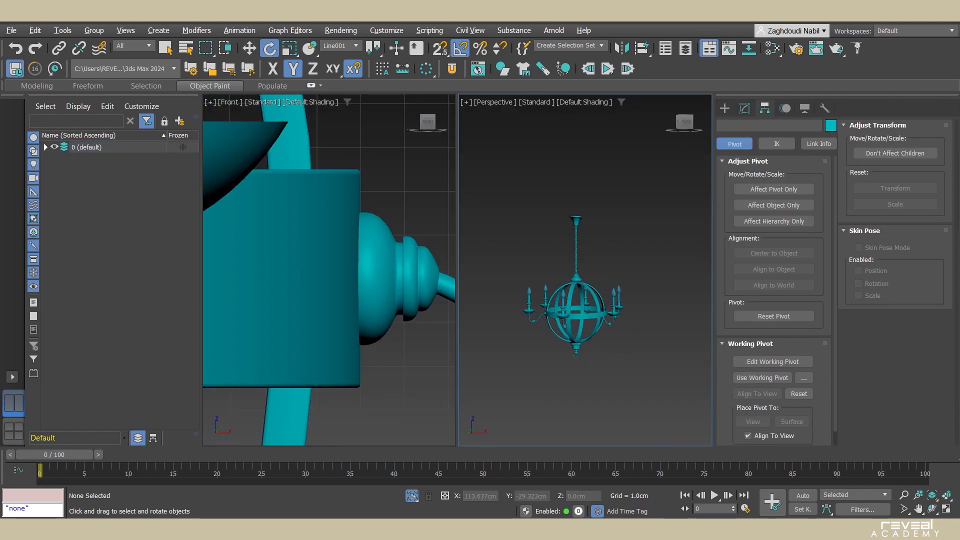
# - Maximize the perspective viewport in expert mode and examine the chandelier's orb, arms and candles from several angles
pyautogui.scroll(8, 565, 330)
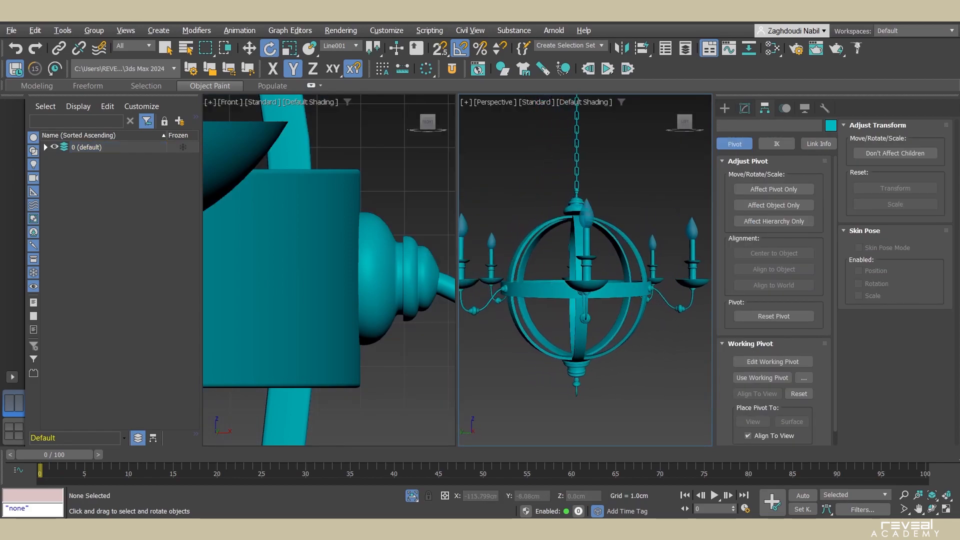
pyautogui.hotkey('alt', 'w')
pyautogui.scroll(-5, 559, 275)
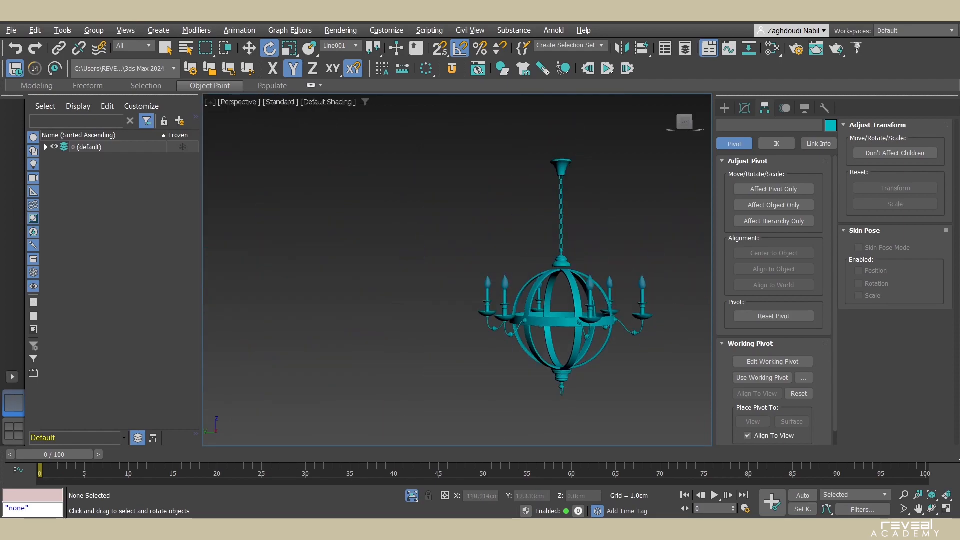
pyautogui.hotkey('ctrl', 'x')
pyautogui.scroll(-2, 535, 300)
pyautogui.scroll(4, 535, 279)
pyautogui.scroll(-3, 535, 300)
pyautogui.keyDown('alt'); pyautogui.moveTo(535, 300); pyautogui.dragTo(680, 300, button='middle'); pyautogui.keyUp('alt')
pyautogui.scroll(2, 530, 279)
pyautogui.scroll(2, 699, 280)
pyautogui.scroll(4, 650, 280)
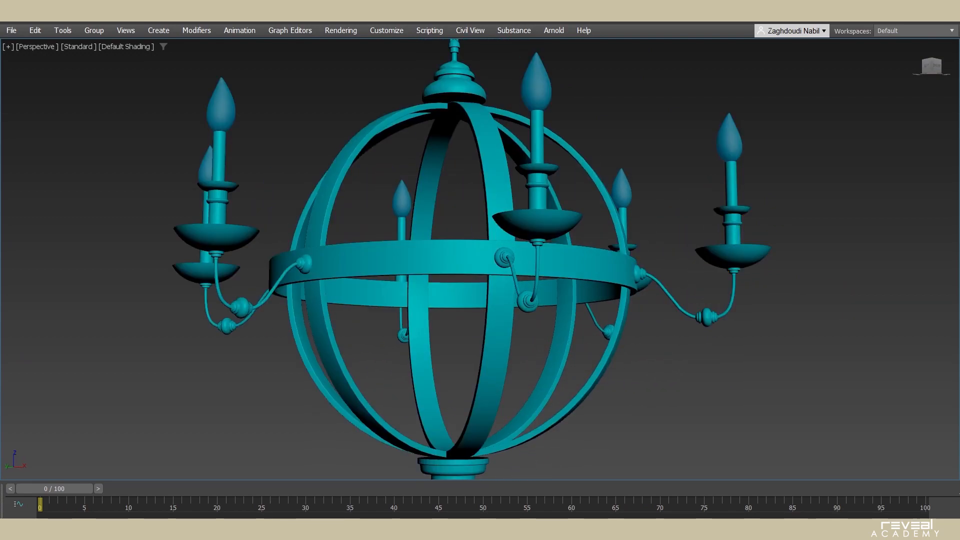
pyautogui.keyDown('alt'); pyautogui.moveTo(680, 300); pyautogui.dragTo(855, 358, button='middle'); pyautogui.keyUp('alt')
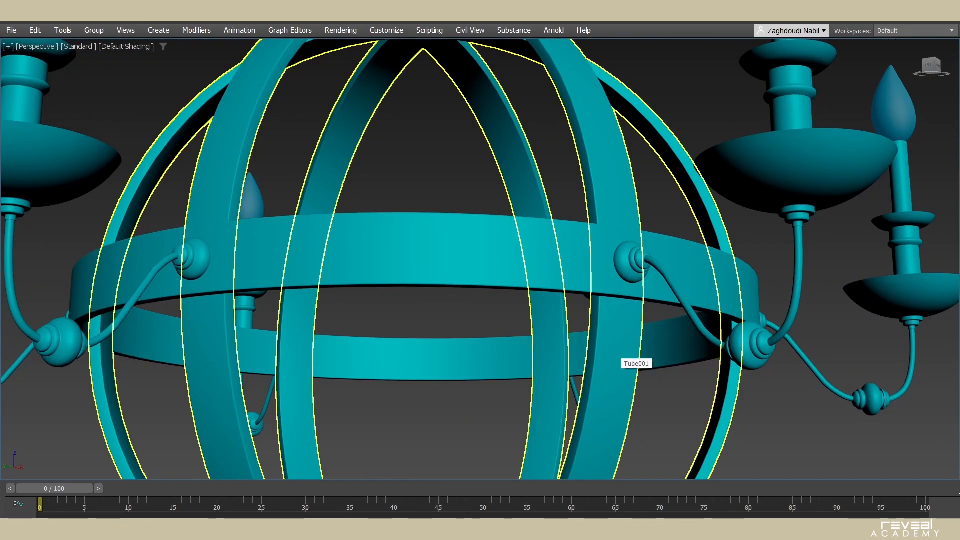
pyautogui.press('F4')
pyautogui.press('F4')
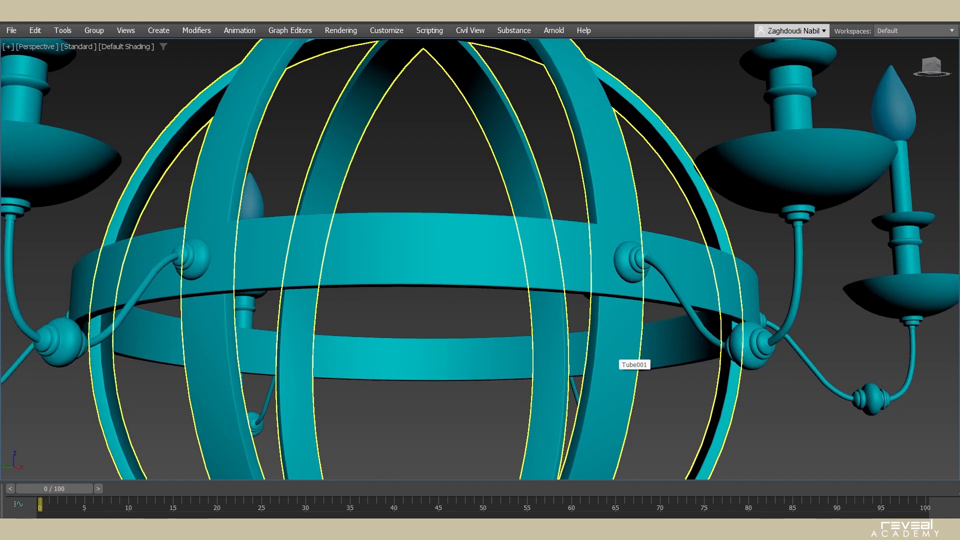
# - Preview the chandelier with Clay shading, switch the viewport to the stylized Graphite look and view it from different angles
pyautogui.click(126, 46)
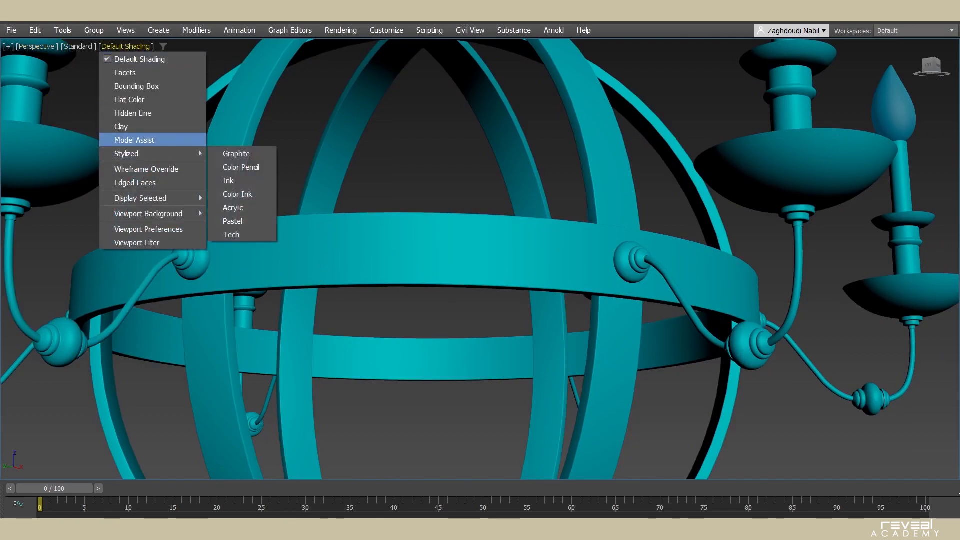
pyautogui.click(140, 122)
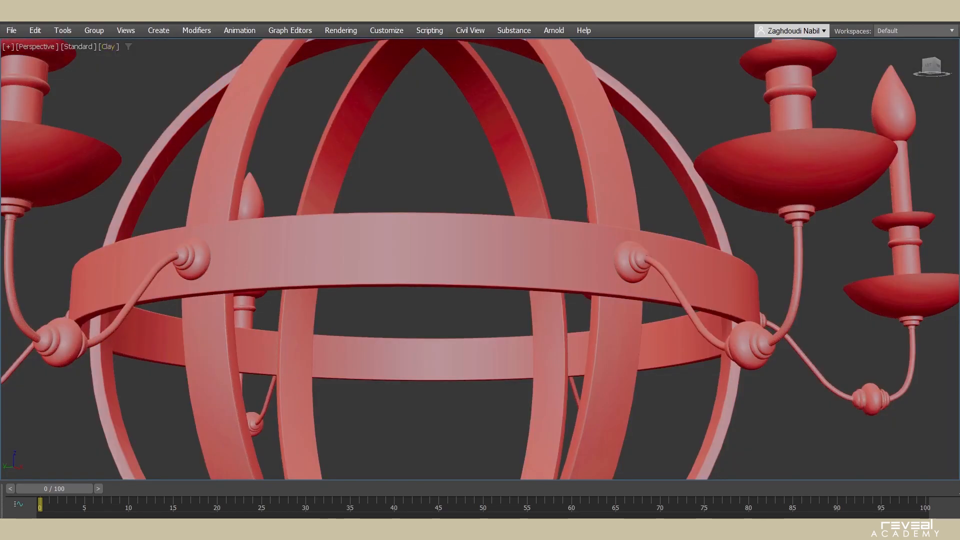
pyautogui.click(108, 46)
pyautogui.moveTo(130, 154)
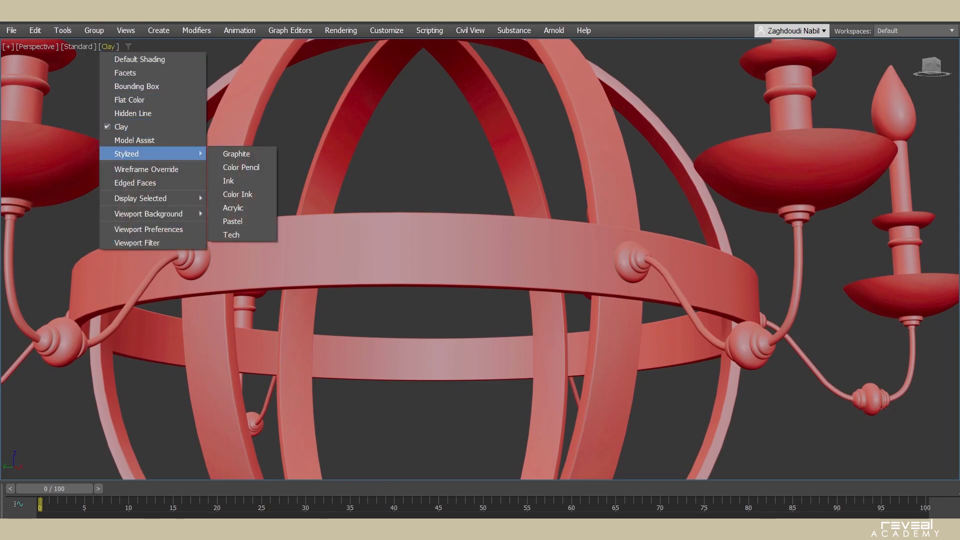
pyautogui.click(236, 154)
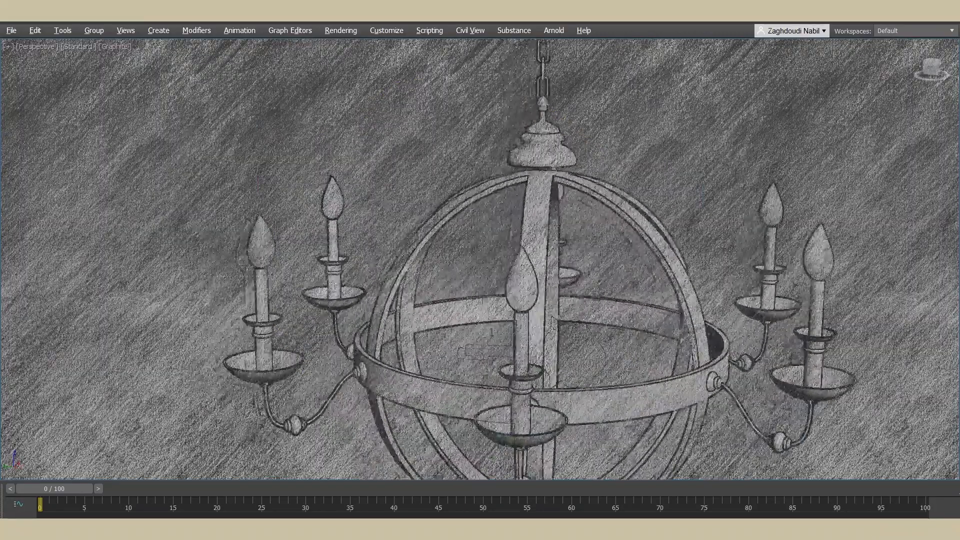
pyautogui.keyDown('alt'); pyautogui.moveTo(429, 270); pyautogui.dragTo(564, 272, button='middle'); pyautogui.keyUp('alt')
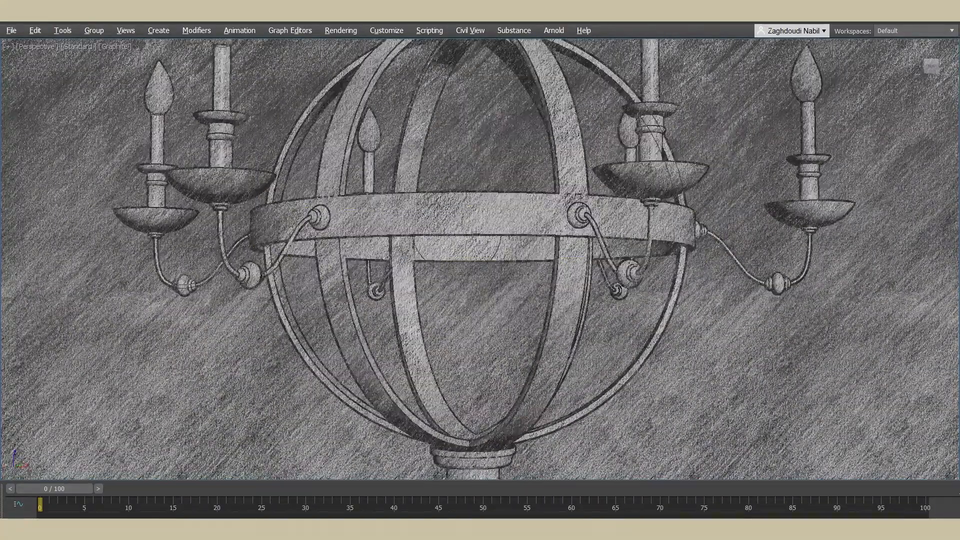